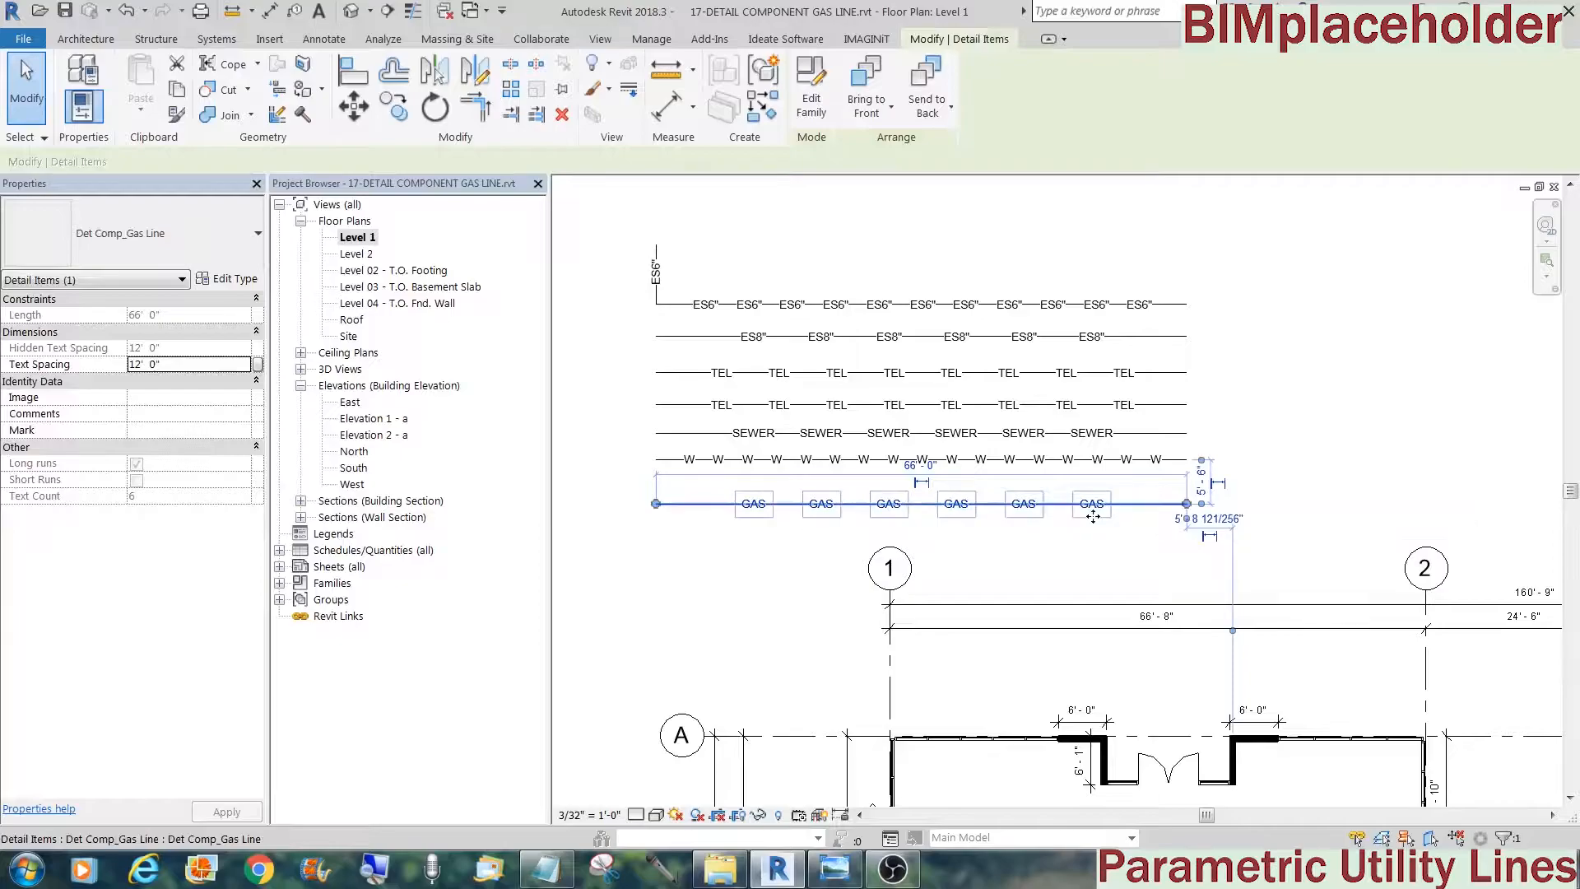
Shorten the horizontal GAS utility line to about 48' 6" by moving its free end inward
left_click_drag(1187, 504, 1046, 504)
middle_click_drag(730, 540, 803, 554)
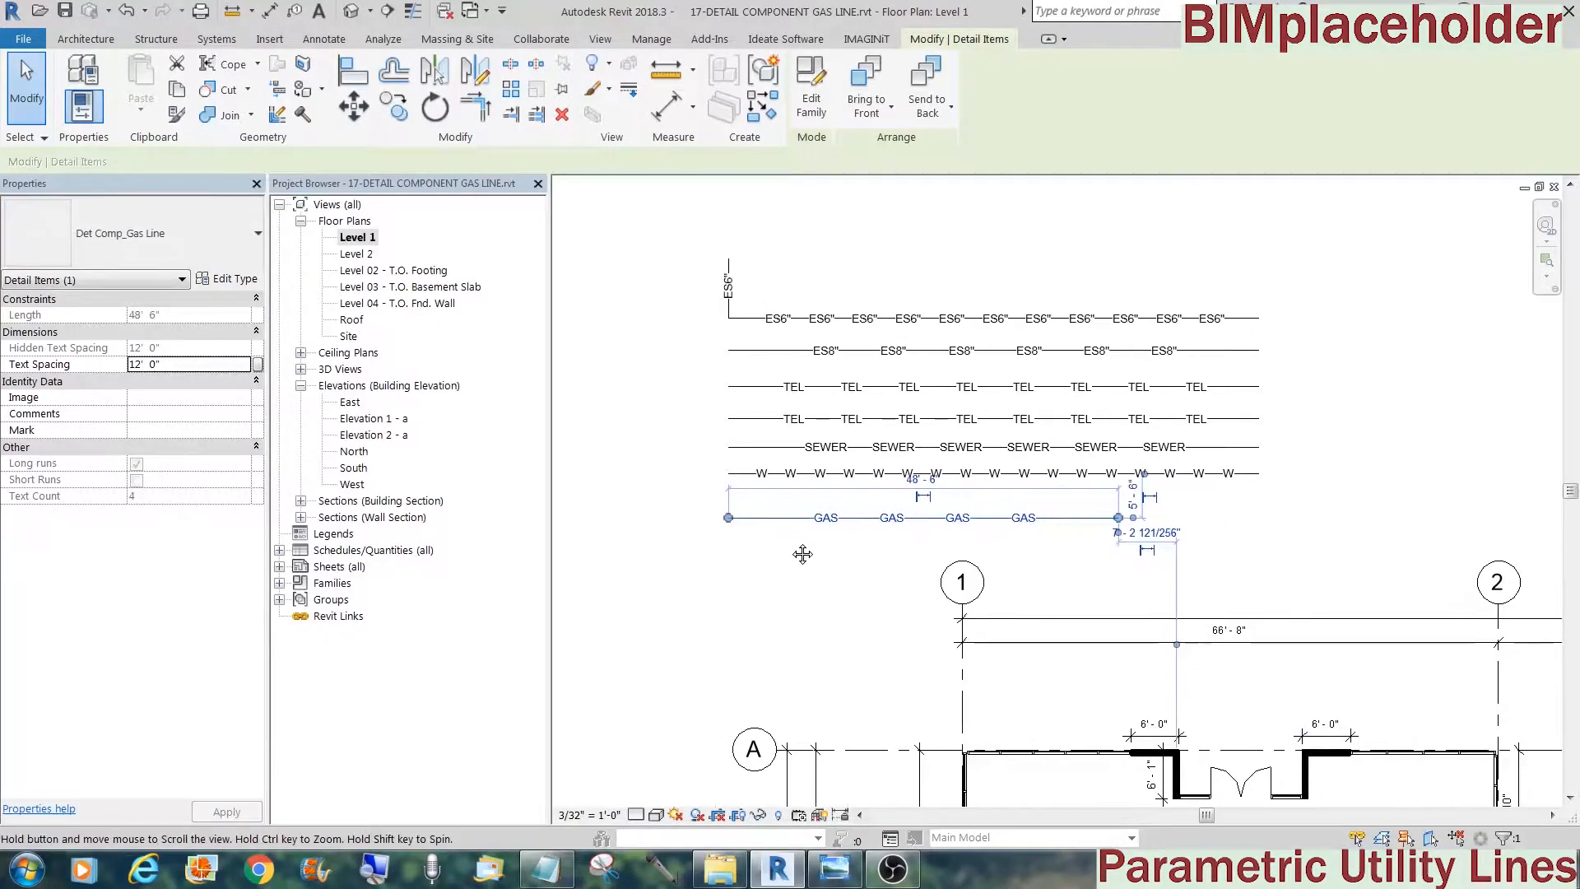
scroll(856, 379, "up", 2)
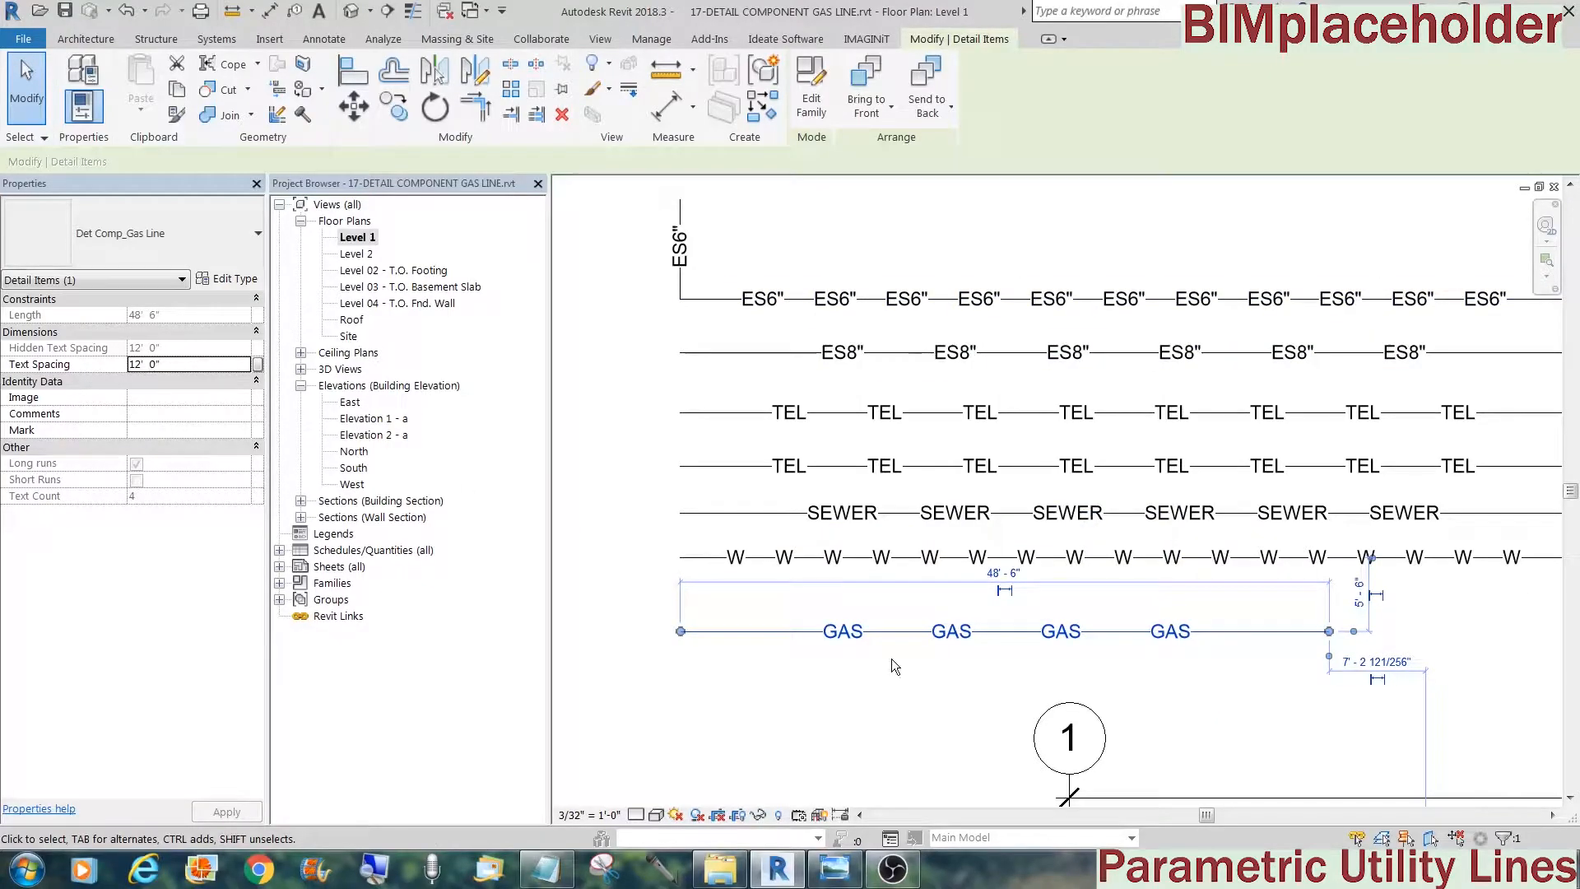
Change the GAS line's text spacing to 9' 0", and finally to 5' 0"
left_click(177, 364)
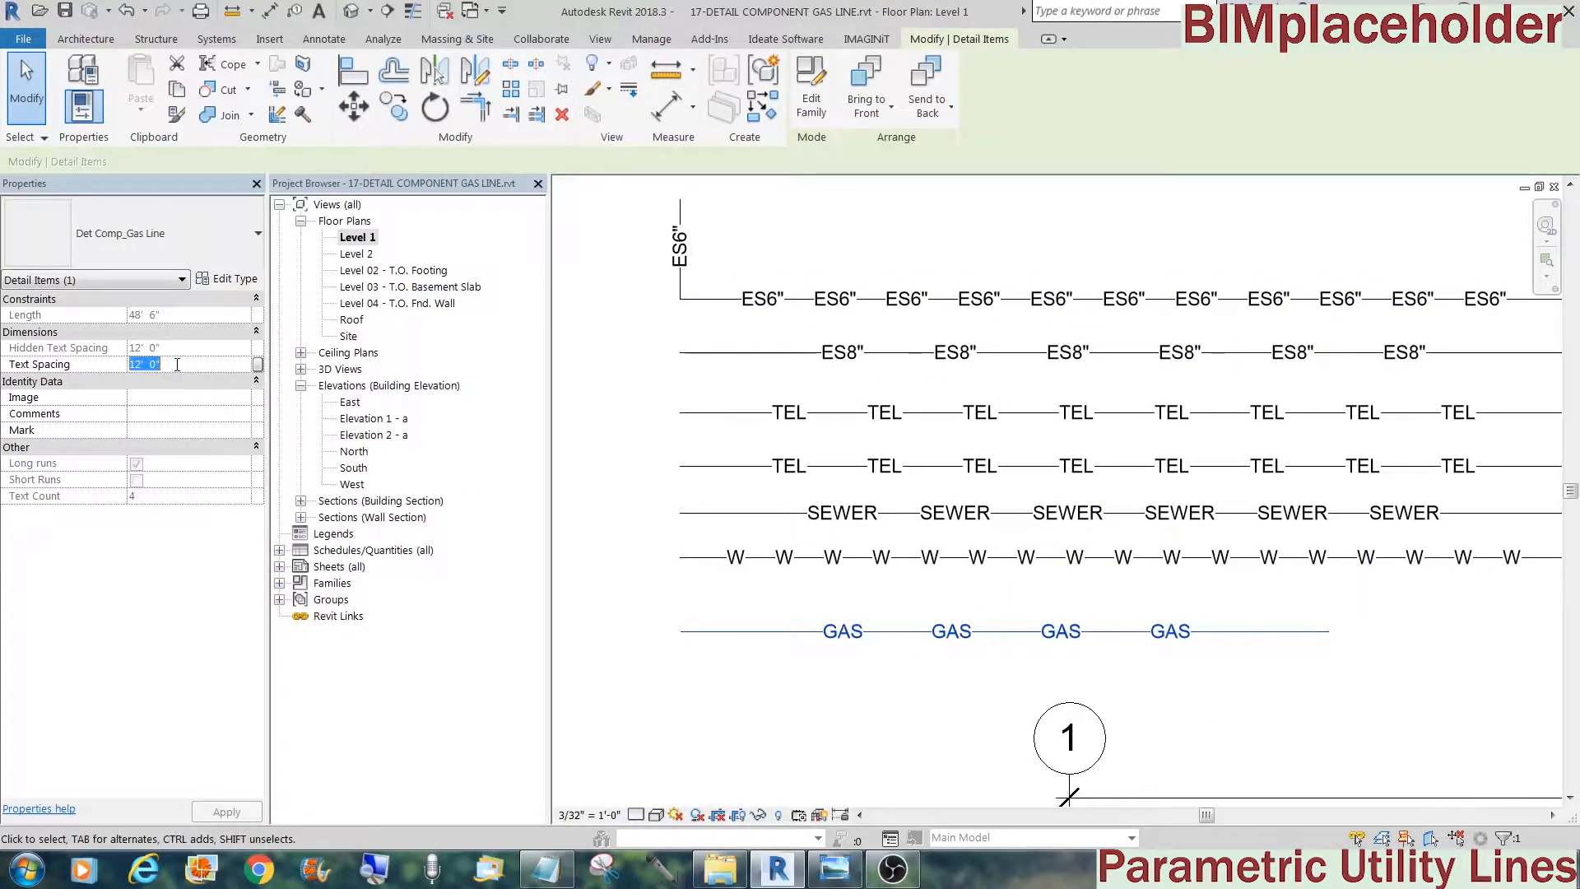
type("1")
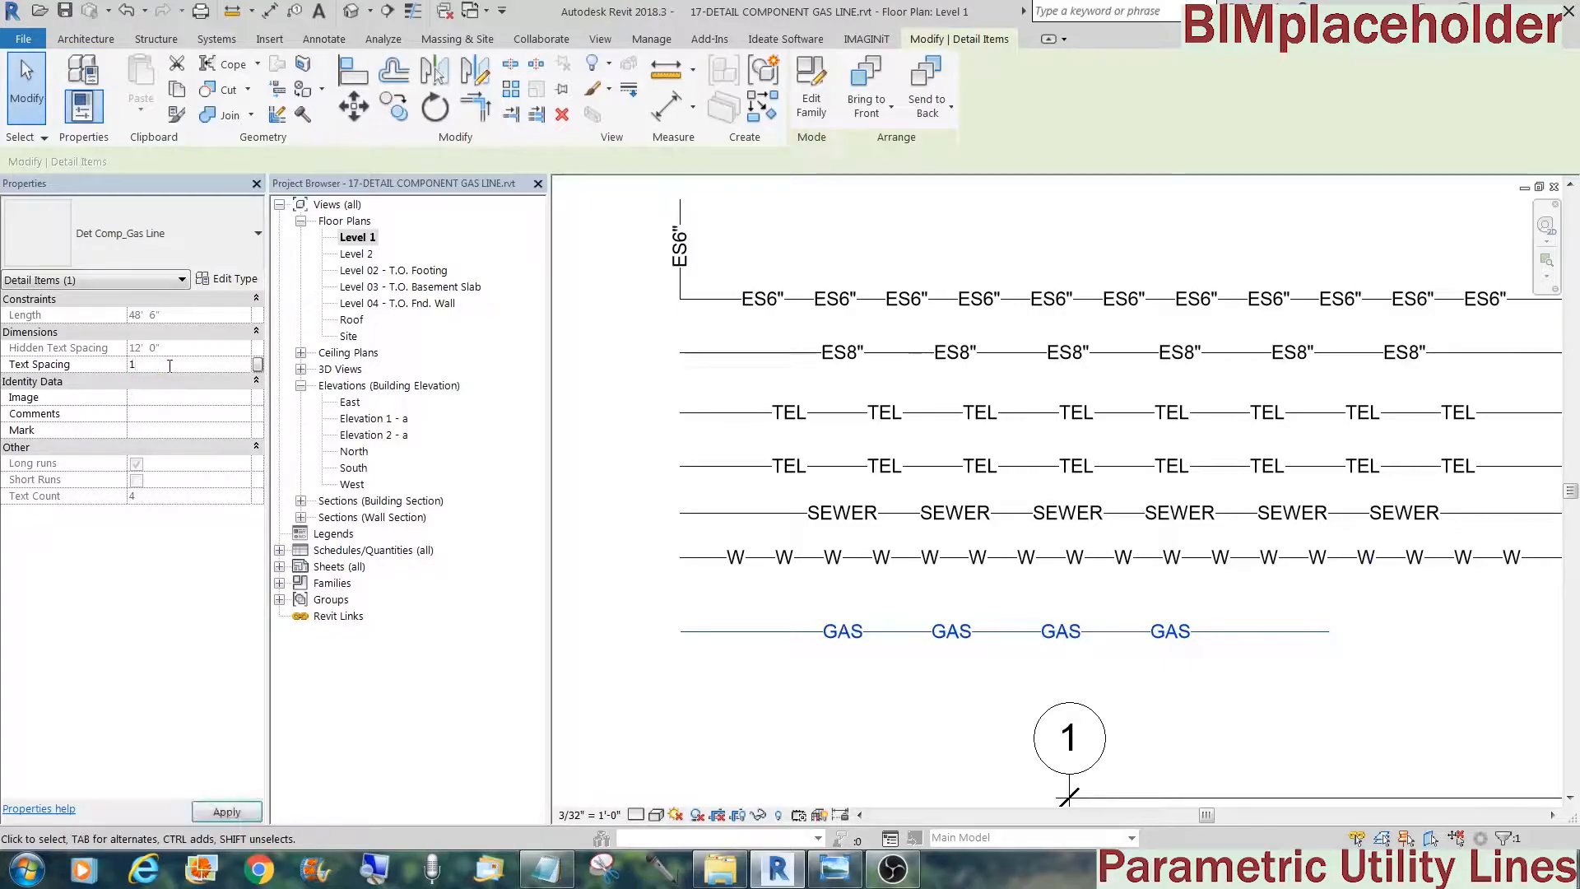
key("Return")
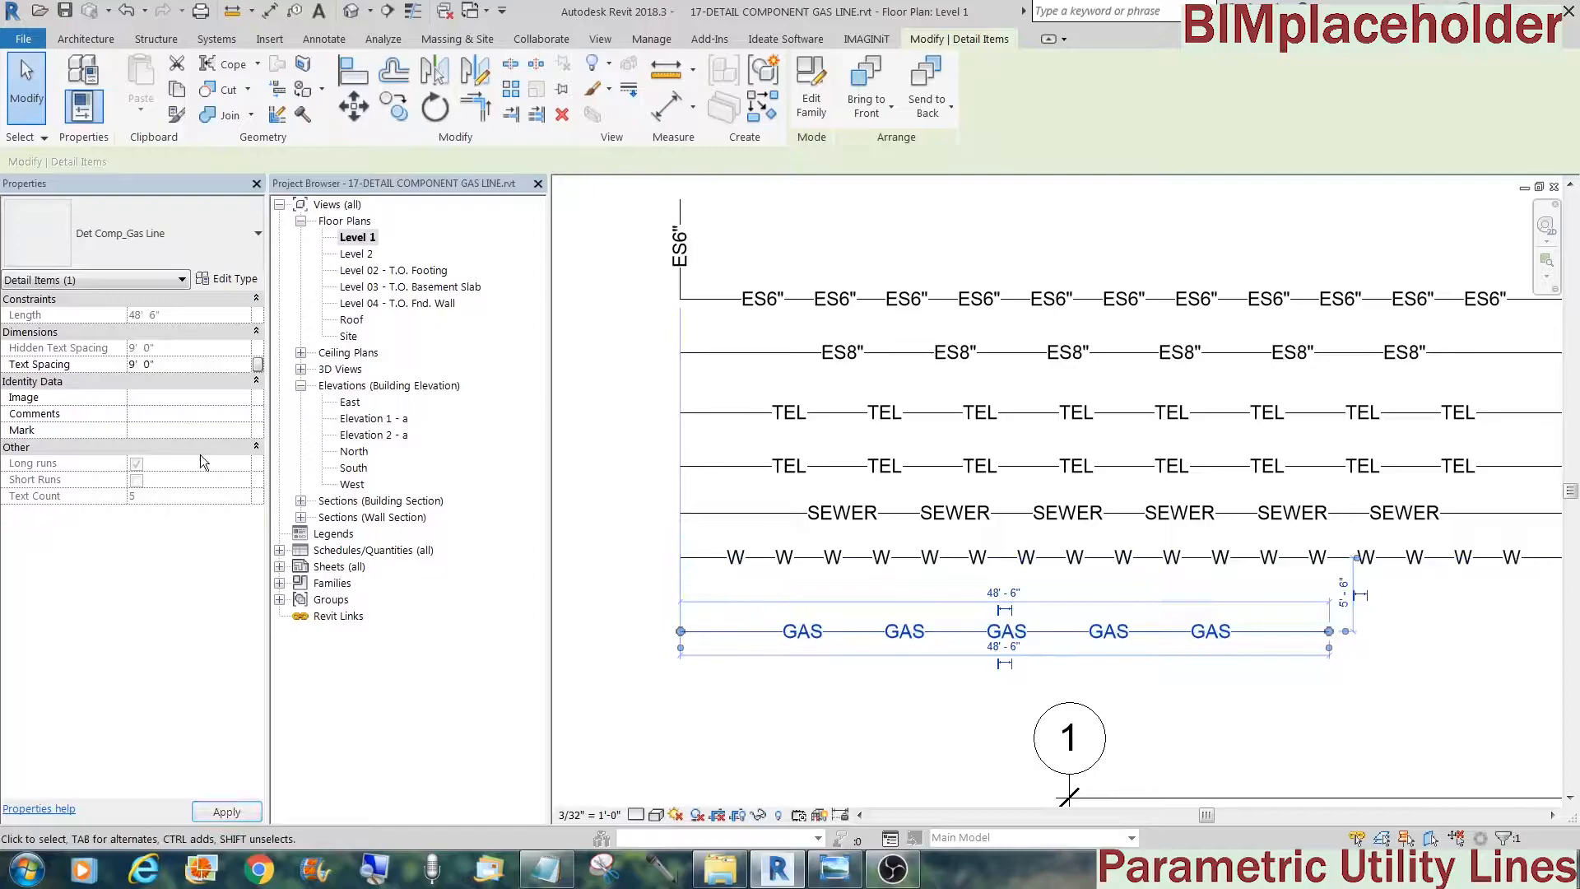
left_click(173, 364)
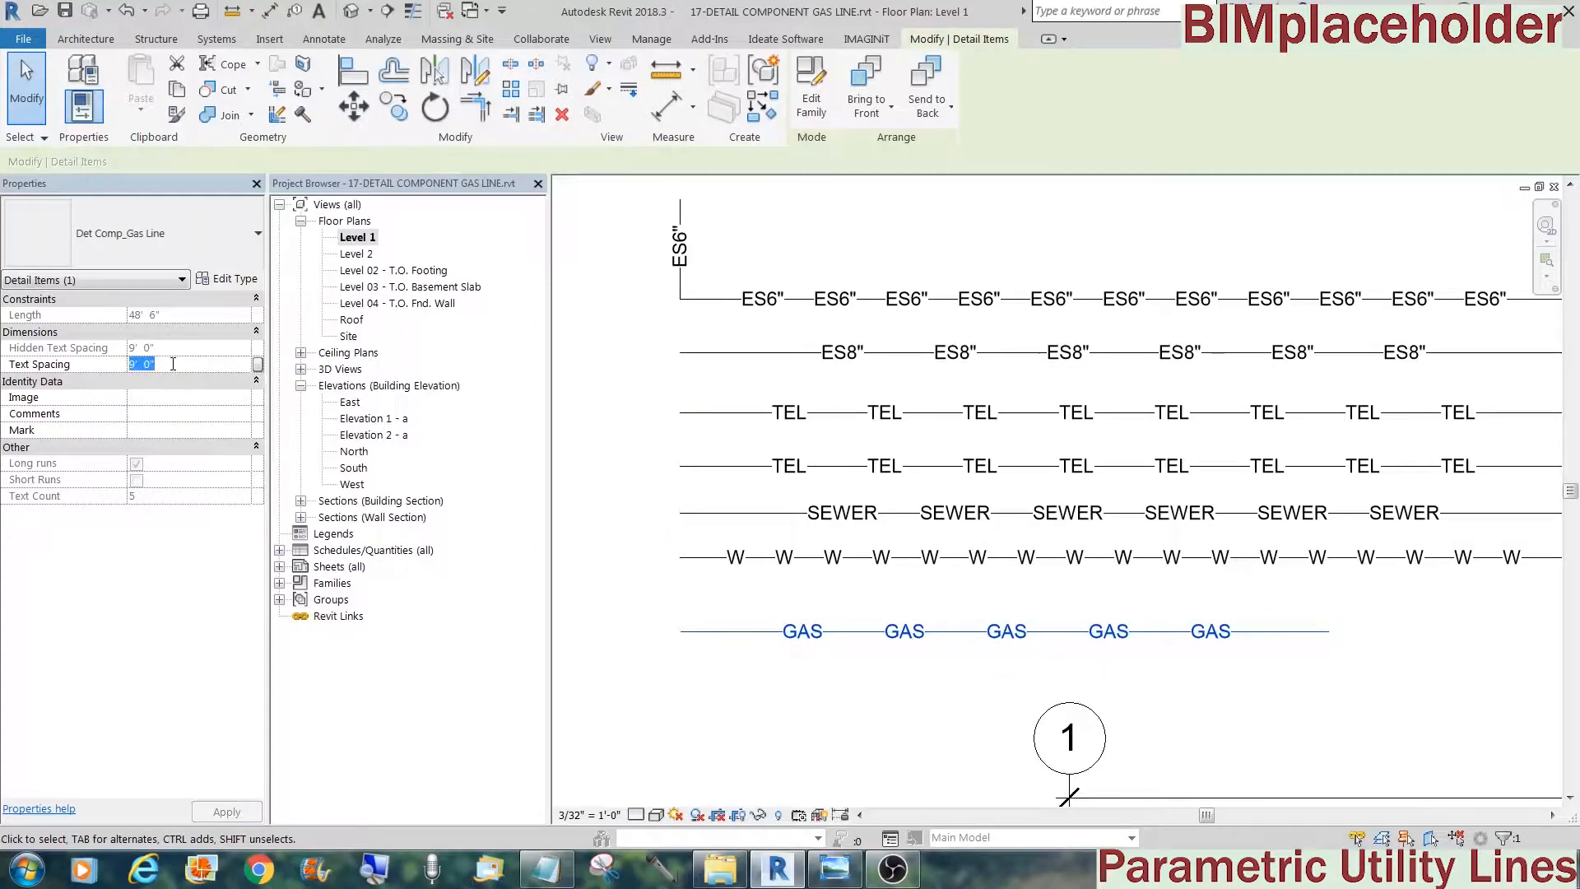
type("5")
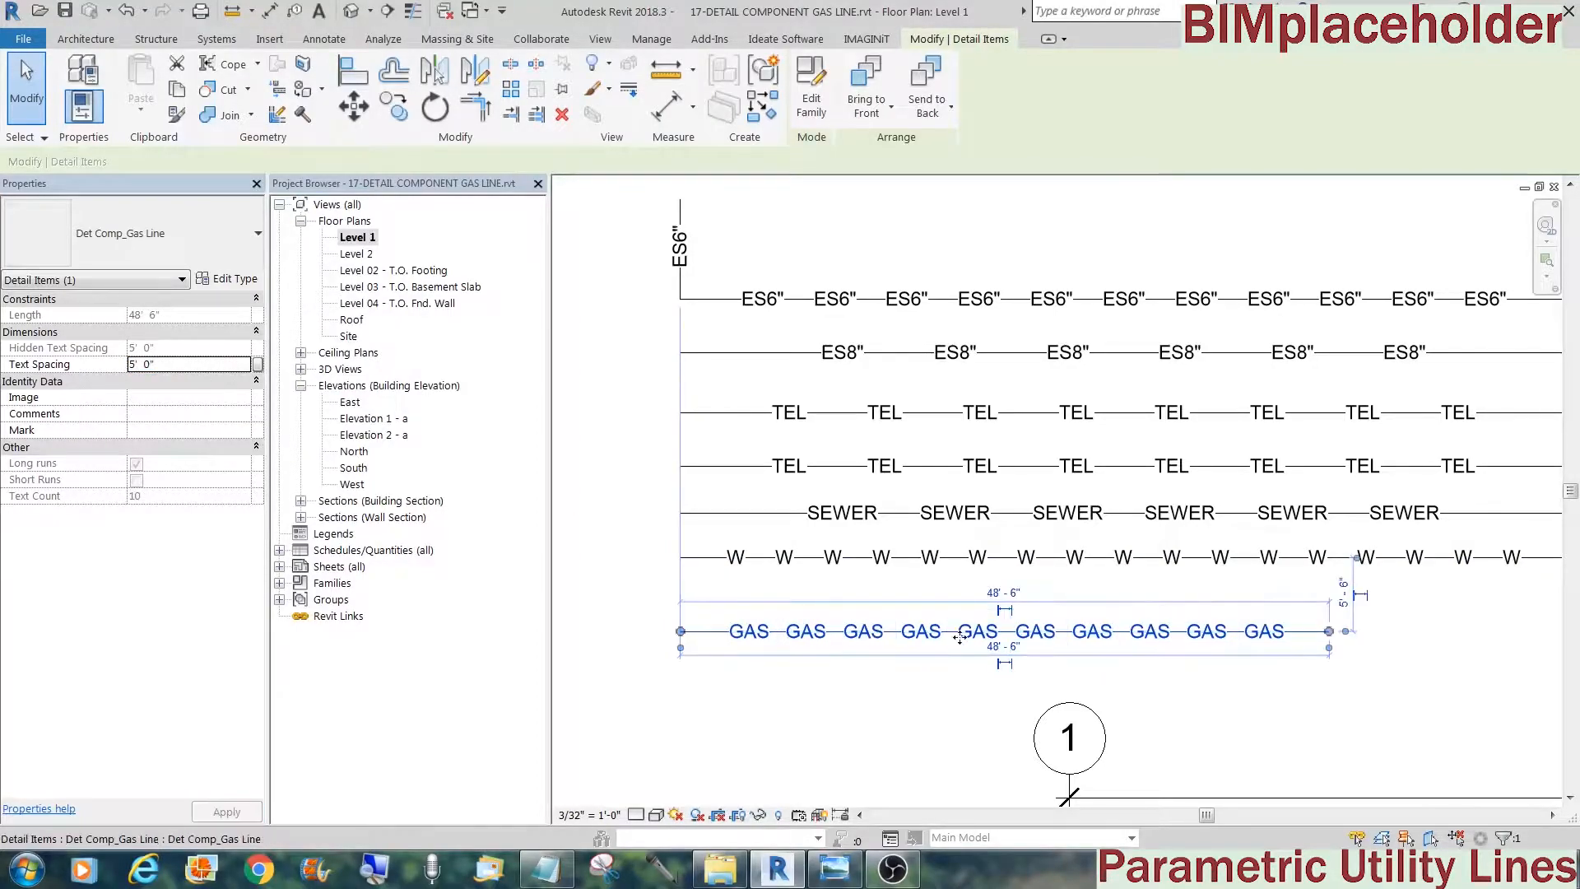
left_click(1255, 678)
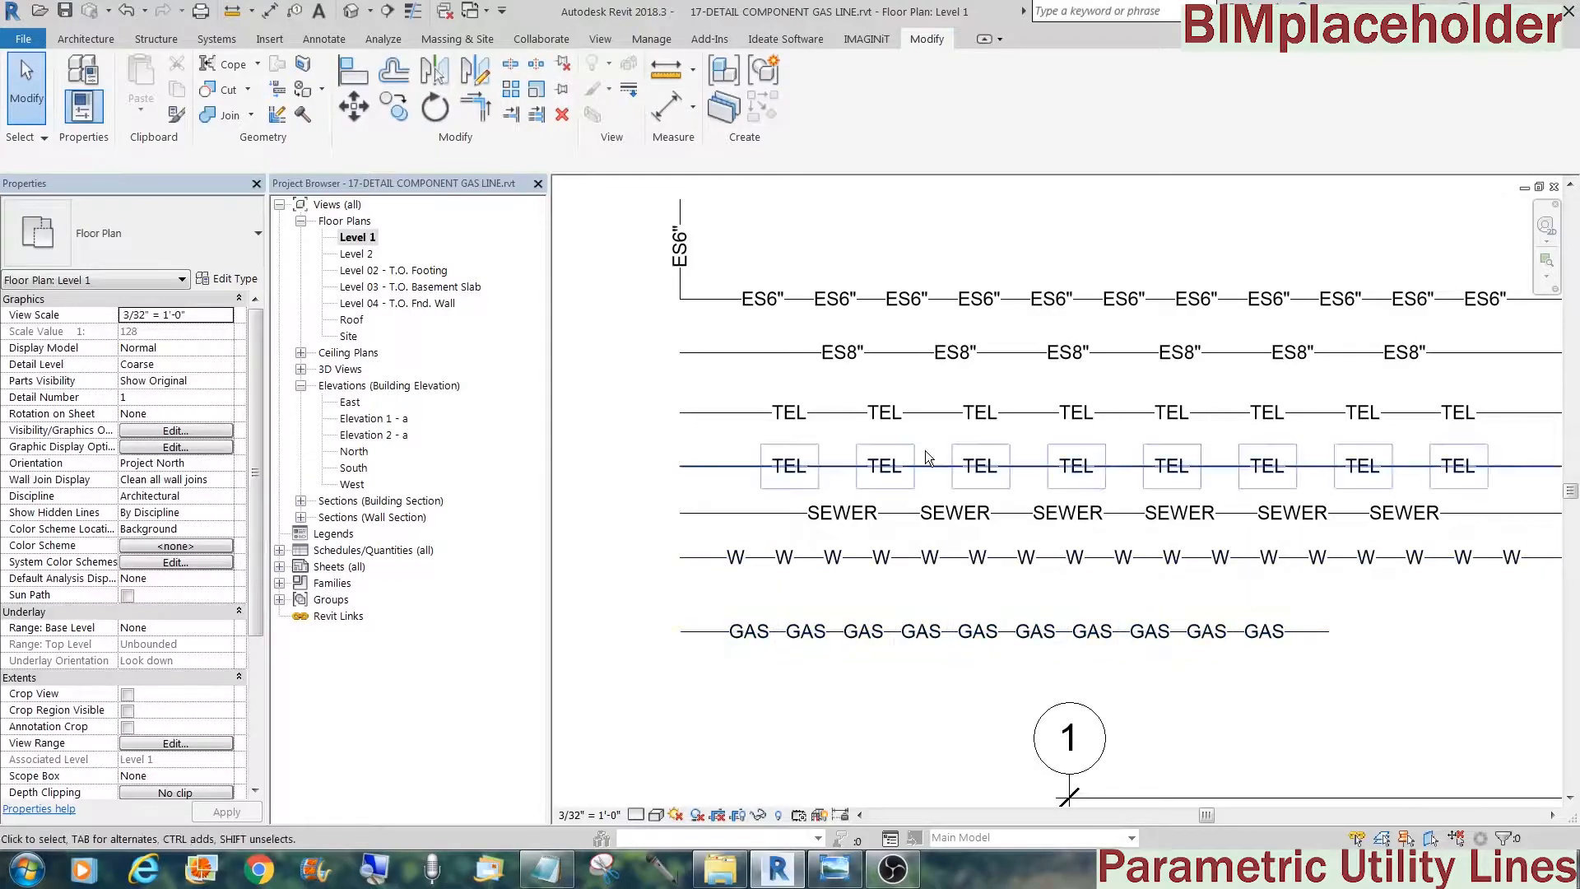
Stretch the vertical ES6" line's upper end outward, and shorten the line to about 7' 0"
left_click(685, 245)
middle_click_drag(685, 244, 779, 366)
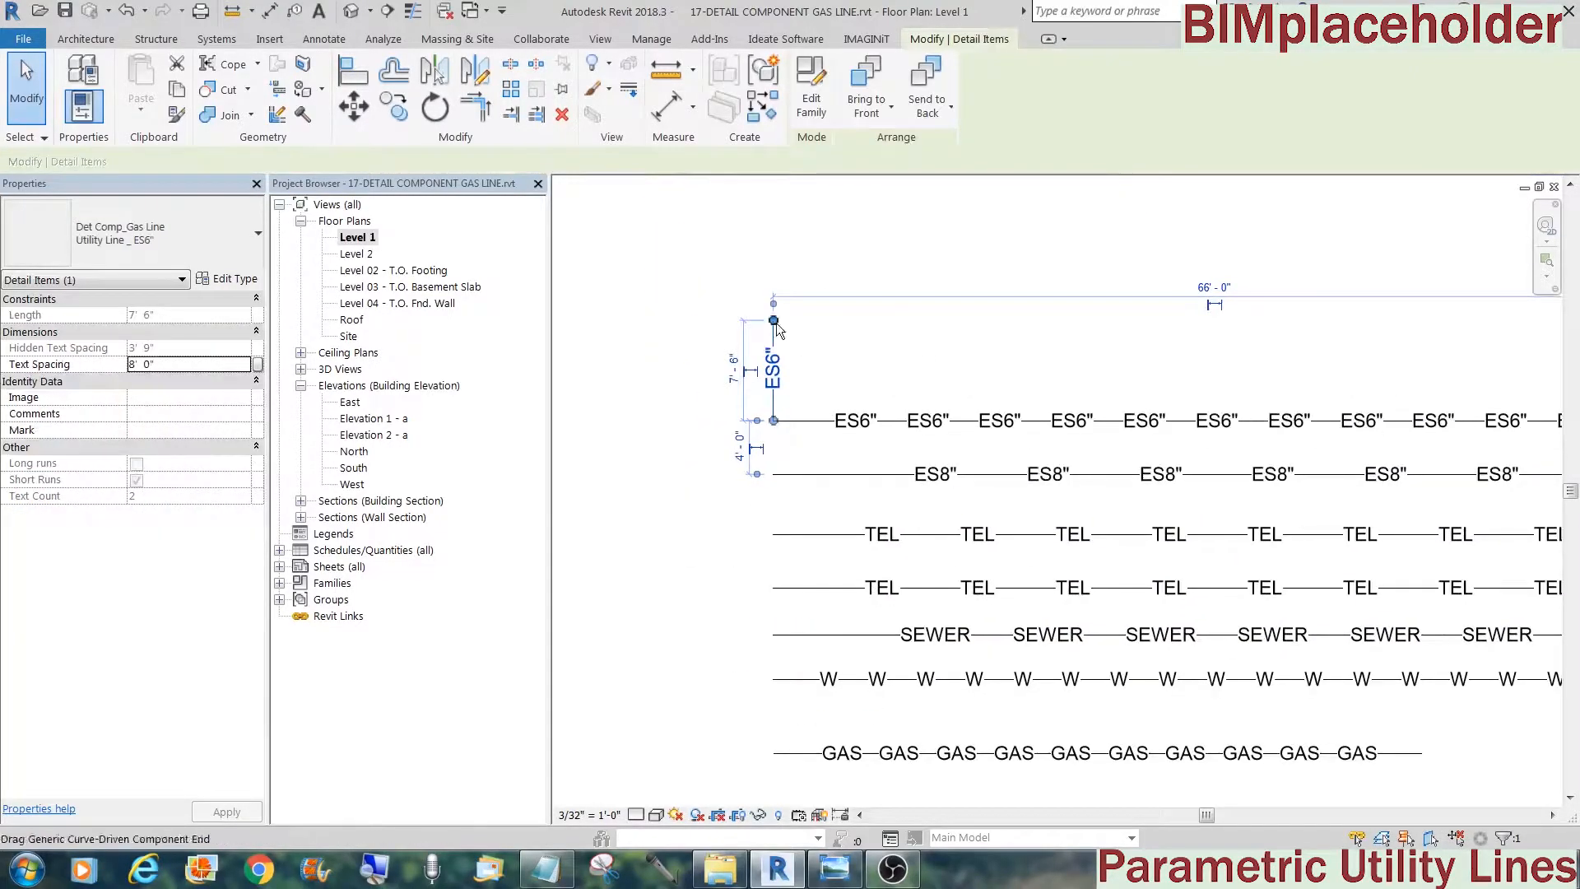
left_click_drag(774, 320, 772, 280)
middle_click_drag(772, 282, 806, 448)
left_click_drag(808, 448, 808, 493)
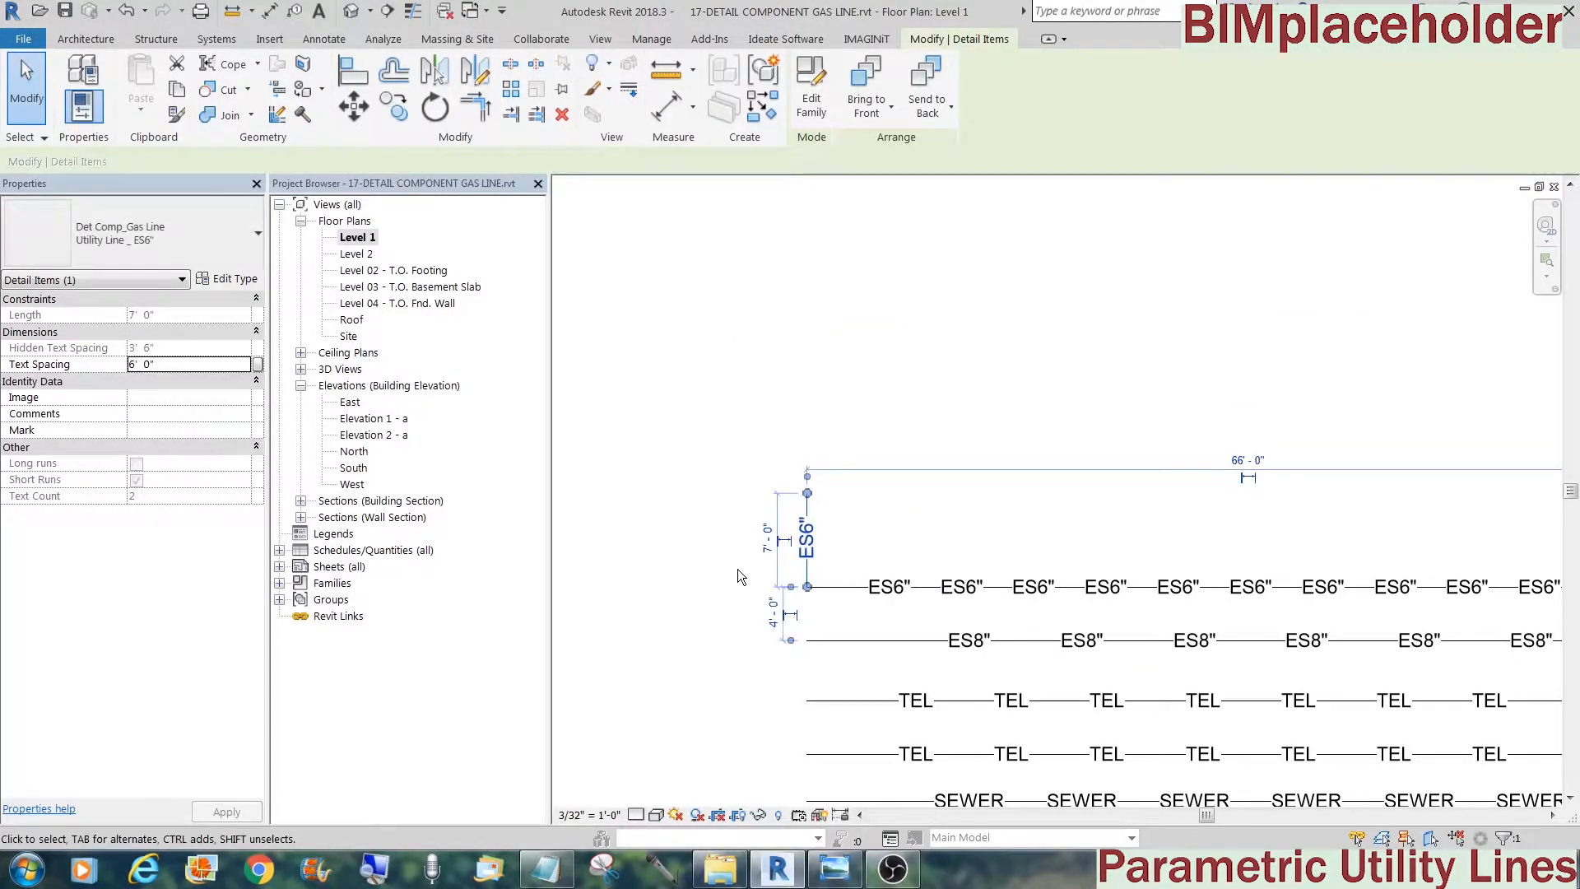
left_click(738, 569)
middle_click_drag(805, 601, 750, 411)
scroll(751, 411, "down", 2)
scroll(751, 411, "up", 2)
middle_click_drag(955, 395, 839, 403)
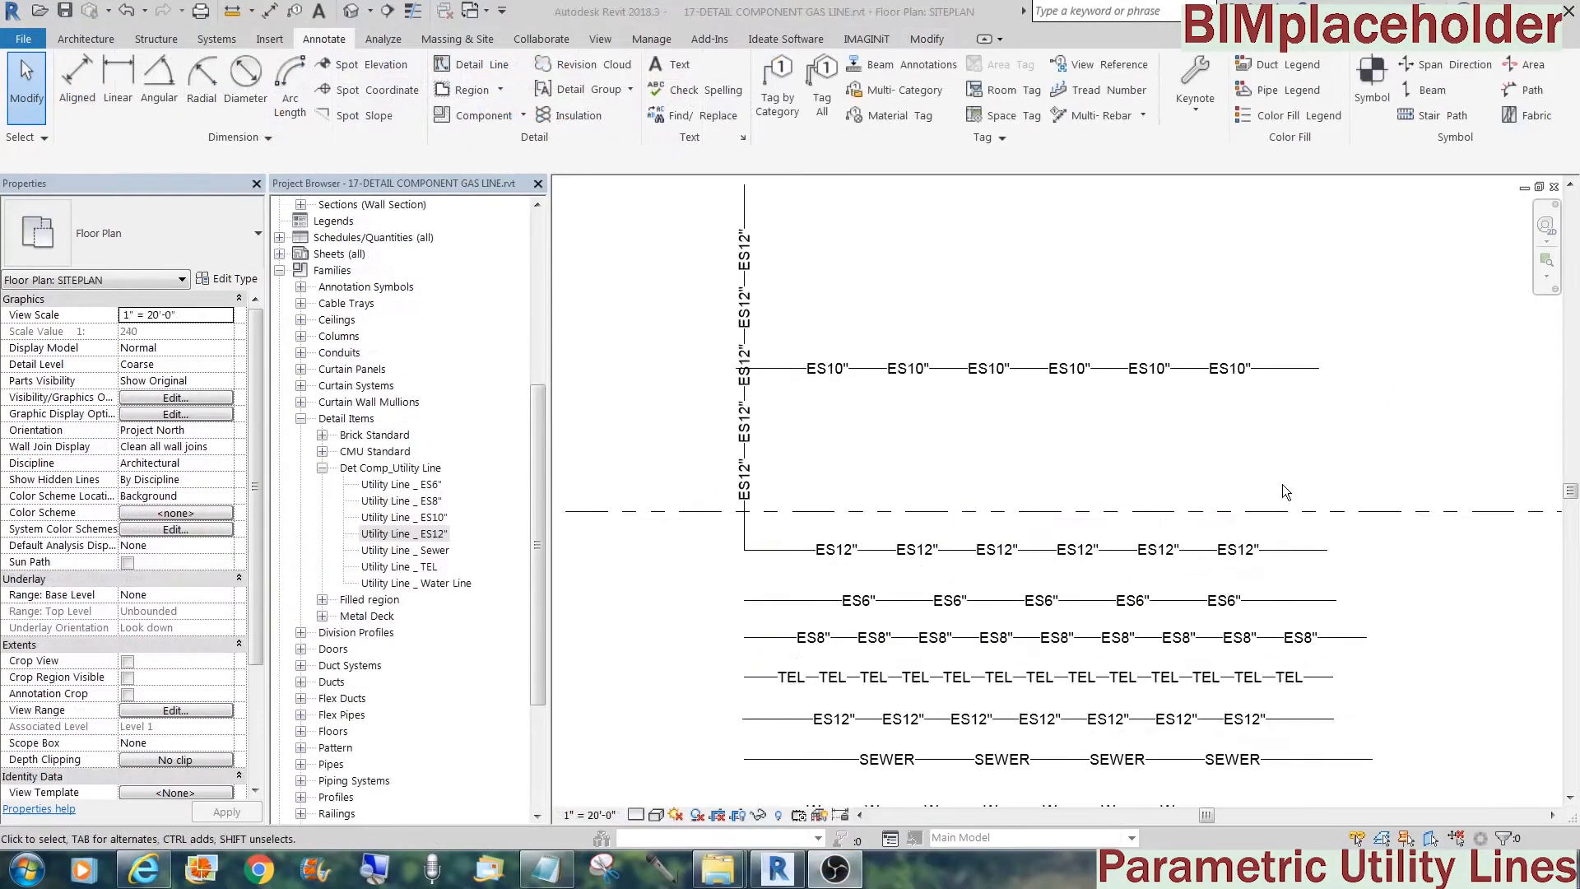
Switch to the open Label 1.rfa family and examine the properties of its TEXT label
left_click(472, 11)
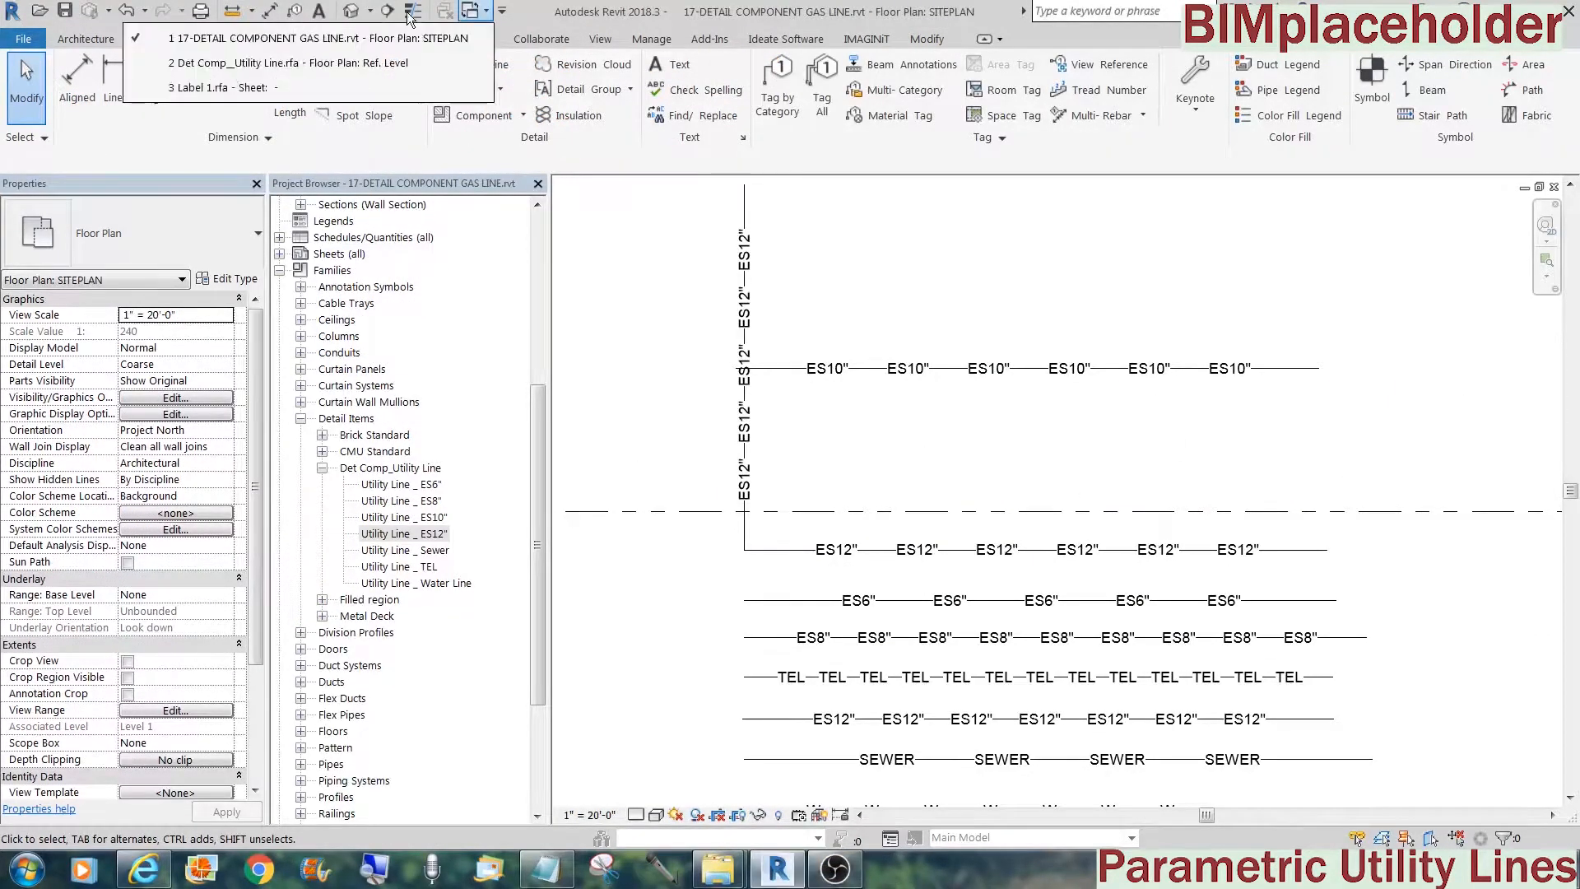
left_click(324, 90)
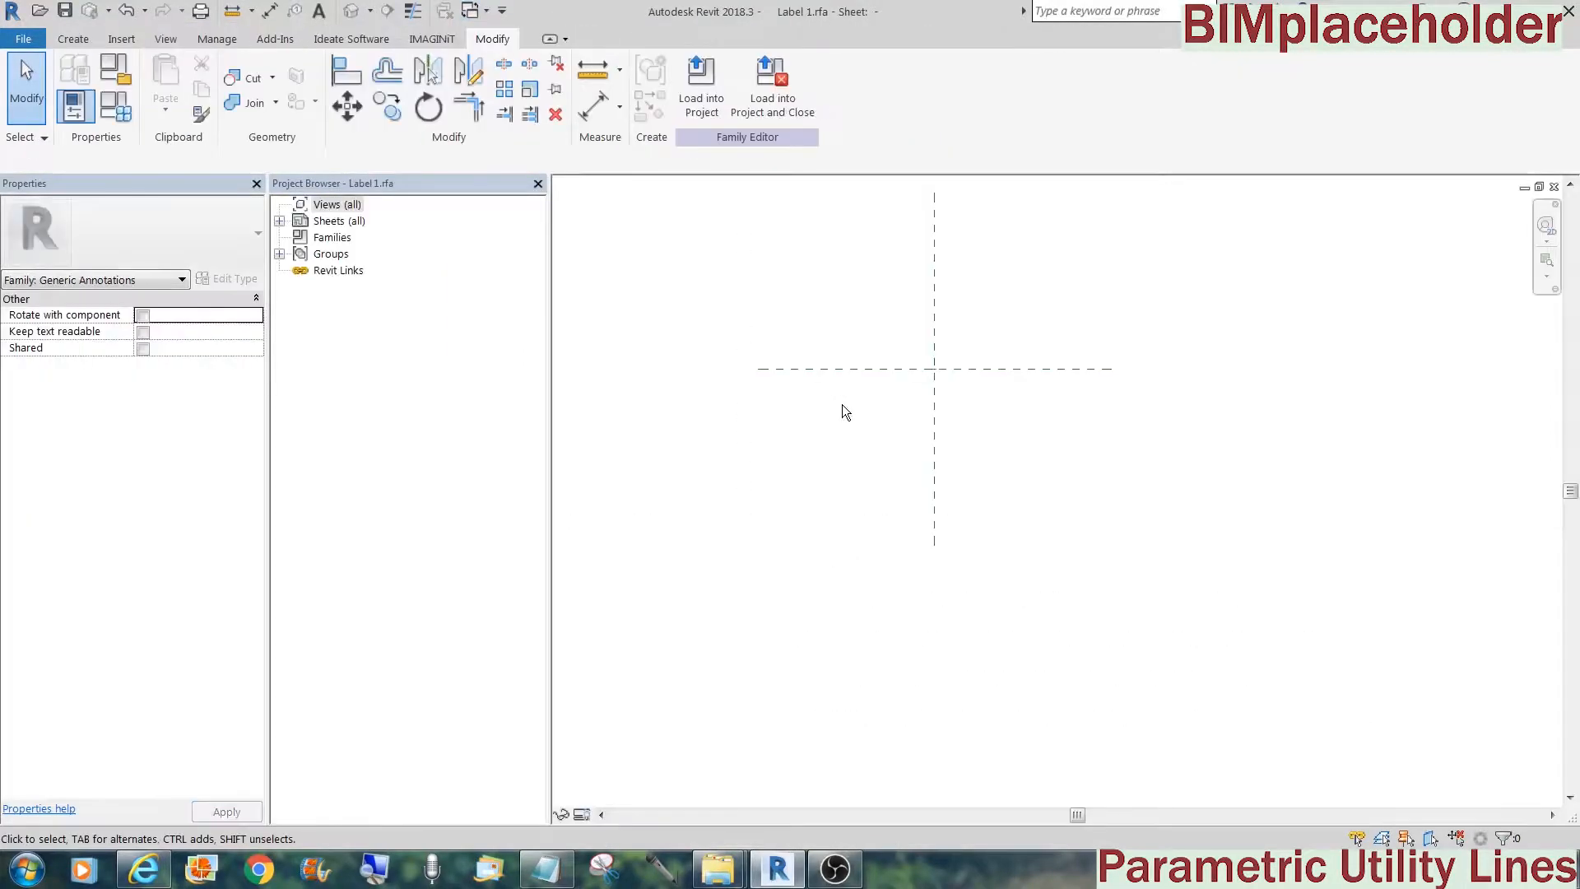
key("z")
key("r")
left_click_drag(914, 381, 950, 358)
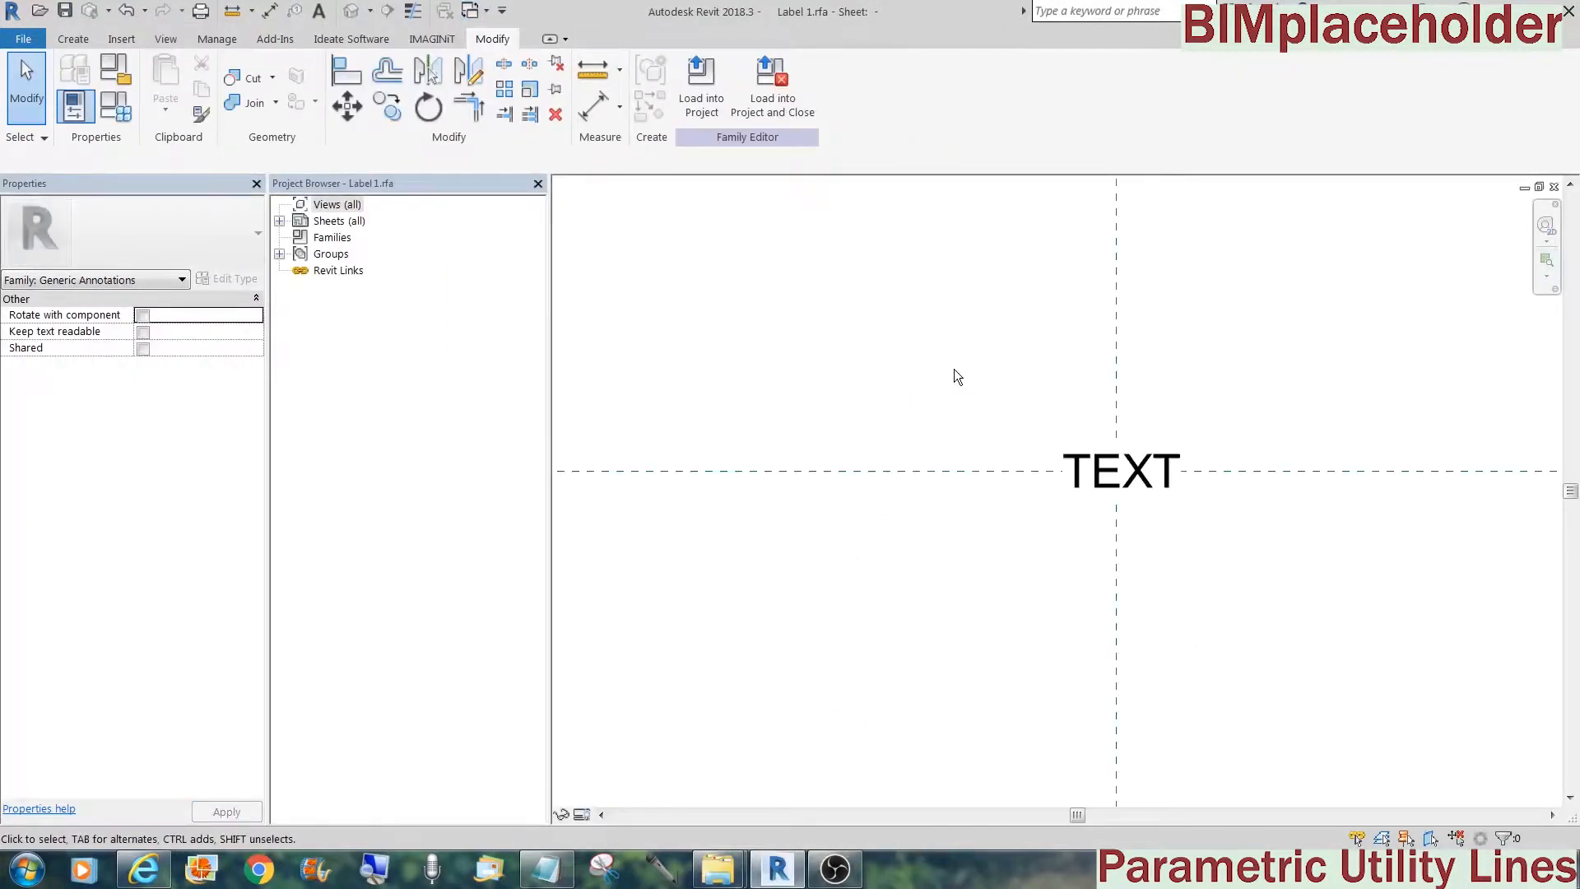
left_click(1073, 467)
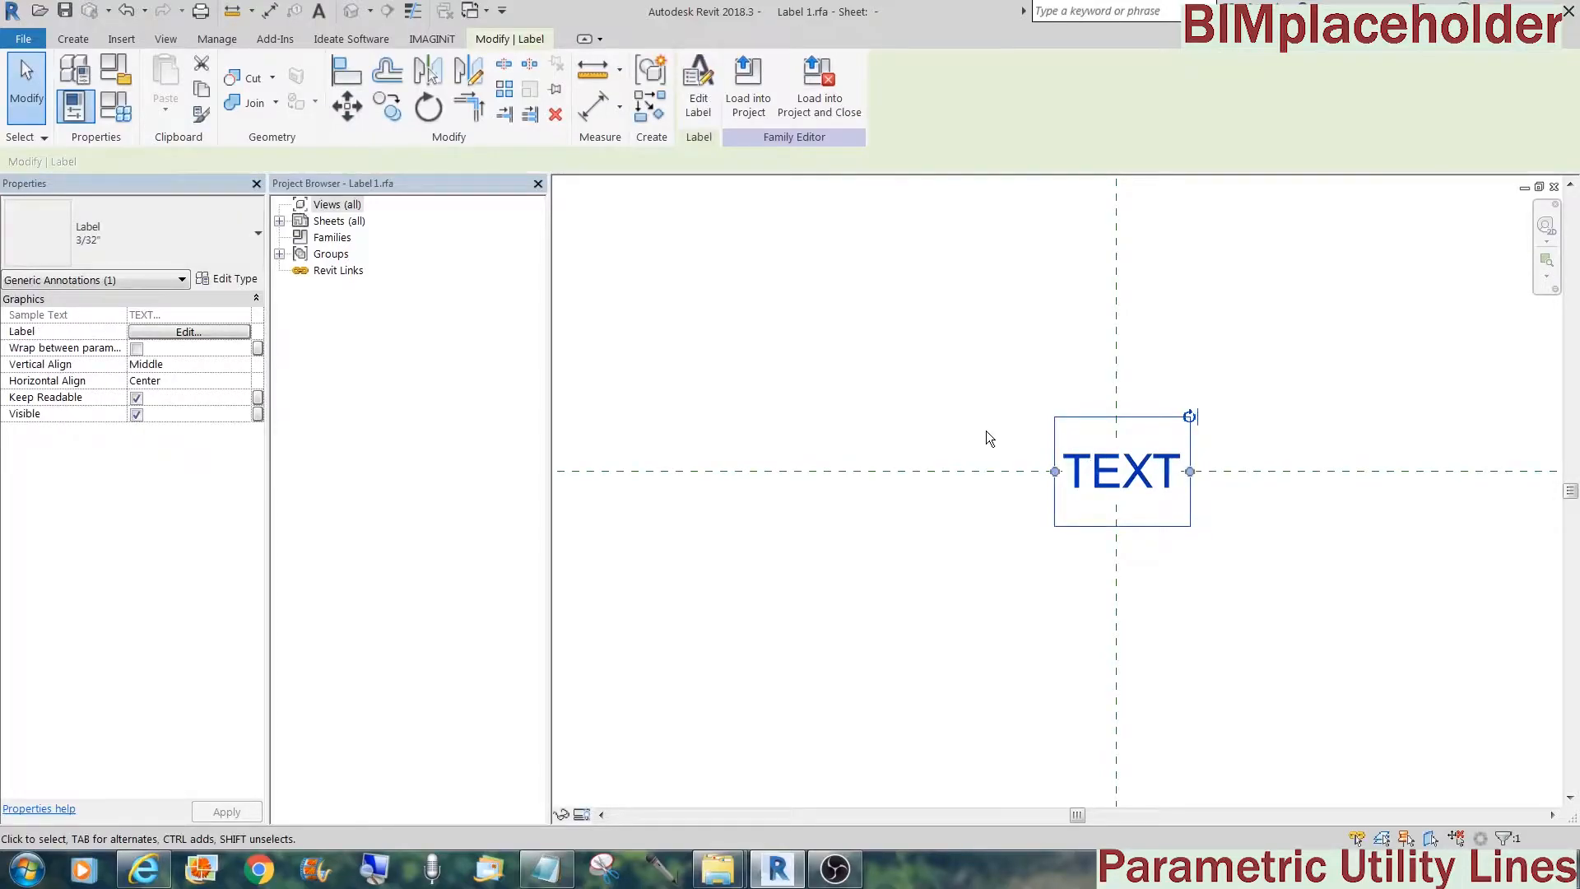
left_click(924, 402)
left_click(1085, 445)
Create a new family from the Generic Annotation.rft template in the Annotations folder
left_click(26, 40)
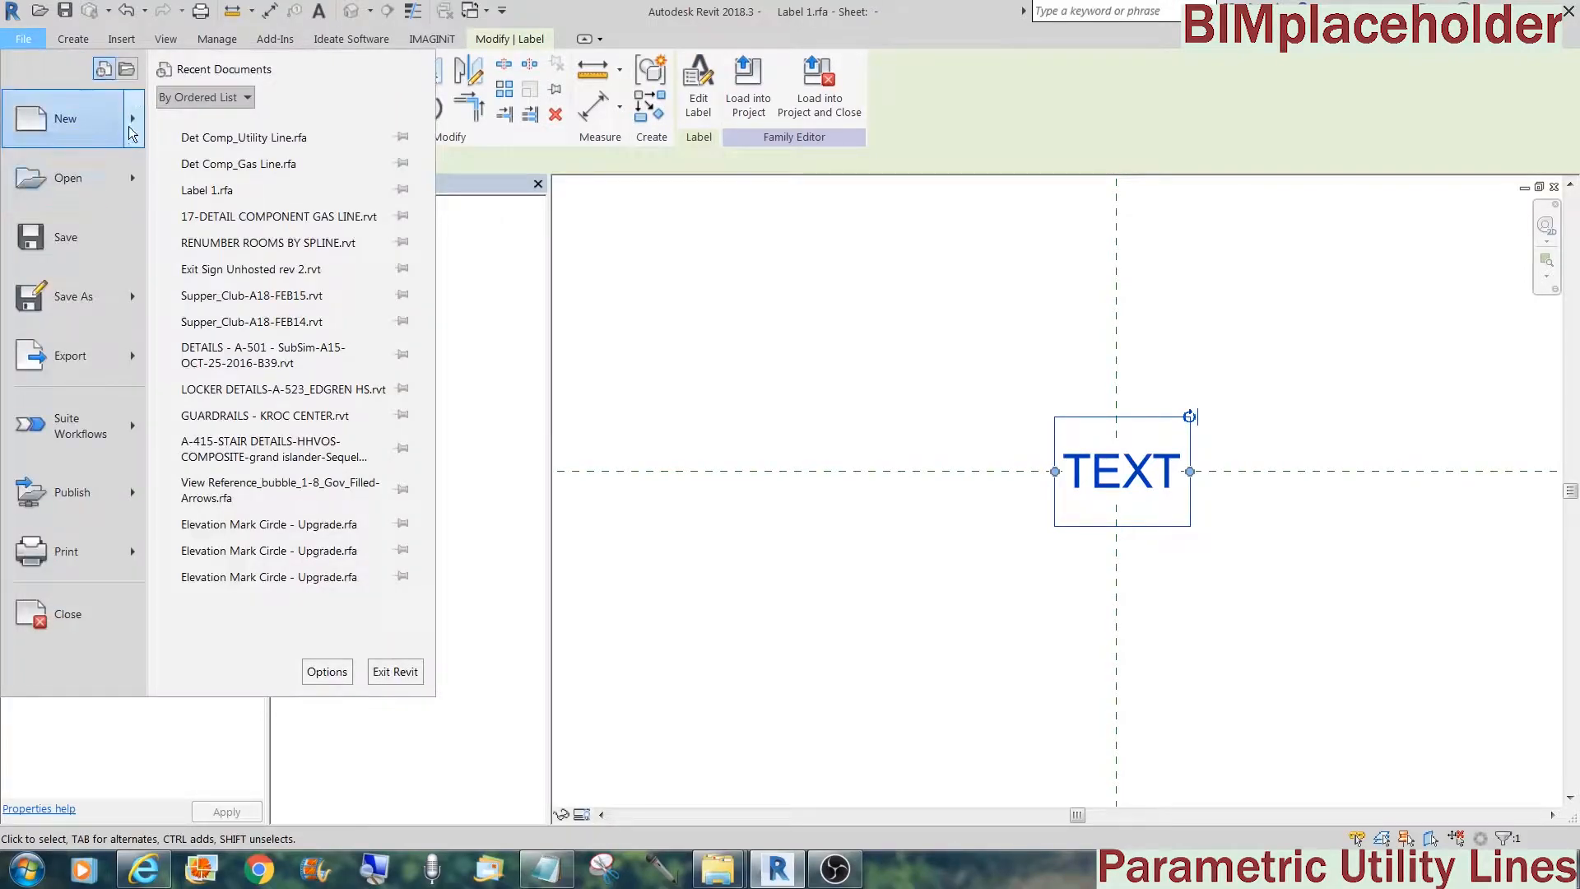
mouse_move(115, 118)
left_click(204, 186)
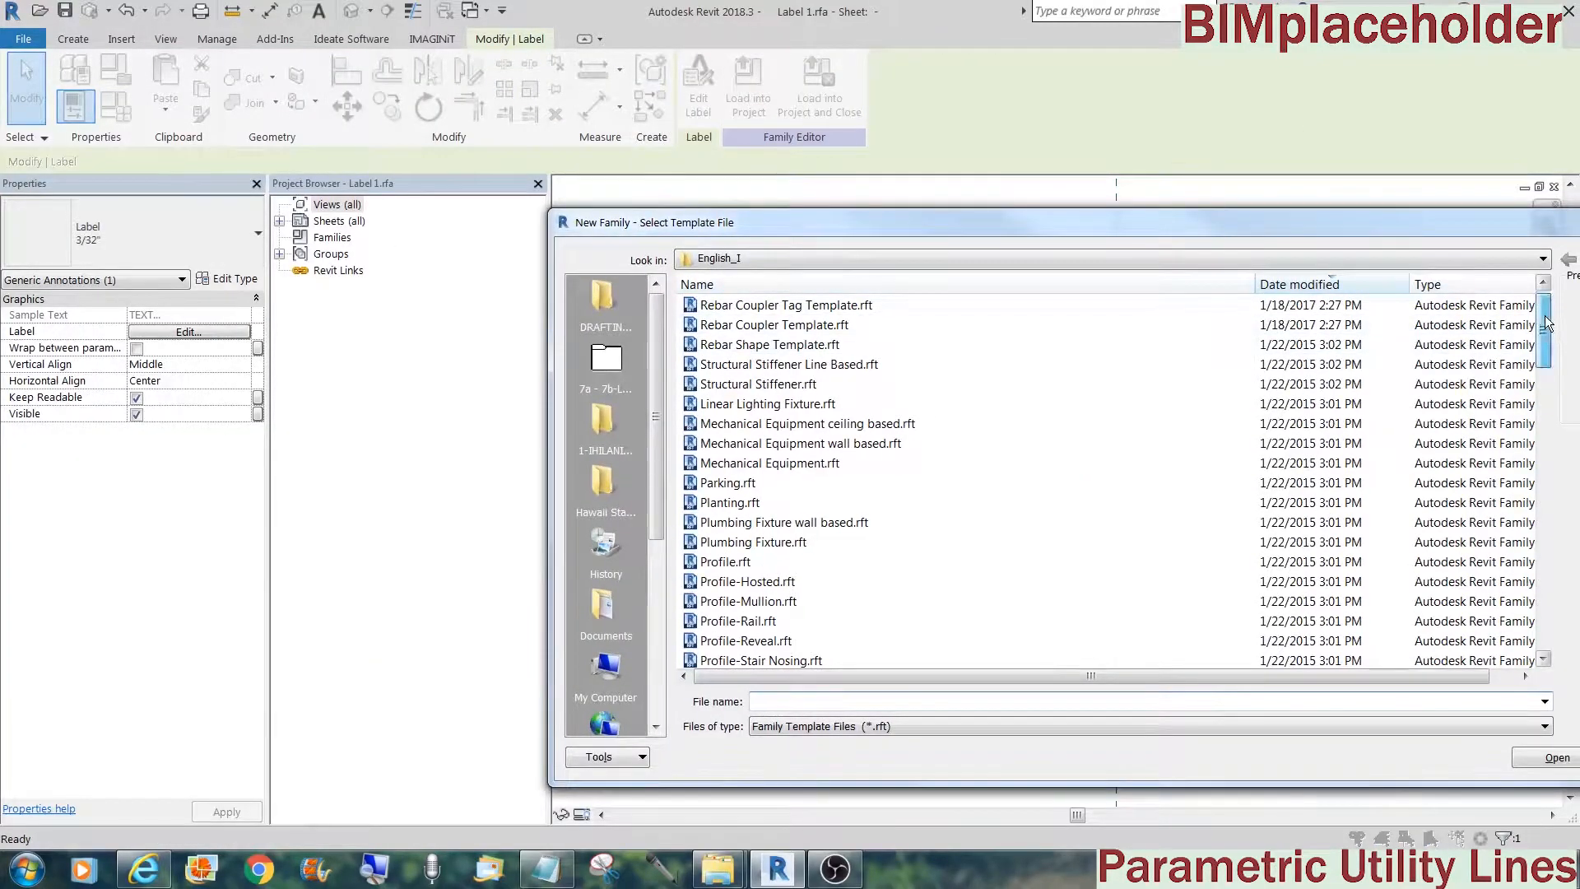
left_click(1304, 284)
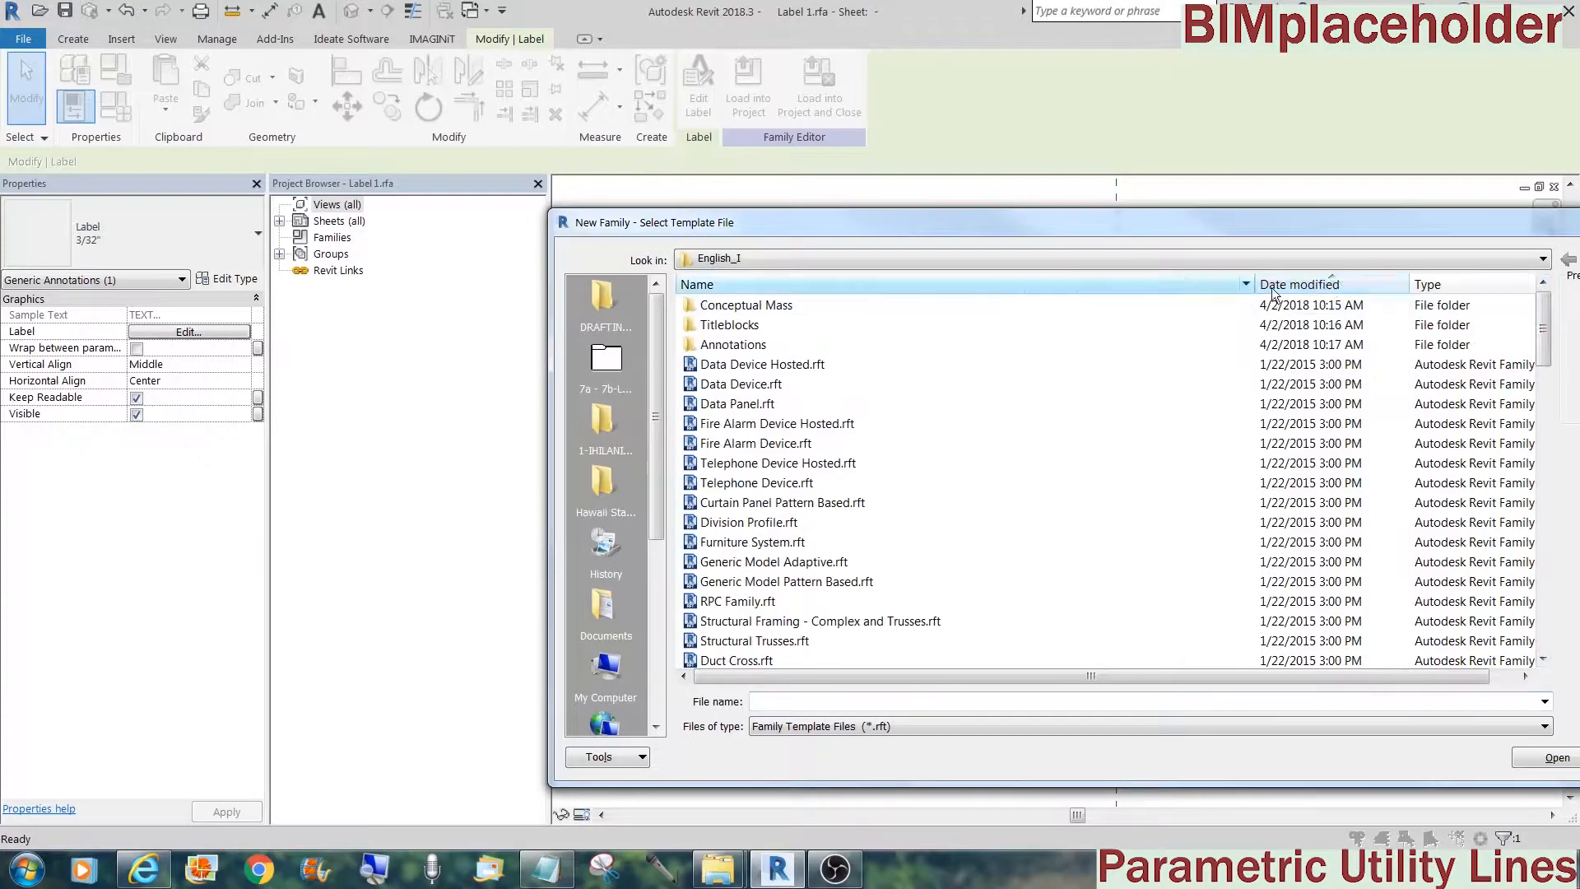
left_click(1059, 286)
left_click(749, 307)
double_click(747, 307)
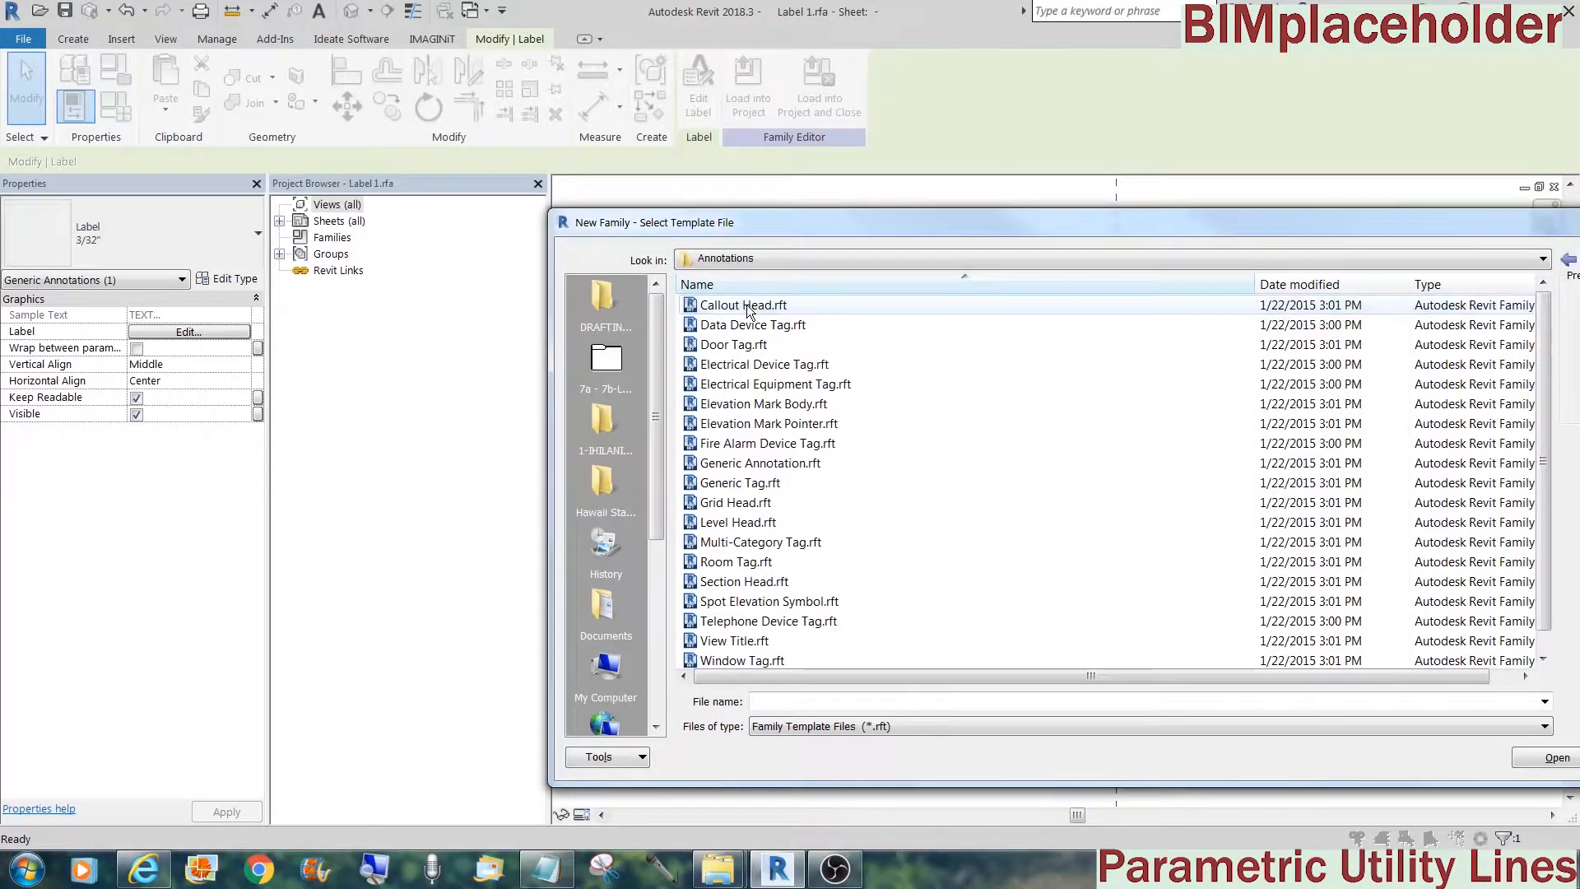
left_click(783, 463)
double_click(783, 464)
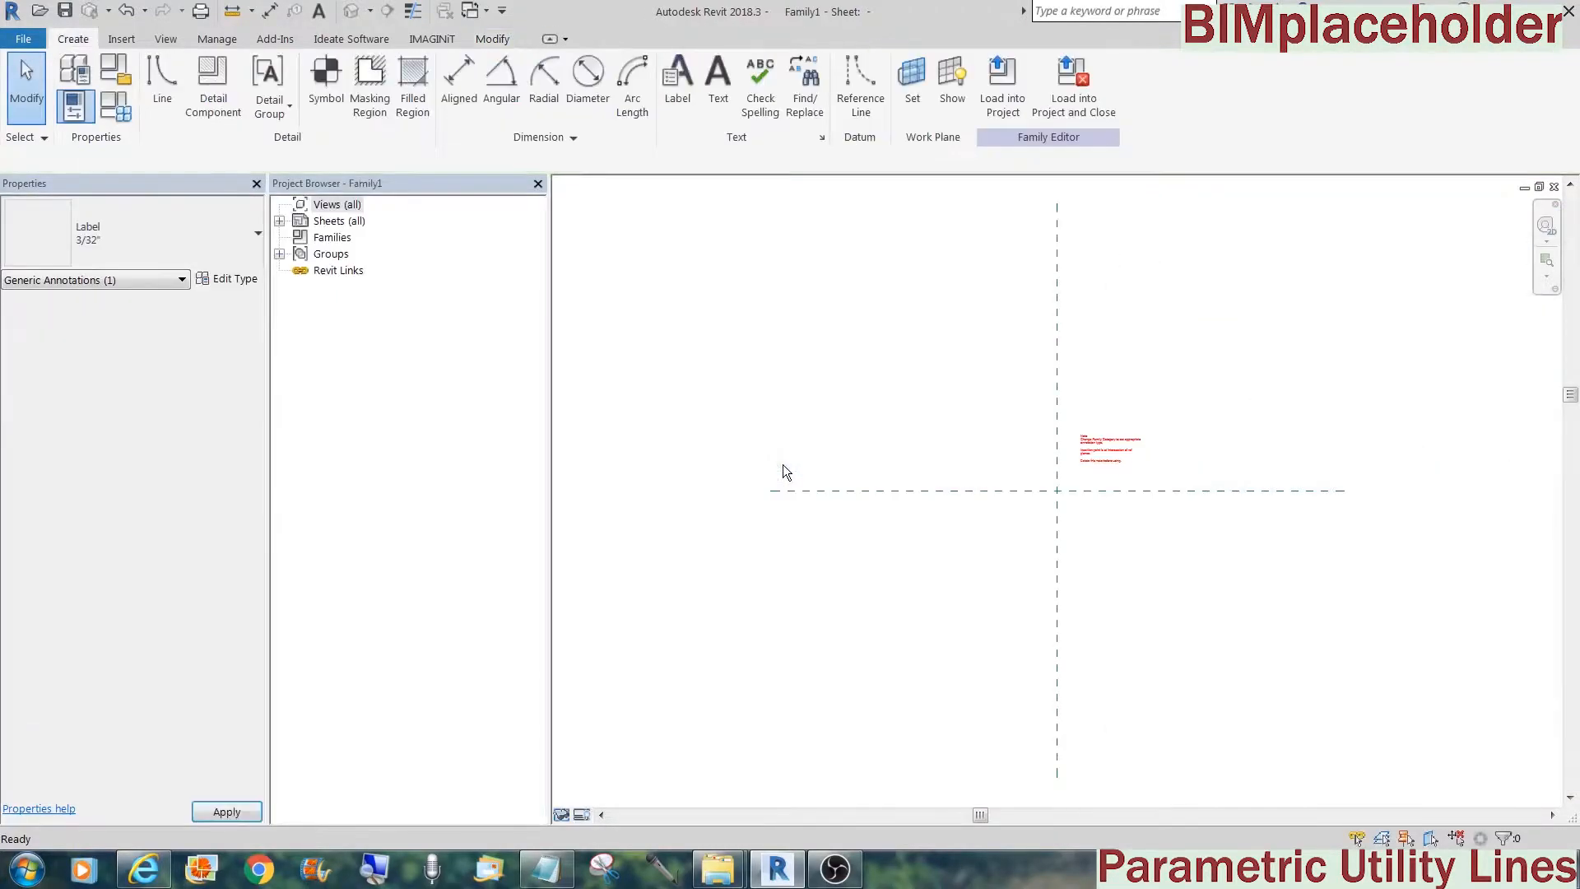
Delete the red instruction note from the new annotation family
left_click(1108, 449)
key("z")
key("r")
left_click(1014, 521)
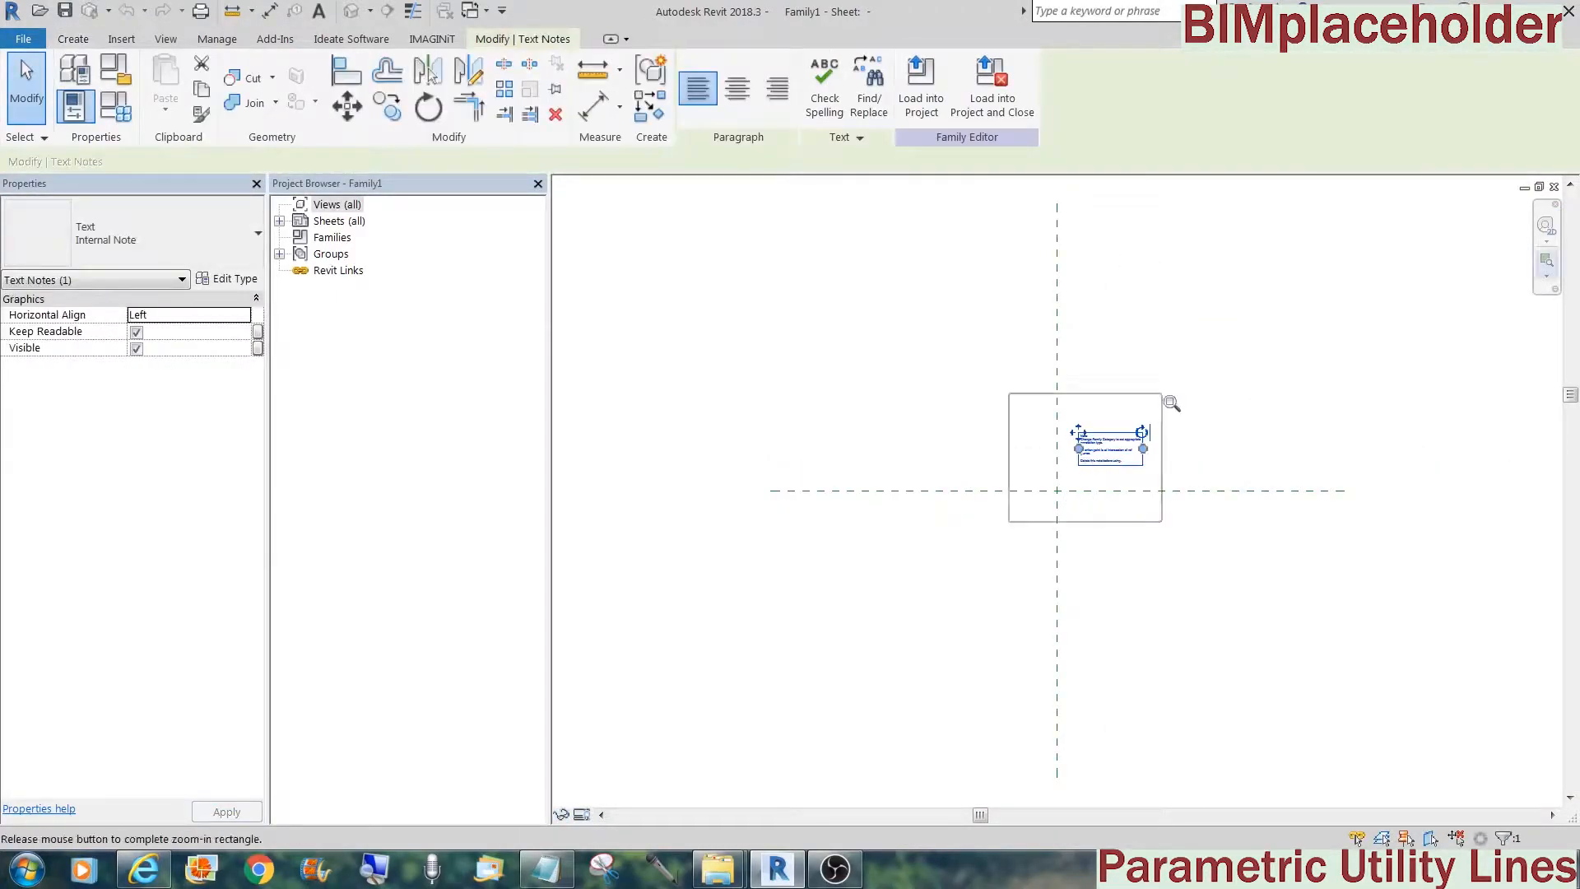
left_click(1168, 403)
key("Delete")
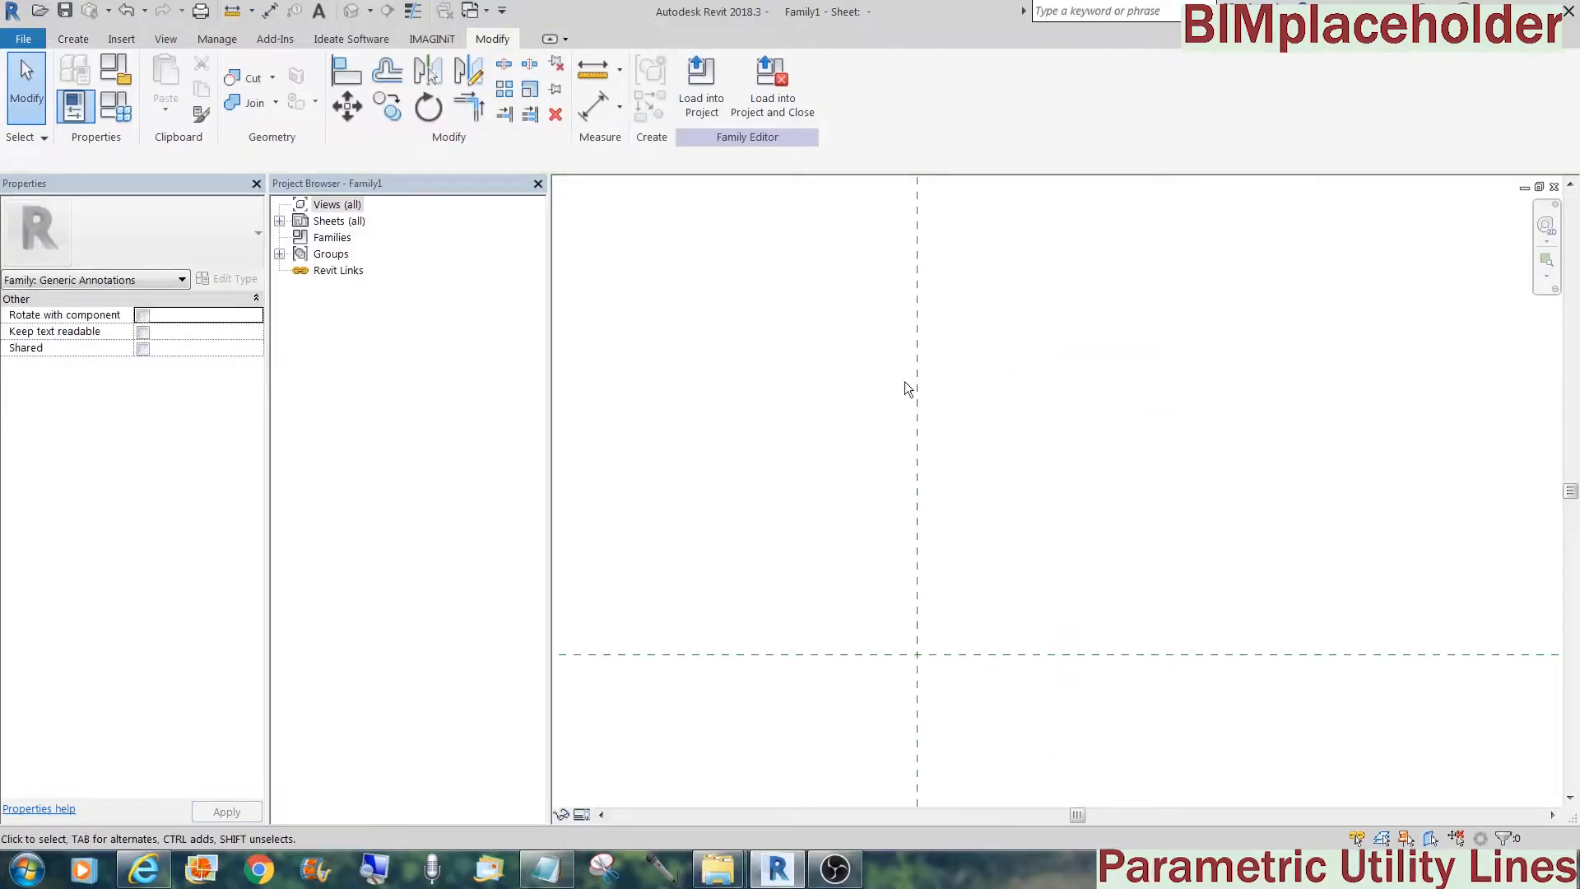
Place a label near the reference planes' intersection, showing a new family type parameter named TEXT with parameter type Text
left_click(77, 42)
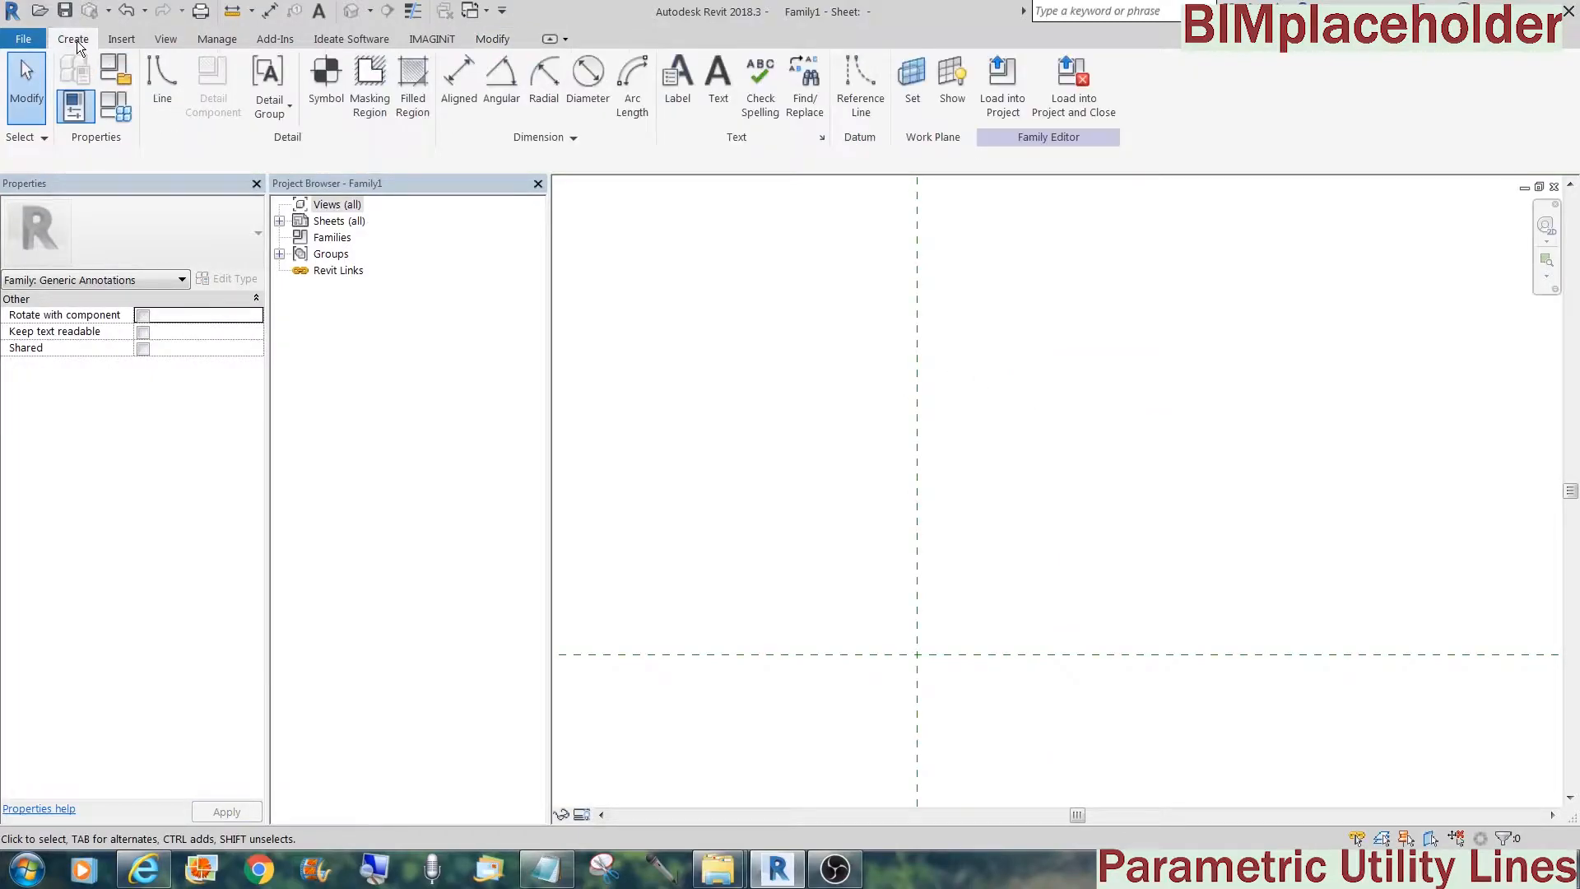
left_click(675, 72)
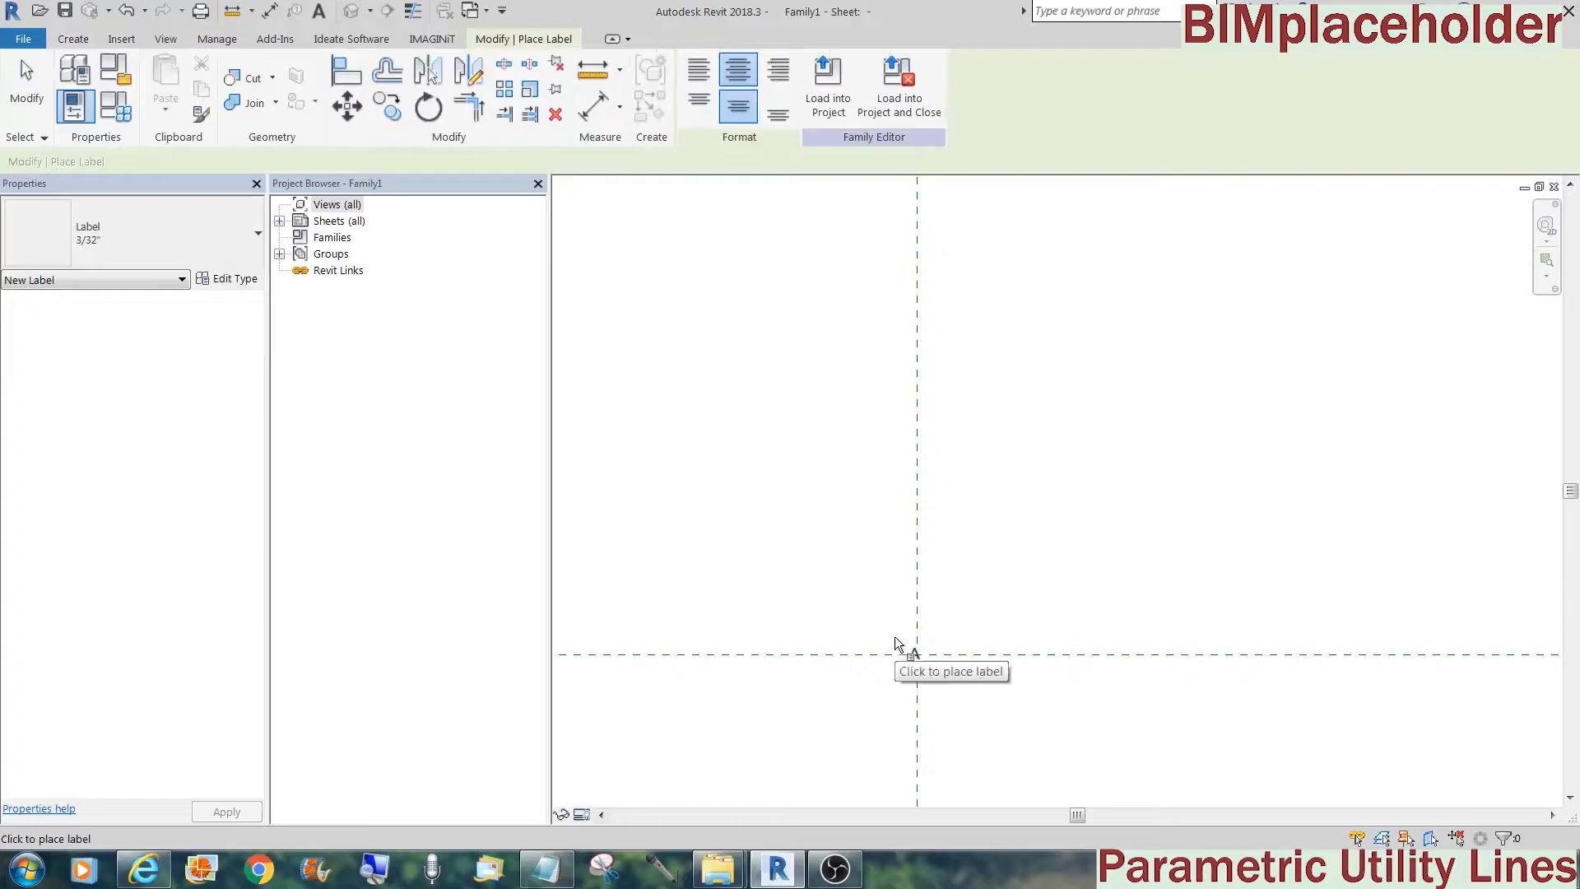
left_click(902, 663)
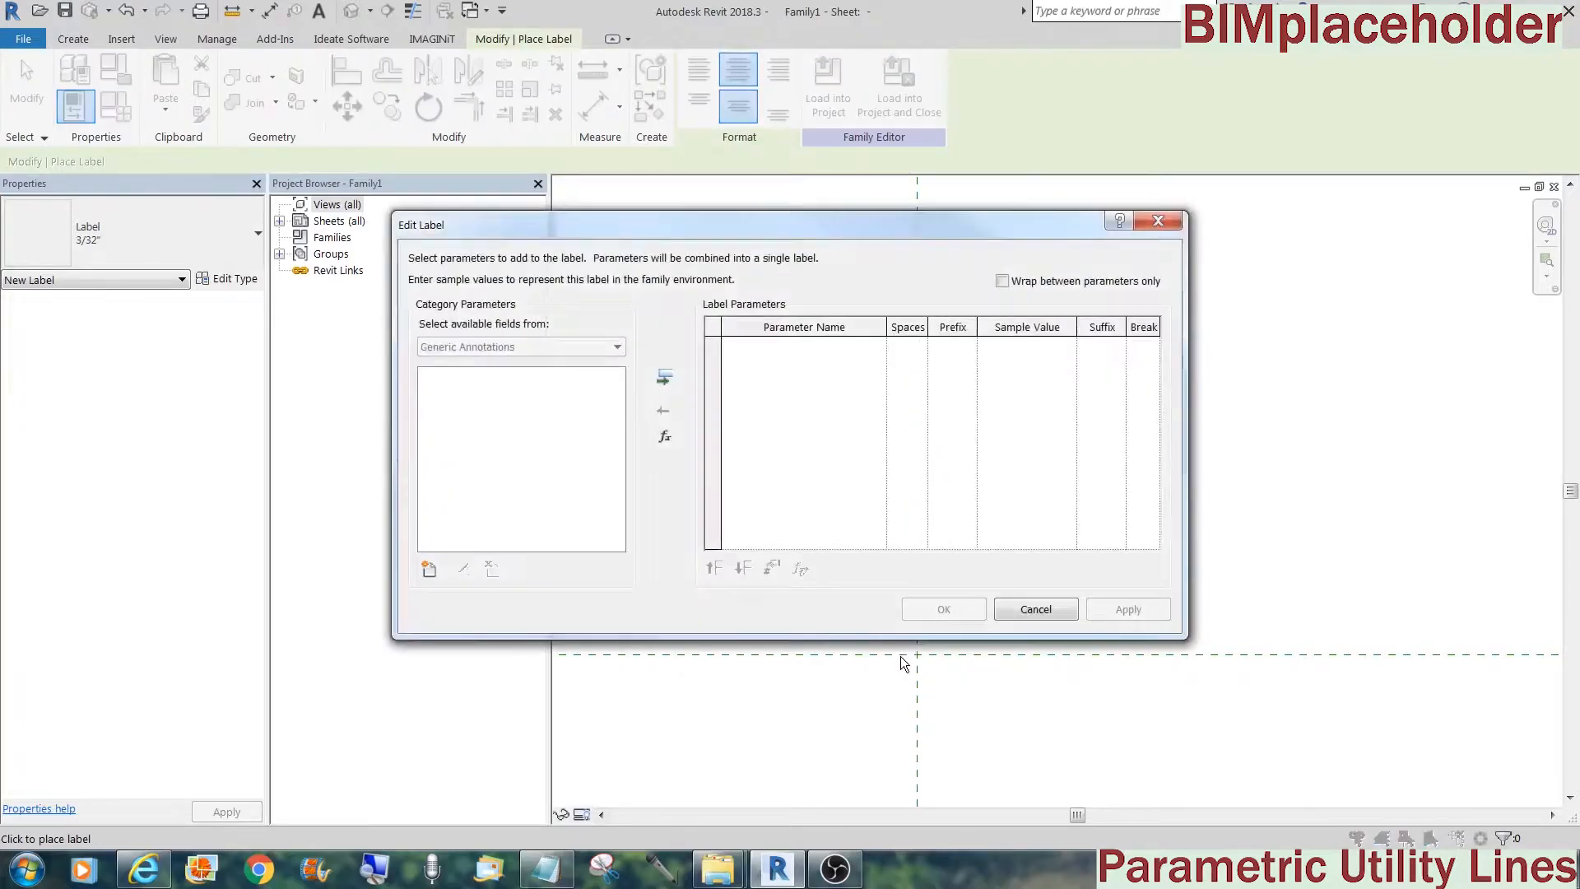
left_click(428, 570)
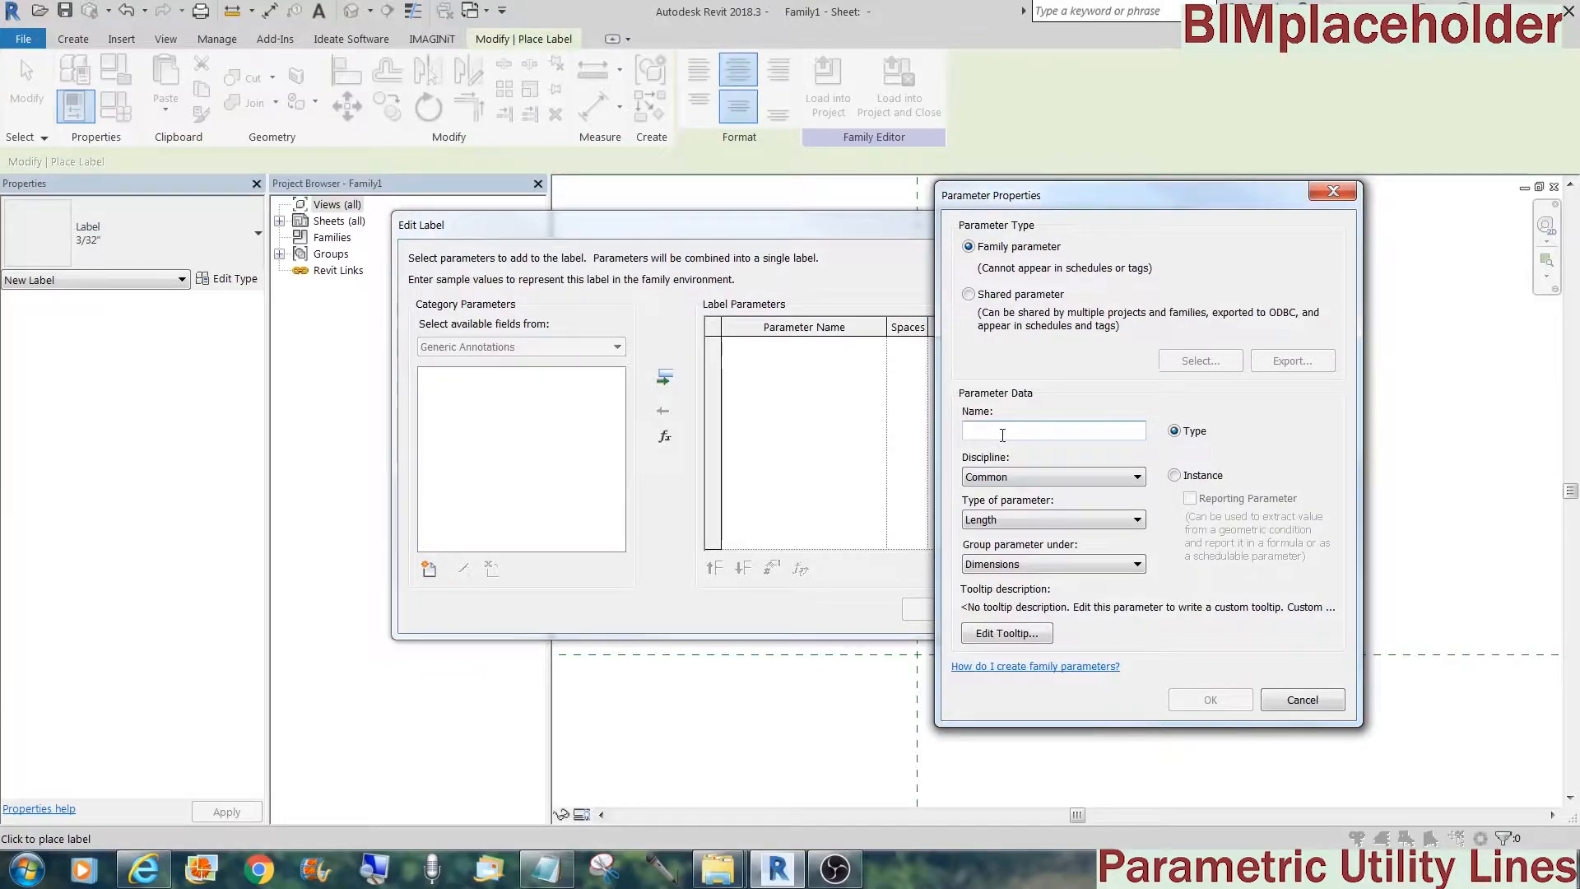
type("TEXT")
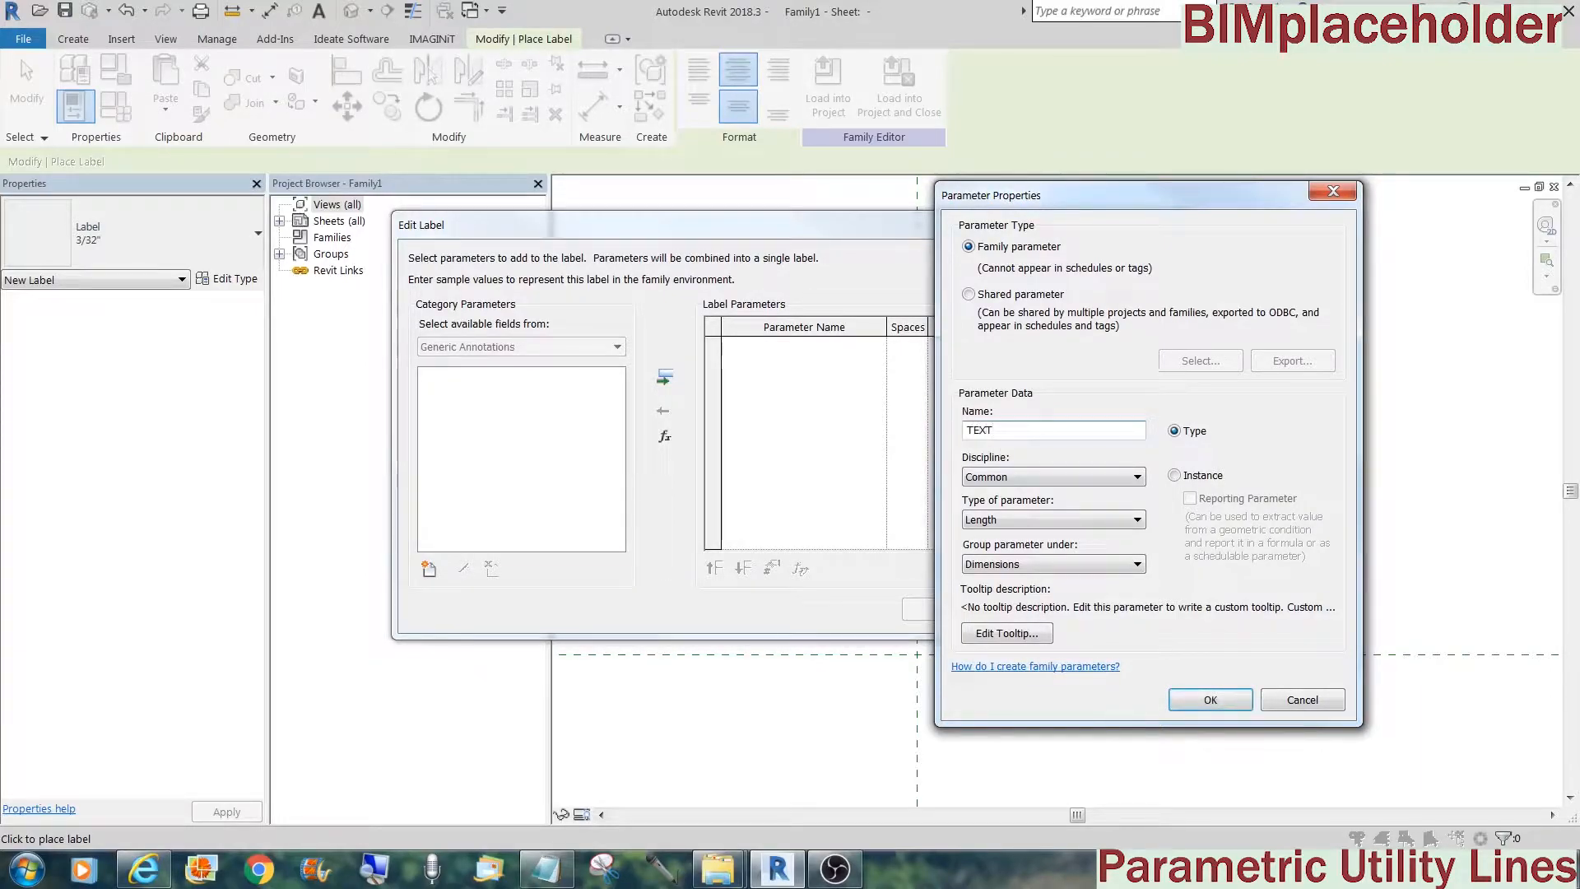
left_click(1145, 525)
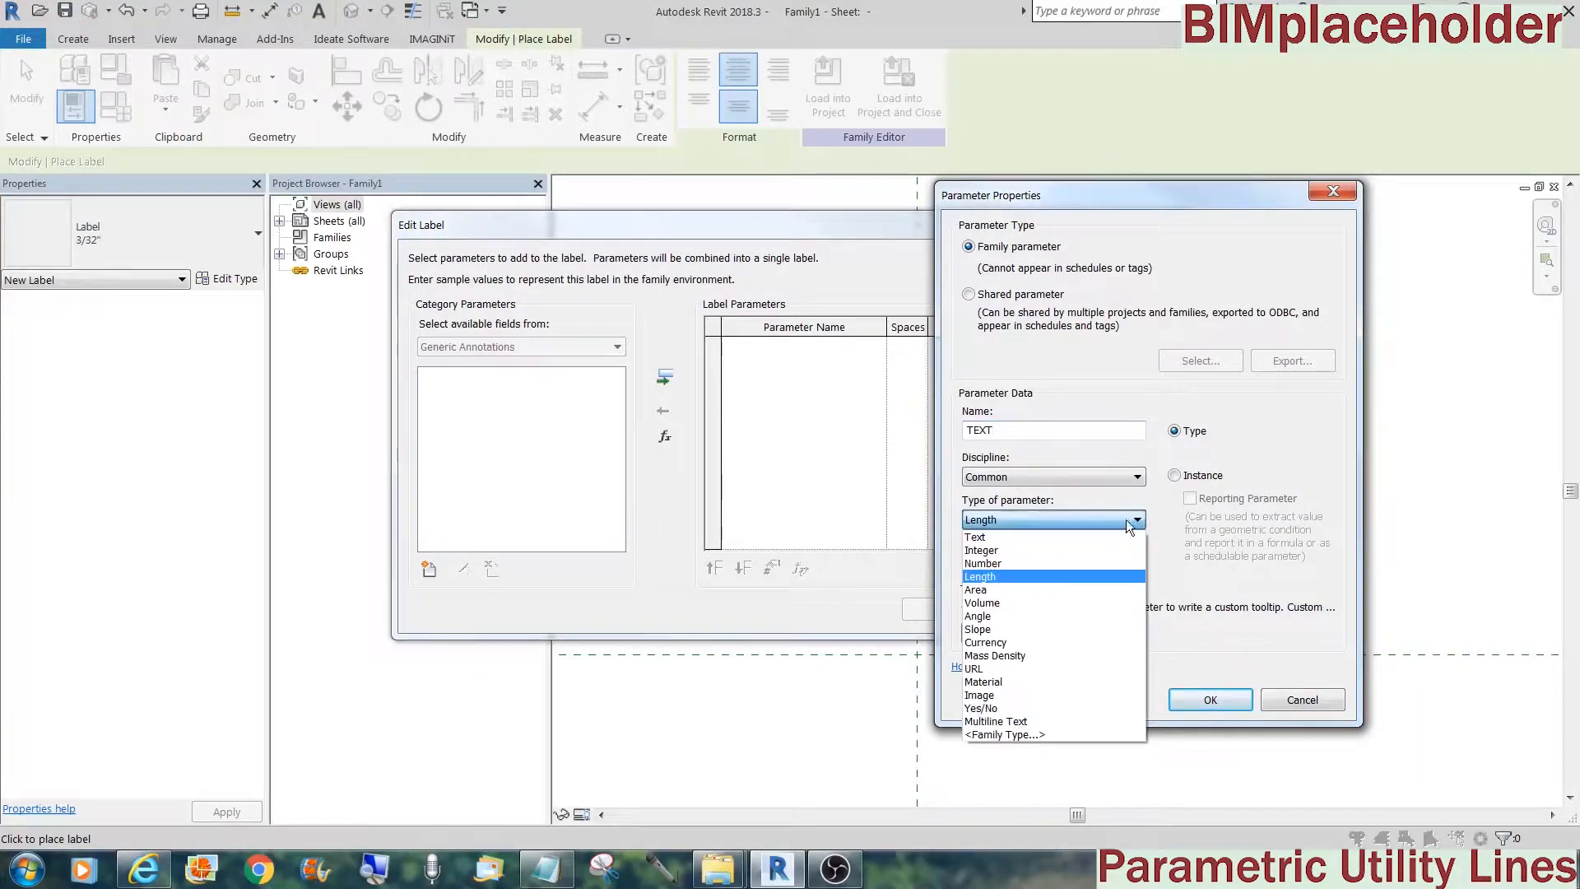
left_click(1079, 531)
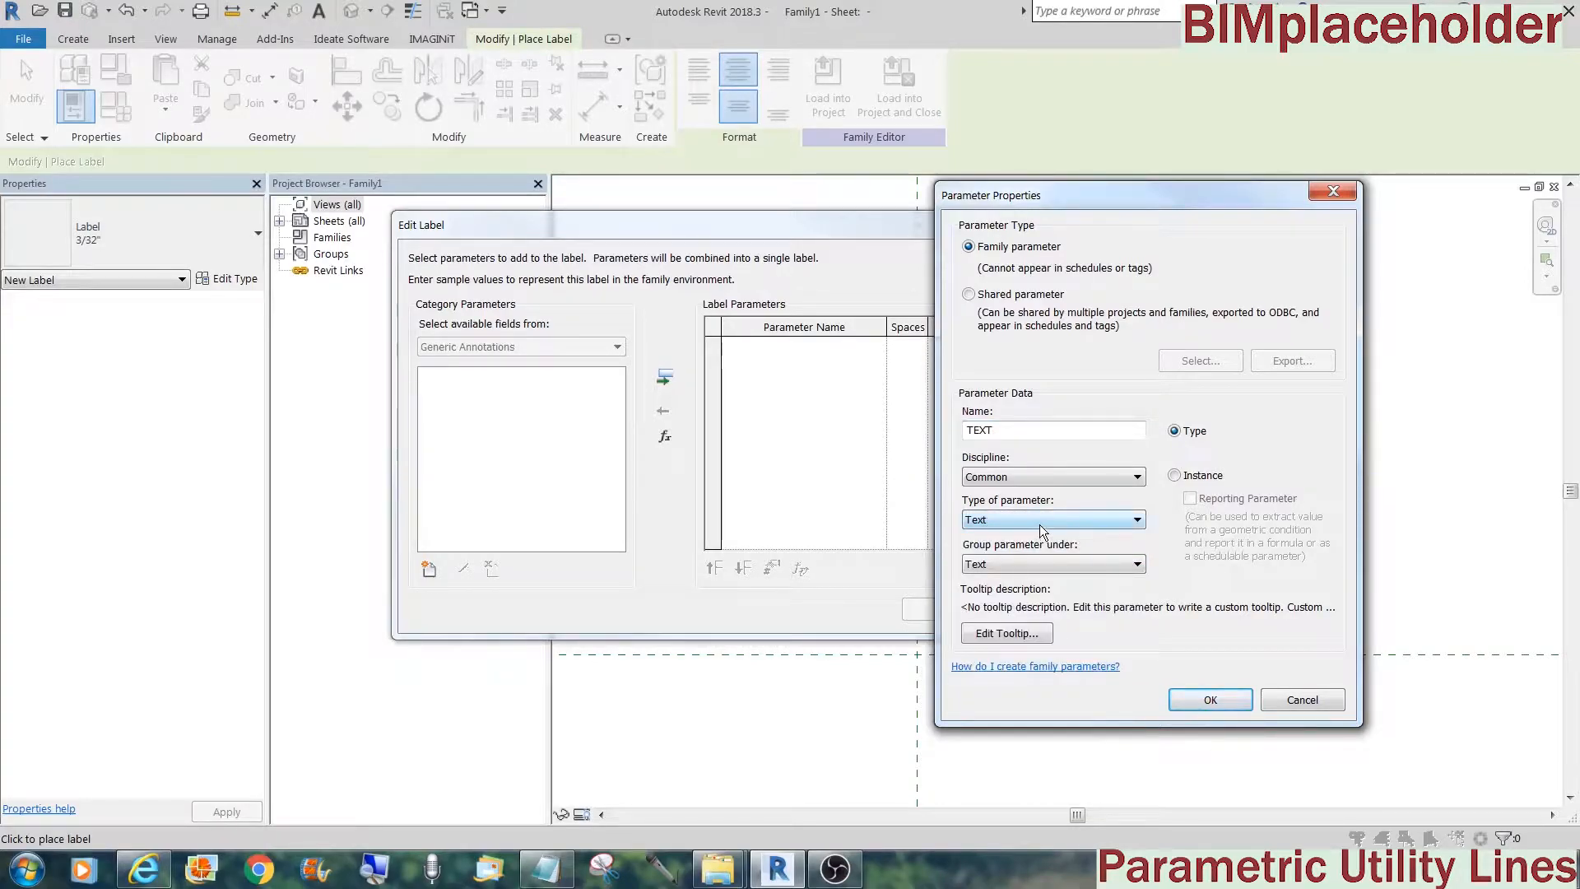
left_click(1198, 695)
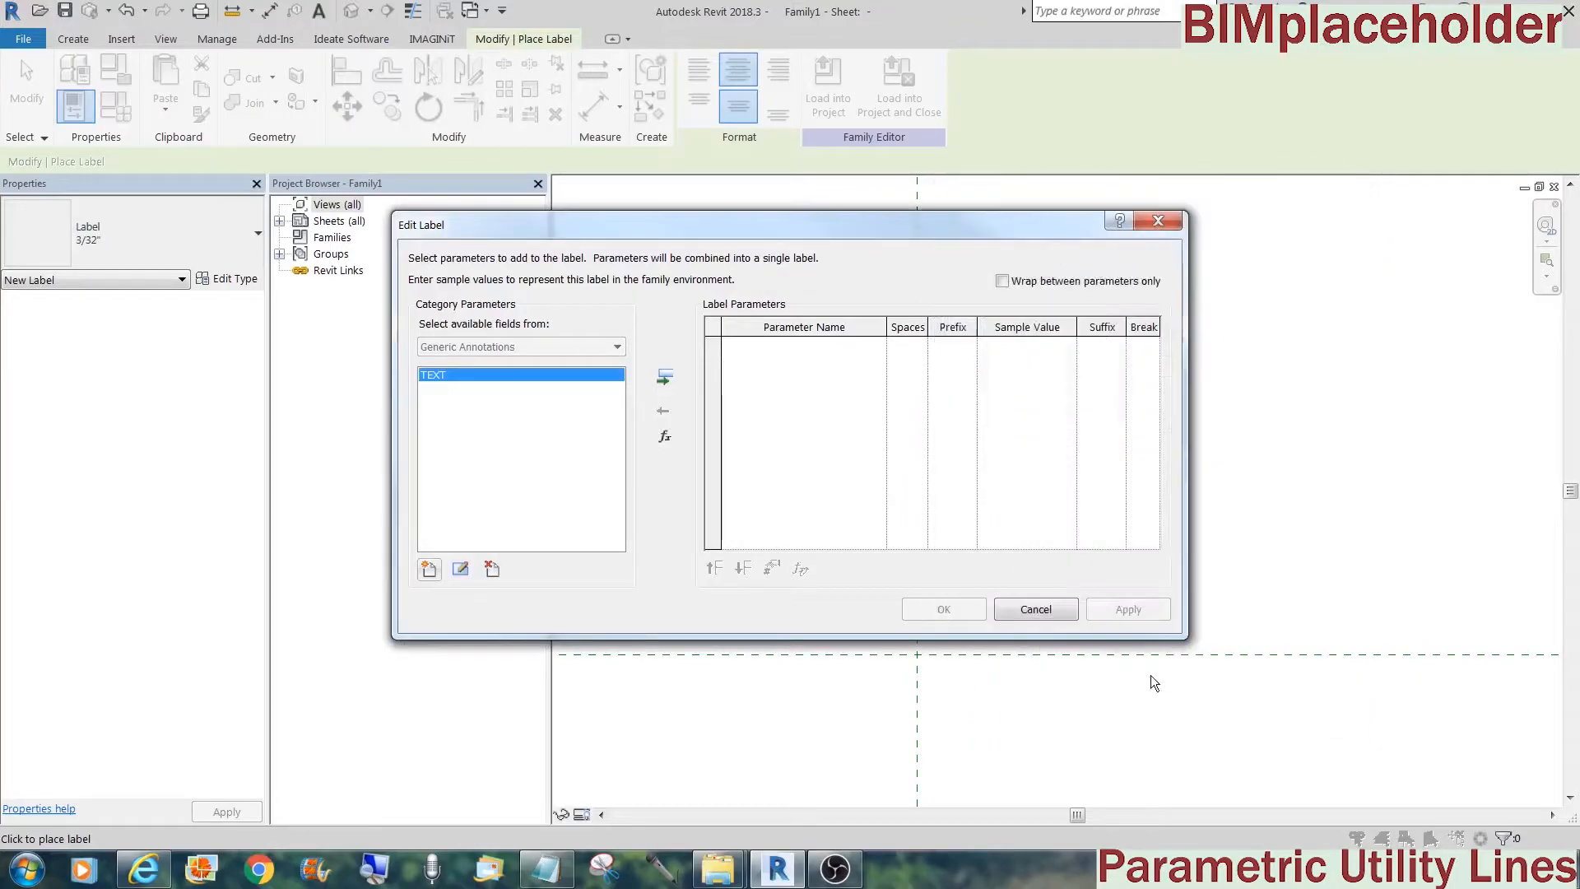
left_click(666, 378)
left_click(941, 607)
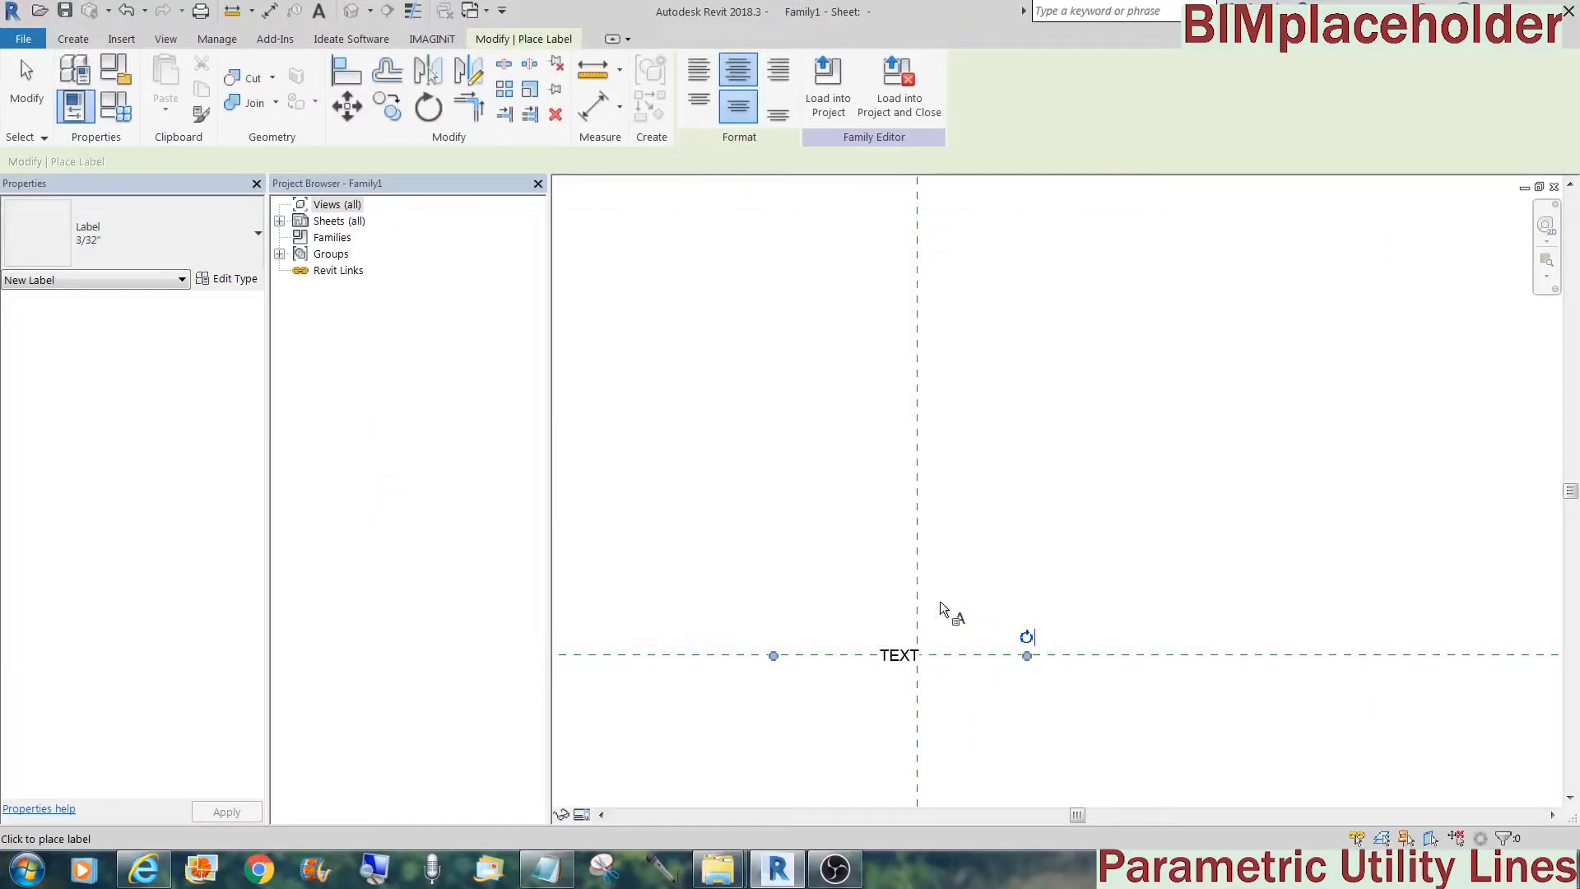
Move the TEXT label so it is centred on the intersection of the reference planes
left_click(893, 663)
left_click(893, 663)
scroll(878, 663, "up", 2)
middle_click_drag(875, 683, 986, 587)
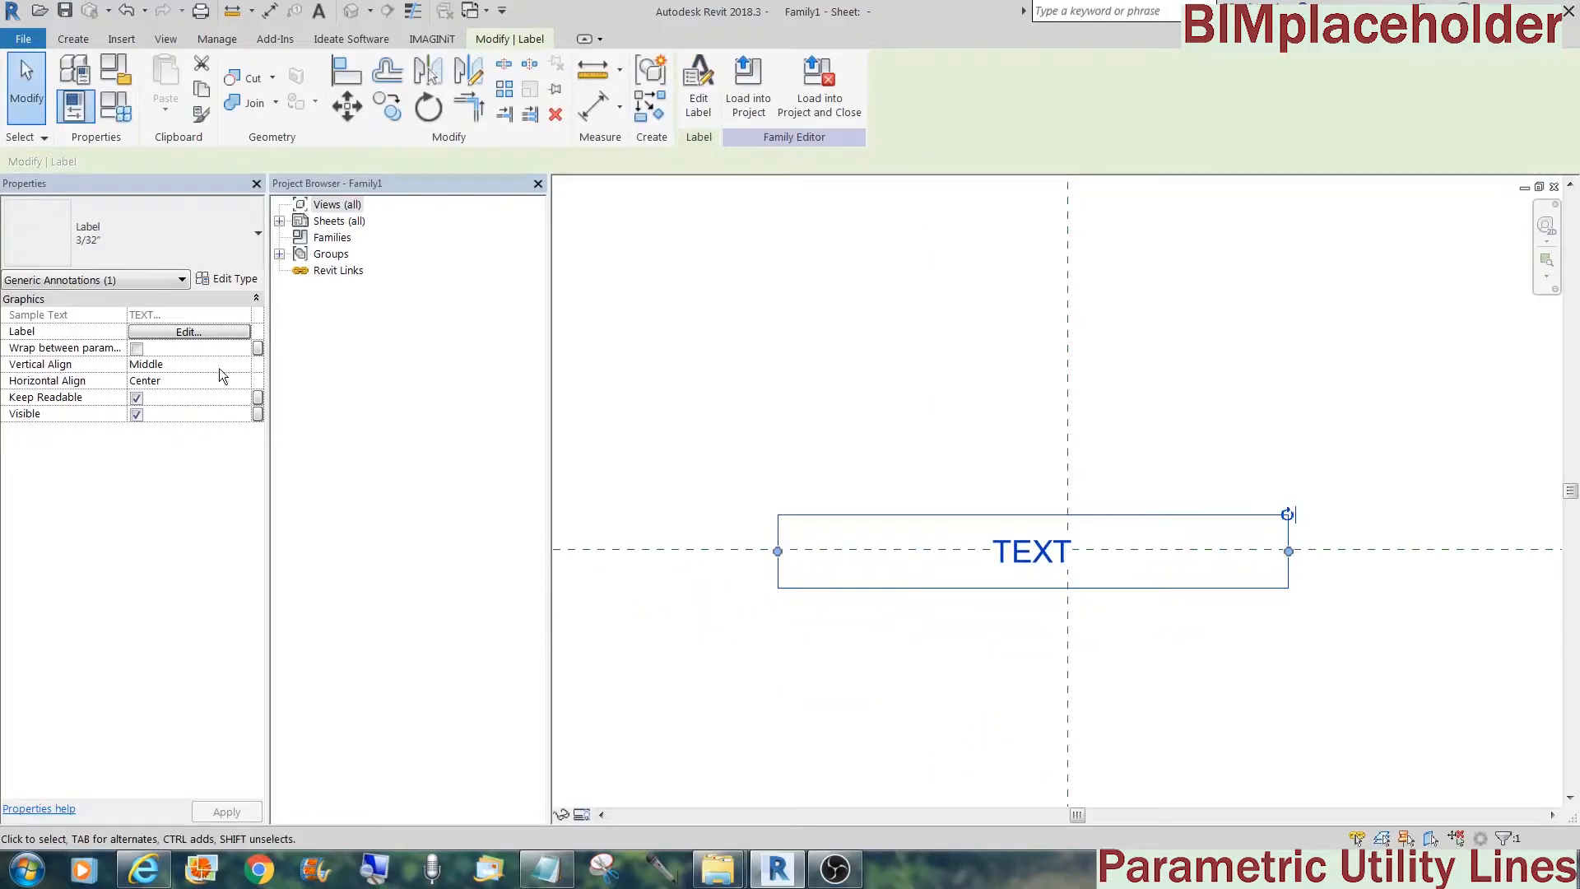
left_click_drag(1024, 554, 1058, 550)
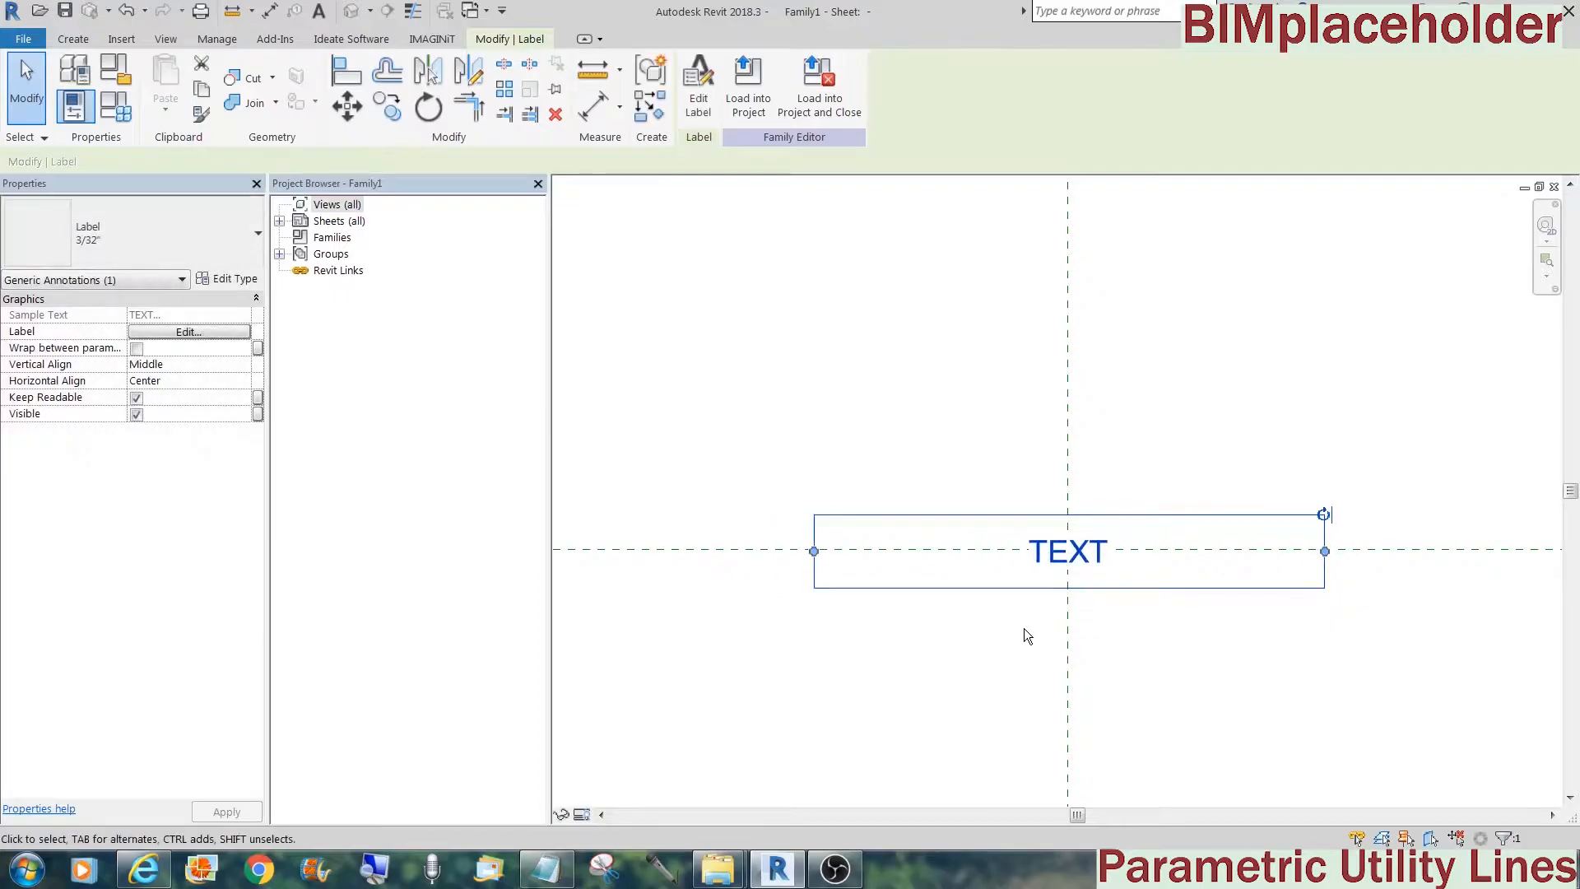
left_click(1018, 629)
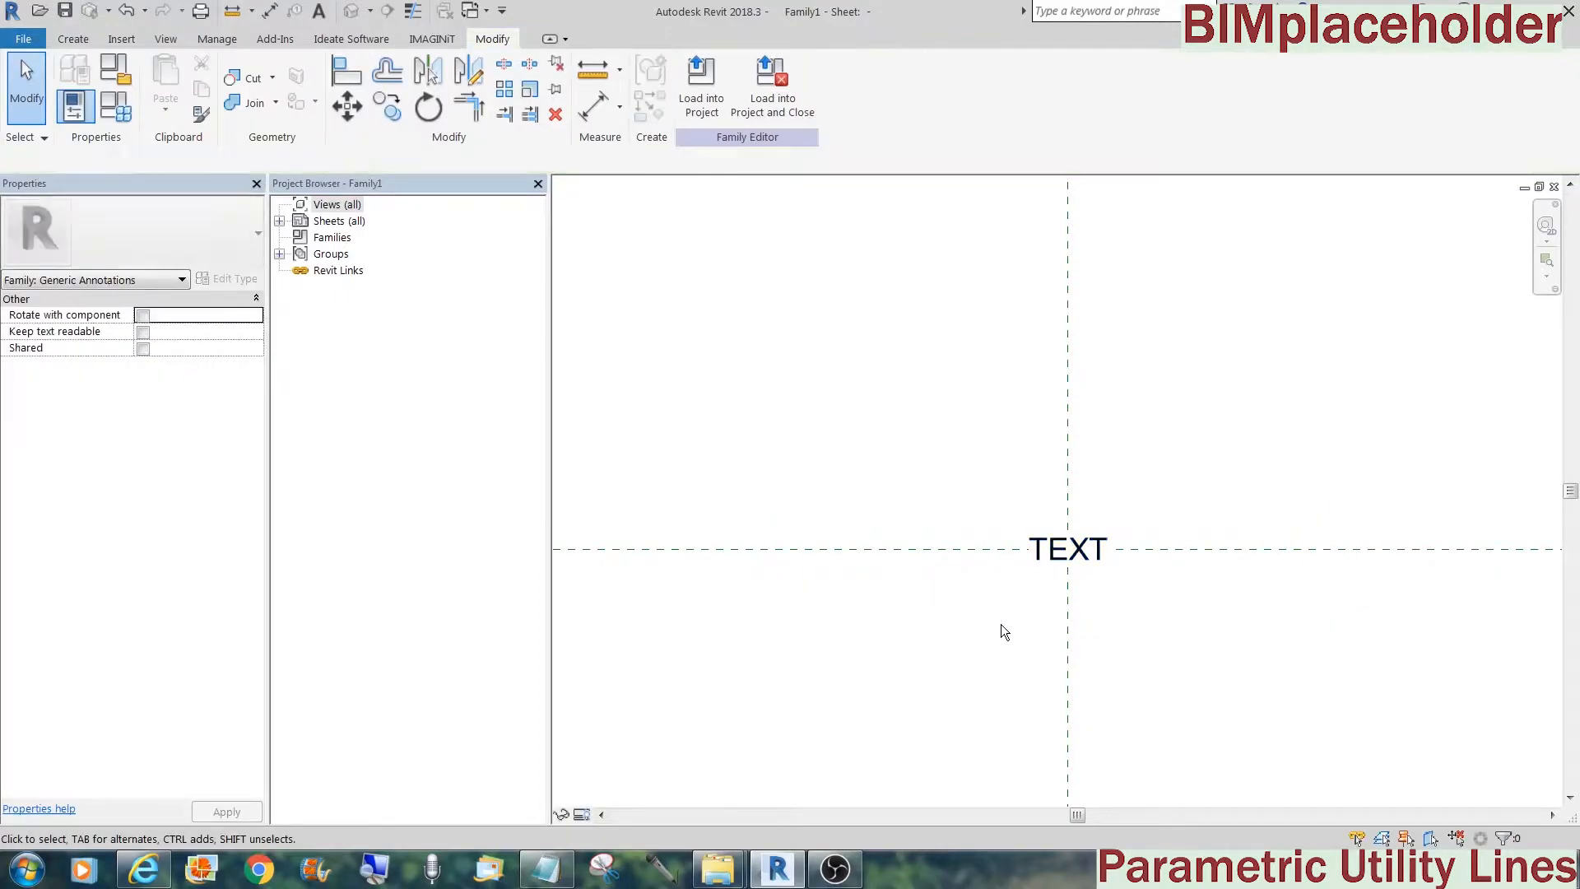
Save the annotation family as LABEL 2 in the FAMILIES folder
left_click(23, 38)
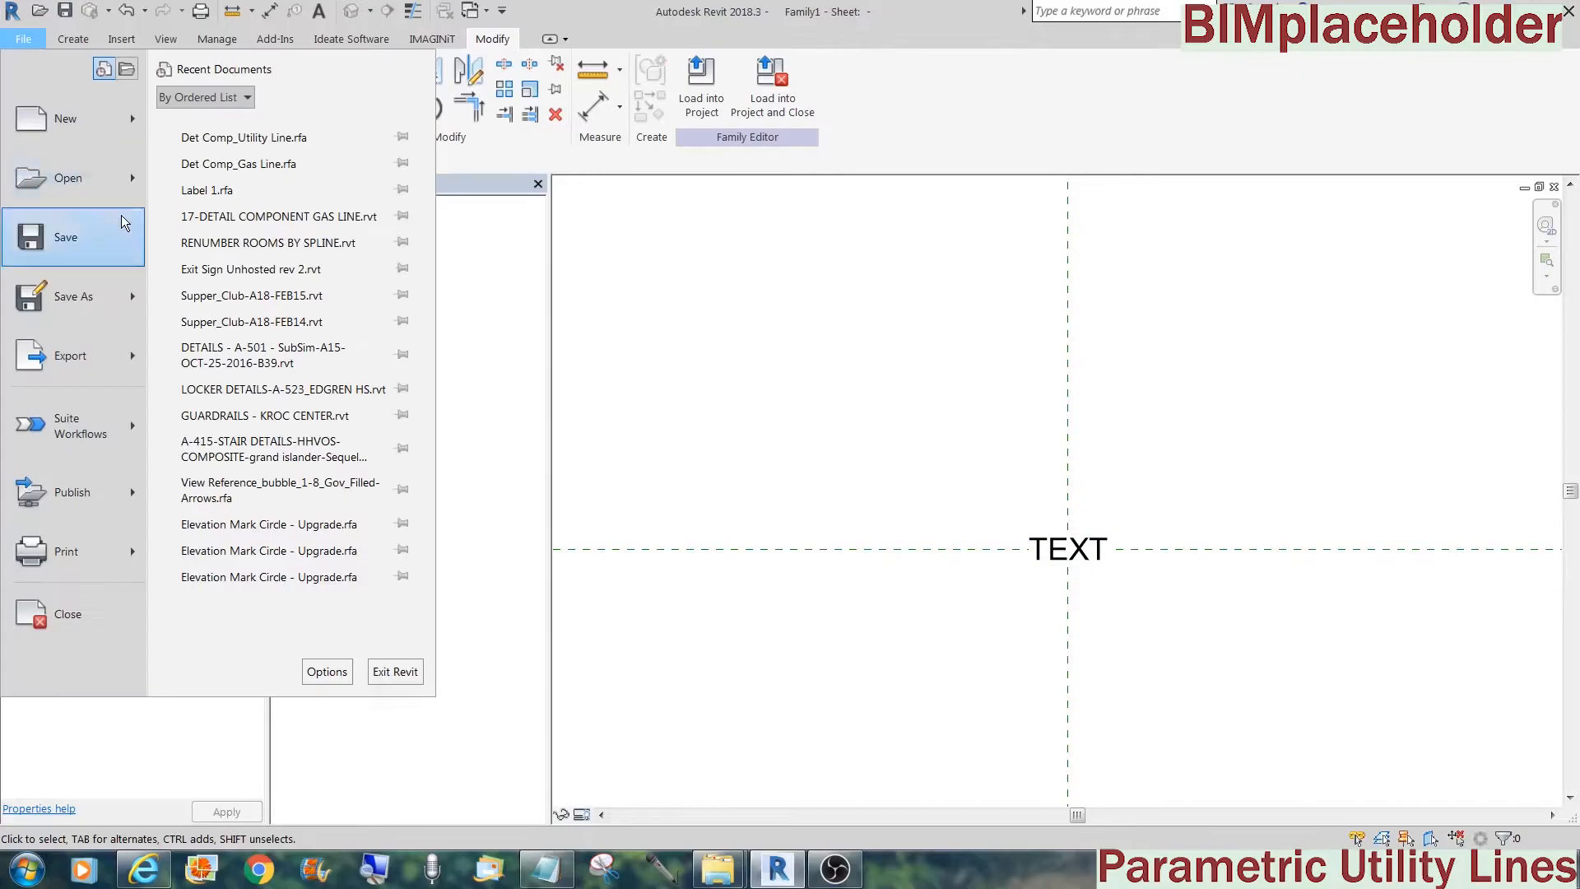
mouse_move(132, 301)
left_click(215, 210)
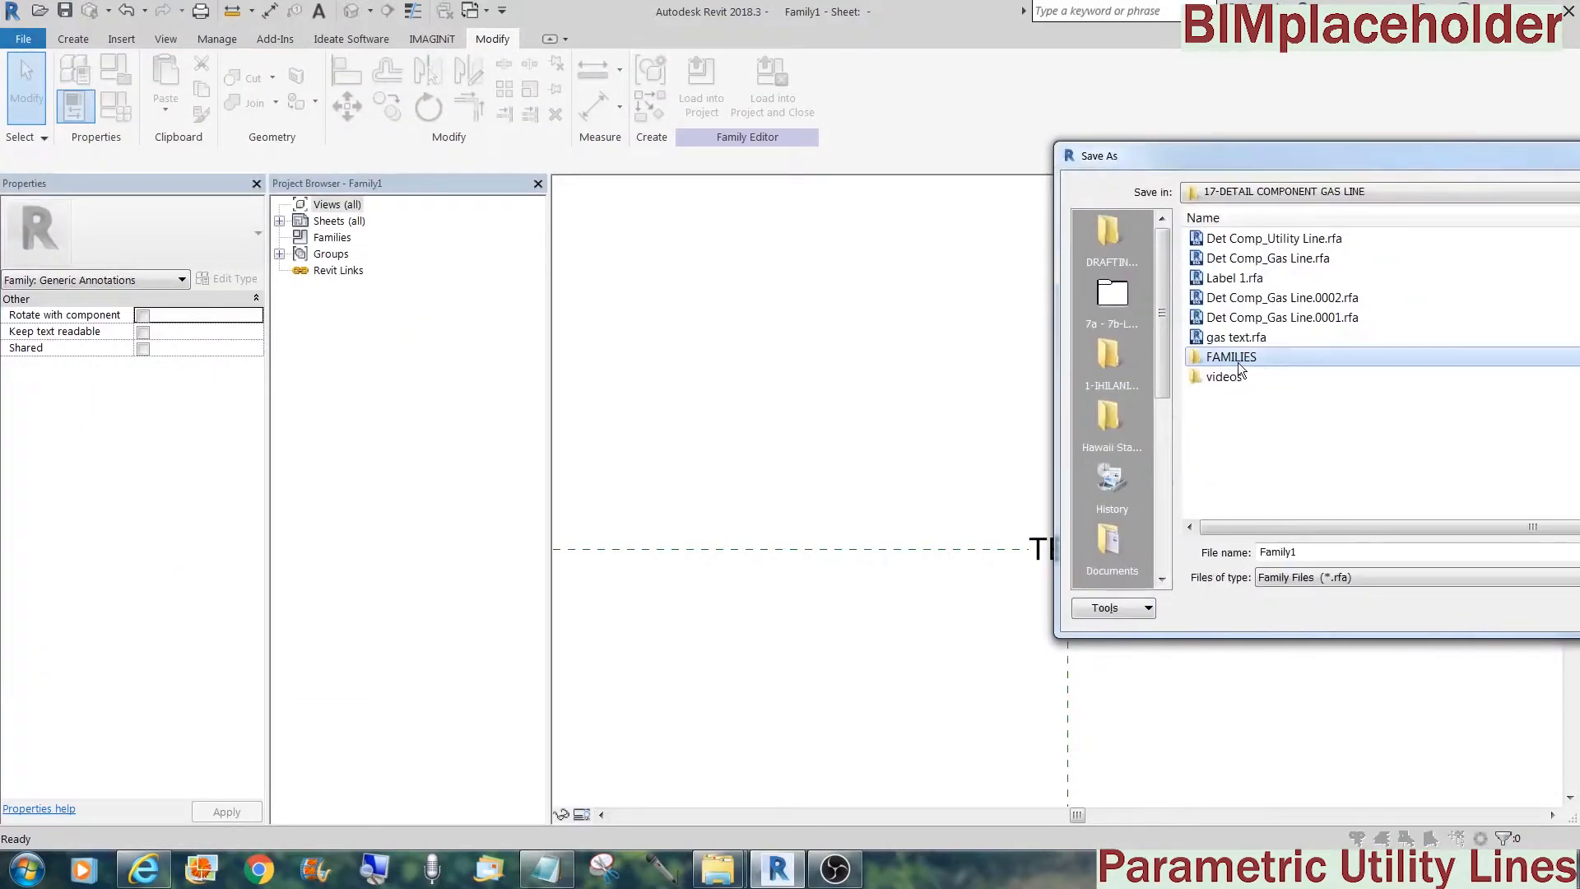
double_click(1228, 358)
double_click(1324, 555)
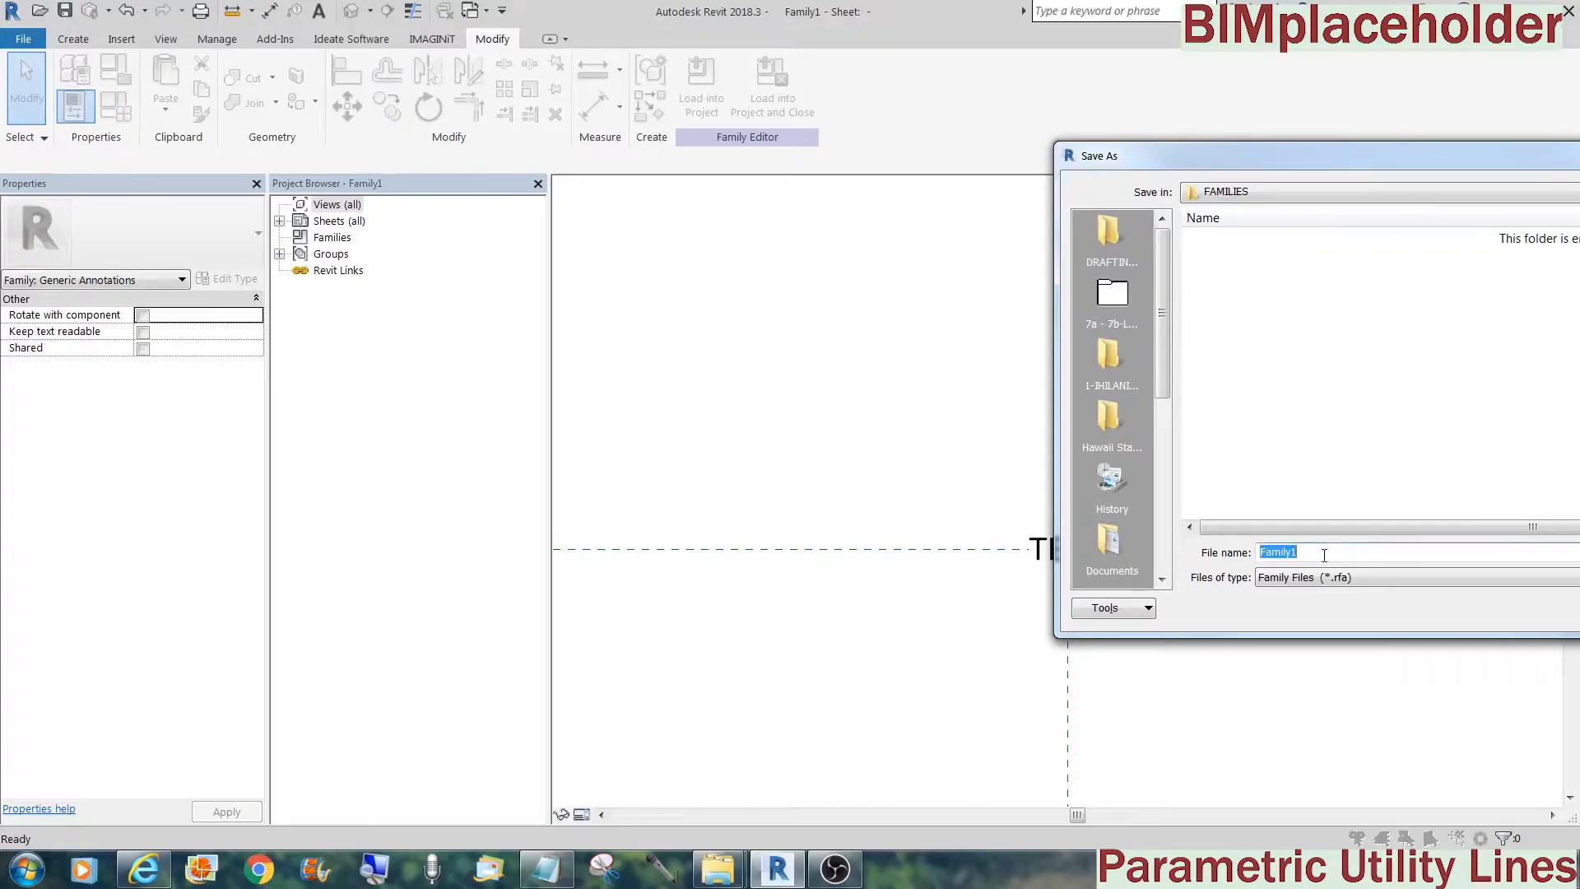
type("LABEL 2")
key("Return")
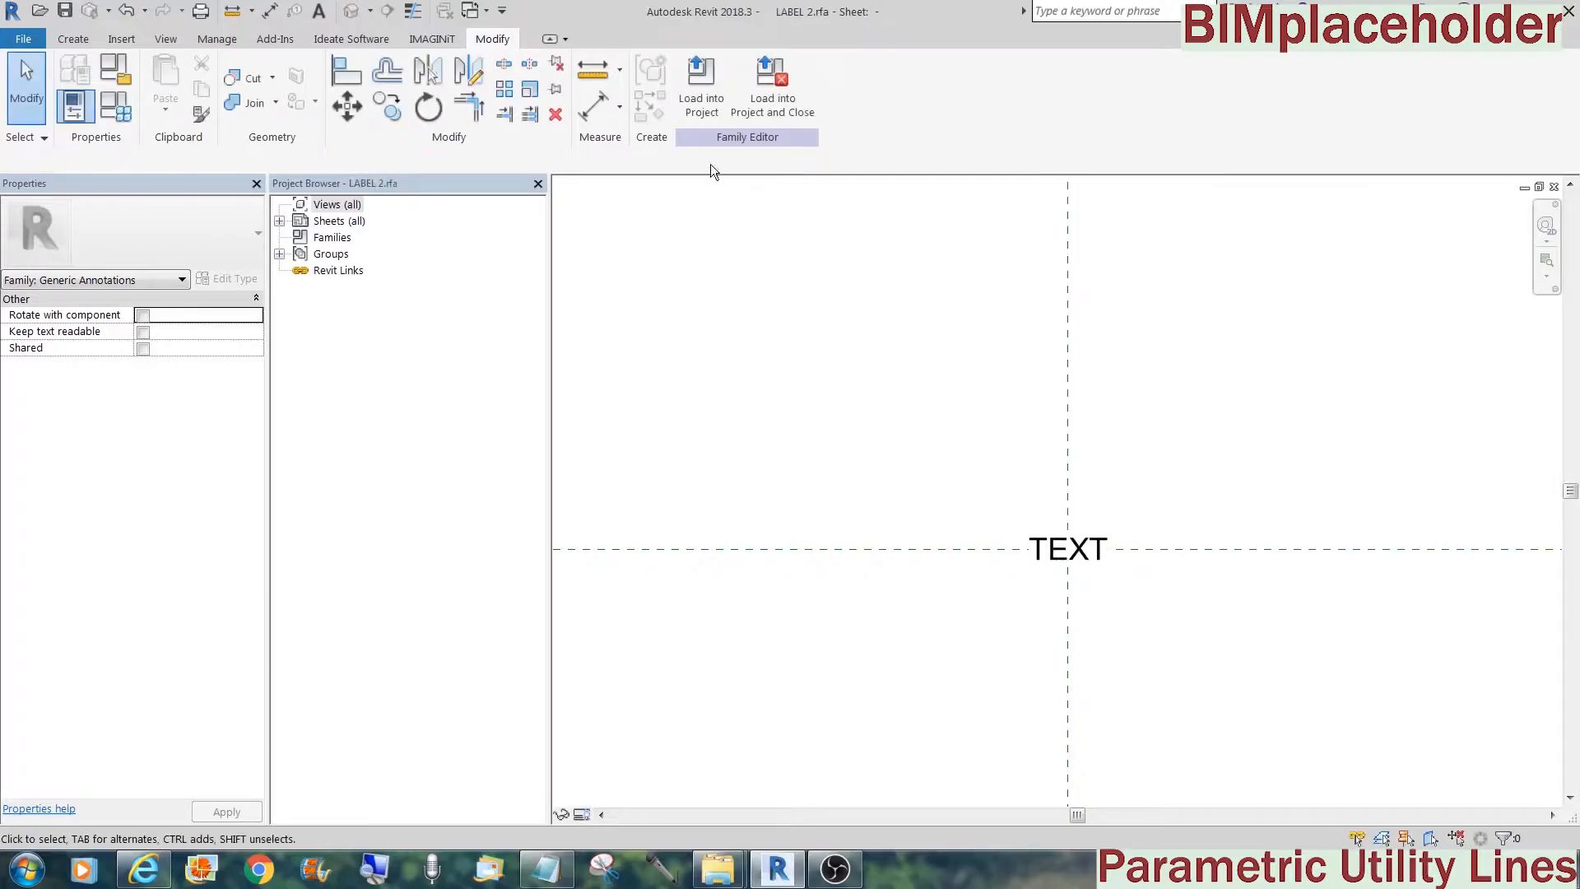
Create a new family from the Detail Item line based.rft template
left_click(24, 39)
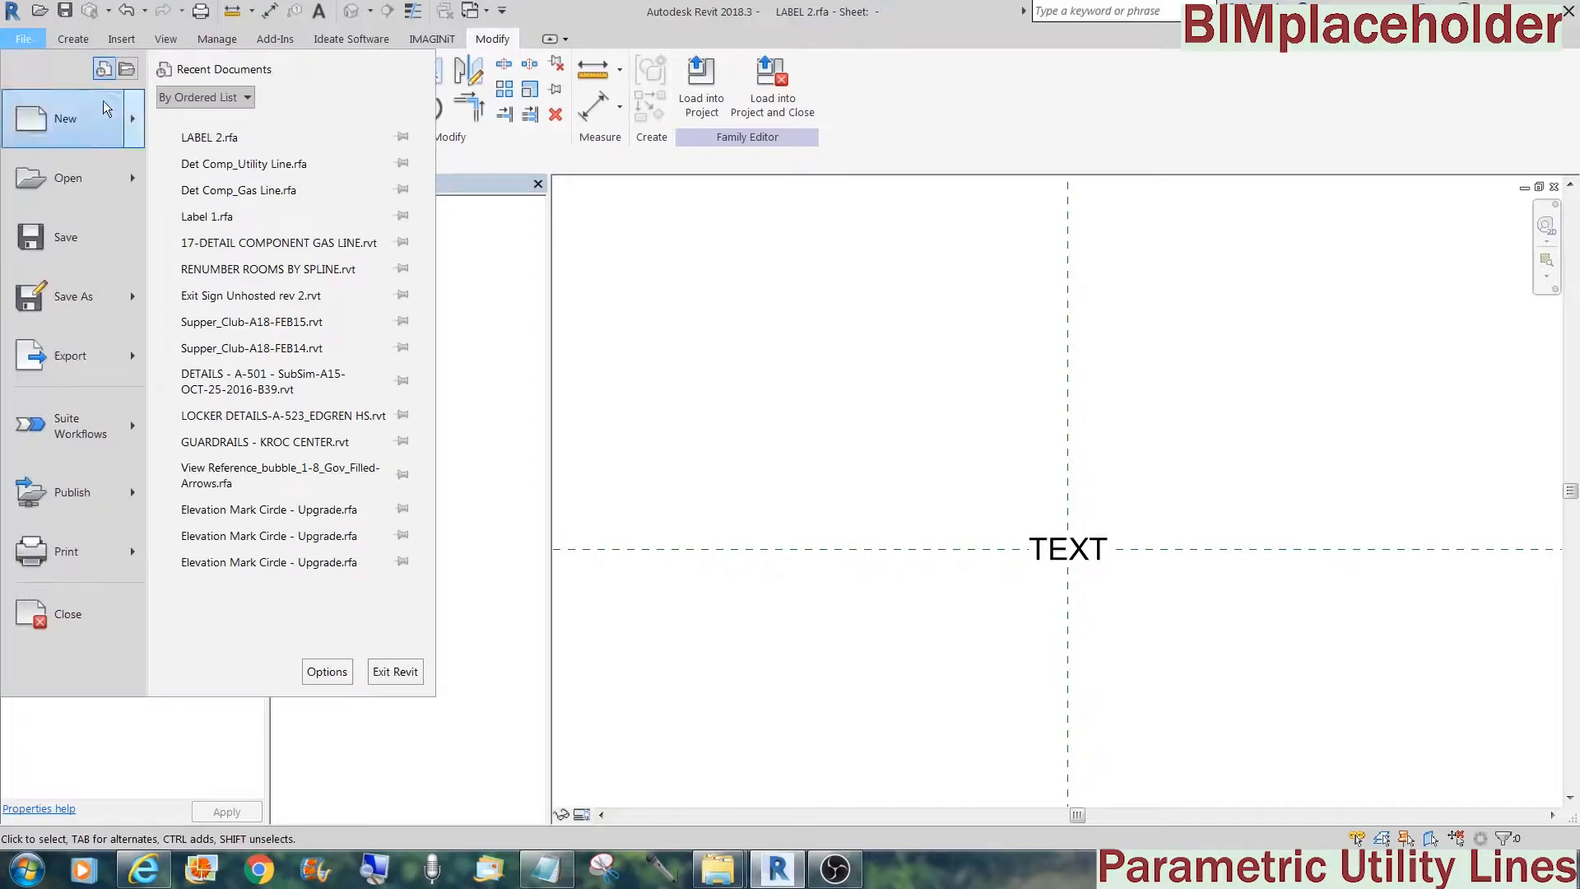
mouse_move(131, 127)
left_click(220, 165)
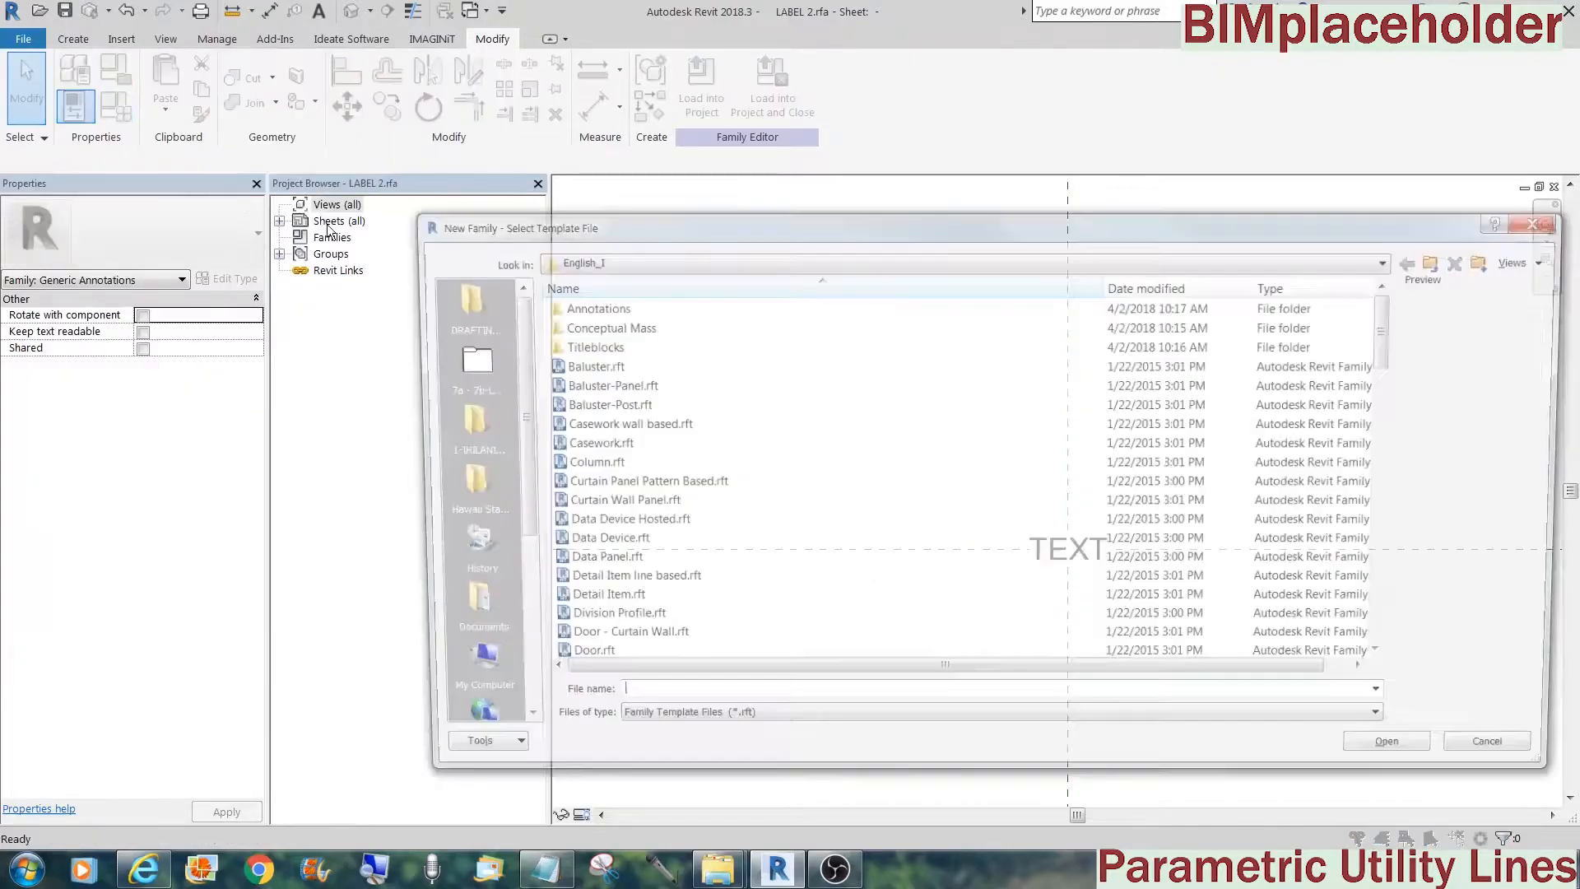
left_click(628, 582)
left_click(1391, 759)
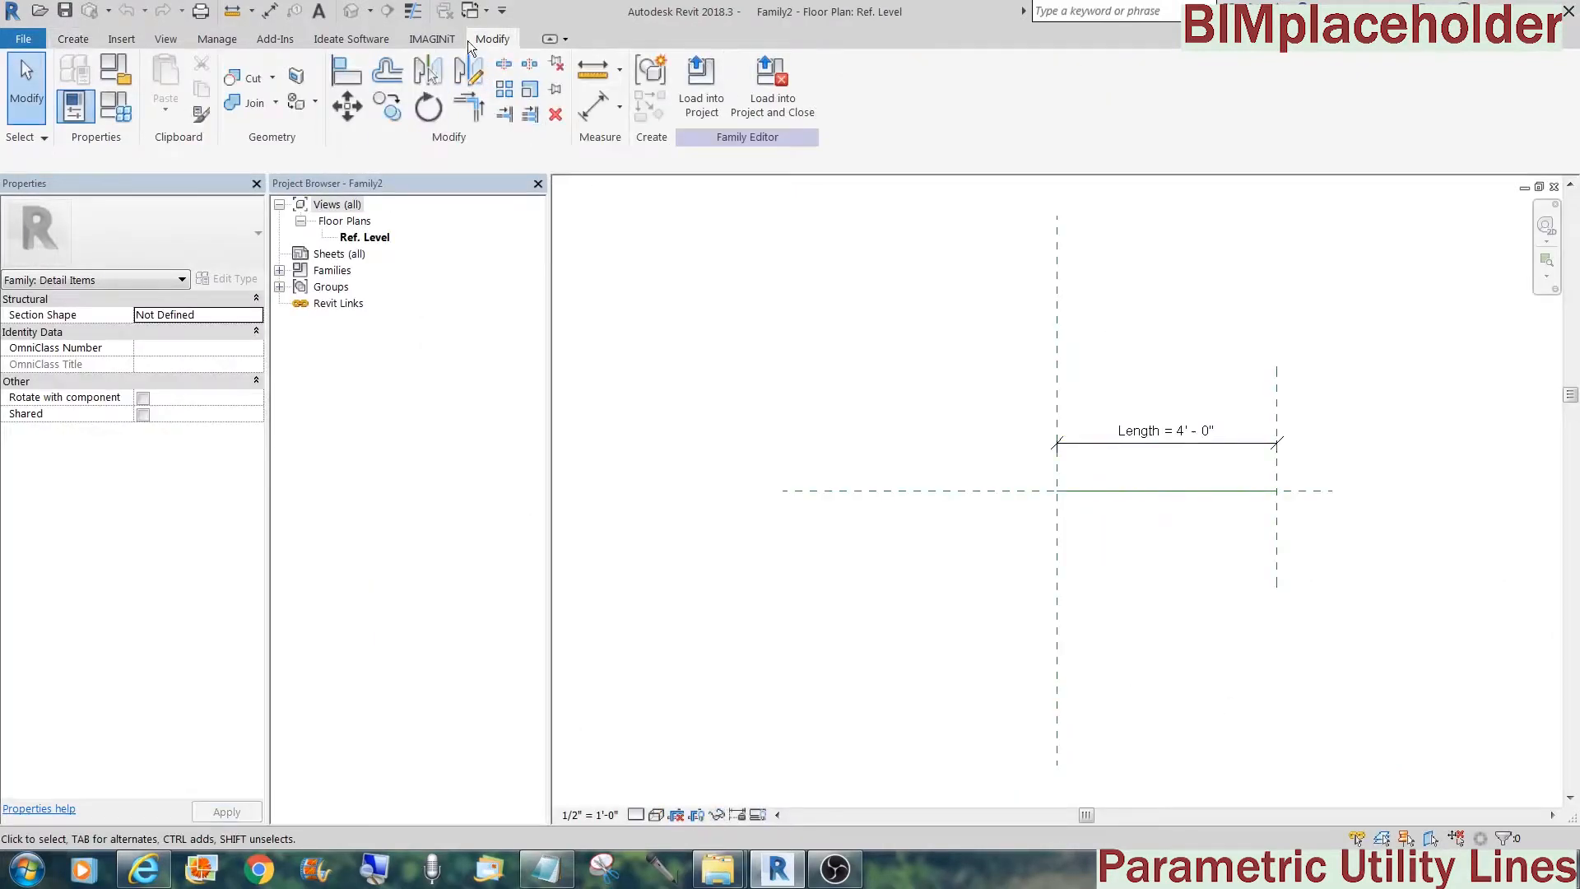
Draw a horizontal detail line slightly above the template's reference line, stopping just short of both vertical reference planes
left_click(73, 39)
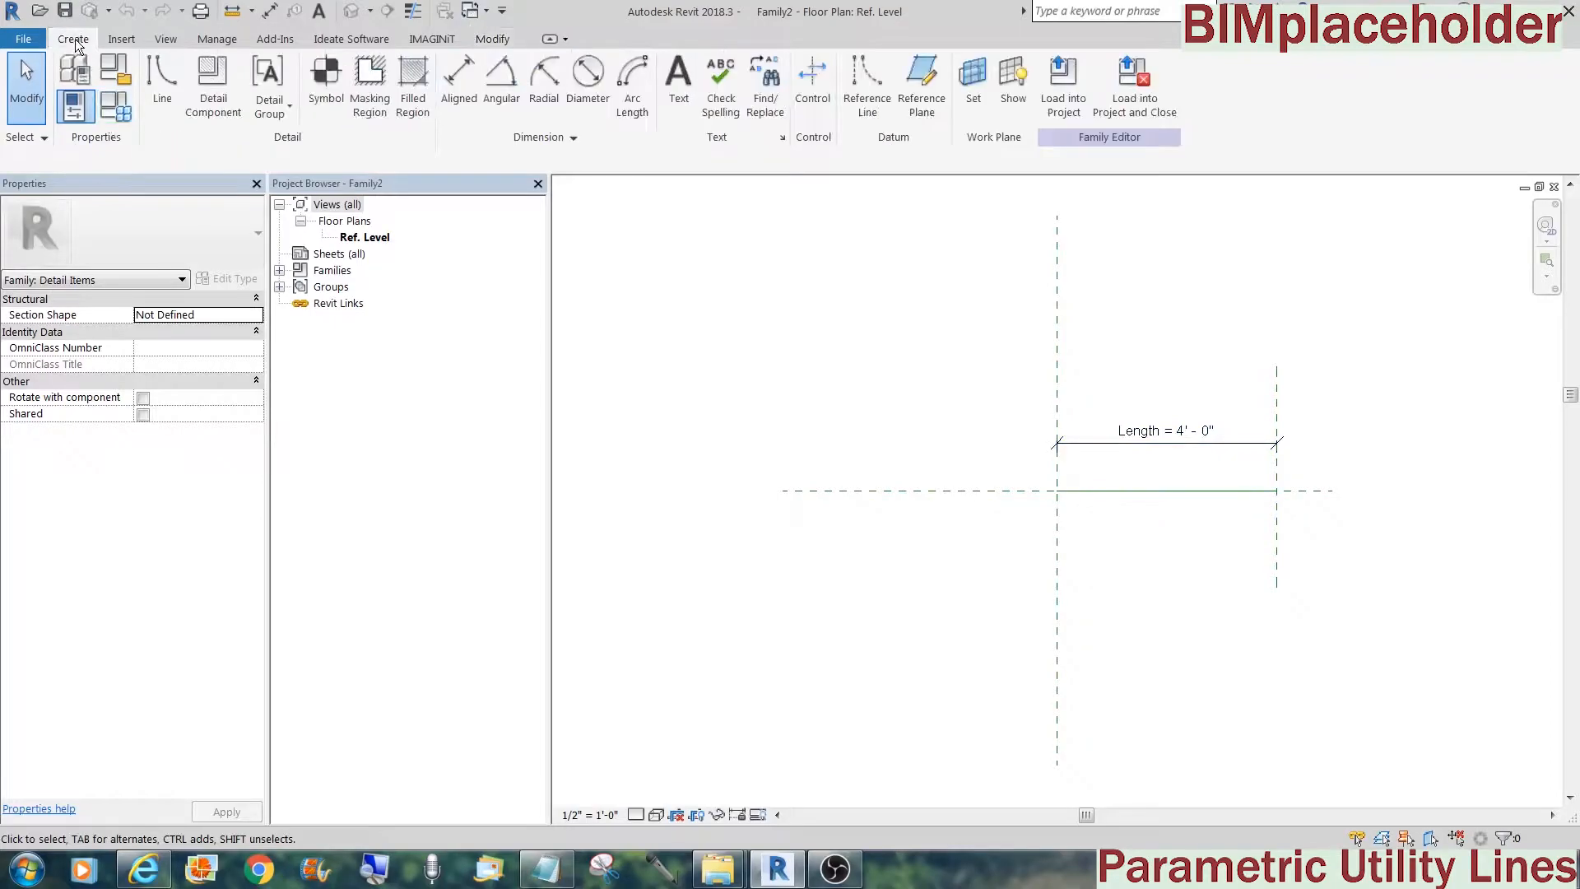
left_click(159, 82)
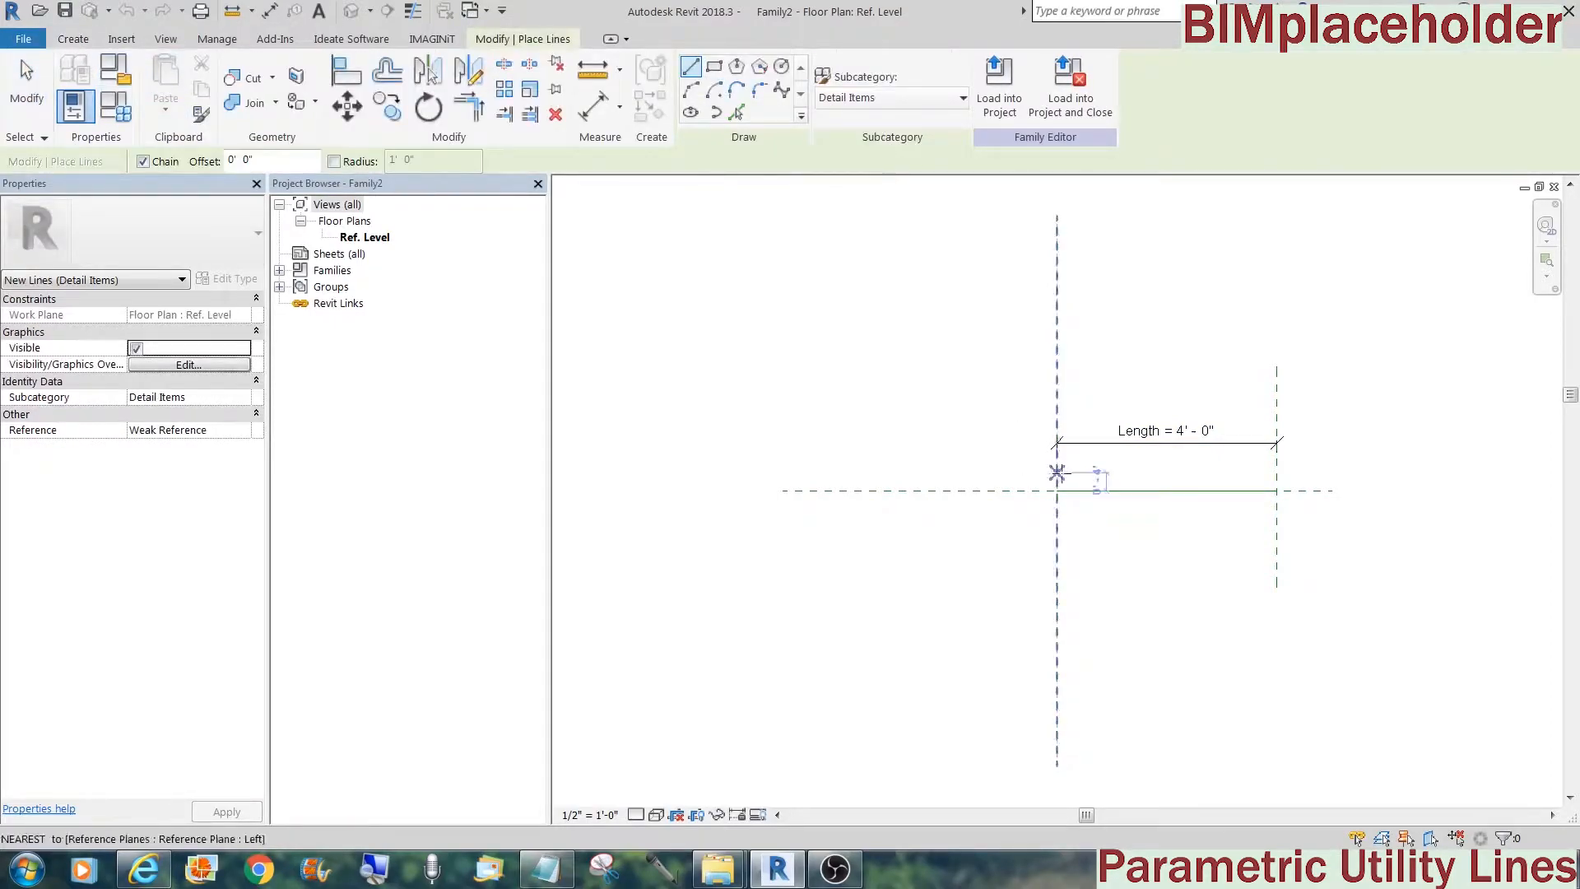
left_click(1062, 472)
left_click(1256, 473)
key("Escape")
key("Escape")
Align and lock the detail line's two ends to the vertical reference planes and the line itself to the horizontal reference plane
left_click(1276, 485)
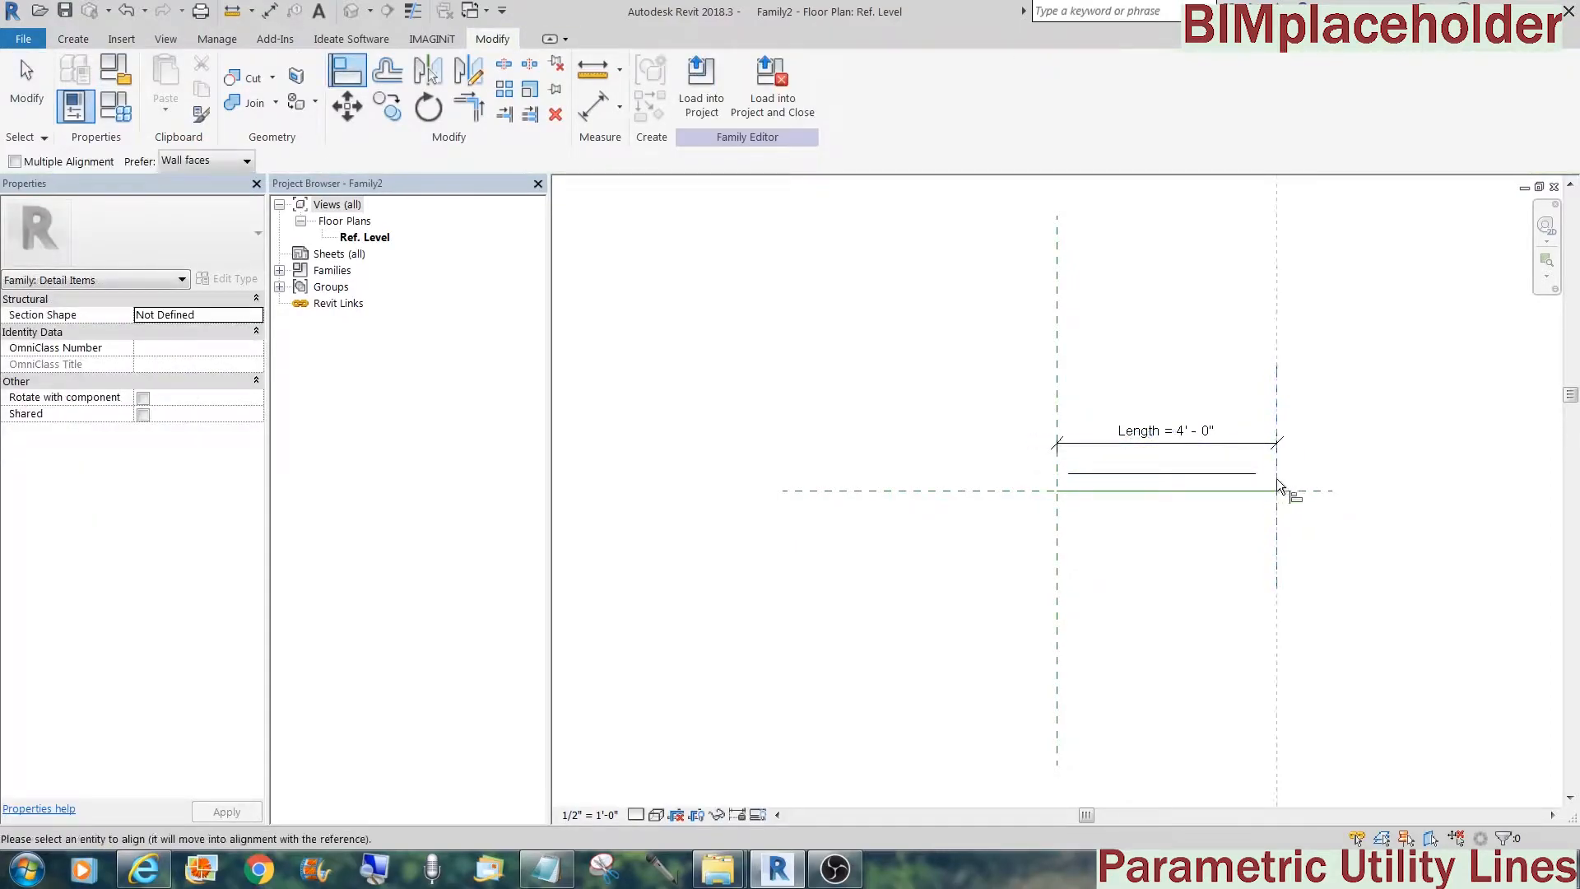
left_click(1254, 473)
left_click(1057, 463)
left_click(1070, 474)
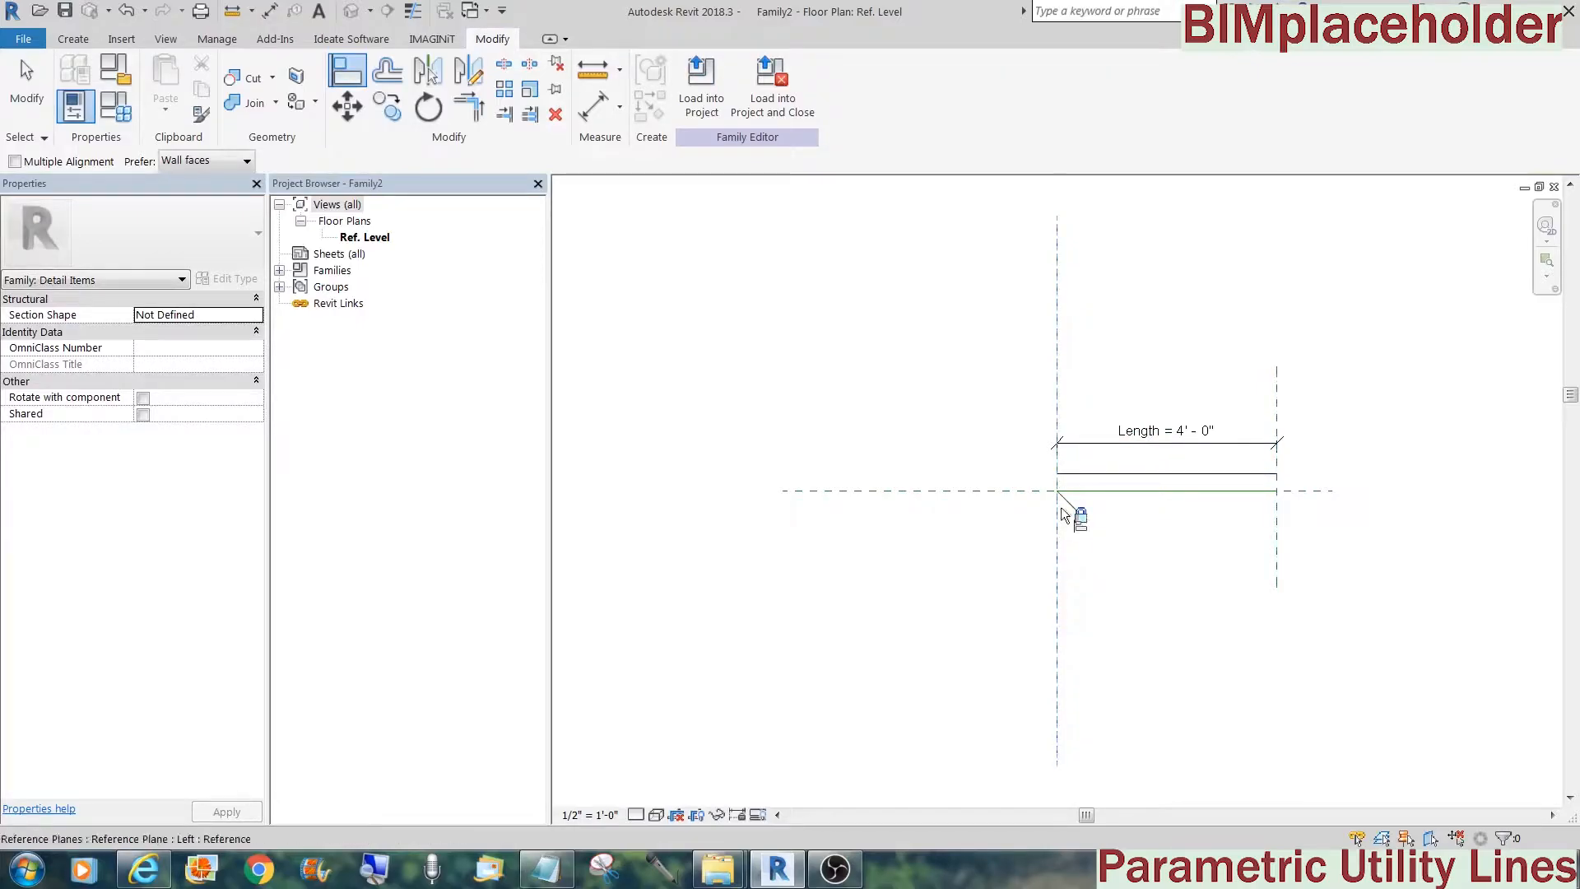
left_click(1030, 492)
left_click(1083, 475)
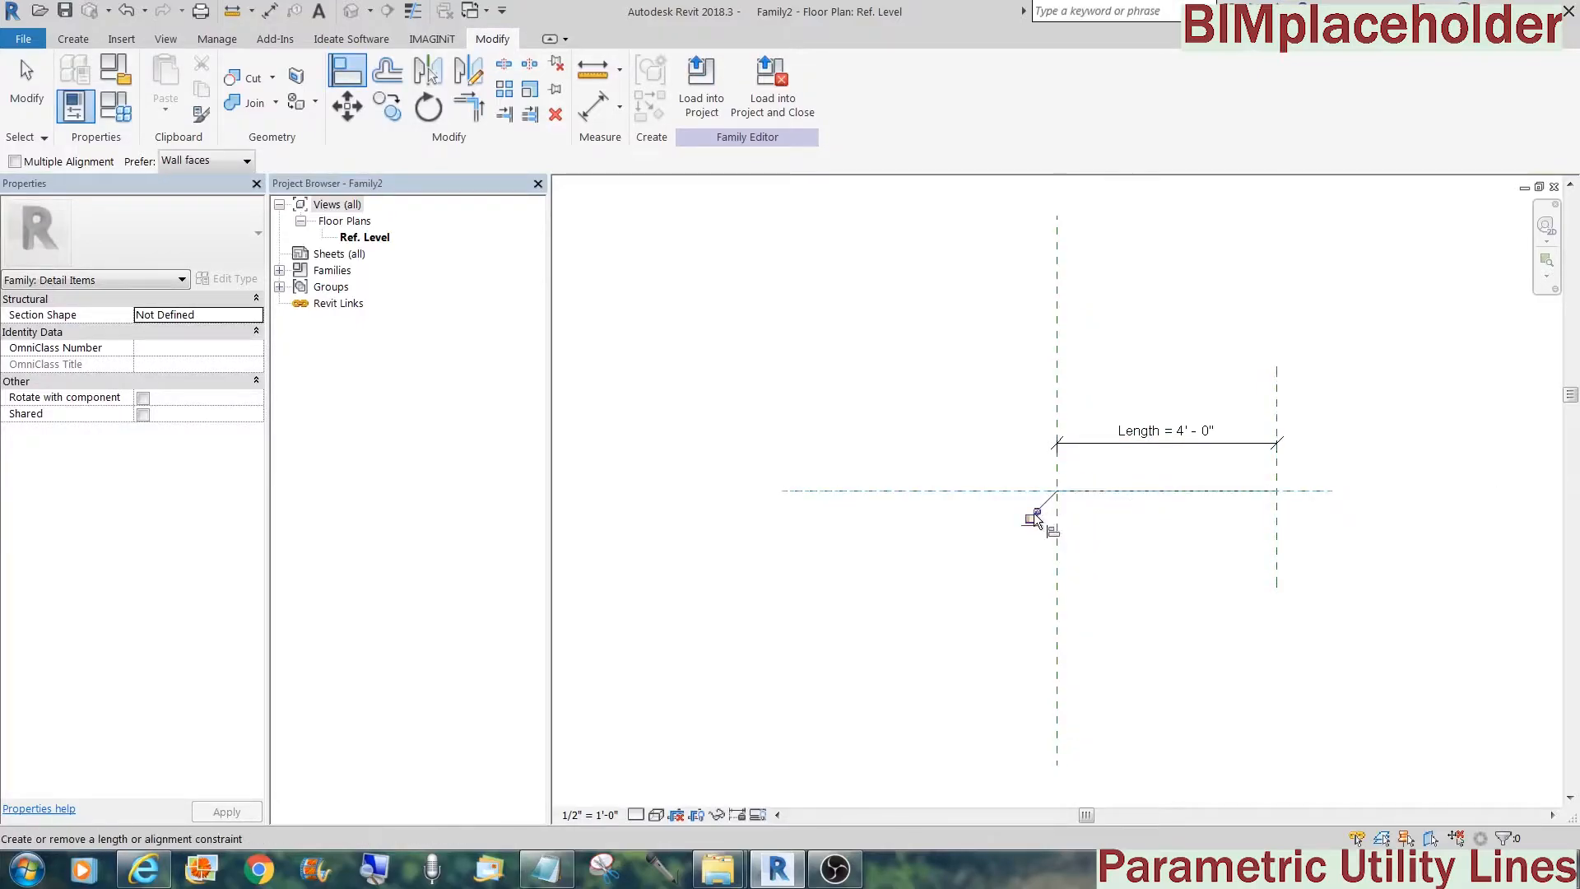
key("Escape")
key("Escape")
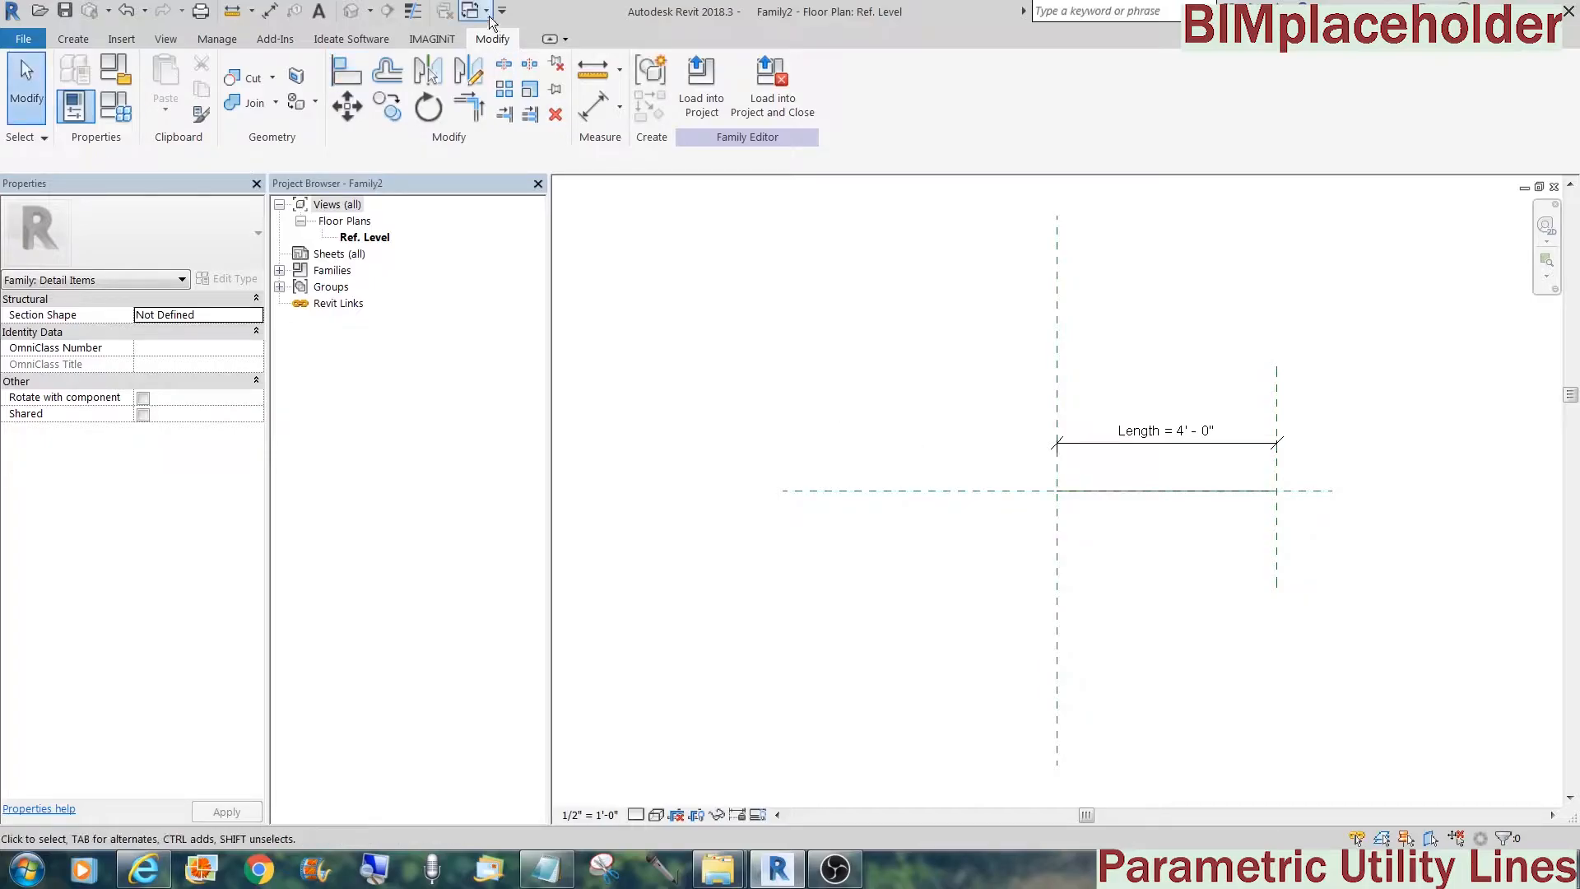
Switch to the LABEL 2 family and load it only into Family2
left_click(489, 17)
left_click(297, 63)
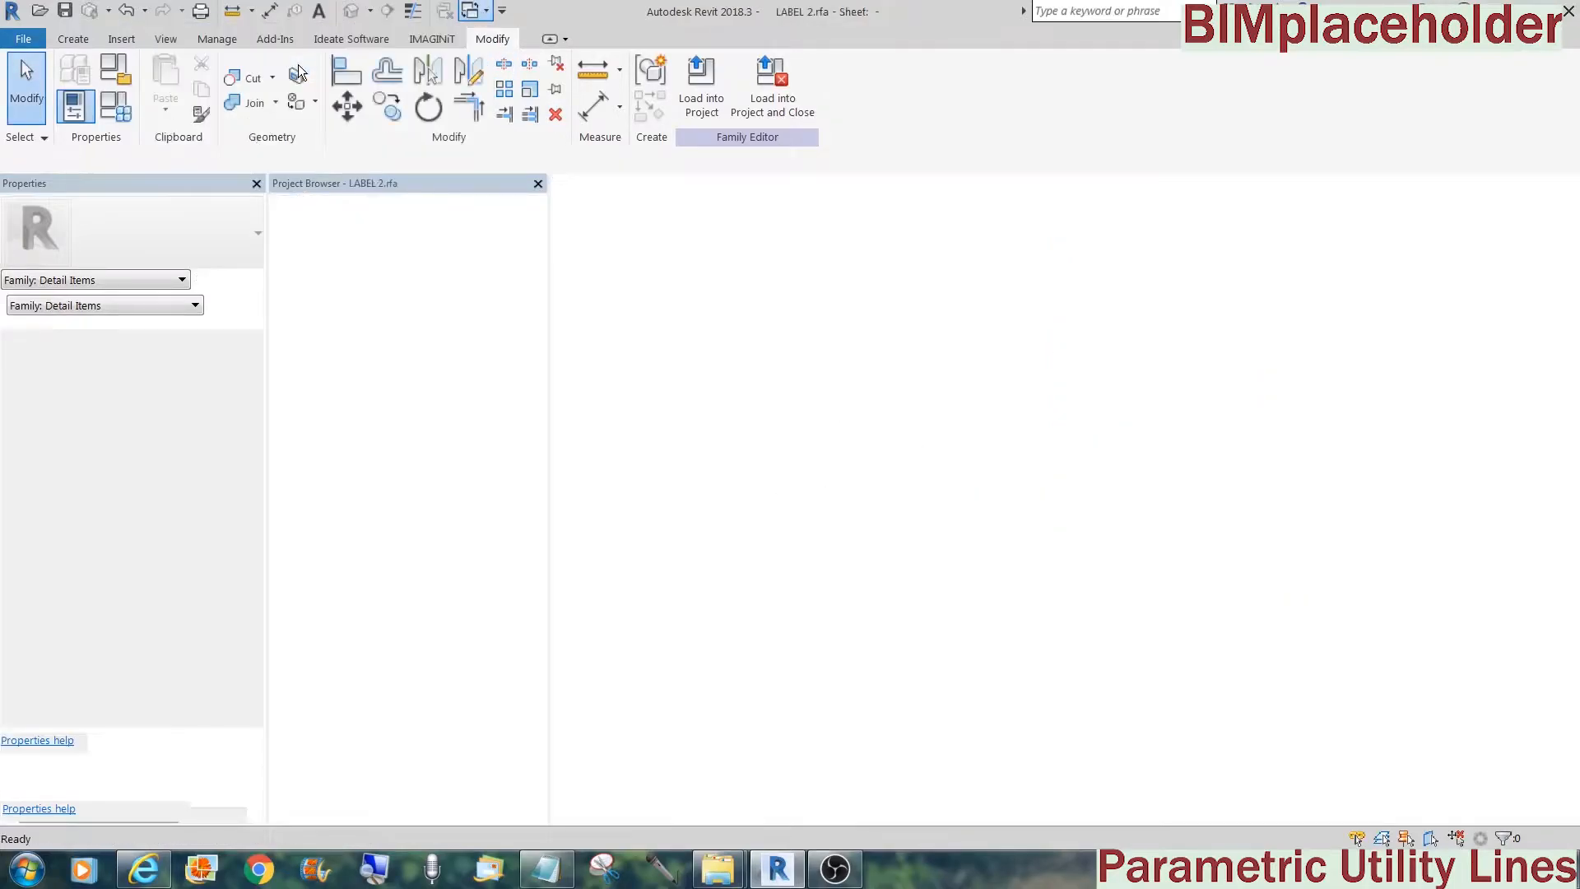
left_click(702, 97)
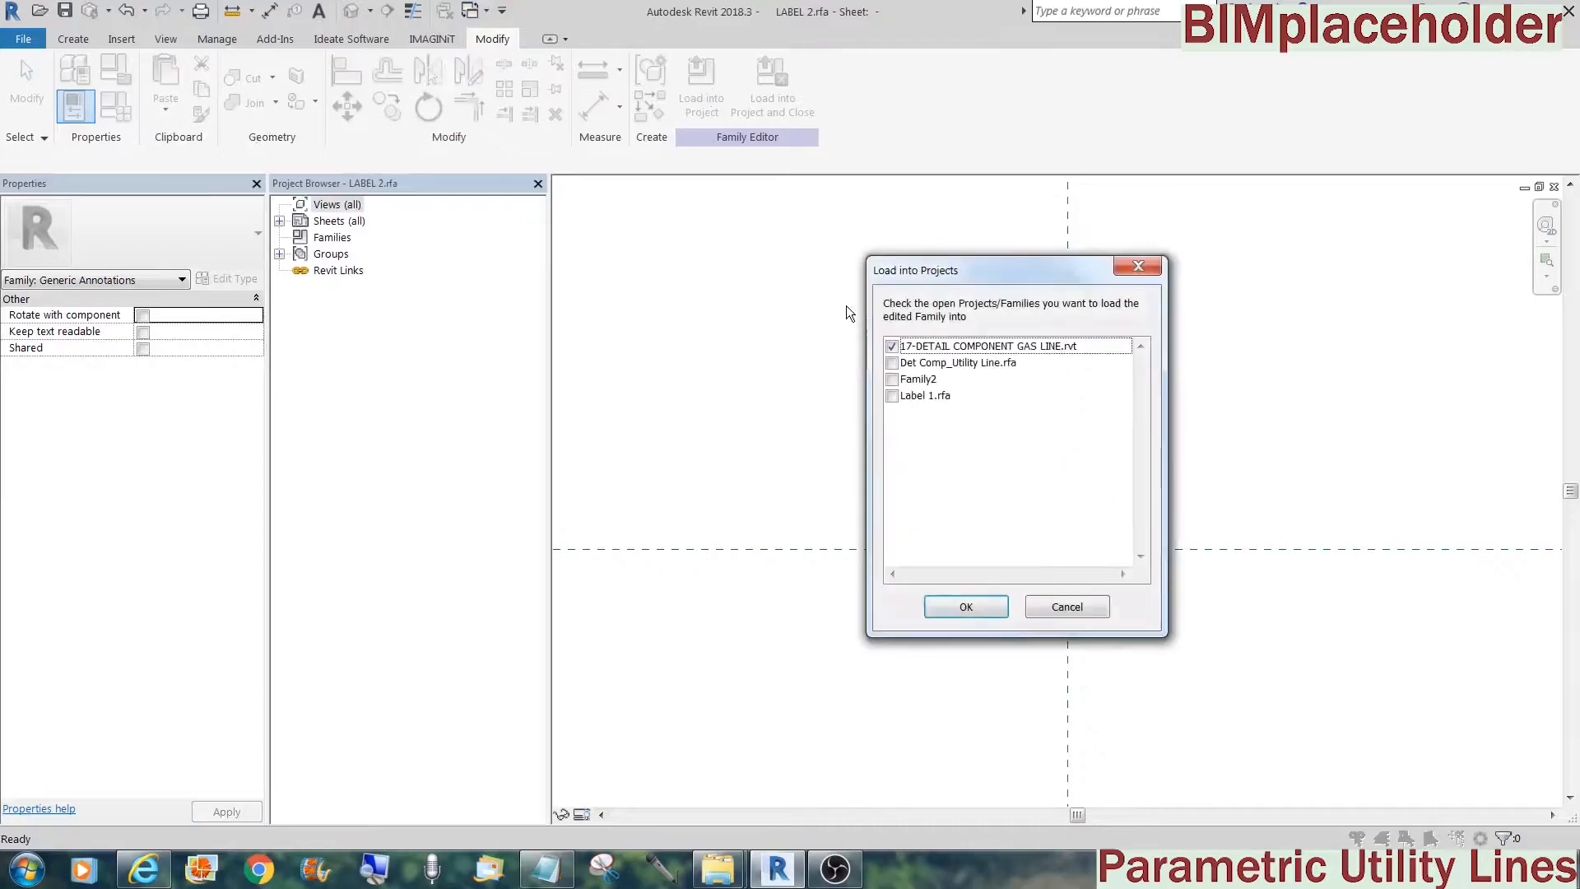
left_click(891, 352)
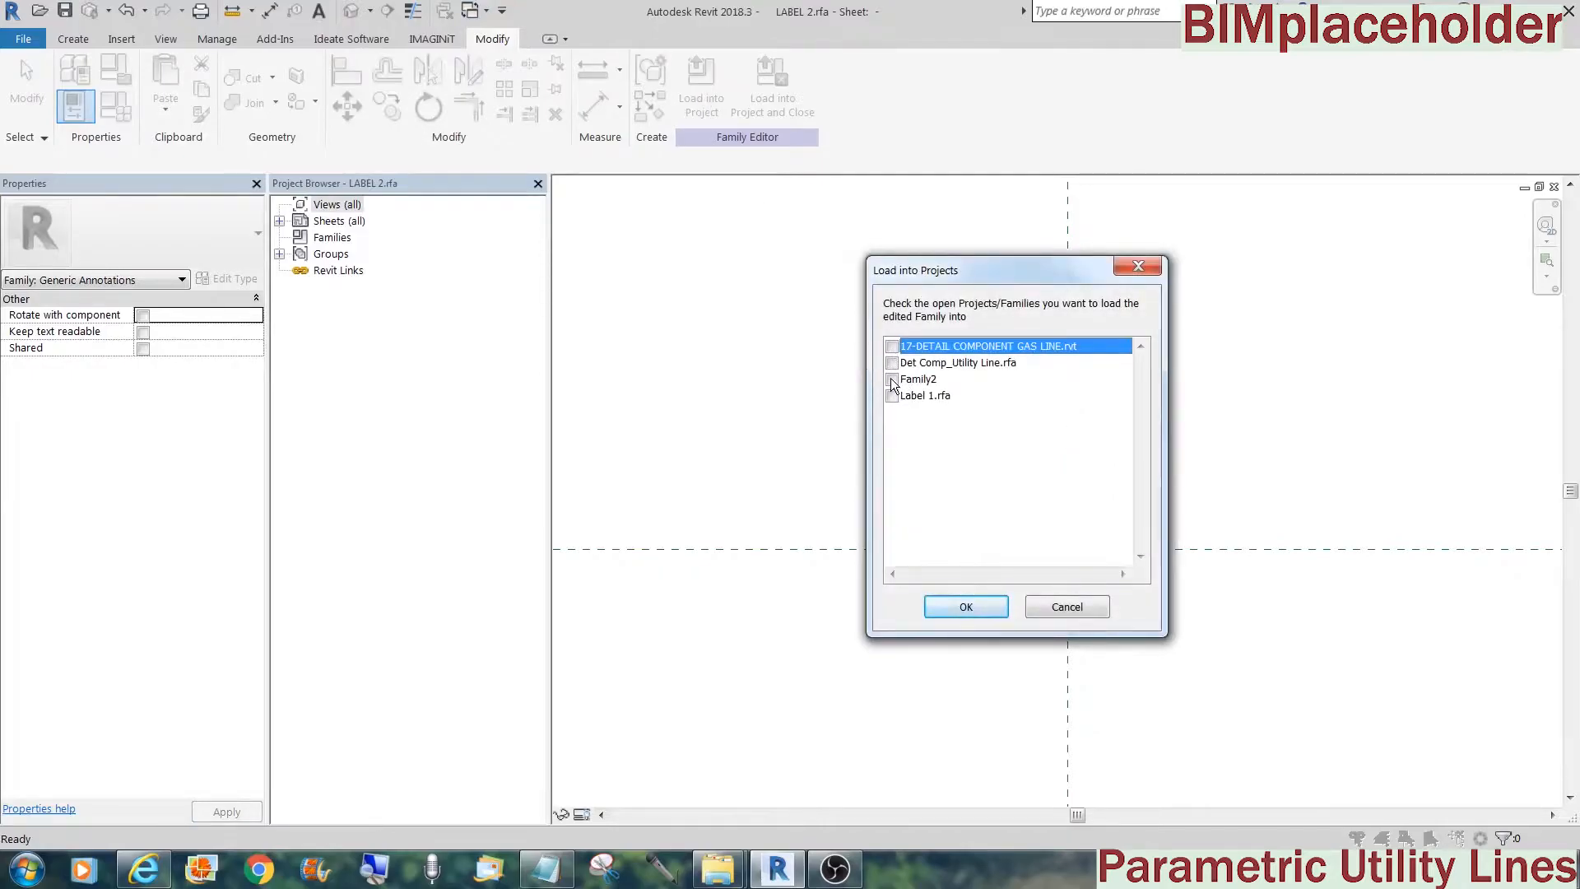
left_click(892, 380)
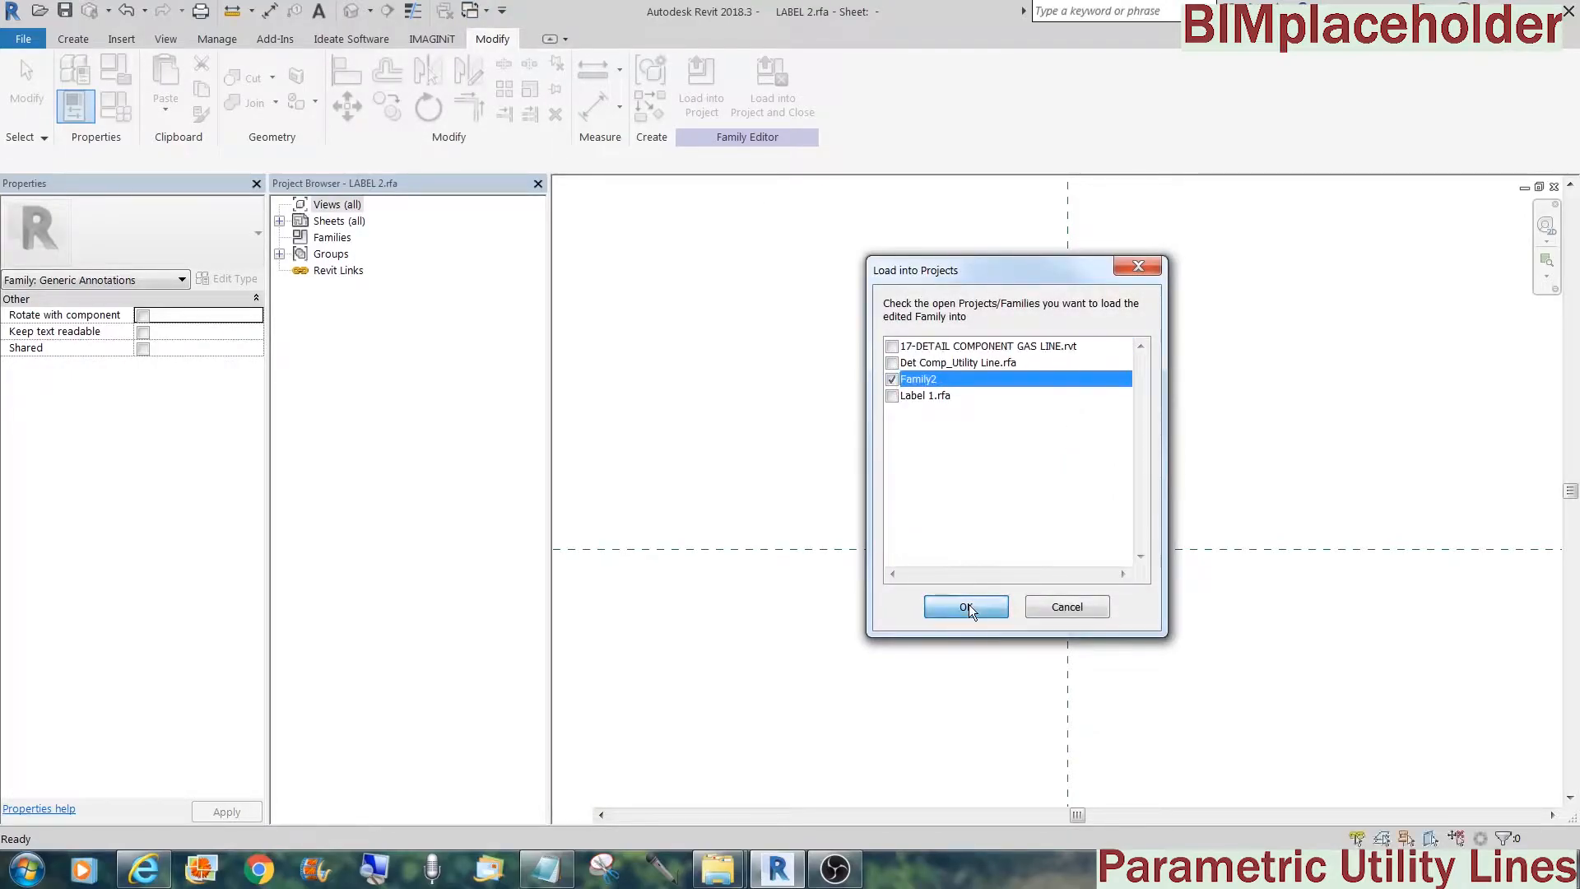
left_click(970, 604)
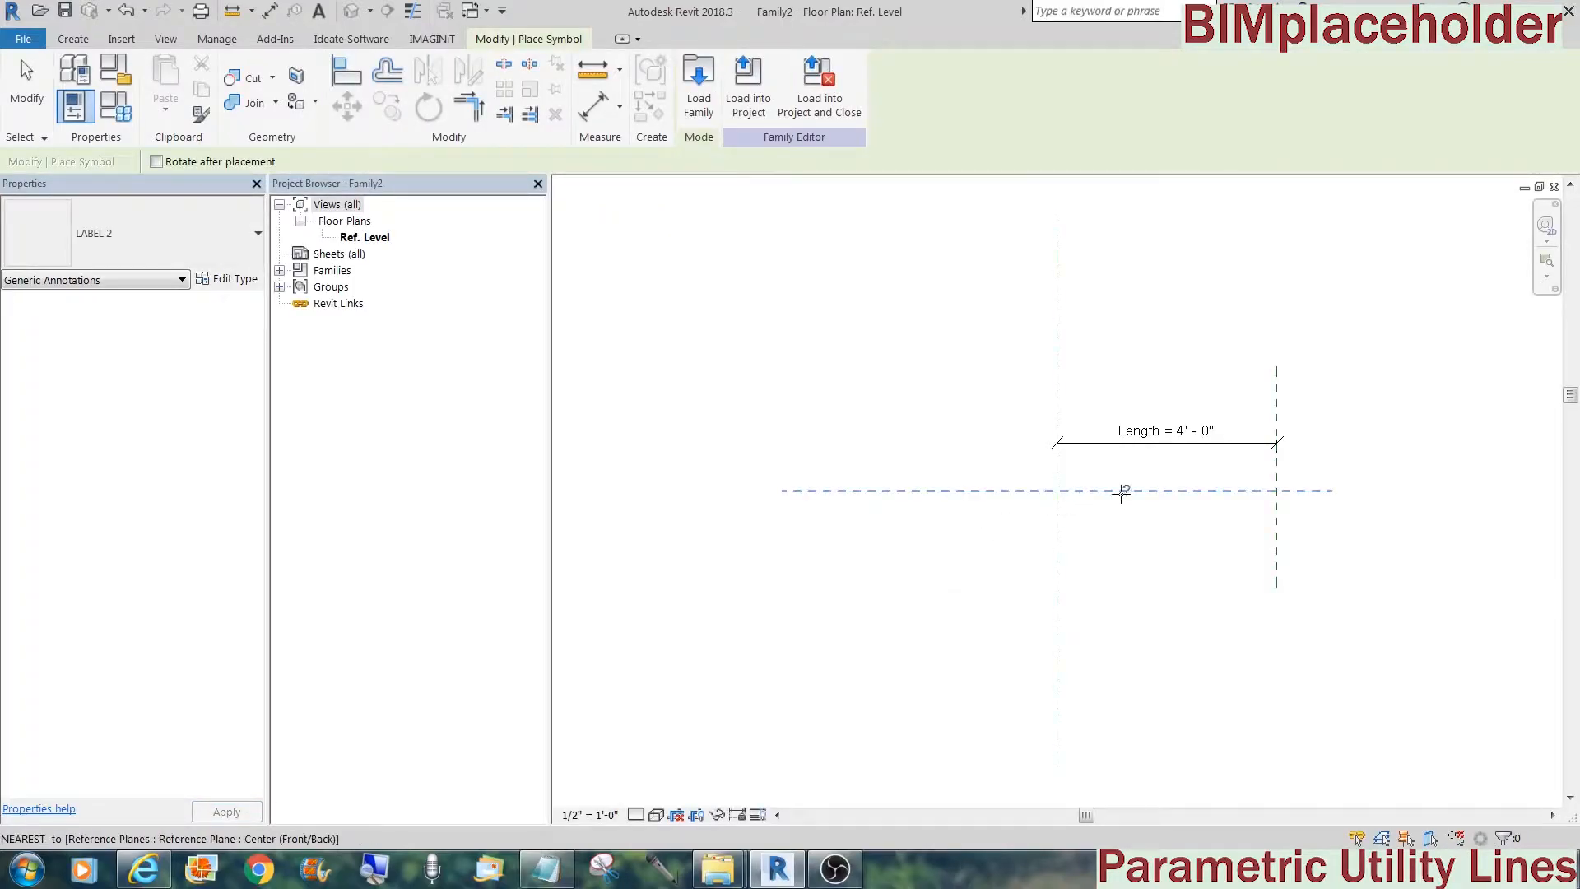
Place one LABEL 2 symbol at the midpoint of the detail line
left_click(1166, 491)
key("Escape")
key("Escape")
Draw a vertical reference plane running down from the label at the midpoint of the line
key("z")
key("r")
left_click_drag(953, 639, 1436, 319)
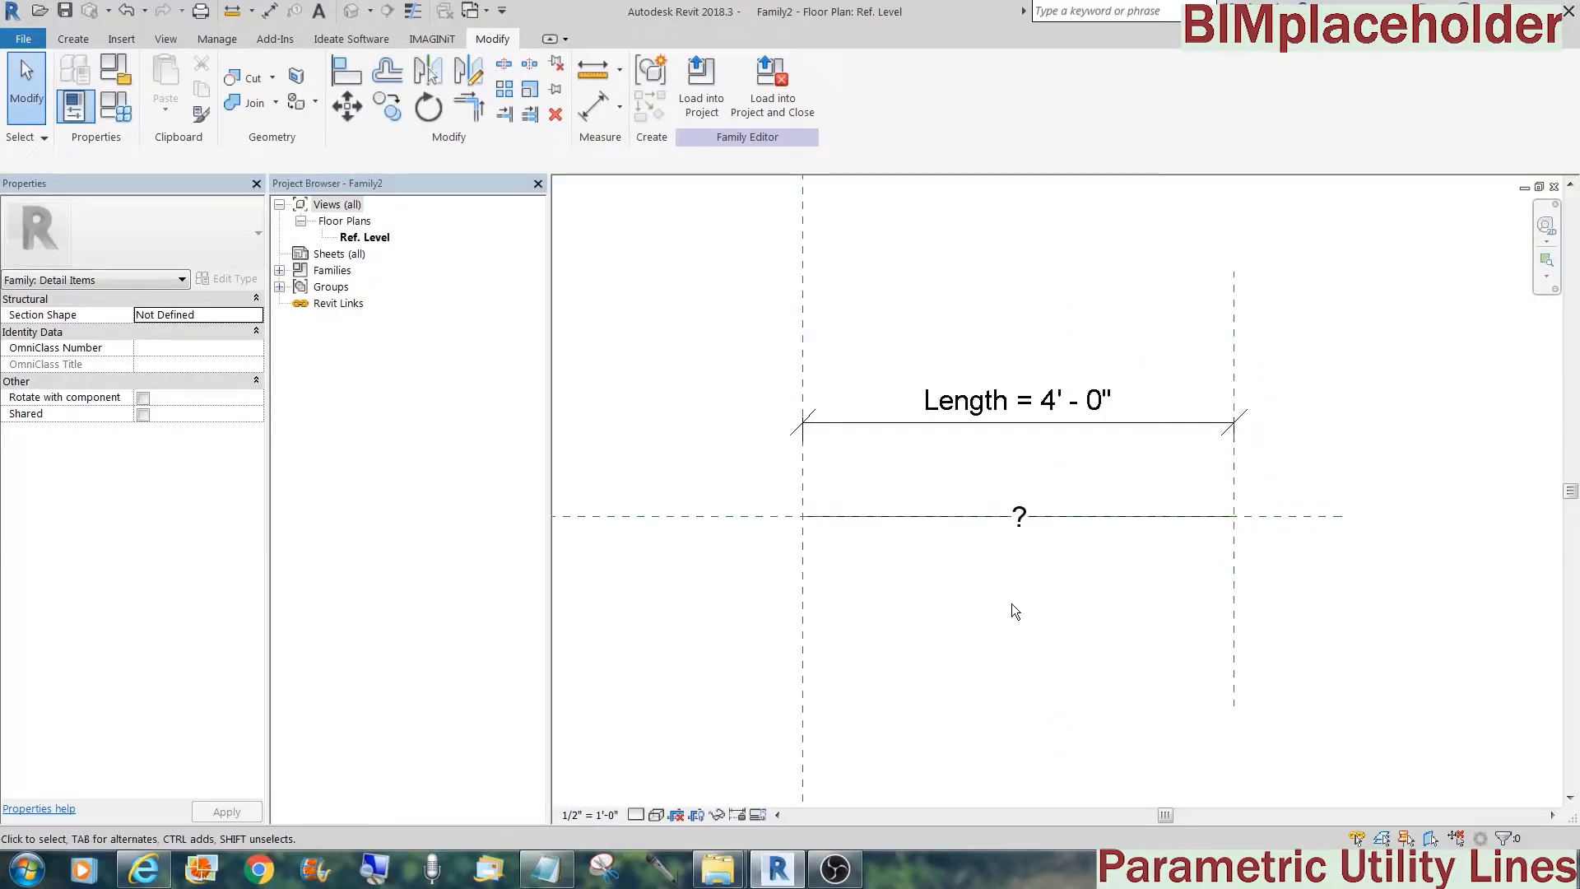
key("r")
key("p")
left_click(1019, 516)
left_click(1018, 685)
key("Escape")
key("Escape")
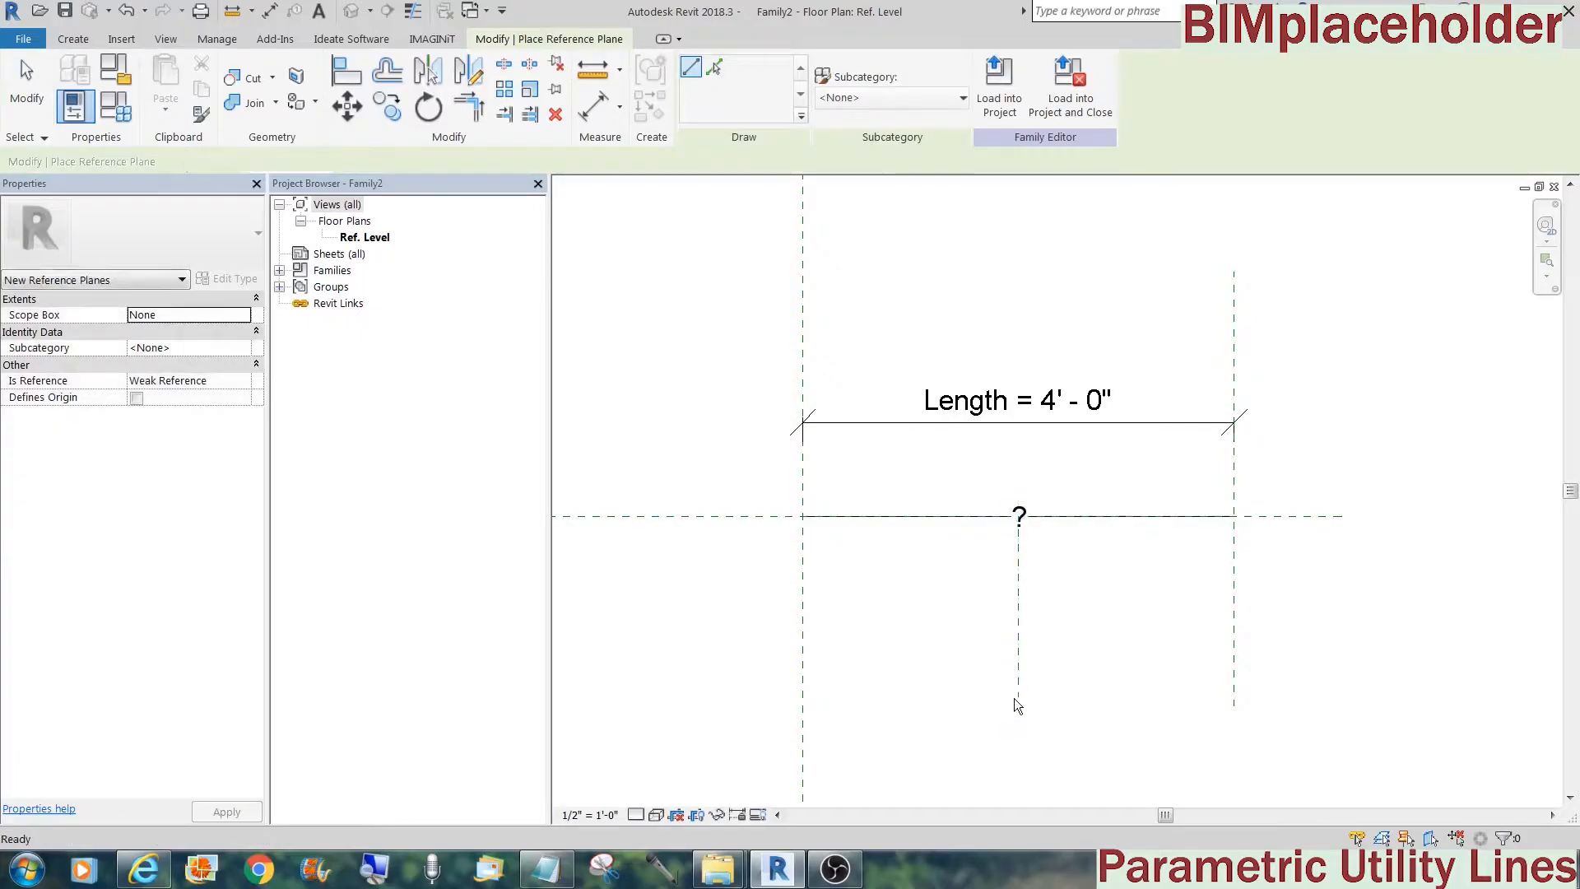
Dimension across the three vertical reference planes just above the line and make the two segments equal
key("d")
key("i")
left_click(805, 645)
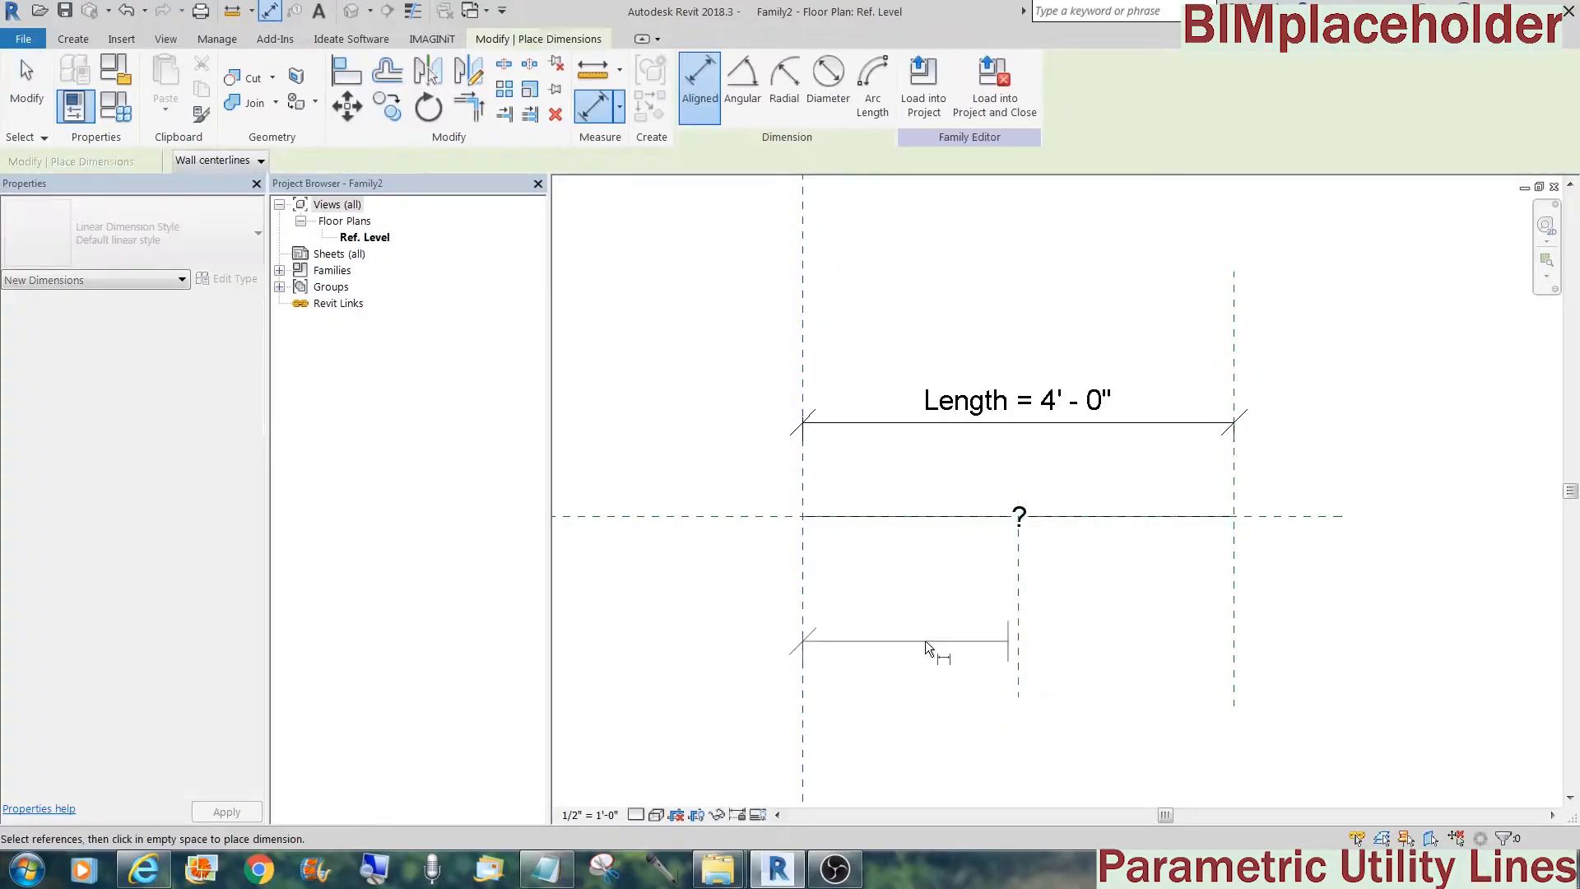
left_click(1019, 641)
left_click(1234, 643)
left_click(1119, 463)
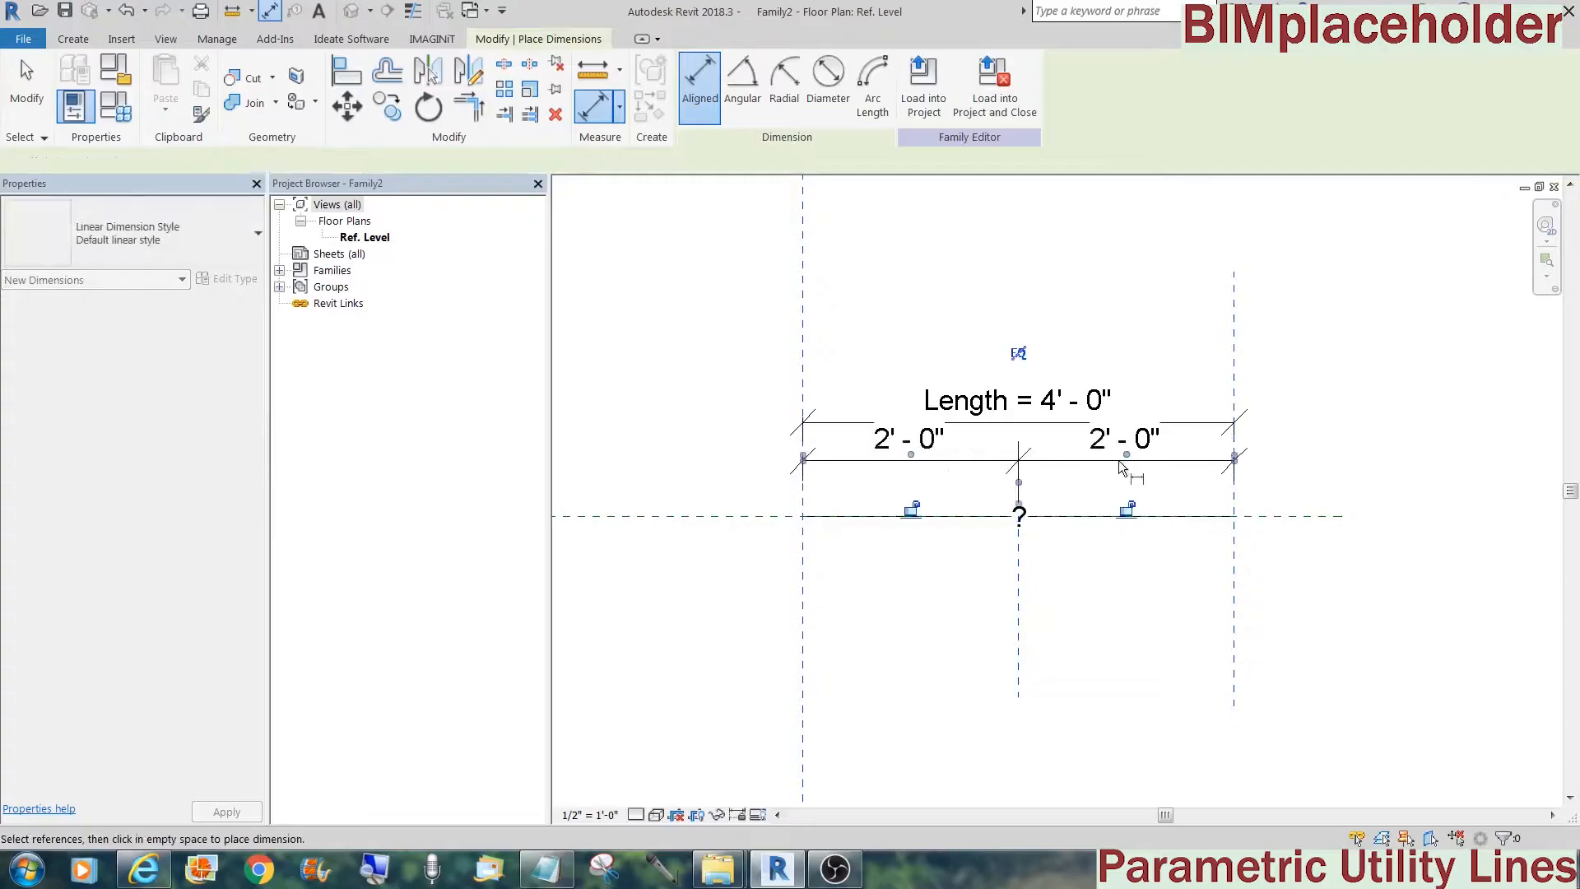
left_click(1018, 353)
key("Escape")
key("Escape")
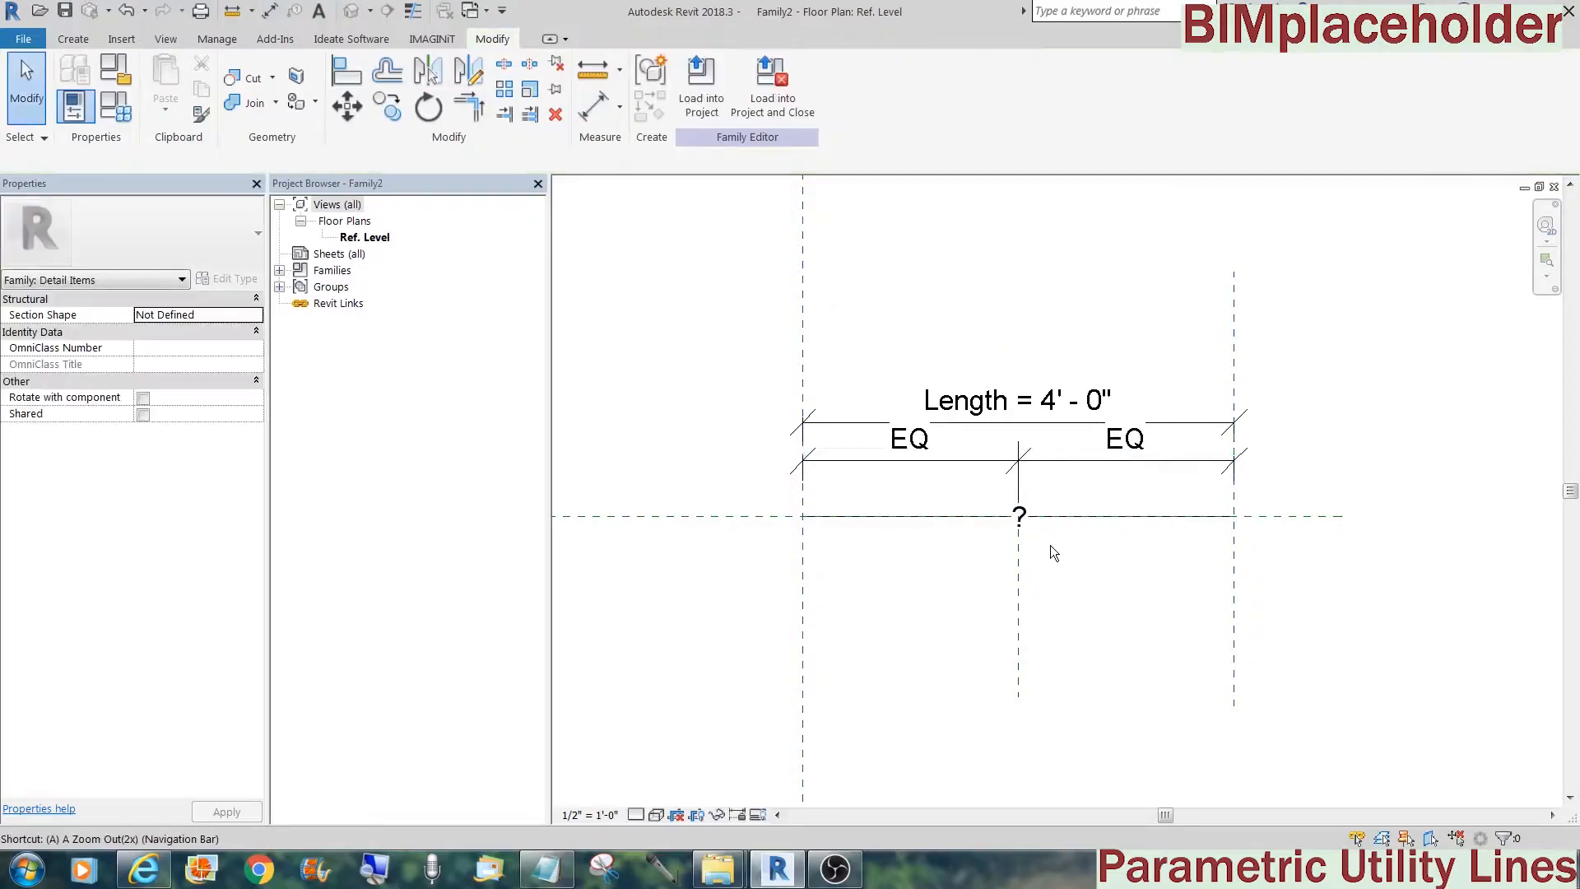
Align the label symbol to the middle vertical reference plane and lock it there
key("l")
left_click(1019, 571)
left_click(1021, 532)
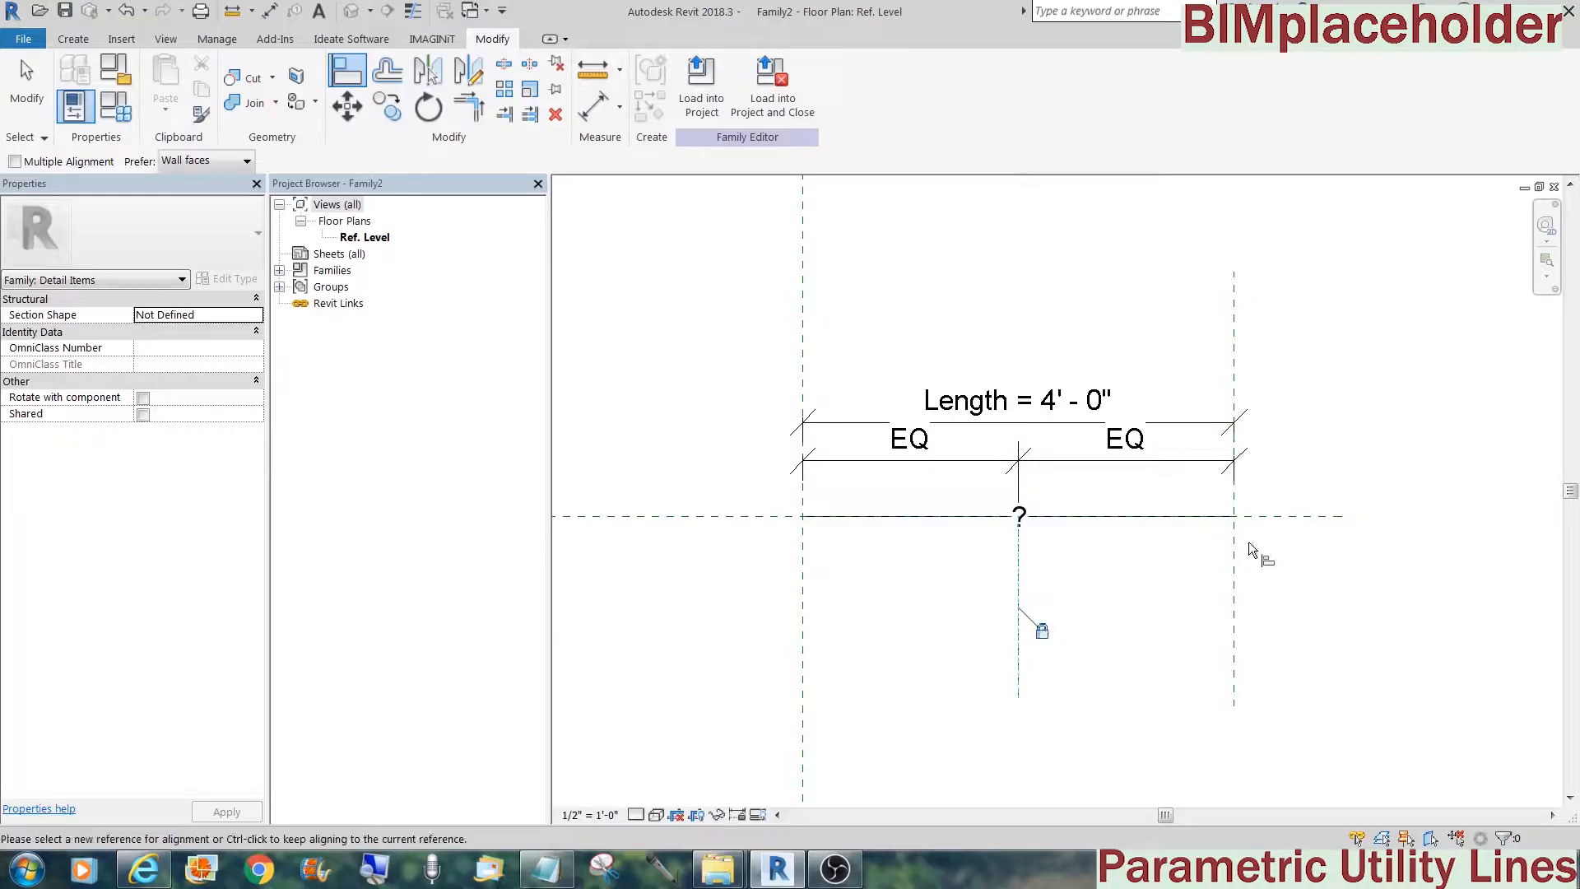
key("Escape")
key("Escape")
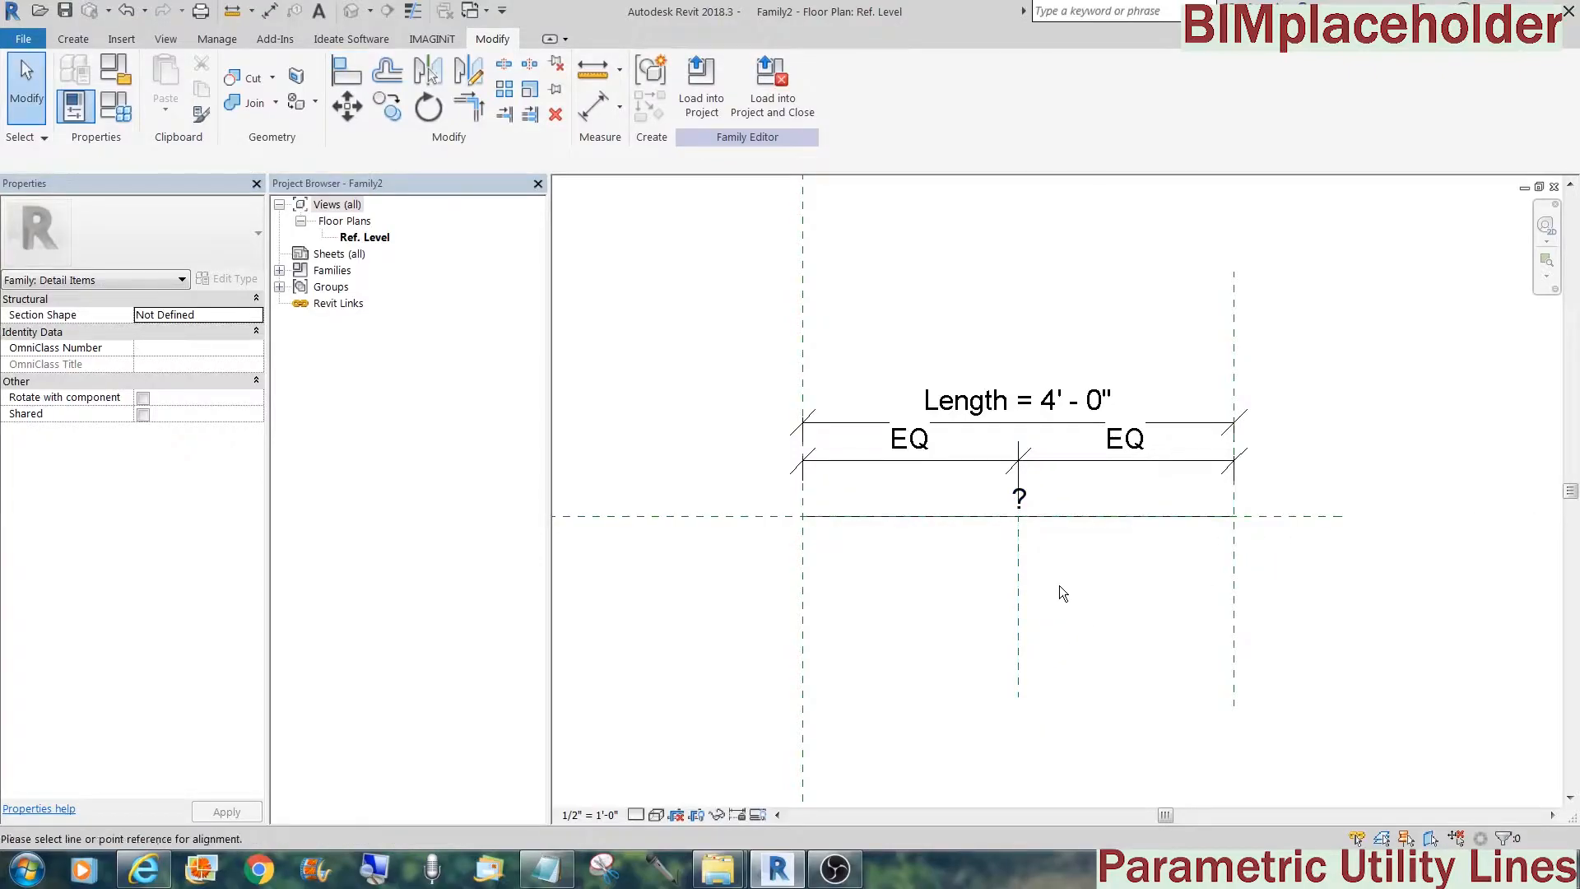
Align the label symbol to the horizontal reference plane and lock it there
key("a")
key("l")
left_click(1274, 518)
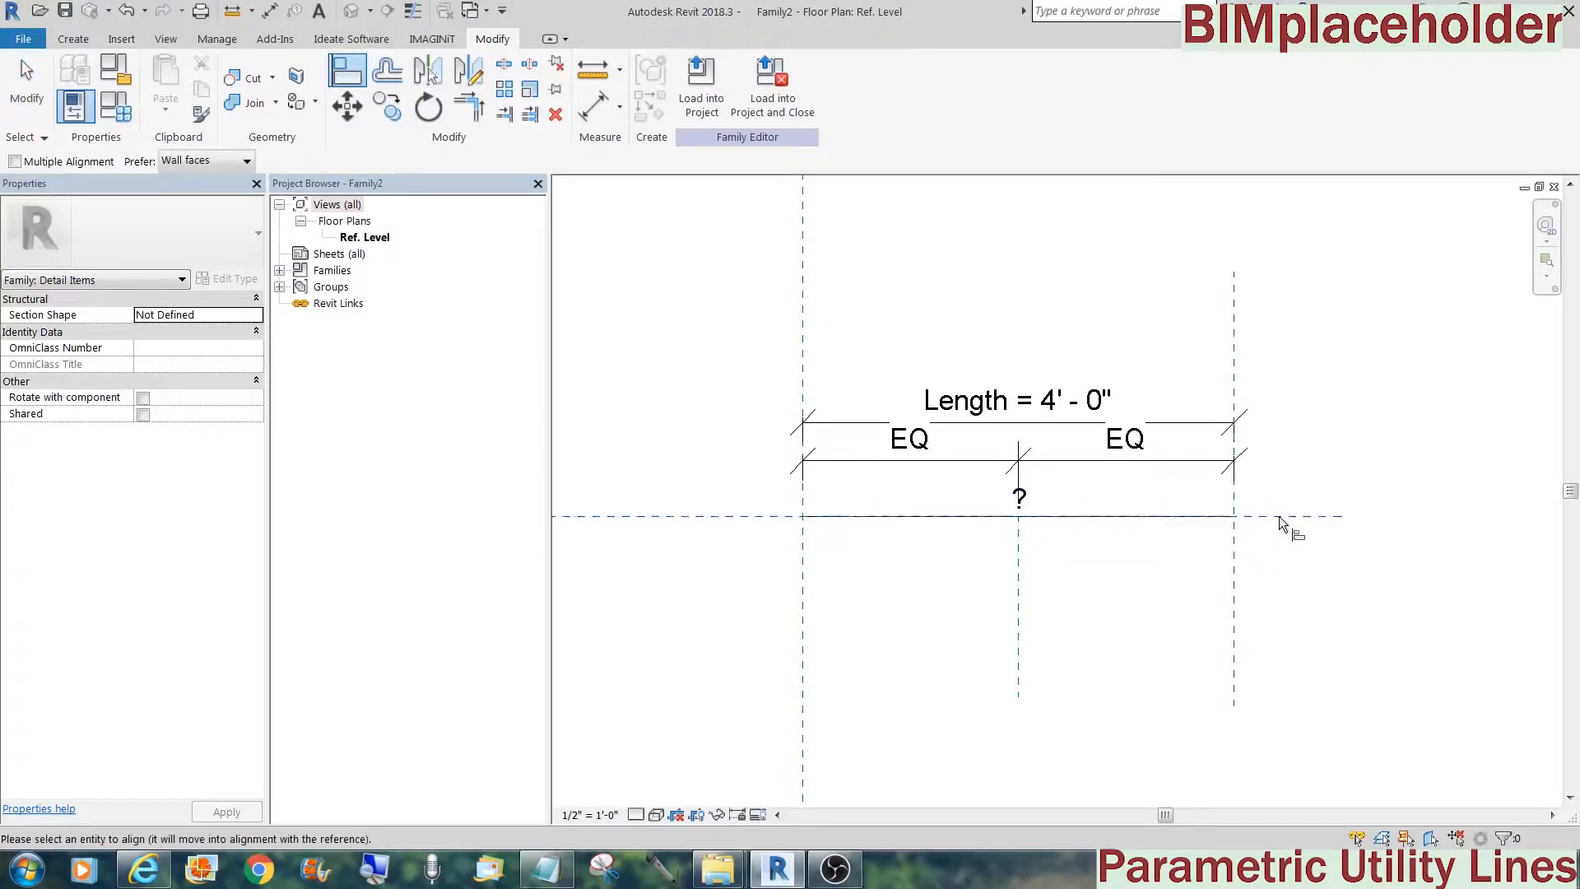
left_click(1023, 498)
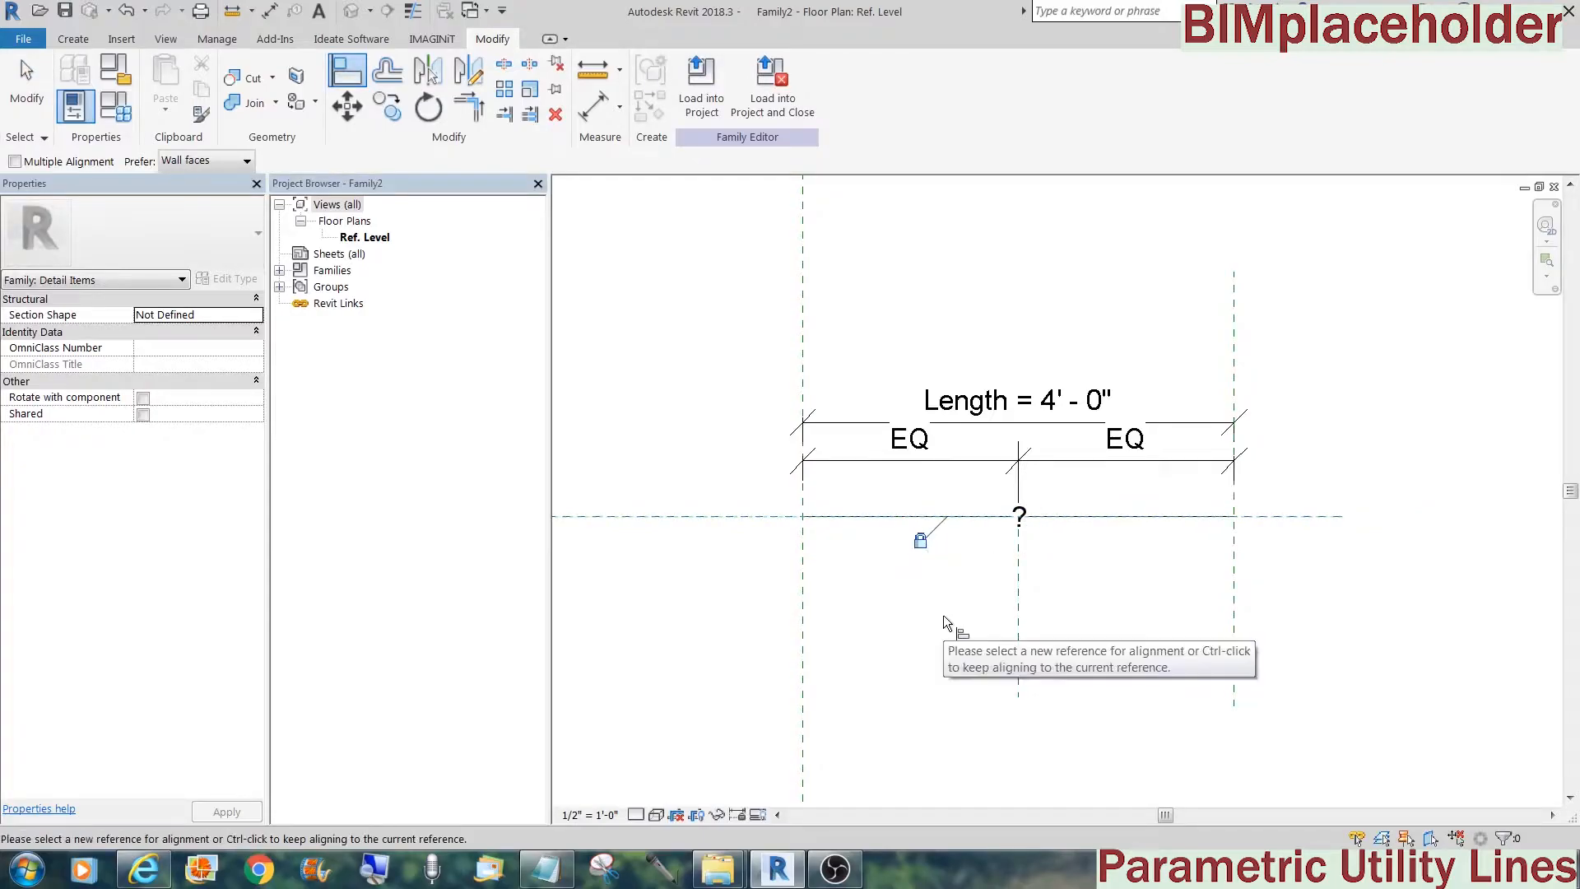
key("Escape")
key("Escape")
Associate the label symbol's TEXT type parameter with a new family type parameter named Label, grouped under Text
left_click(1029, 533)
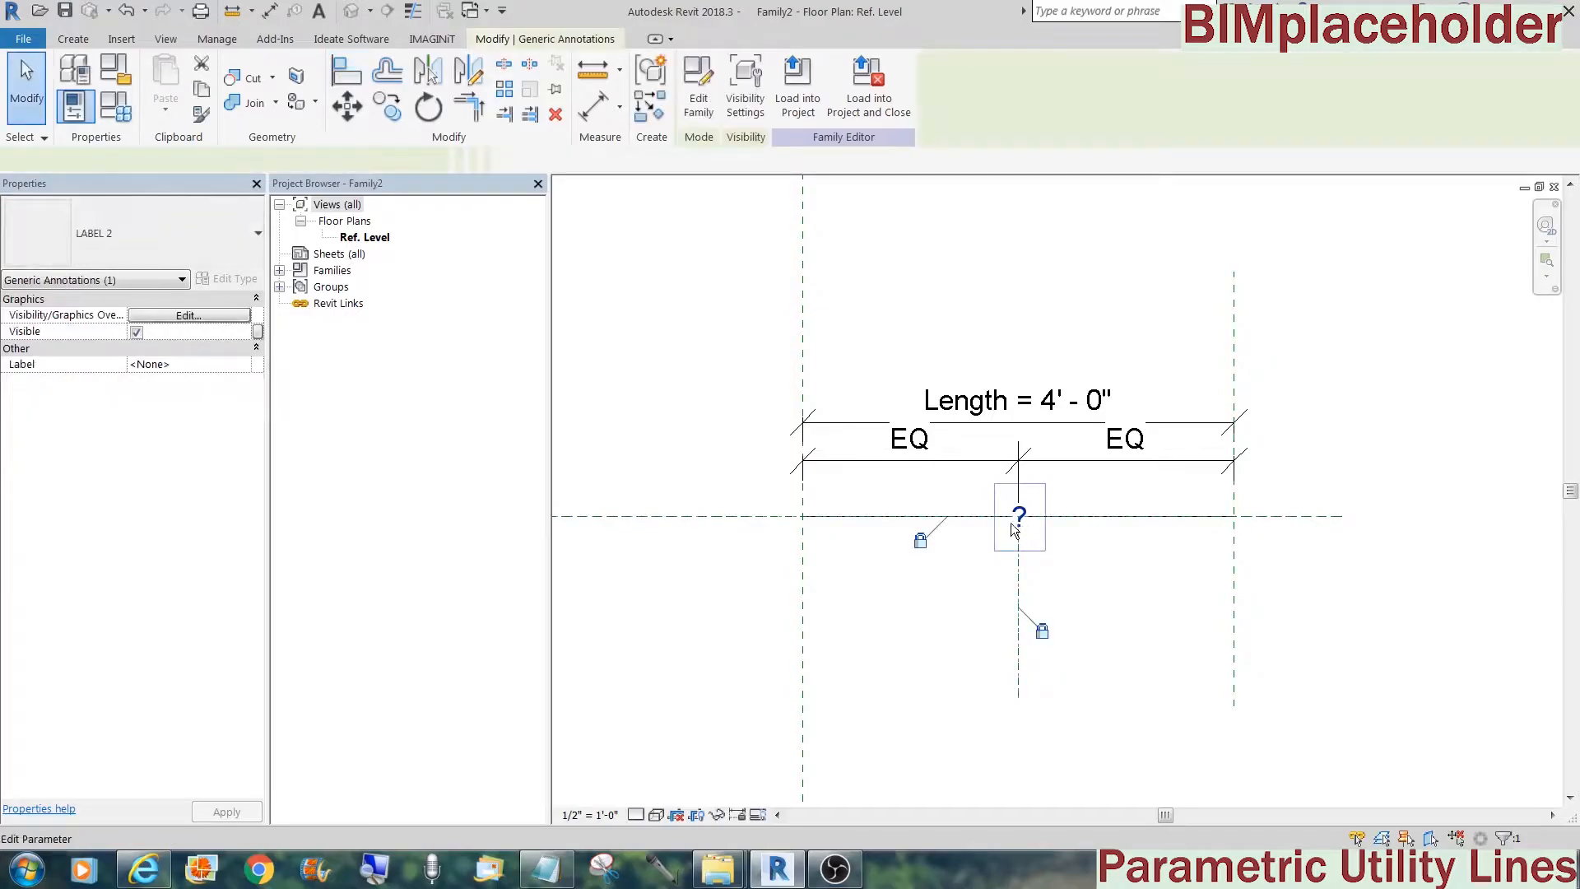
left_click(239, 281)
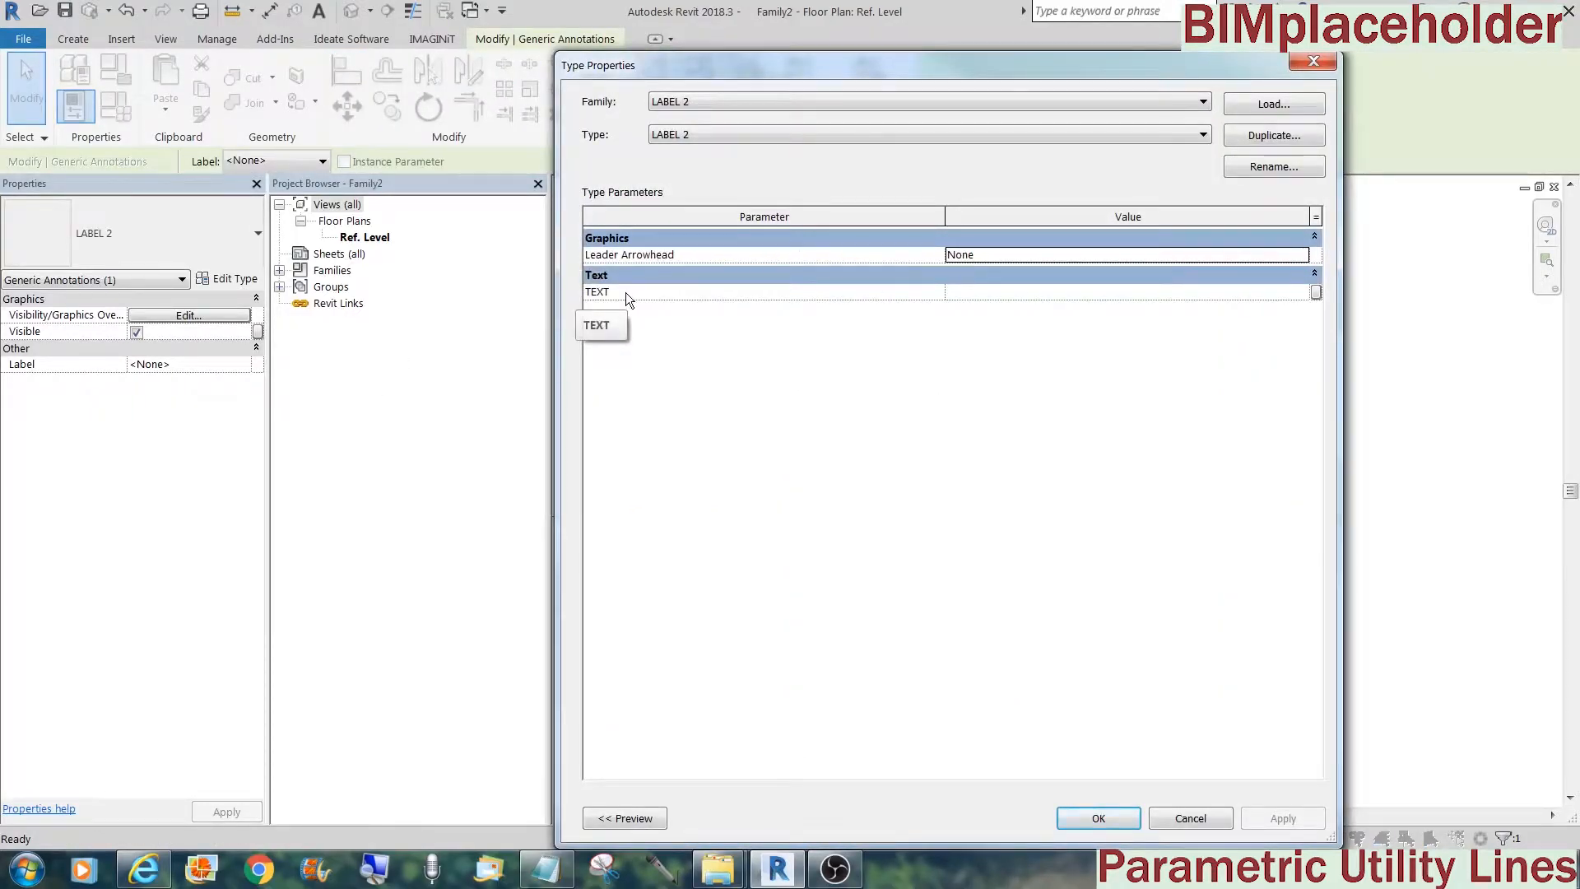
left_click(1315, 293)
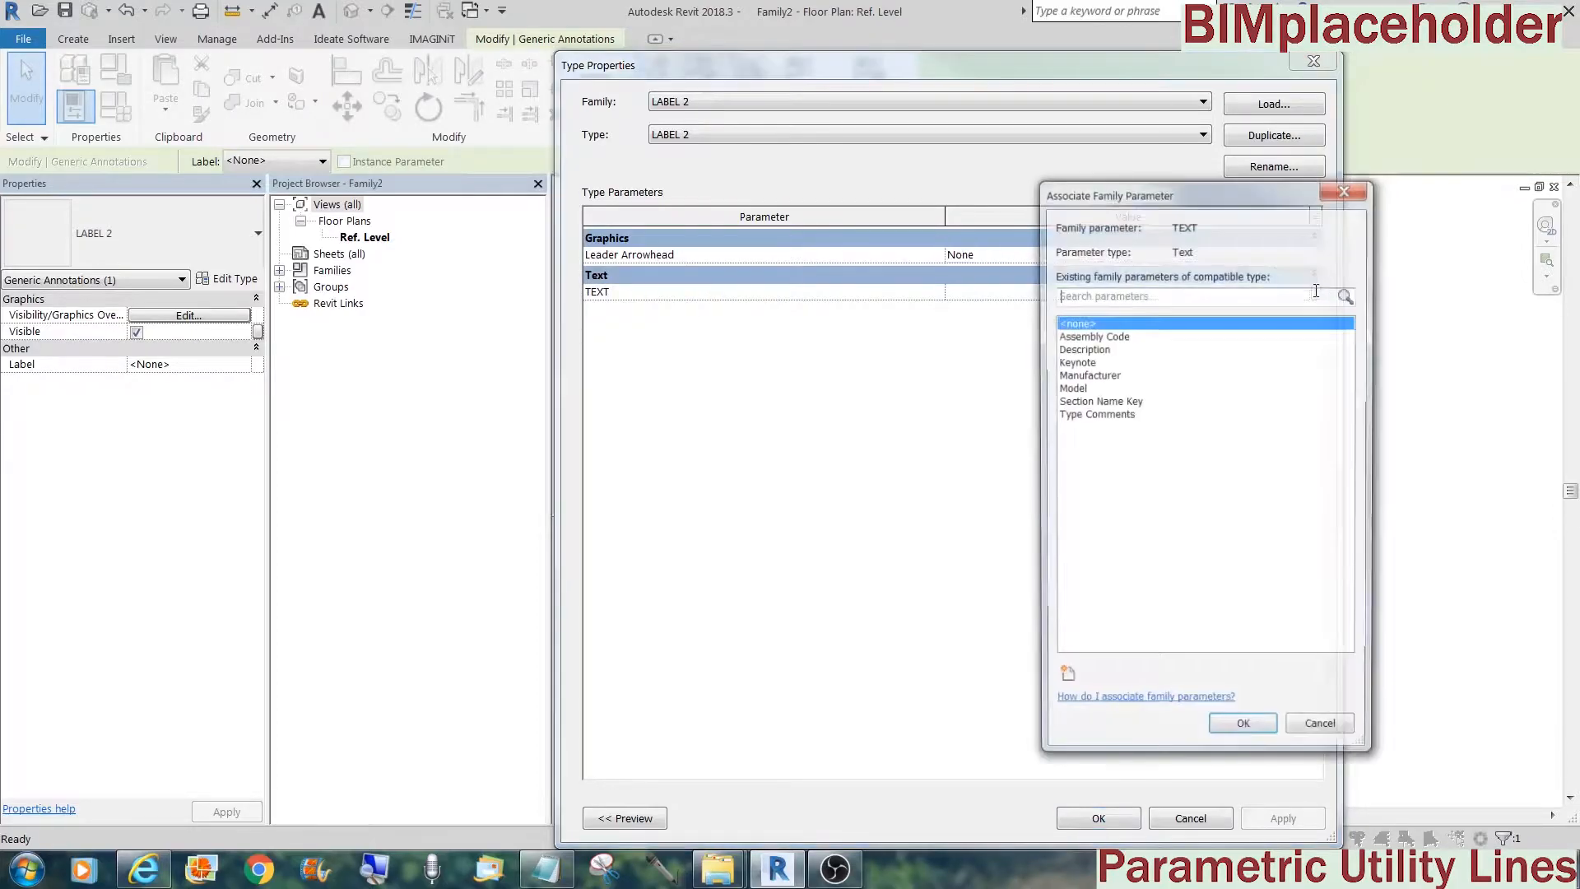
left_click(1065, 681)
type("Label")
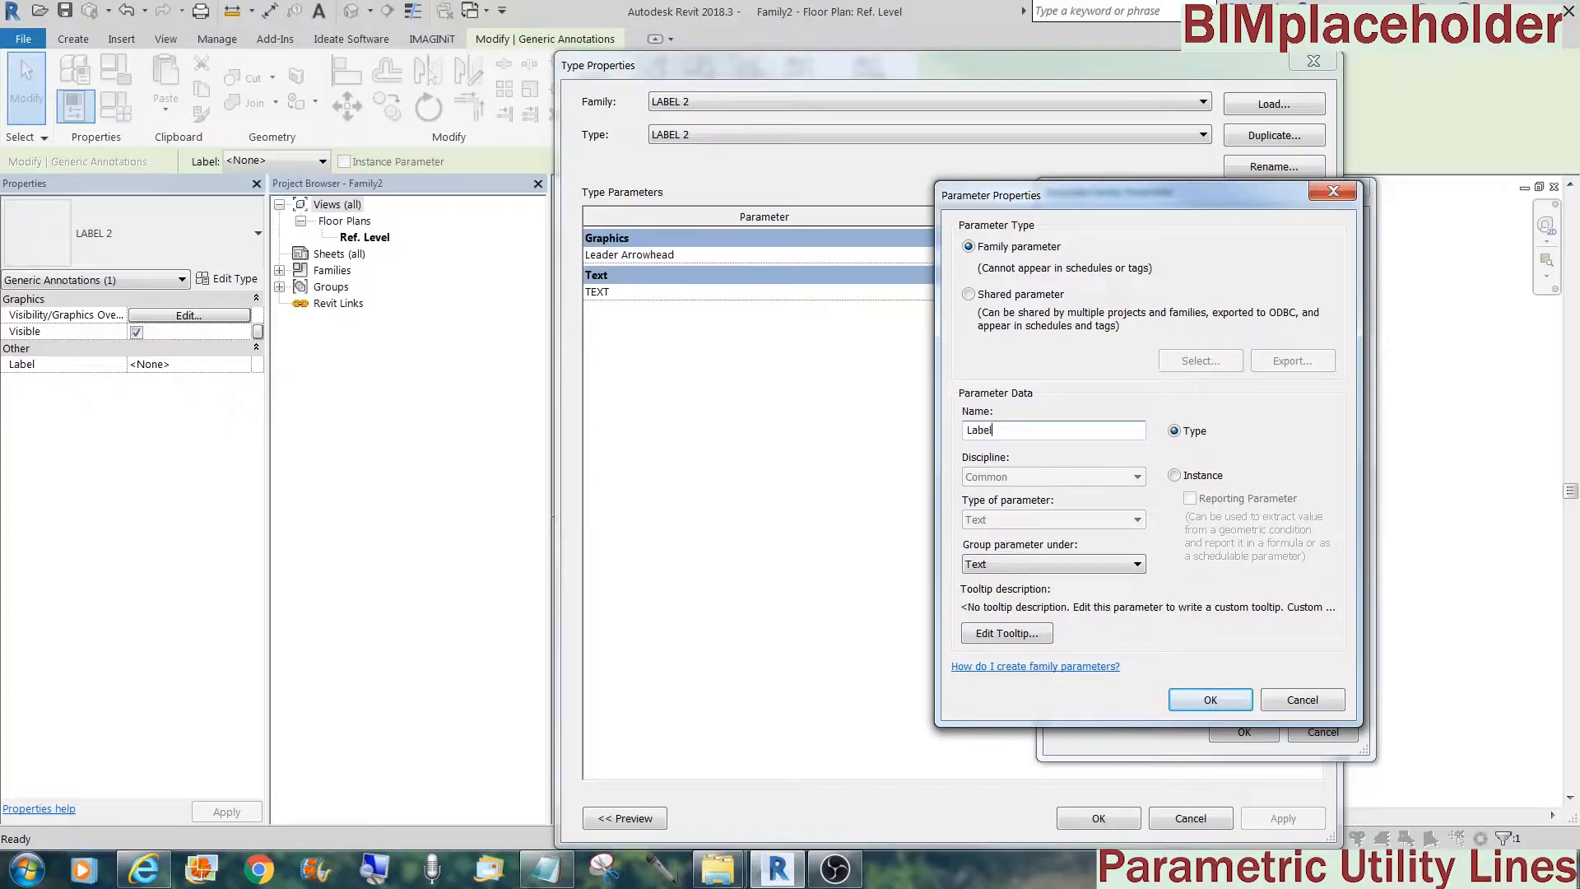
left_click(1192, 692)
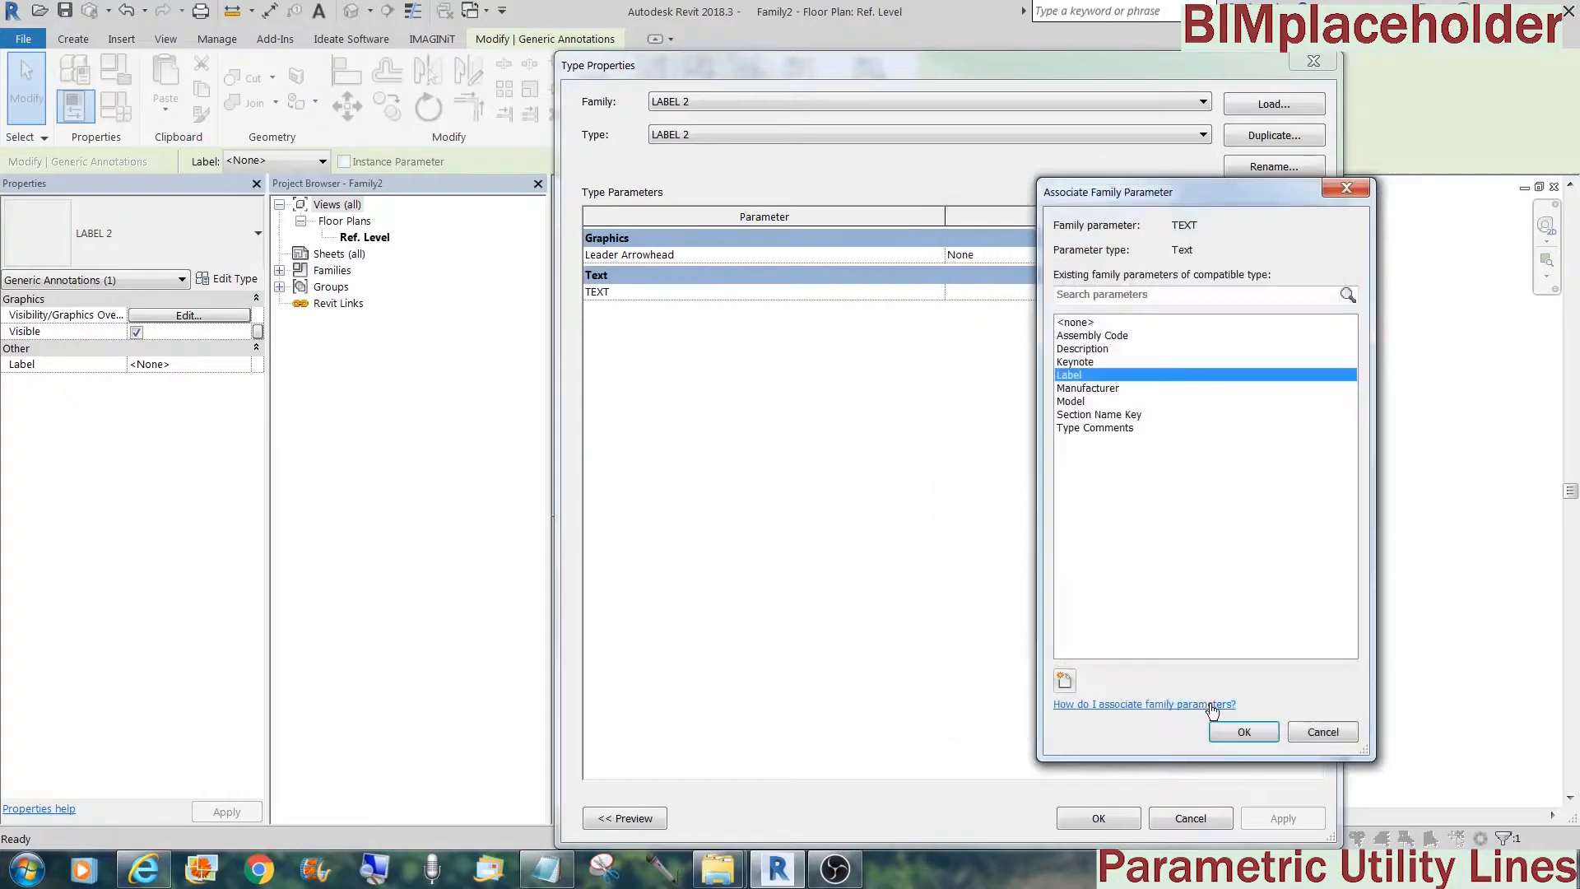
left_click(1225, 731)
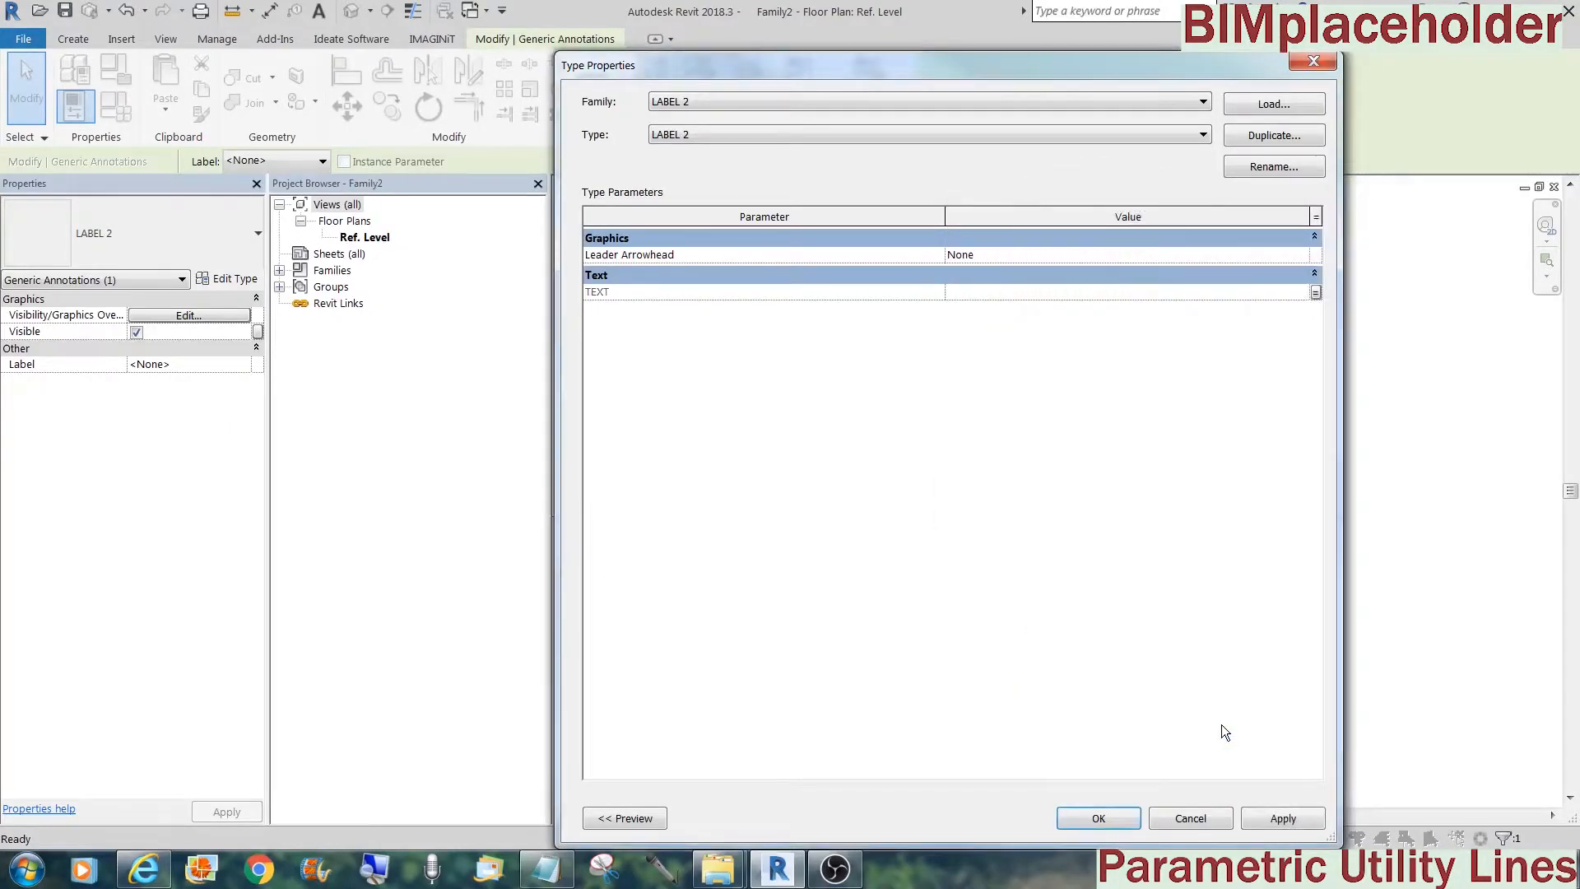
left_click(1129, 818)
key("Escape")
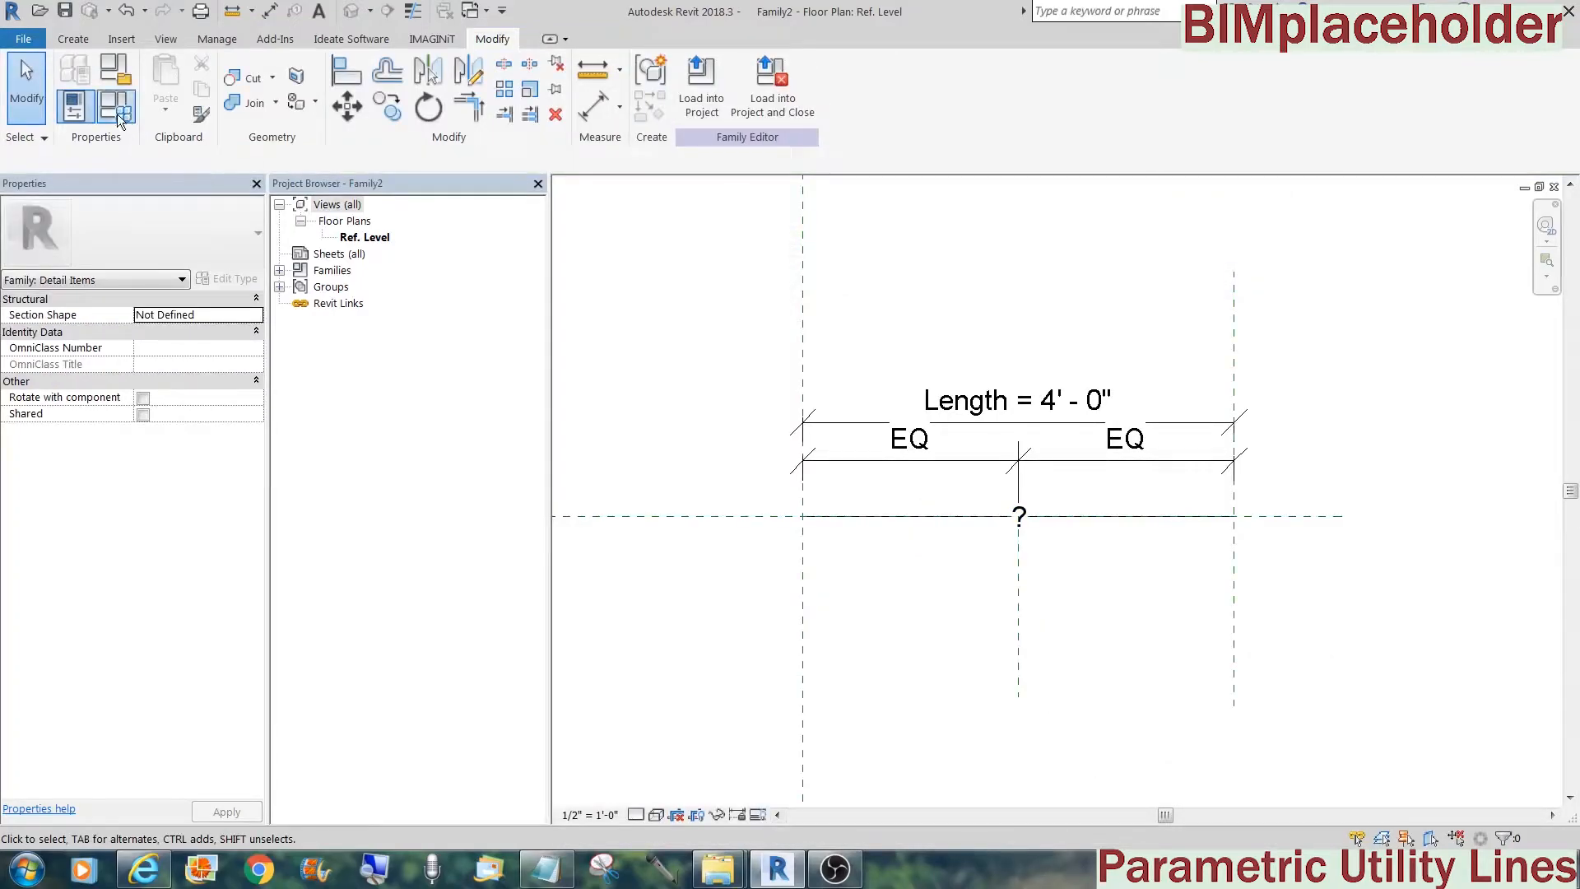
Set the family's Label parameter value to GAS
left_click(119, 119)
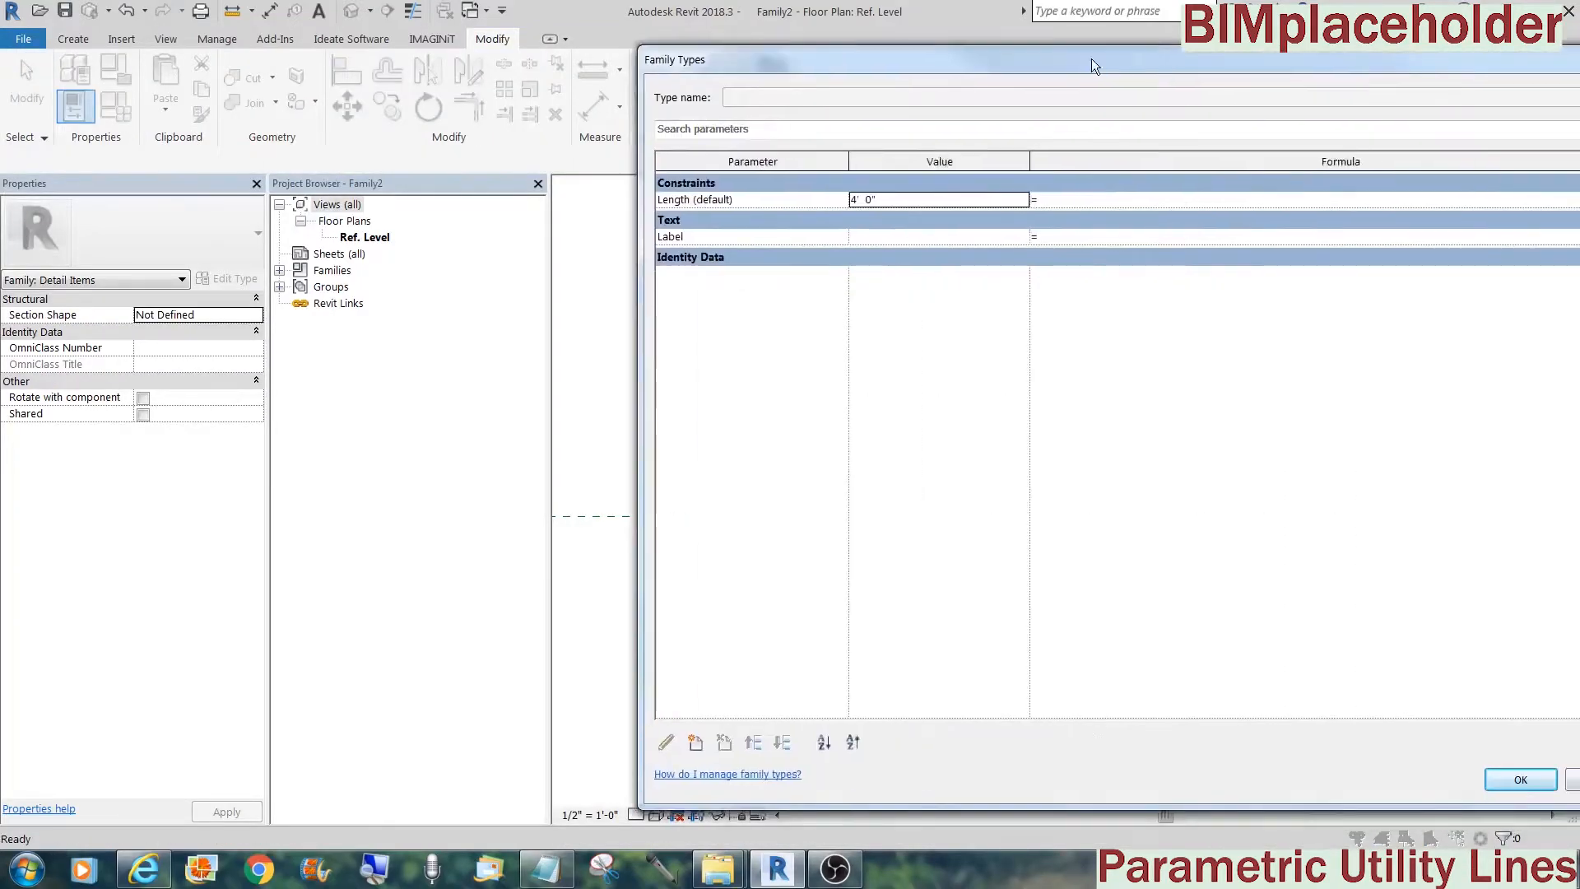
left_click_drag(1091, 58, 907, 61)
left_click(652, 239)
type("GAS")
left_click(1329, 780)
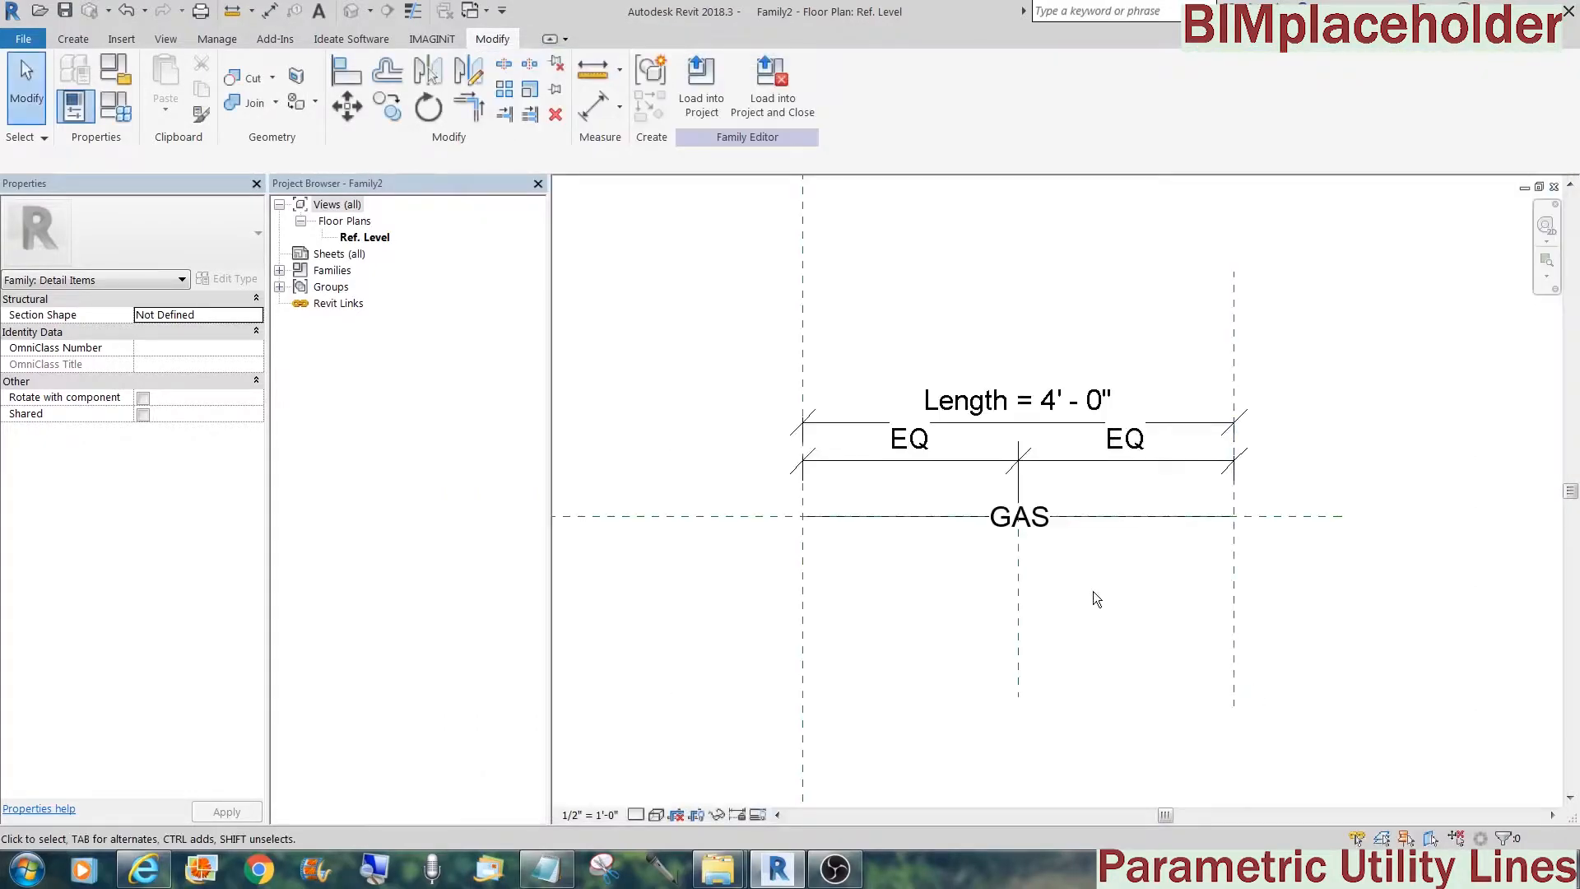
left_click(1028, 520)
left_click(933, 607)
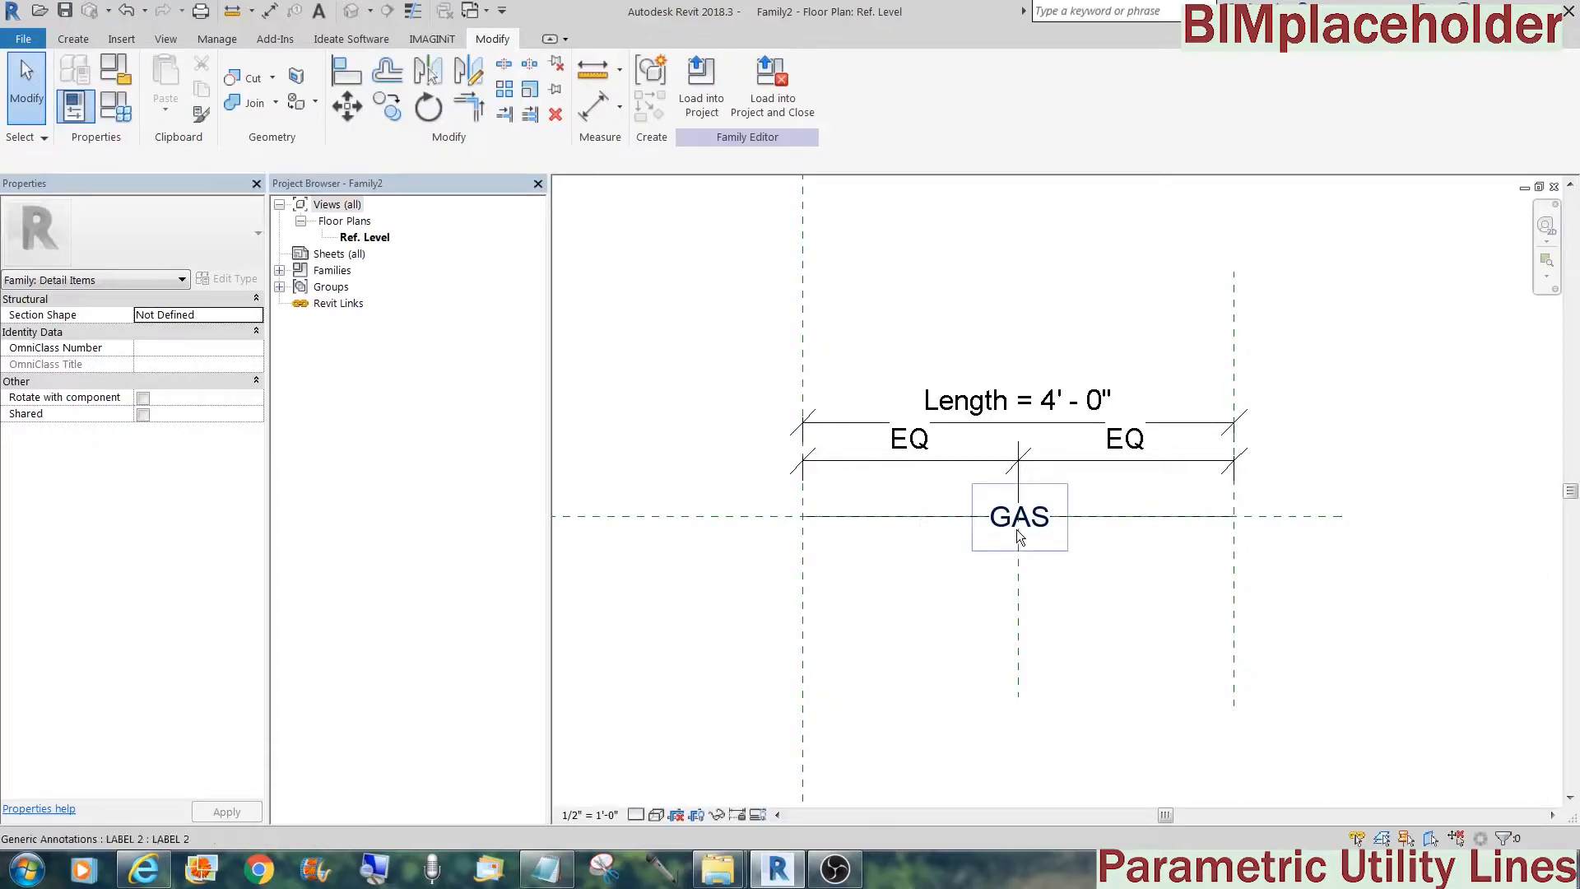
Save the family in the FAMILIES folder as DETAIL COMP_UTIL LINE
left_click(23, 38)
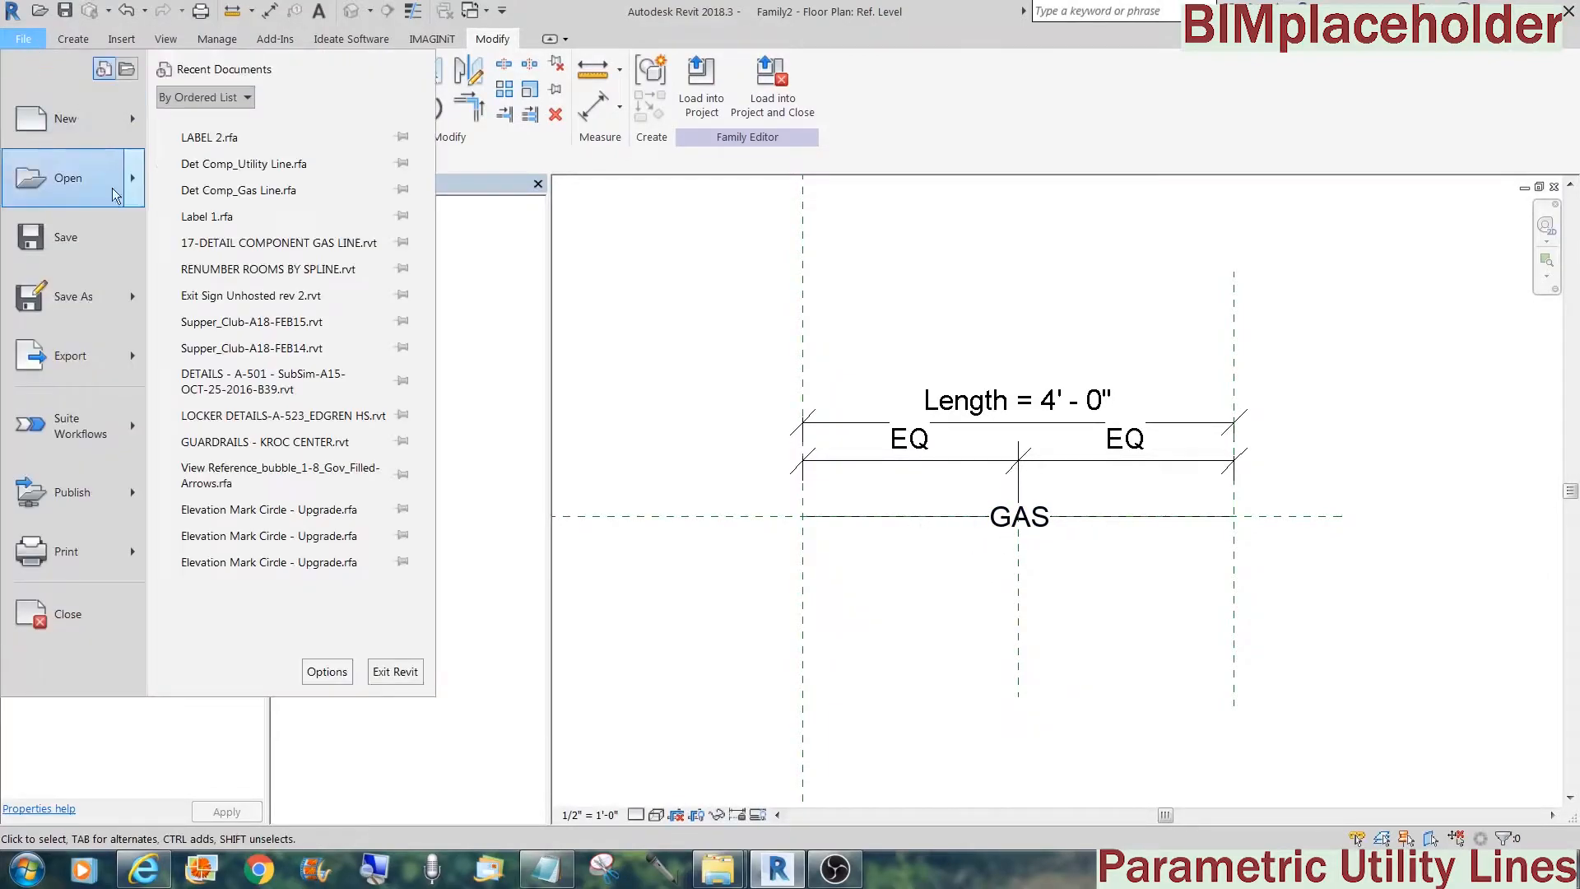
left_click(225, 205)
type("DETAIL COMP_UTIL")
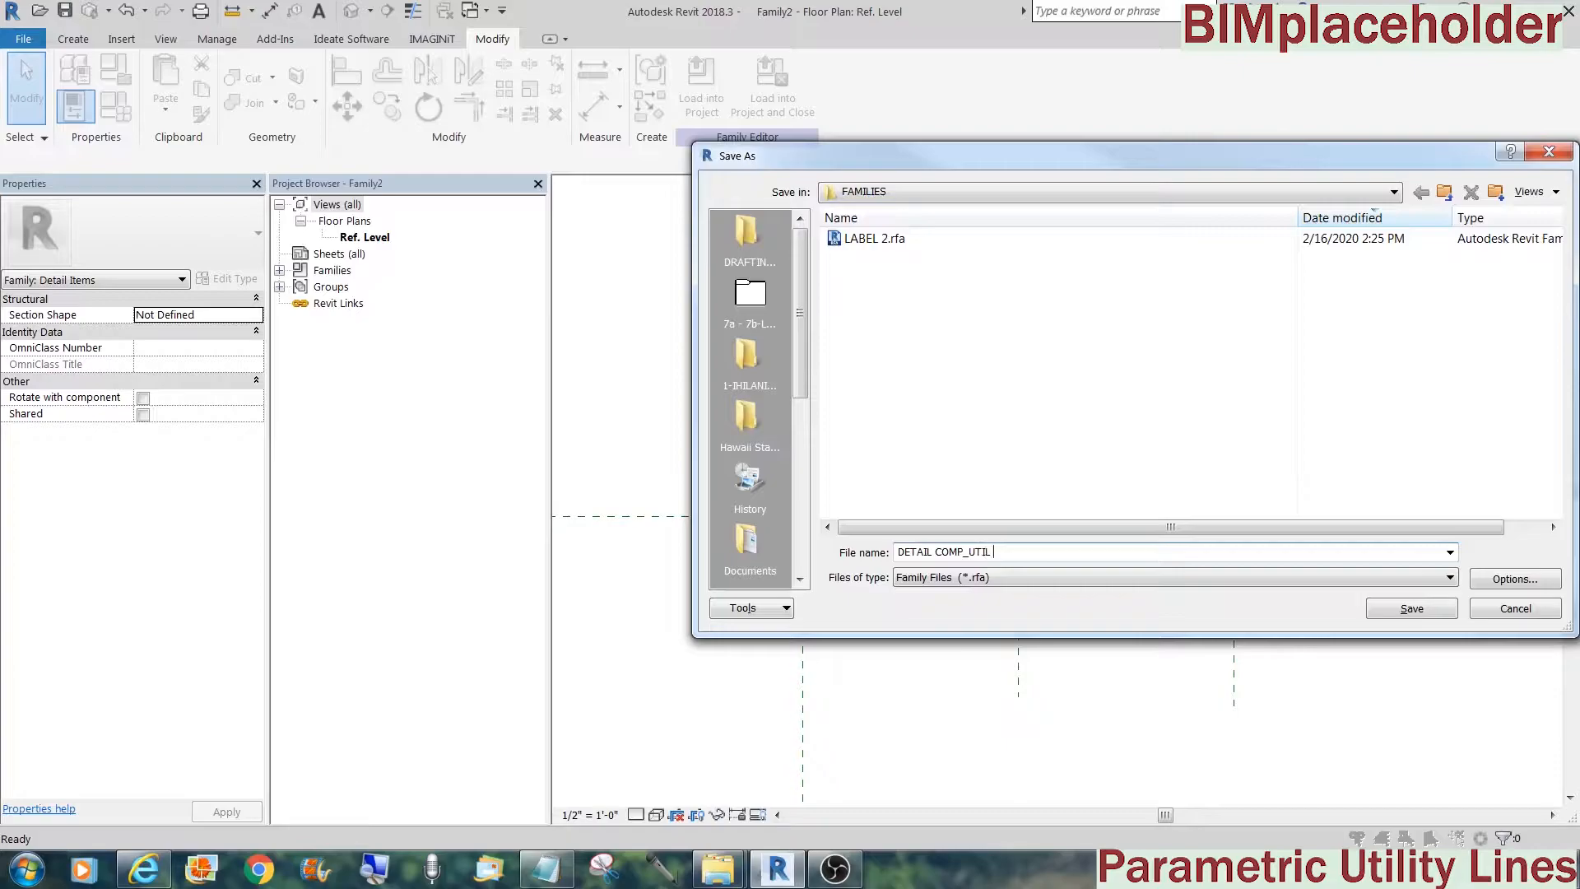
type("NE")
left_click(1414, 609)
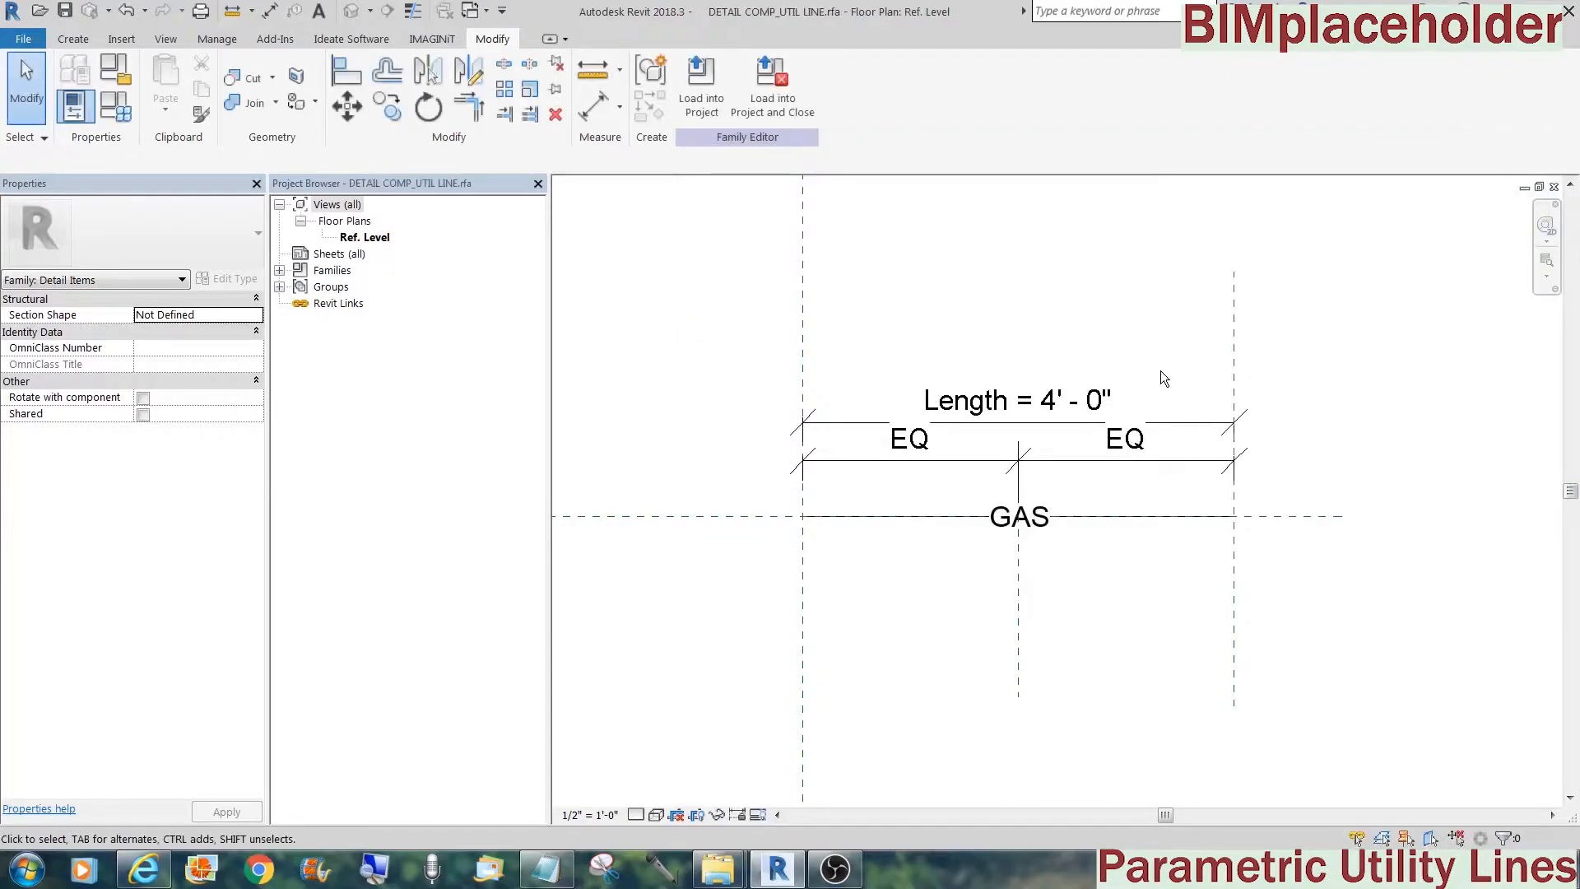
Load the family into the 17-DETAIL COMPONENT GAS LINE.rvt project only
left_click(688, 81)
left_click(893, 346)
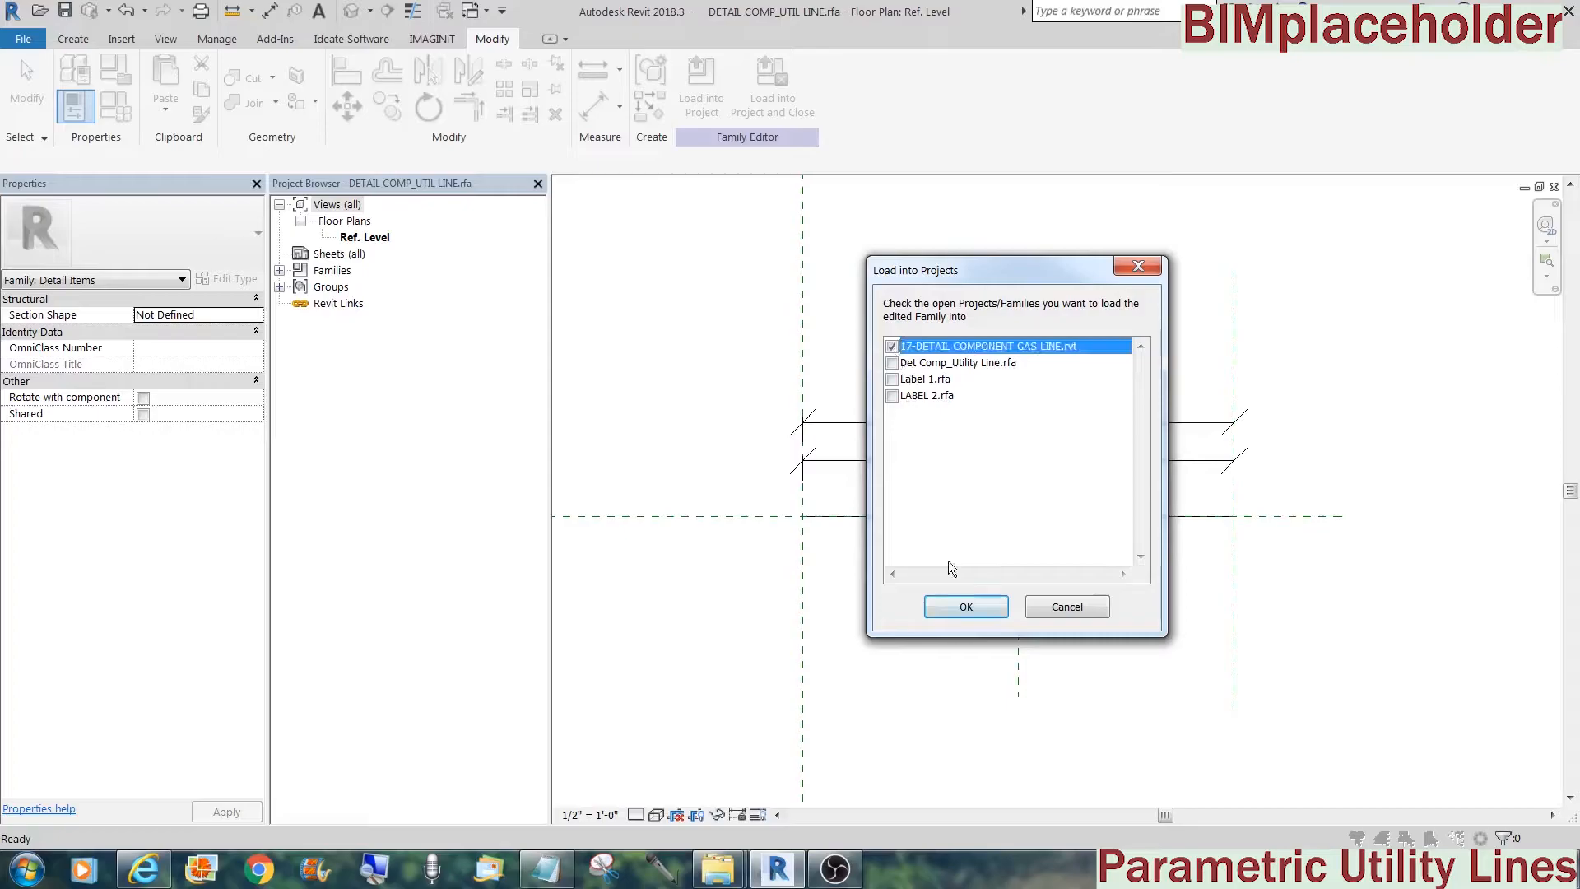
left_click(956, 605)
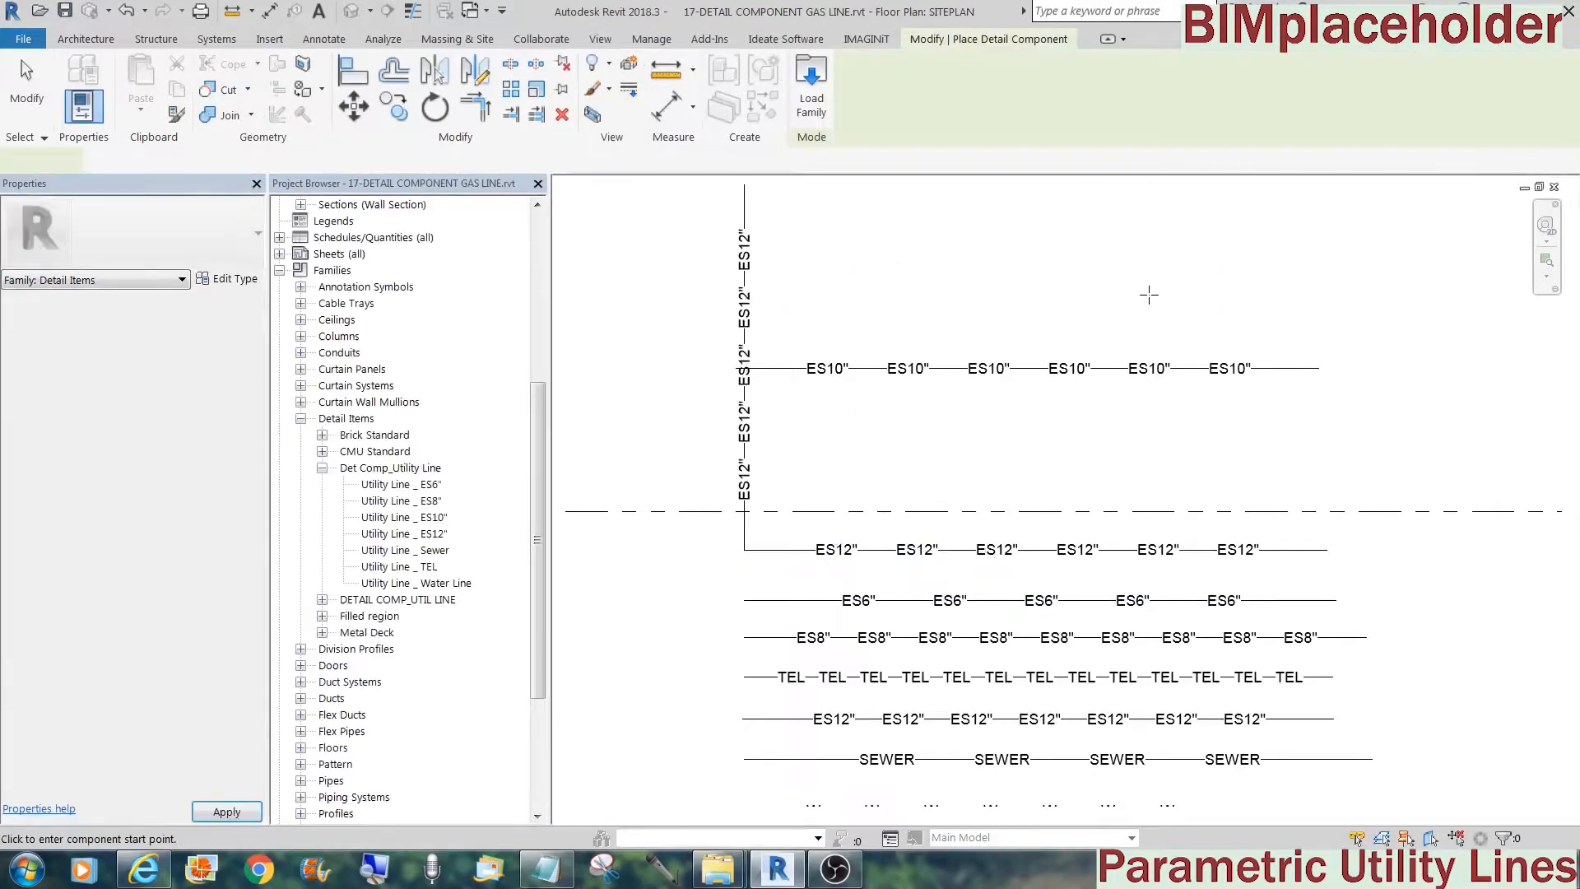
Place a horizontal DETAIL COMP_UTIL LINE component about 100' 6" long in empty space above the ES10" line
middle_click_drag(1064, 233, 1094, 512)
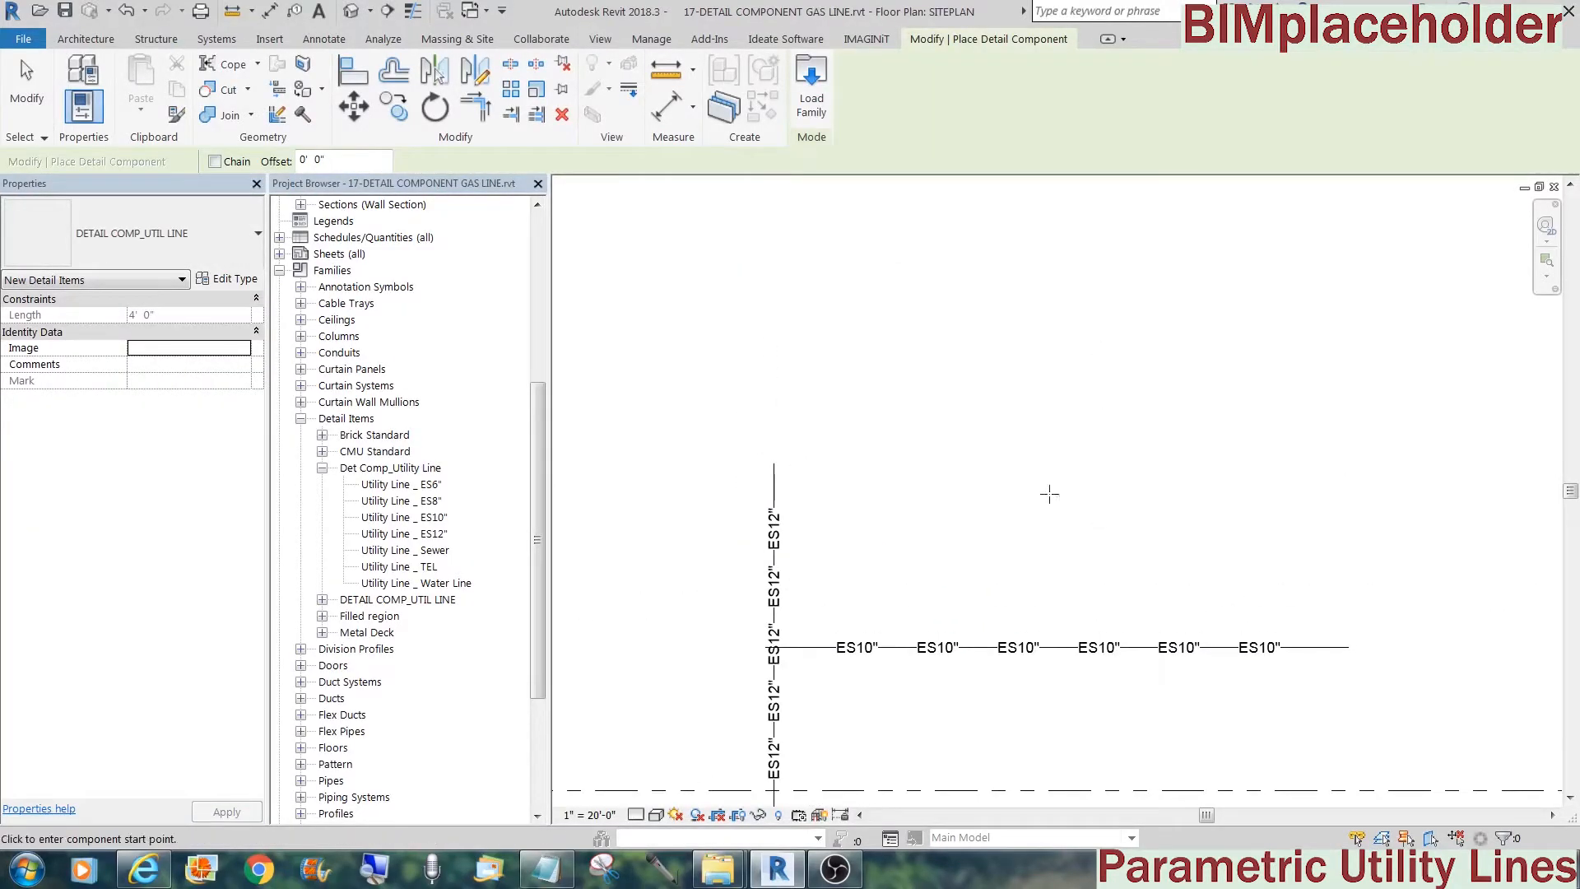
left_click(787, 302)
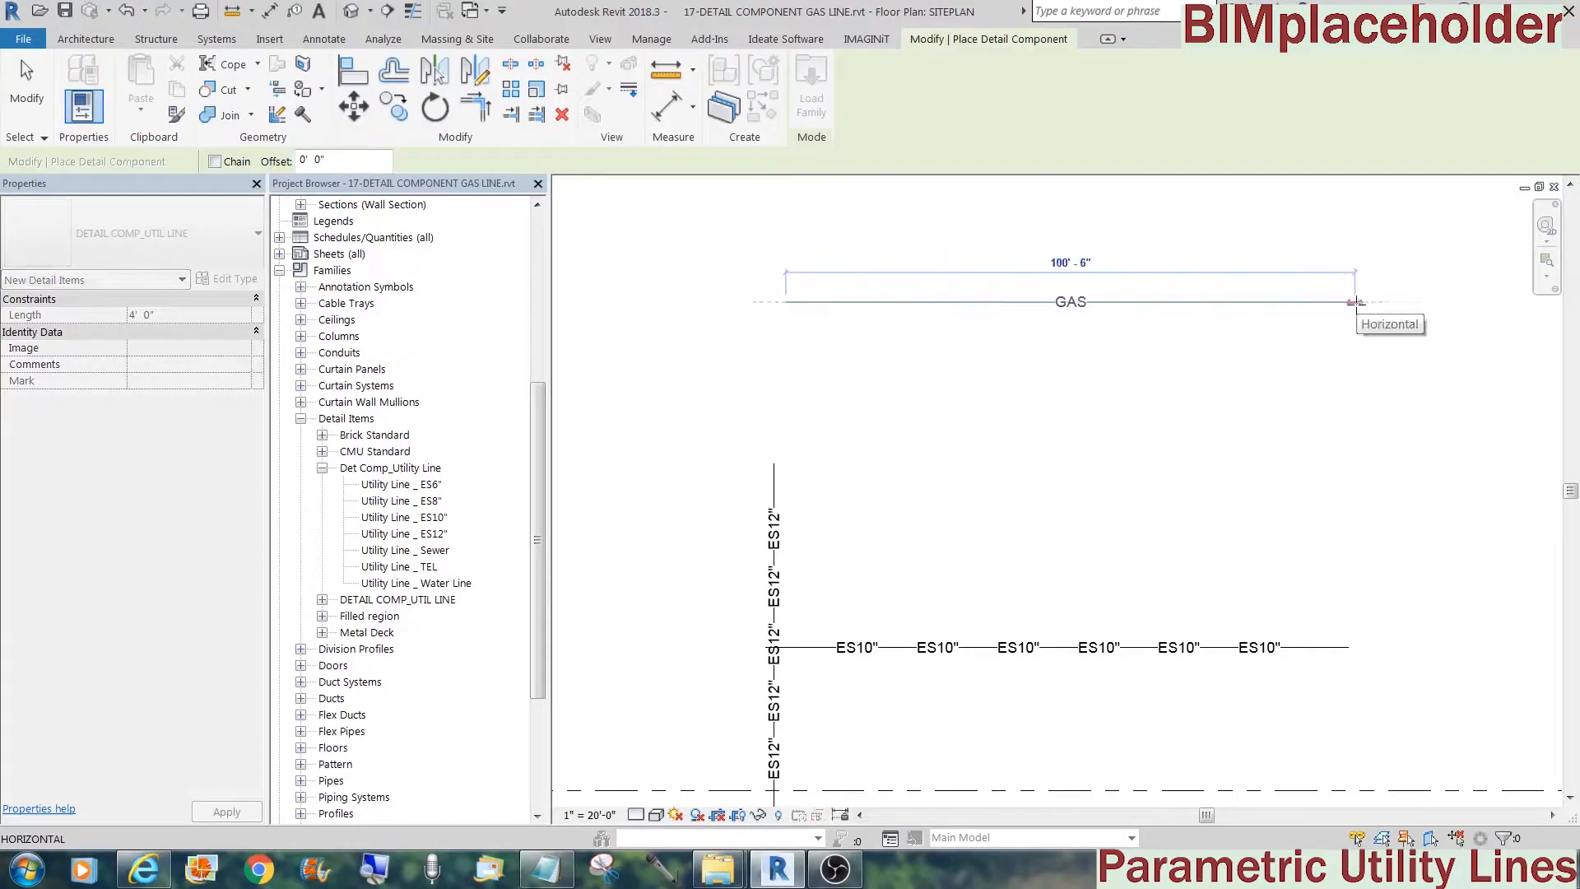
left_click(1356, 302)
key("Escape")
key("Escape")
left_click(1045, 303)
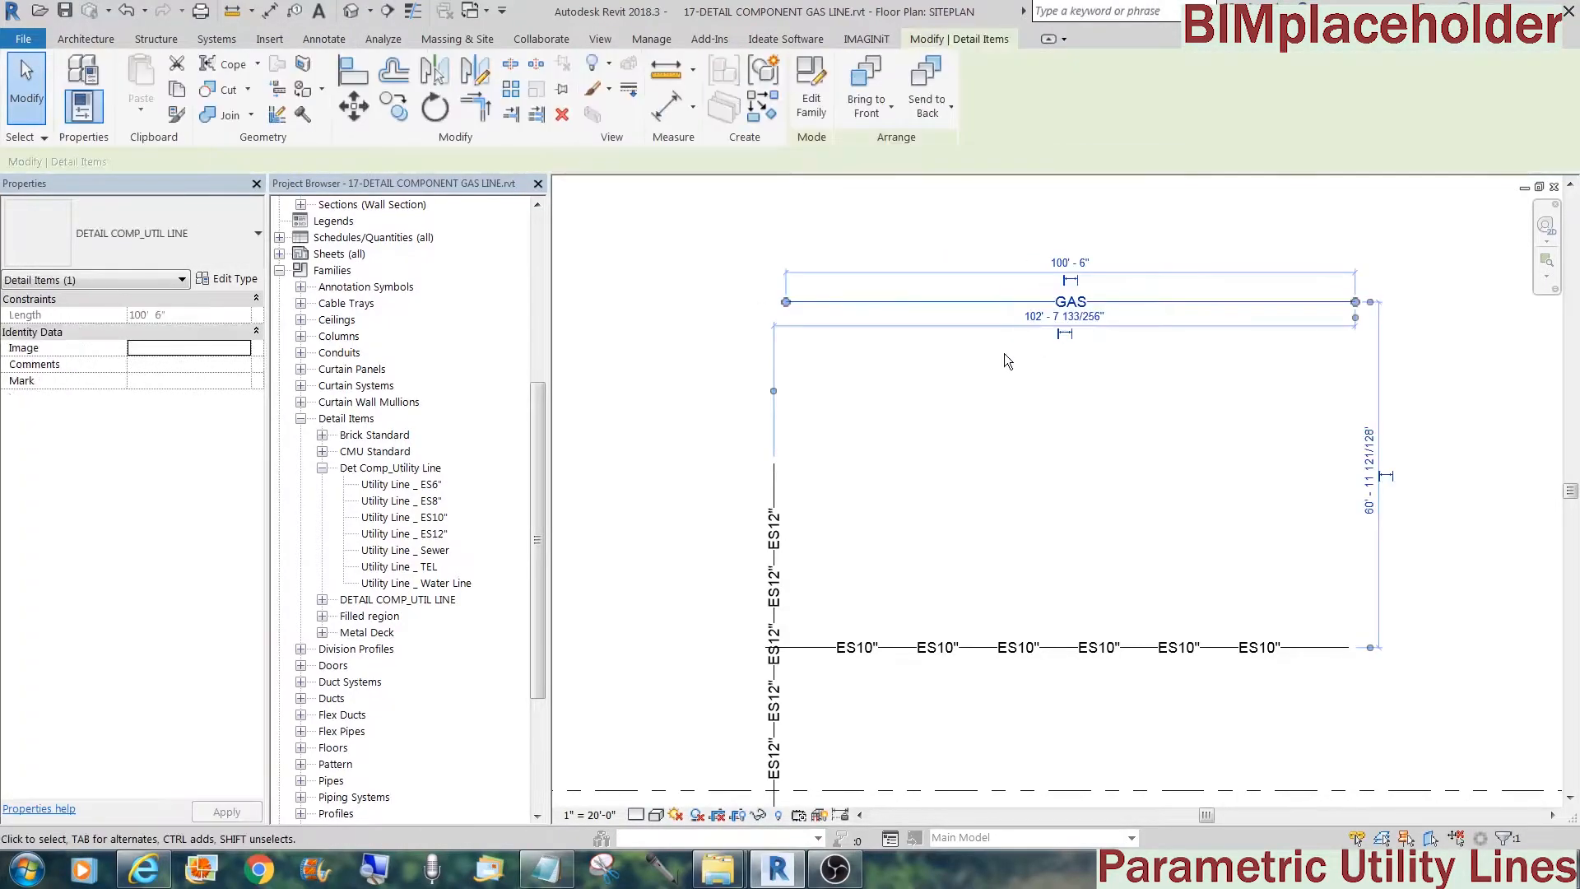
key("Escape")
Return to the DETAIL COMP_UTIL LINE family and copy the middle vertical reference plane to about 10" inside the left end plane
left_click(471, 13)
left_click(393, 63)
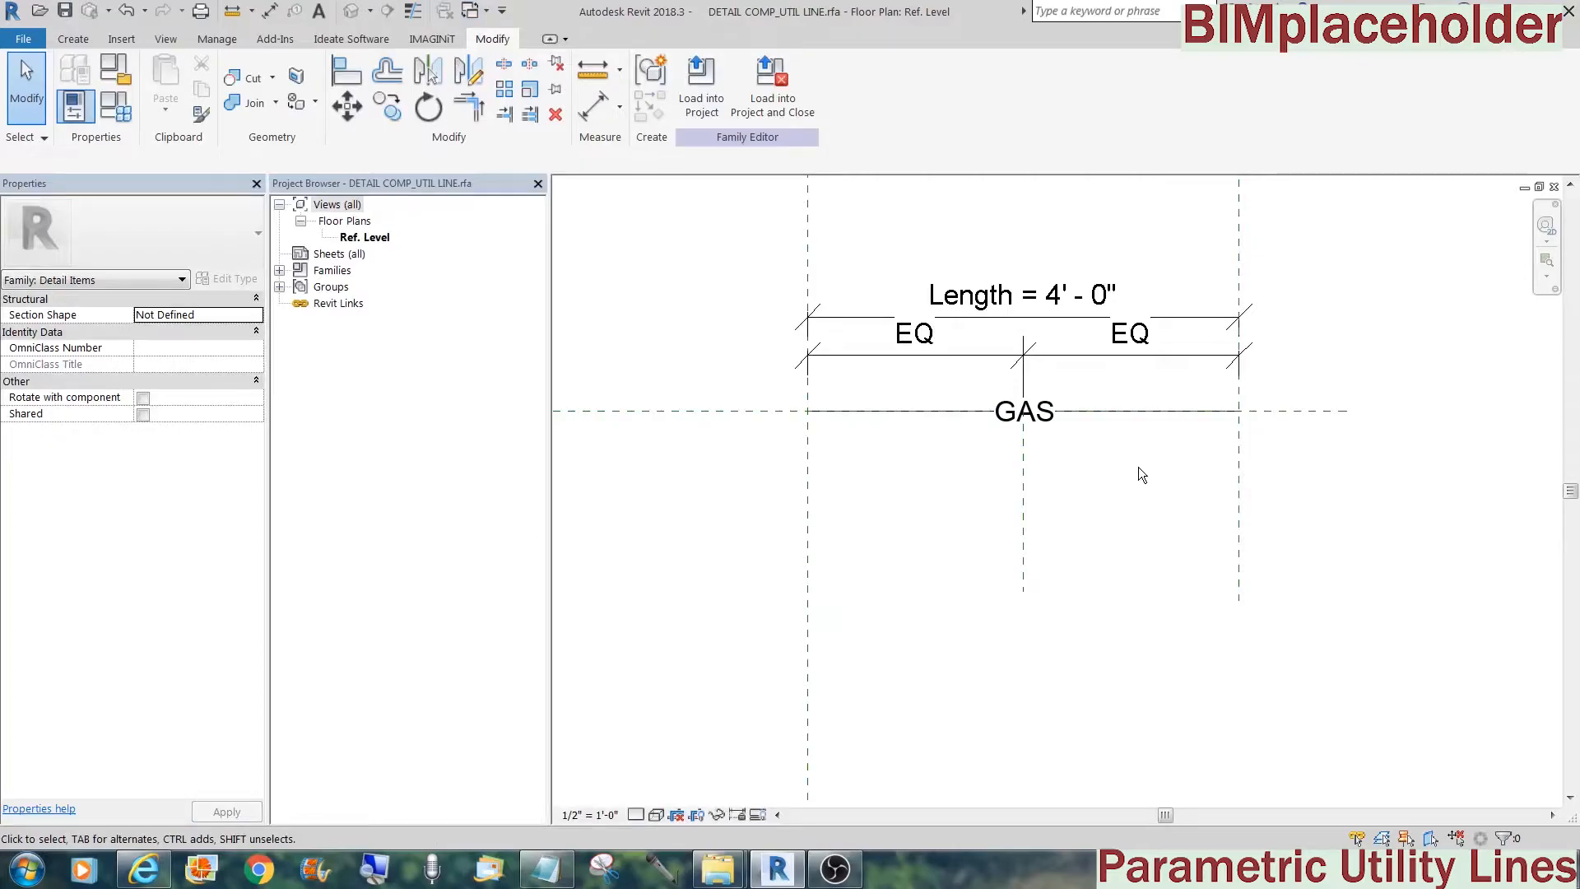
left_click(1023, 476)
left_click_drag(1023, 475, 899, 455)
left_click(920, 504)
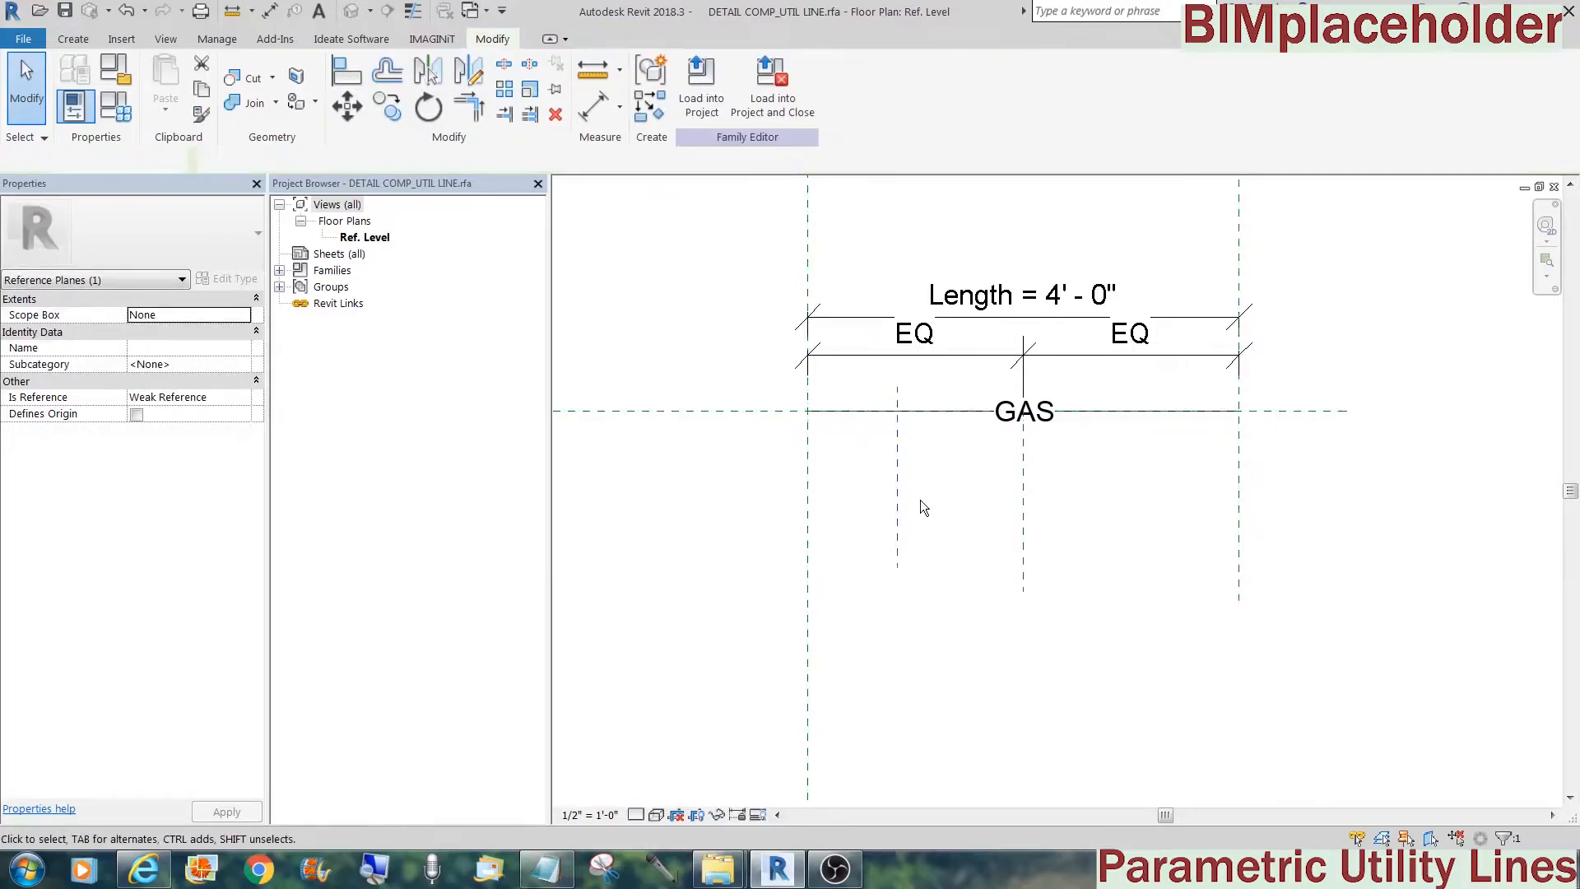
Mirror a copy of the new reference plane about the middle vertical reference plane
left_click(897, 496)
key("m")
key("m")
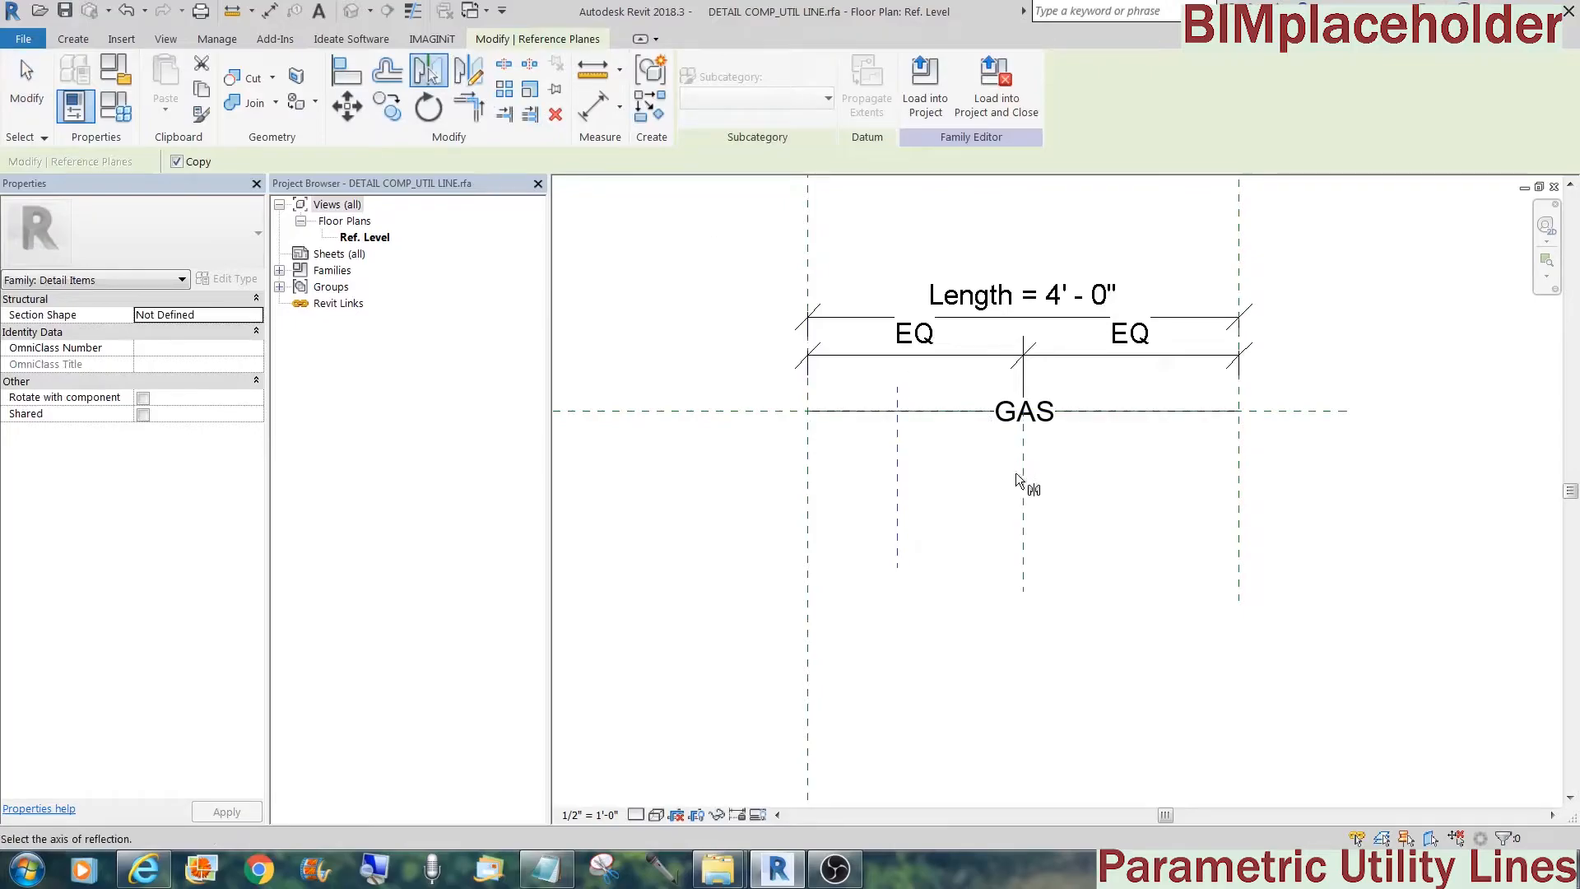
left_click(1019, 477)
key("Escape")
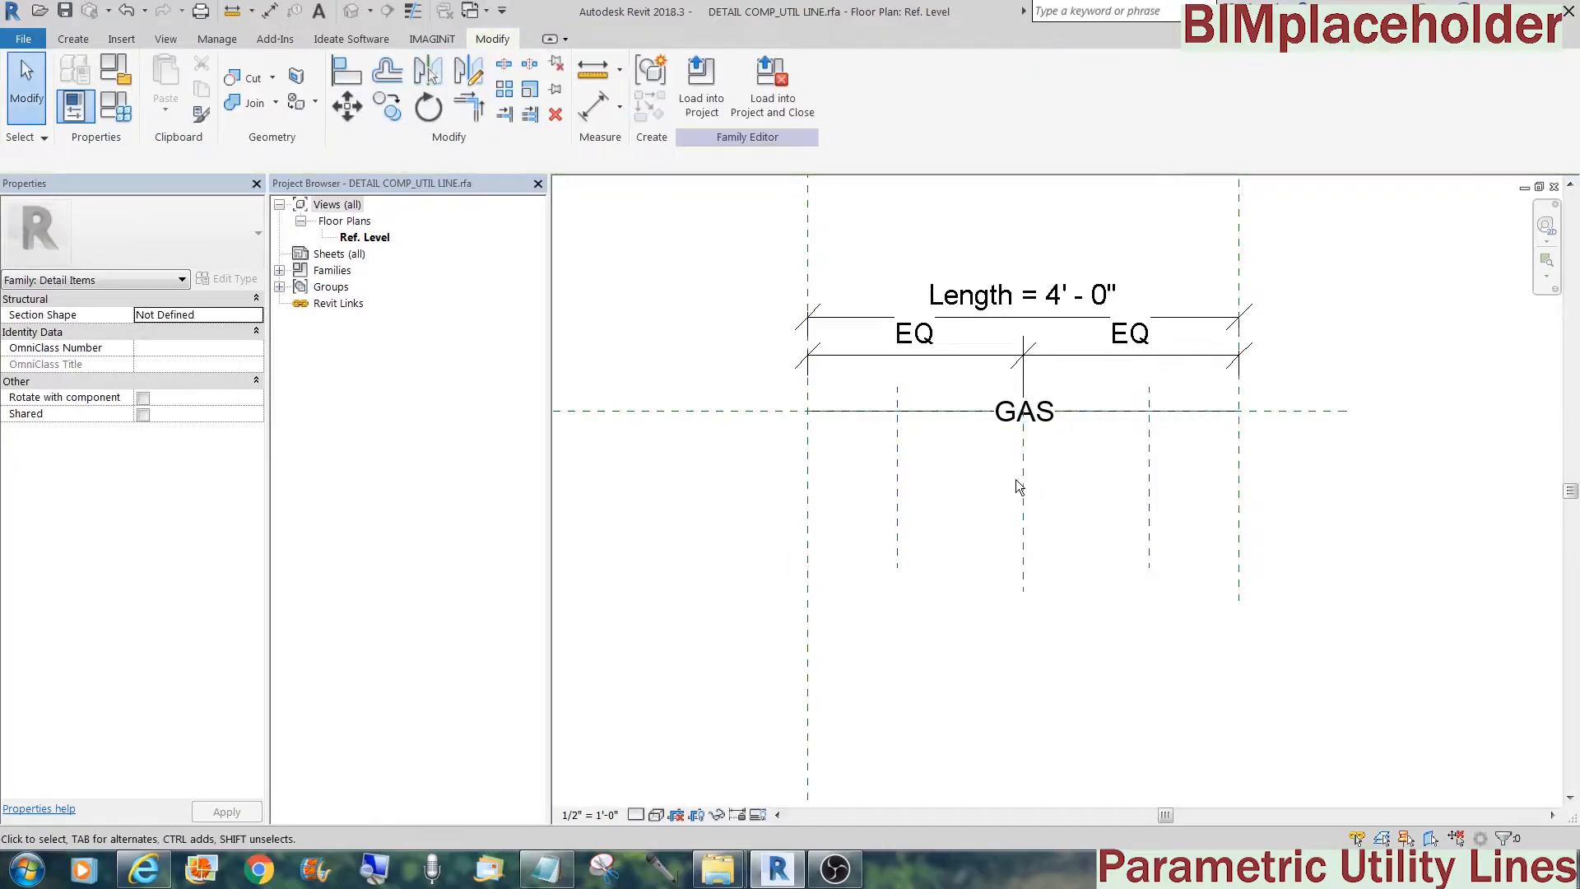
Dimension each inner reference plane to its nearest end reference plane, placing both dimensions below the line
key("d")
key("i")
left_click(899, 518)
left_click(809, 525)
left_click(834, 594)
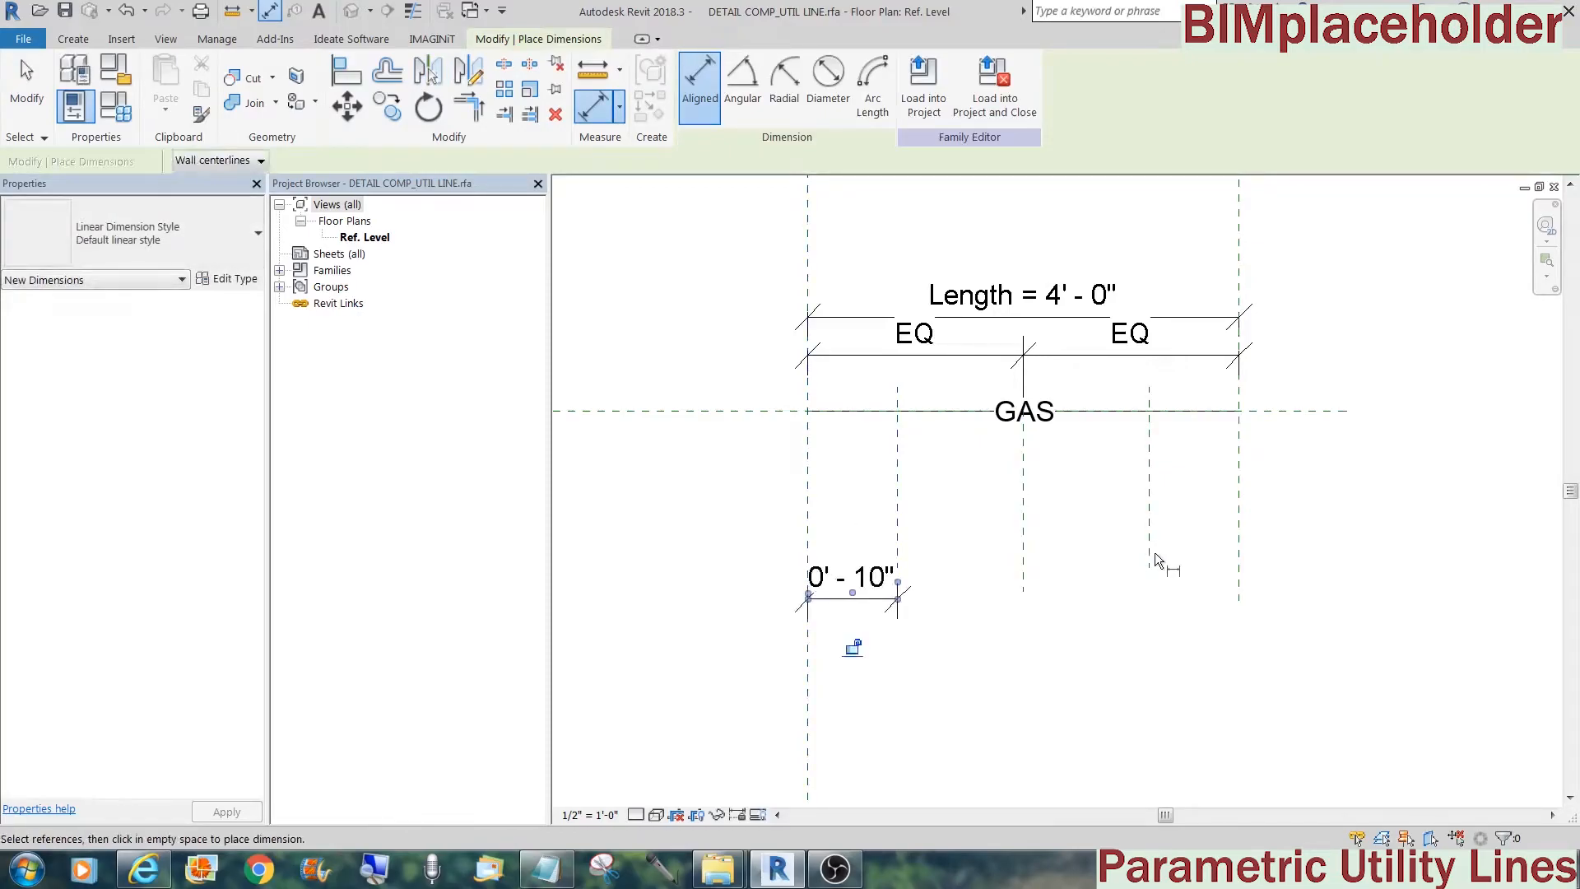
left_click(1149, 553)
left_click(1241, 553)
left_click(1208, 597)
key("Escape")
Label both end-offset dimensions with a new instance family parameter named Hidden Dimension, grouped under Dimensions
left_click(901, 600, "ctrl")
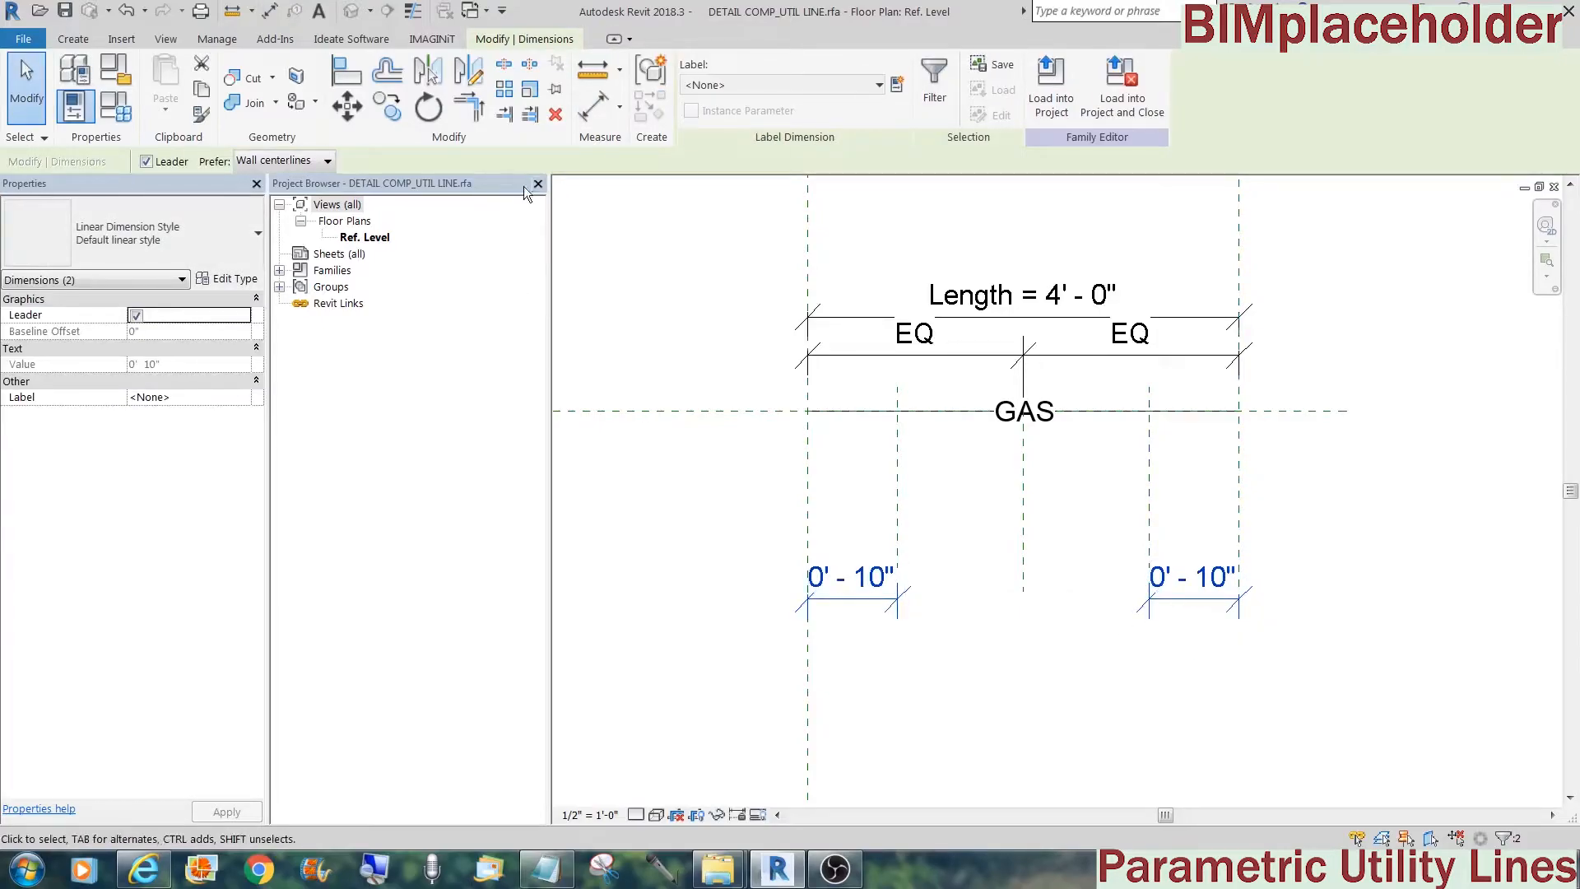
left_click(892, 91)
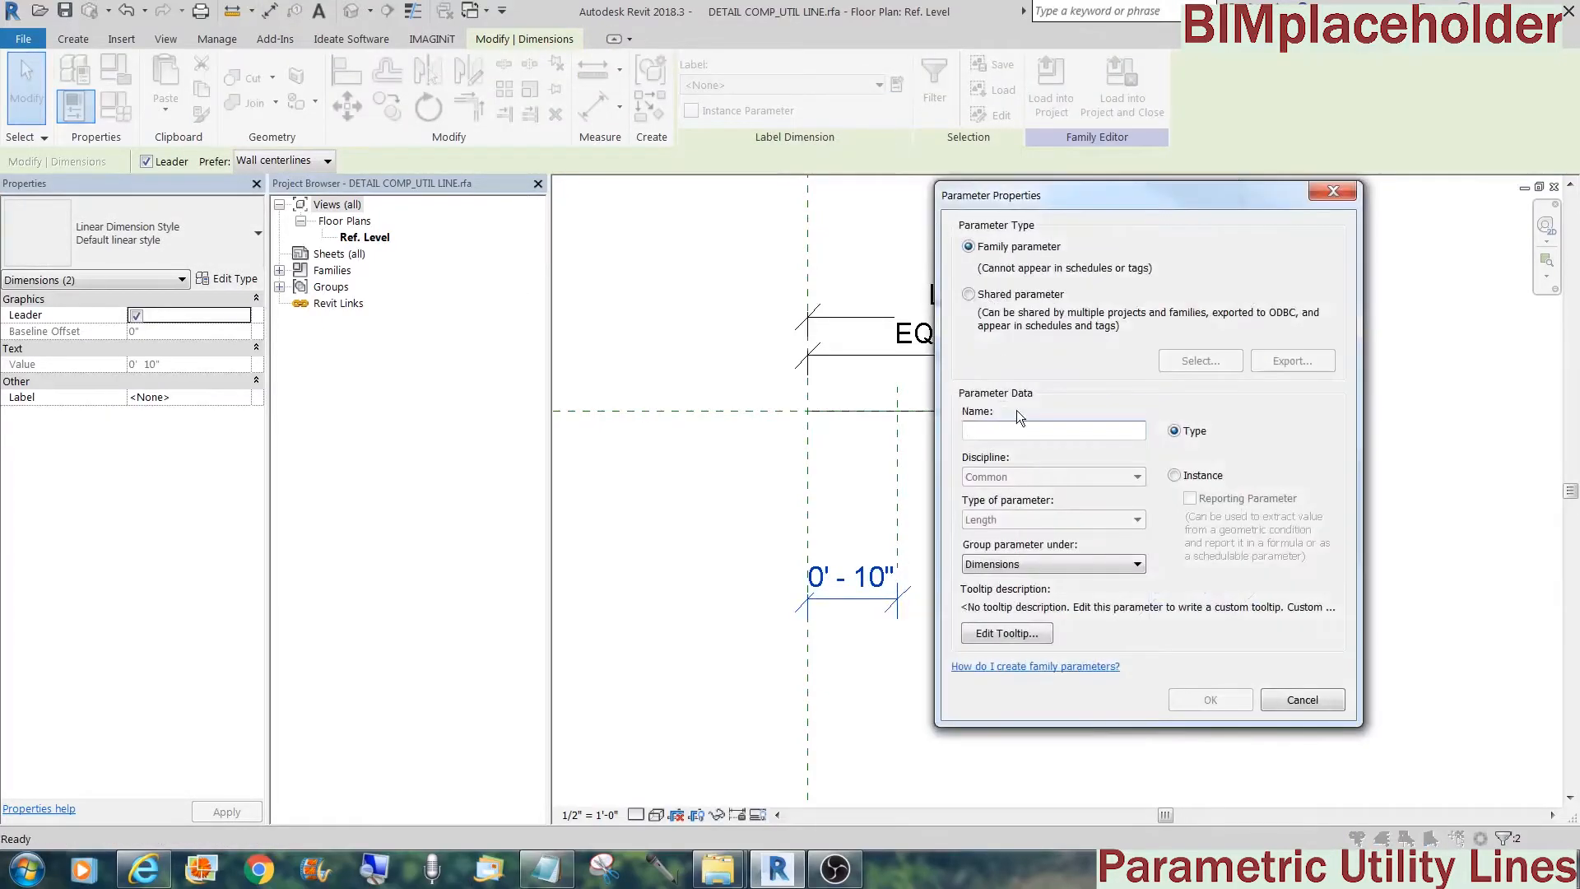
type("Hidden Dimension")
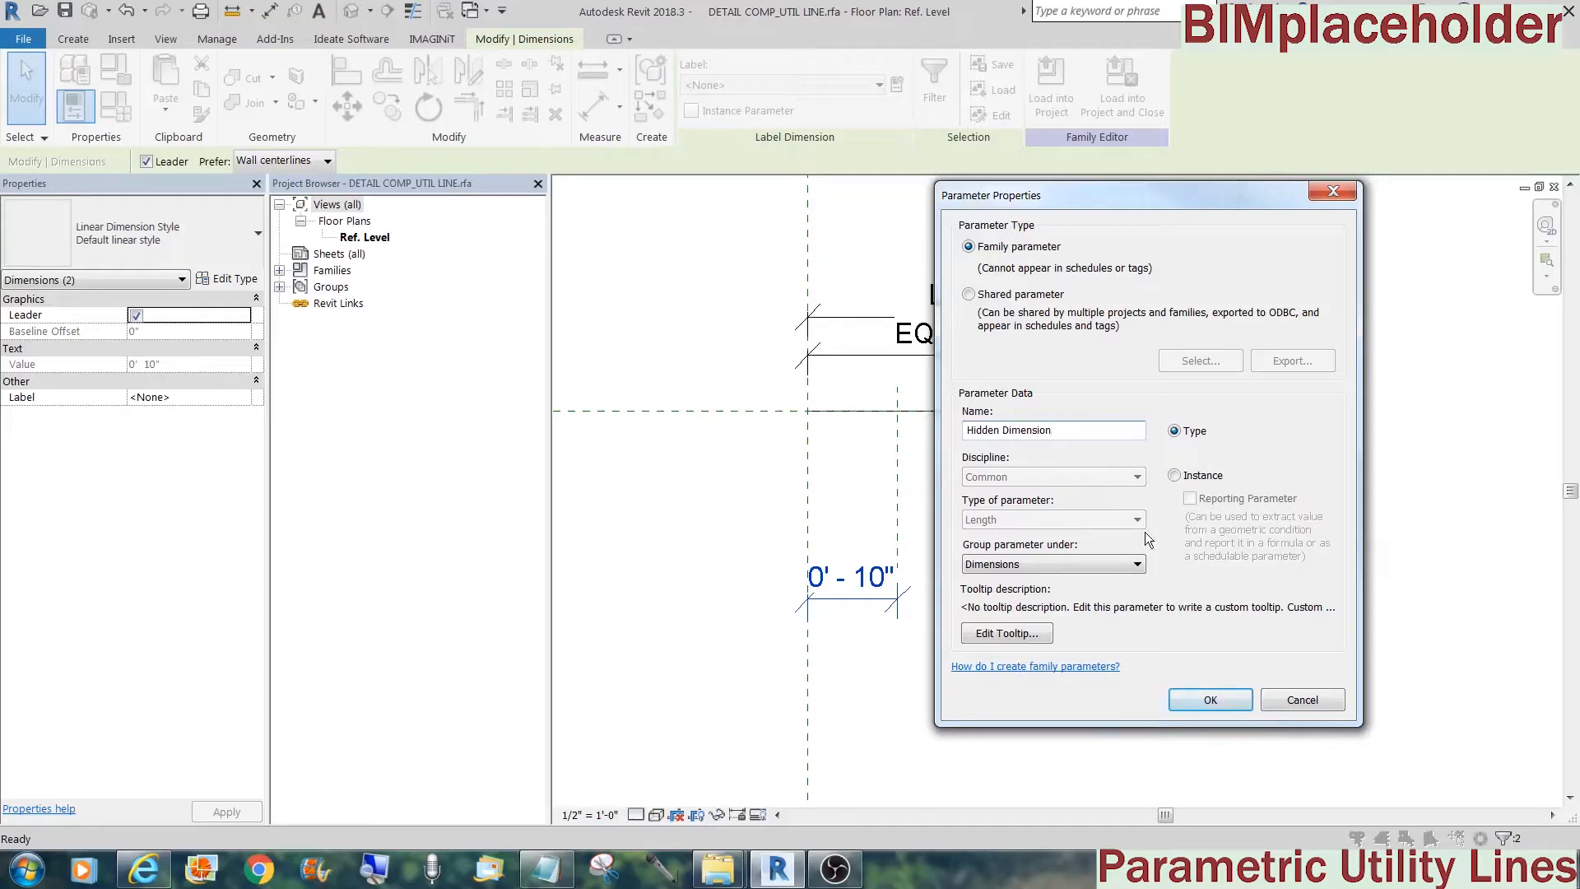
left_click(1175, 476)
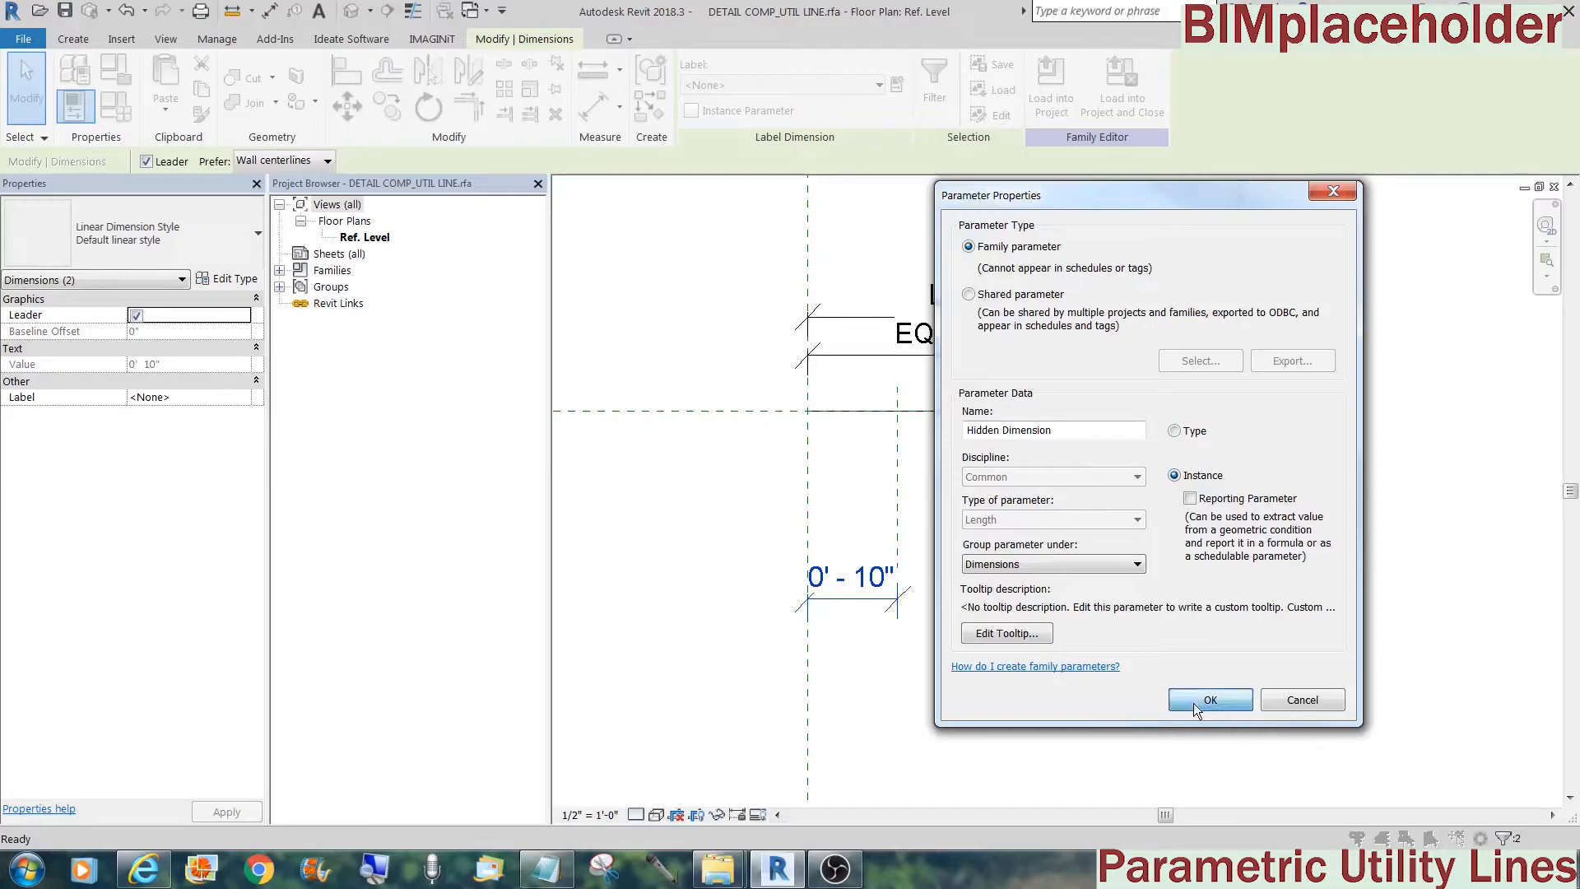
left_click(1193, 701)
key("Escape")
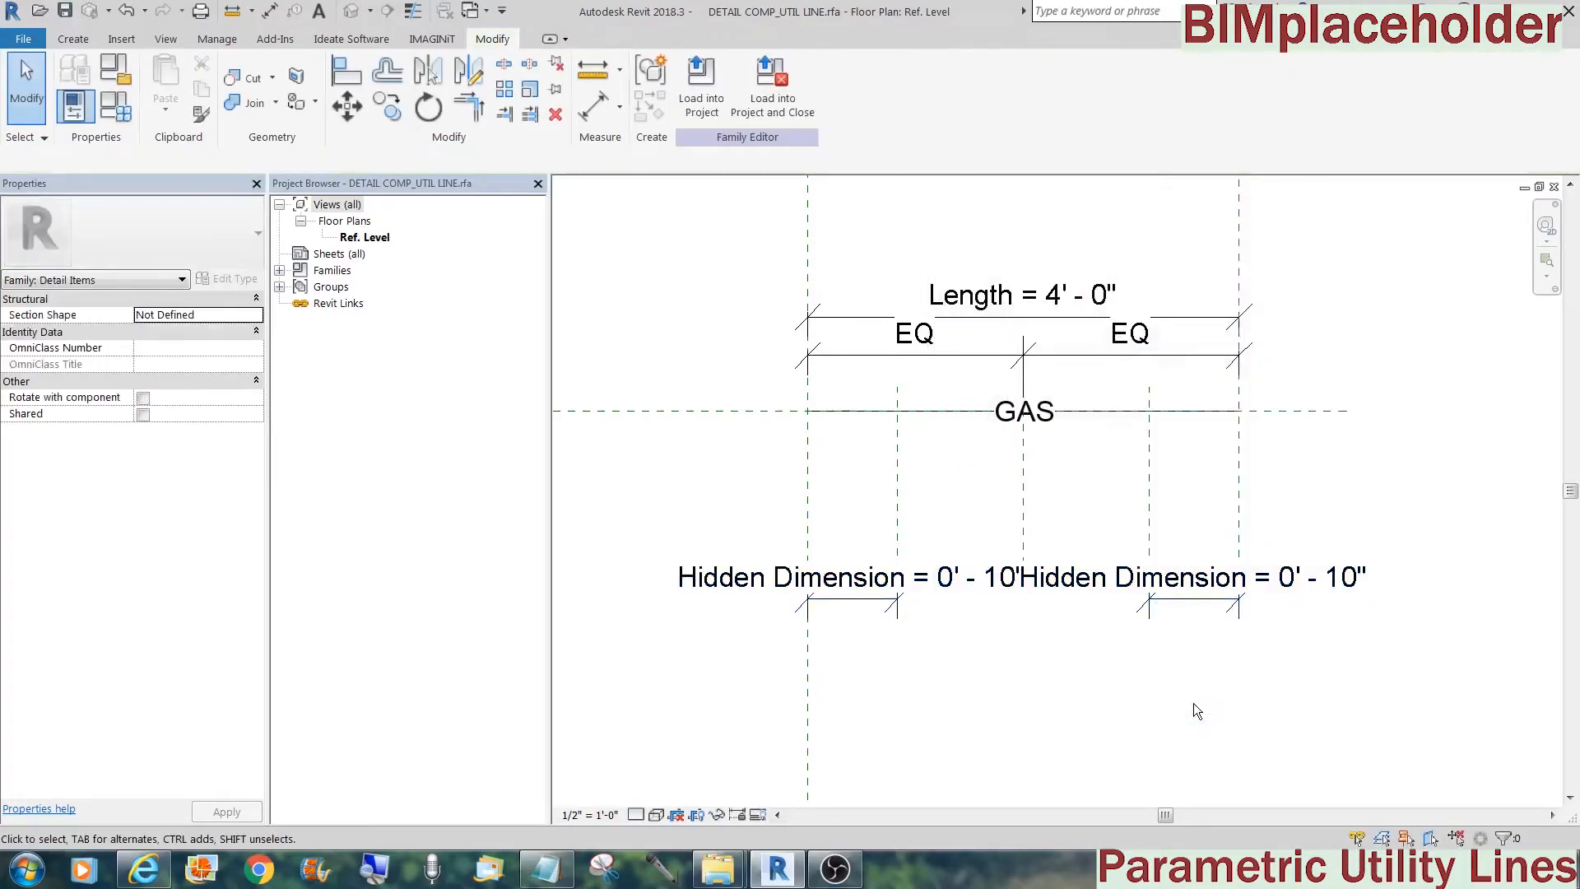
Place a second LABEL 2 annotation symbol just below the line, between the left end plane and the left inner plane
left_click(280, 269)
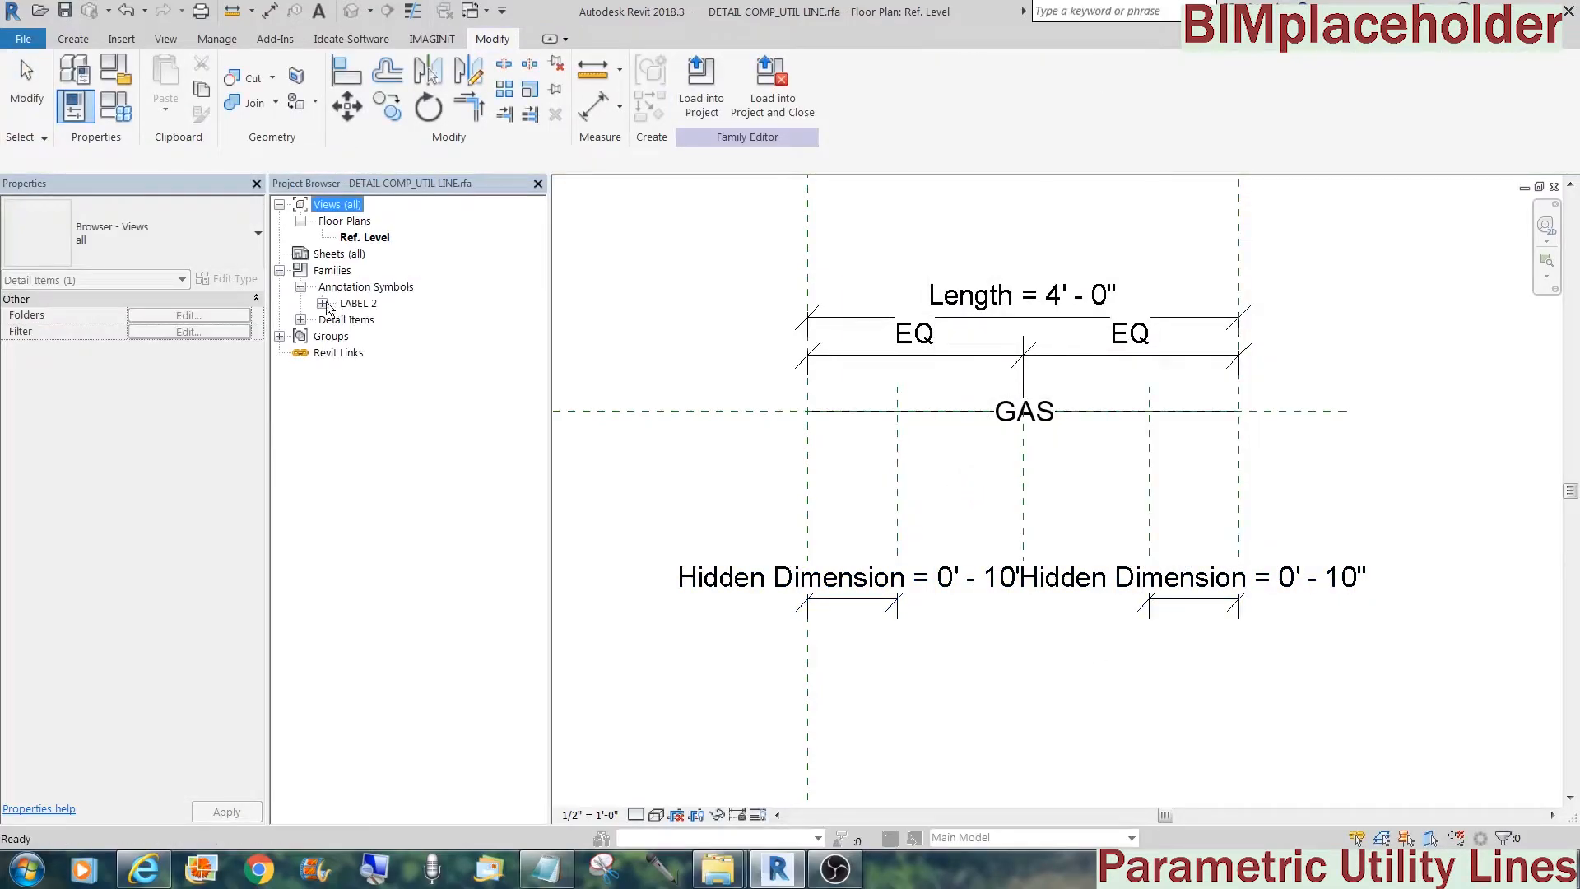
left_click(322, 303)
left_click(380, 320)
left_click_drag(517, 414, 790, 491)
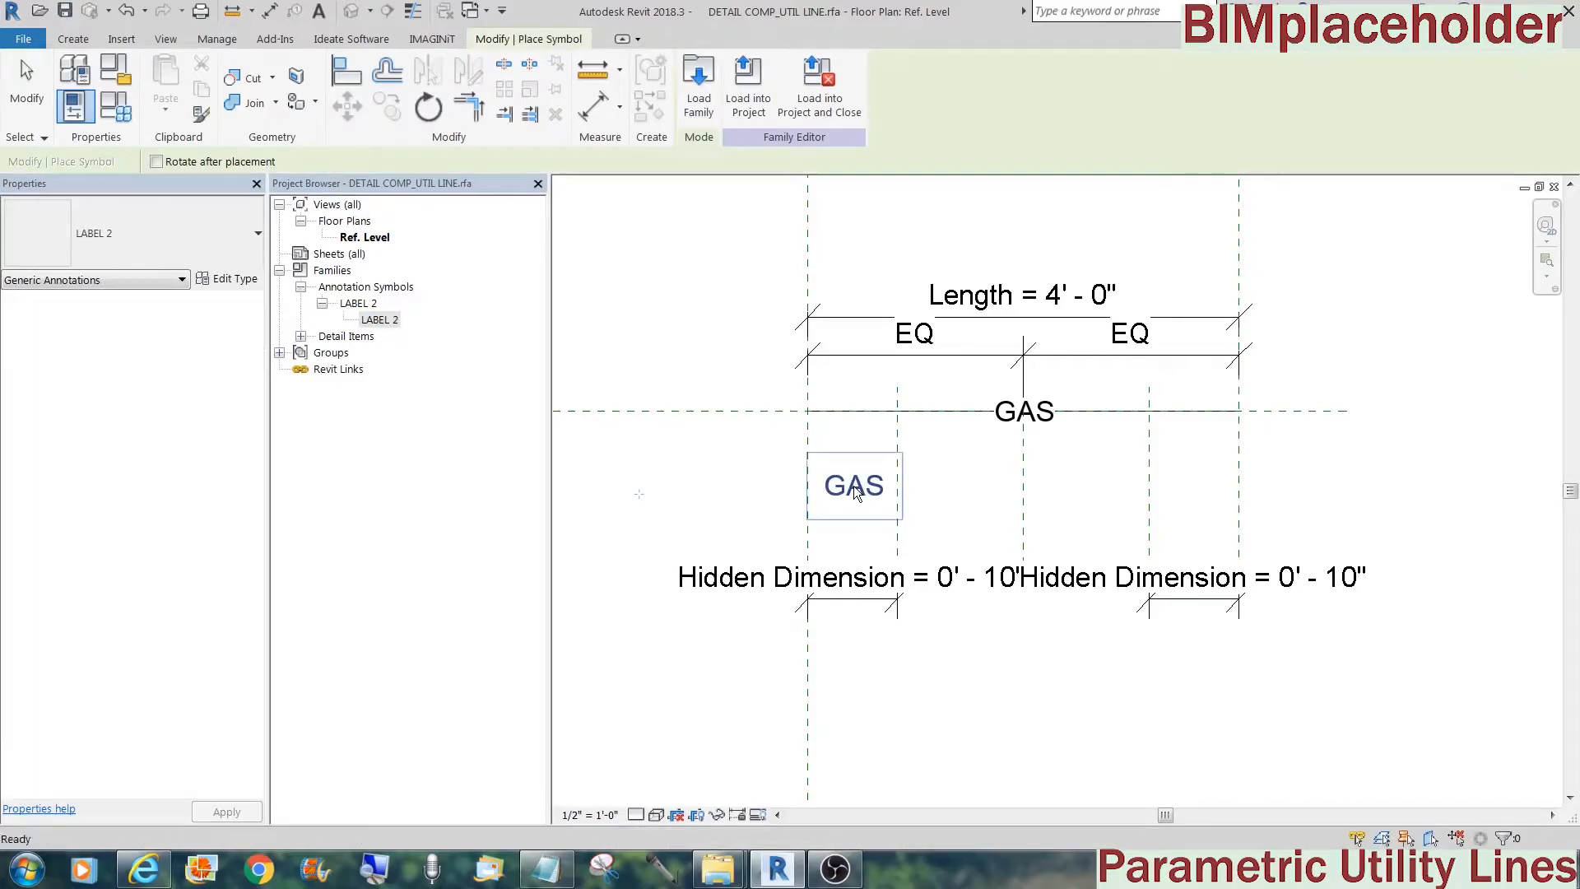
left_click(853, 486)
key("Escape")
Align the new label symbol to the horizontal reference plane and the left inner reference plane, locking both alignments
key("a")
key("l")
left_click(739, 413)
left_click(831, 485)
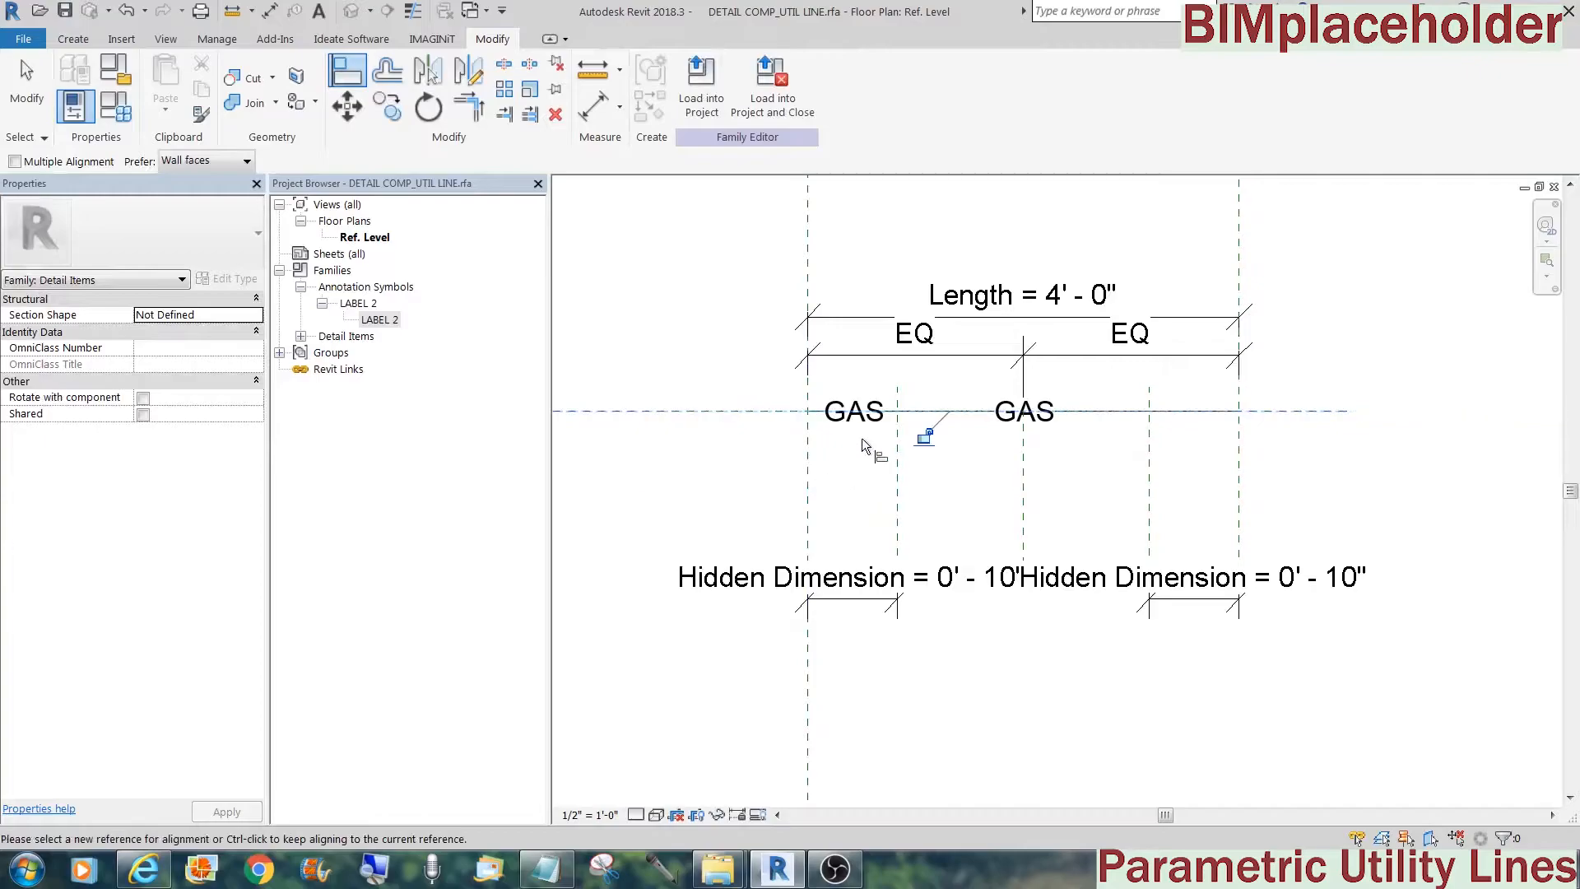
left_click(898, 467)
left_click(855, 422)
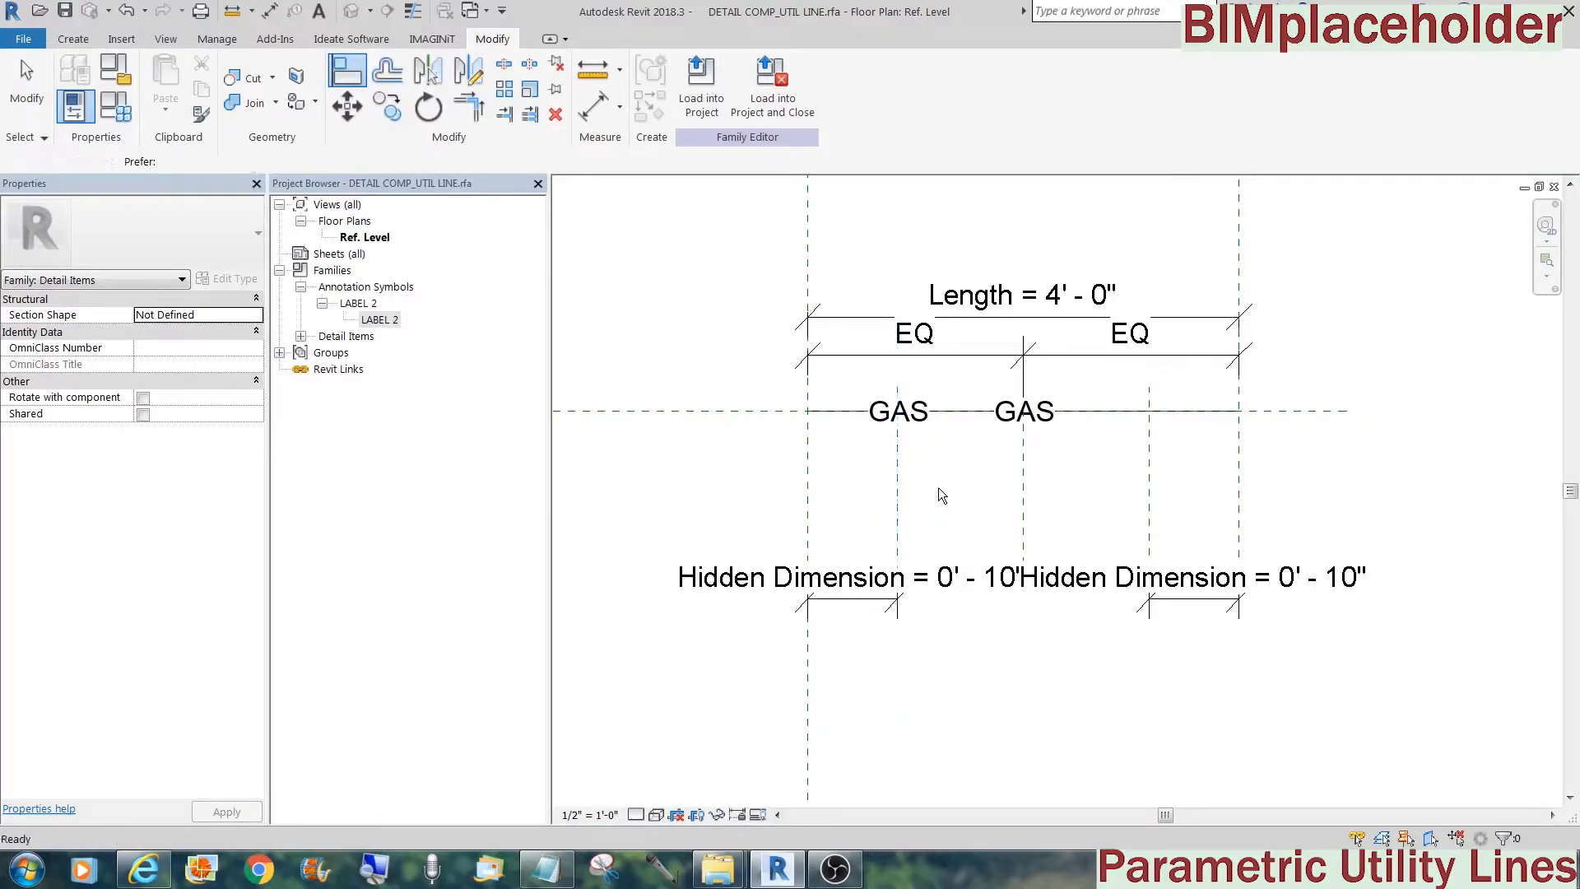
key("Escape")
key("Escape")
Move the Length and EQ dimensions together farther above the line to make room over the labels
left_click(956, 354)
left_click(961, 323, "ctrl")
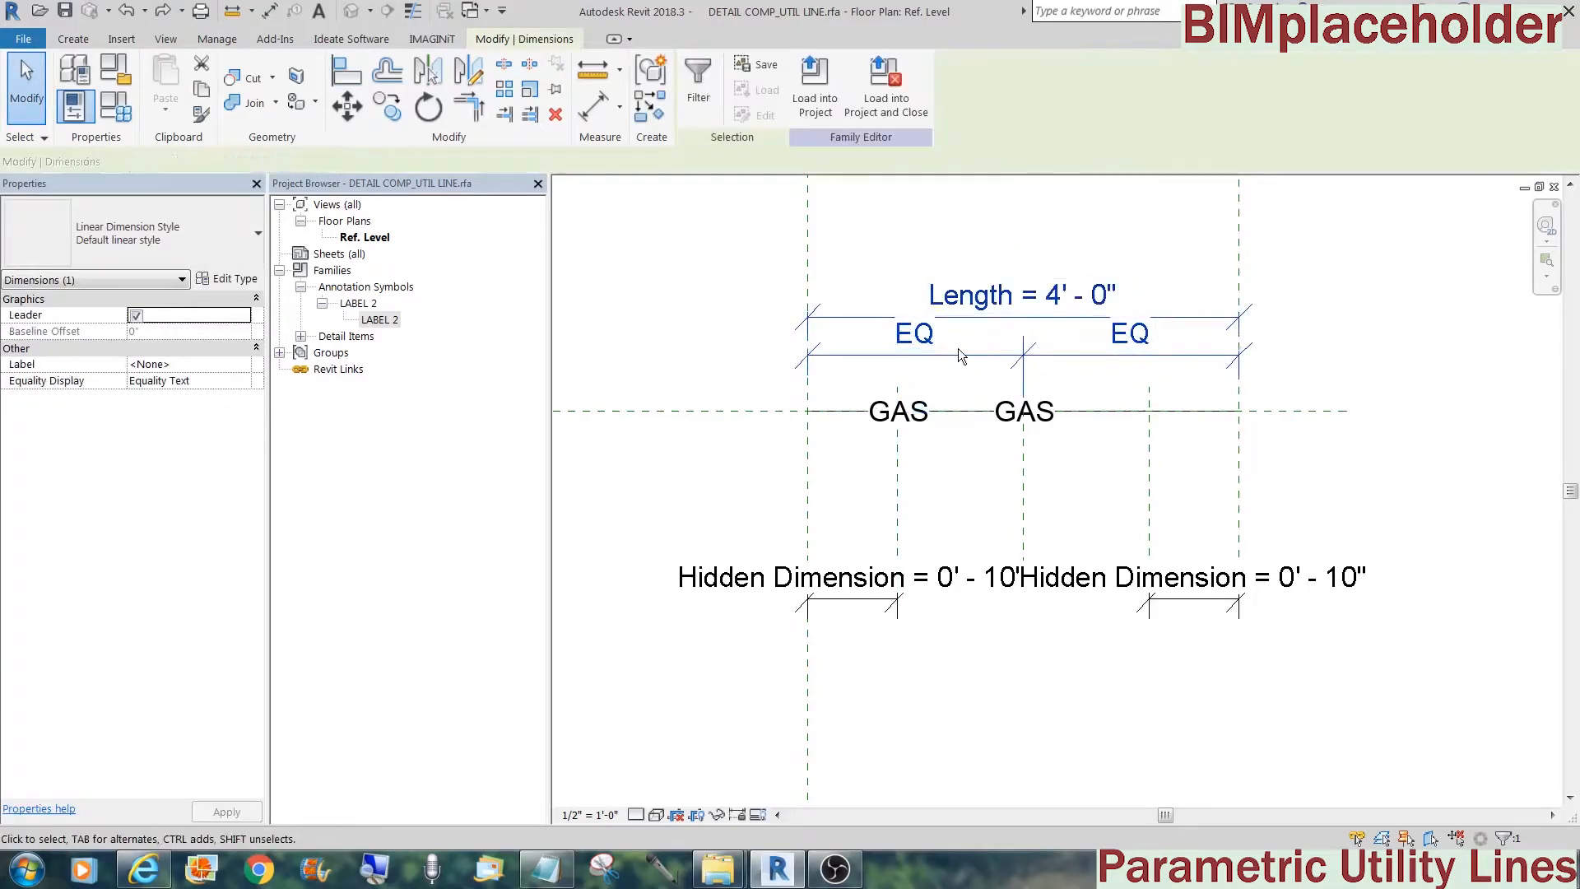
left_click_drag(958, 348, 956, 250)
left_click(879, 320)
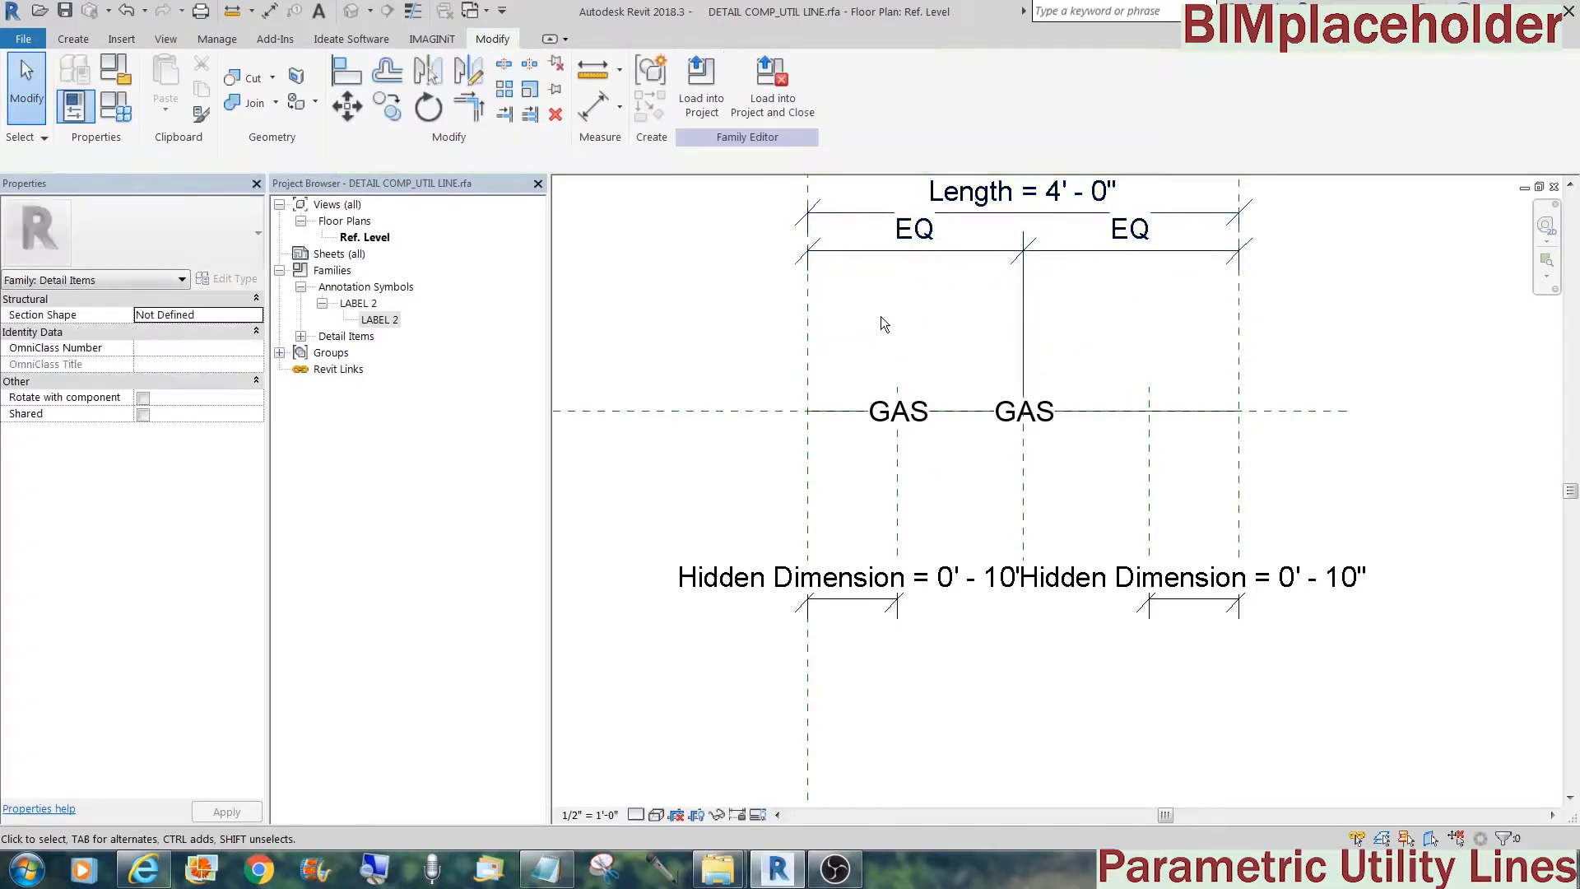
Array the left label symbol linearly up and to the right as four grouped, associated items, with the spacing set to Last
middle_click_drag(881, 318, 874, 443)
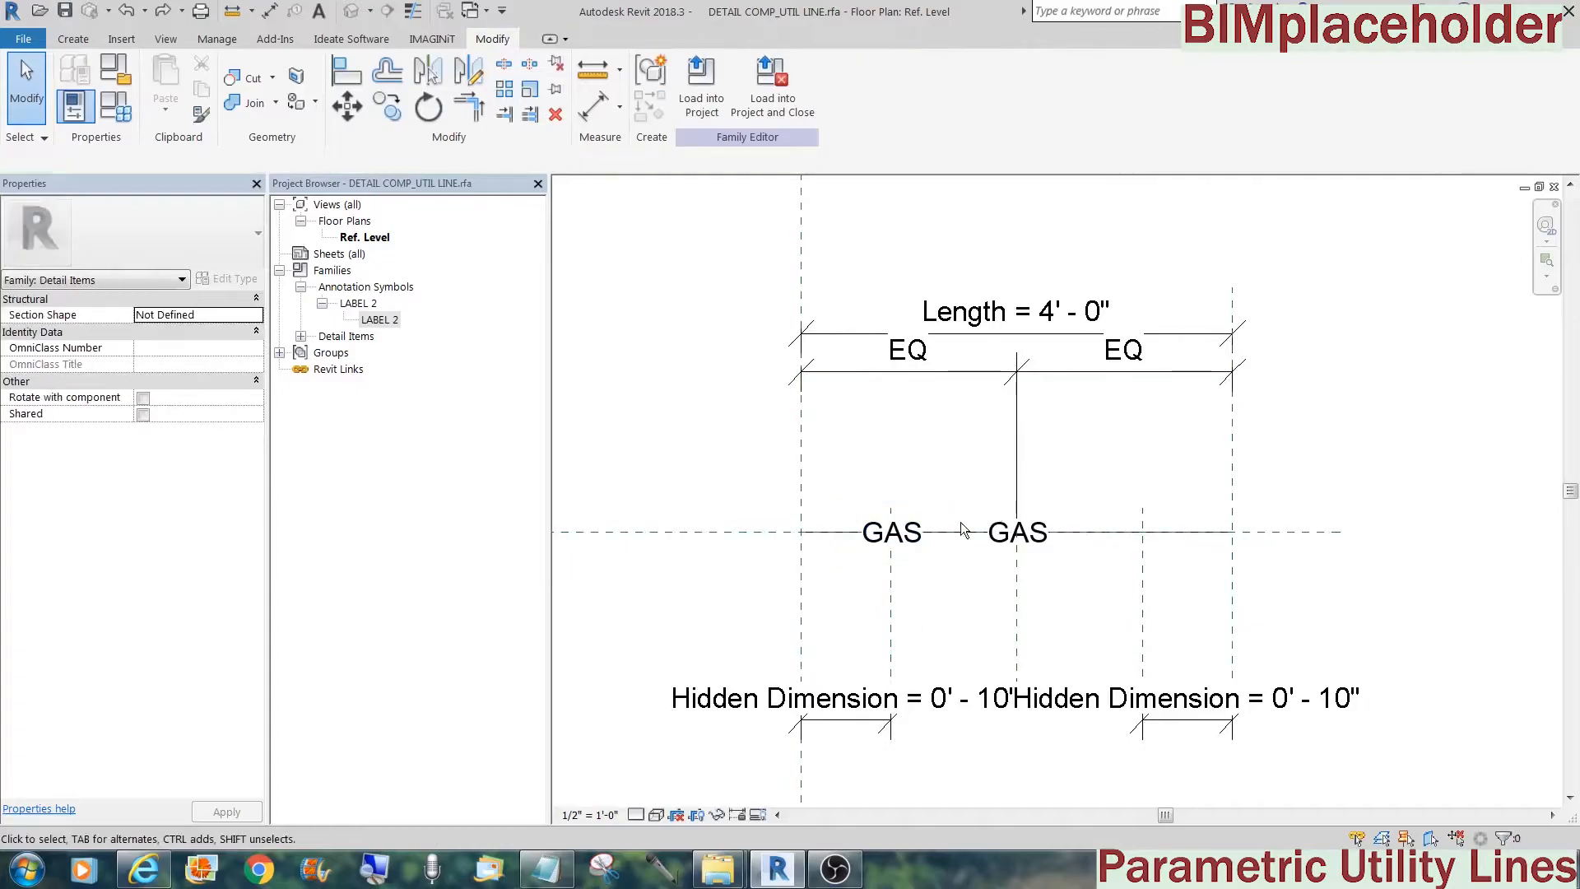
left_click(926, 539)
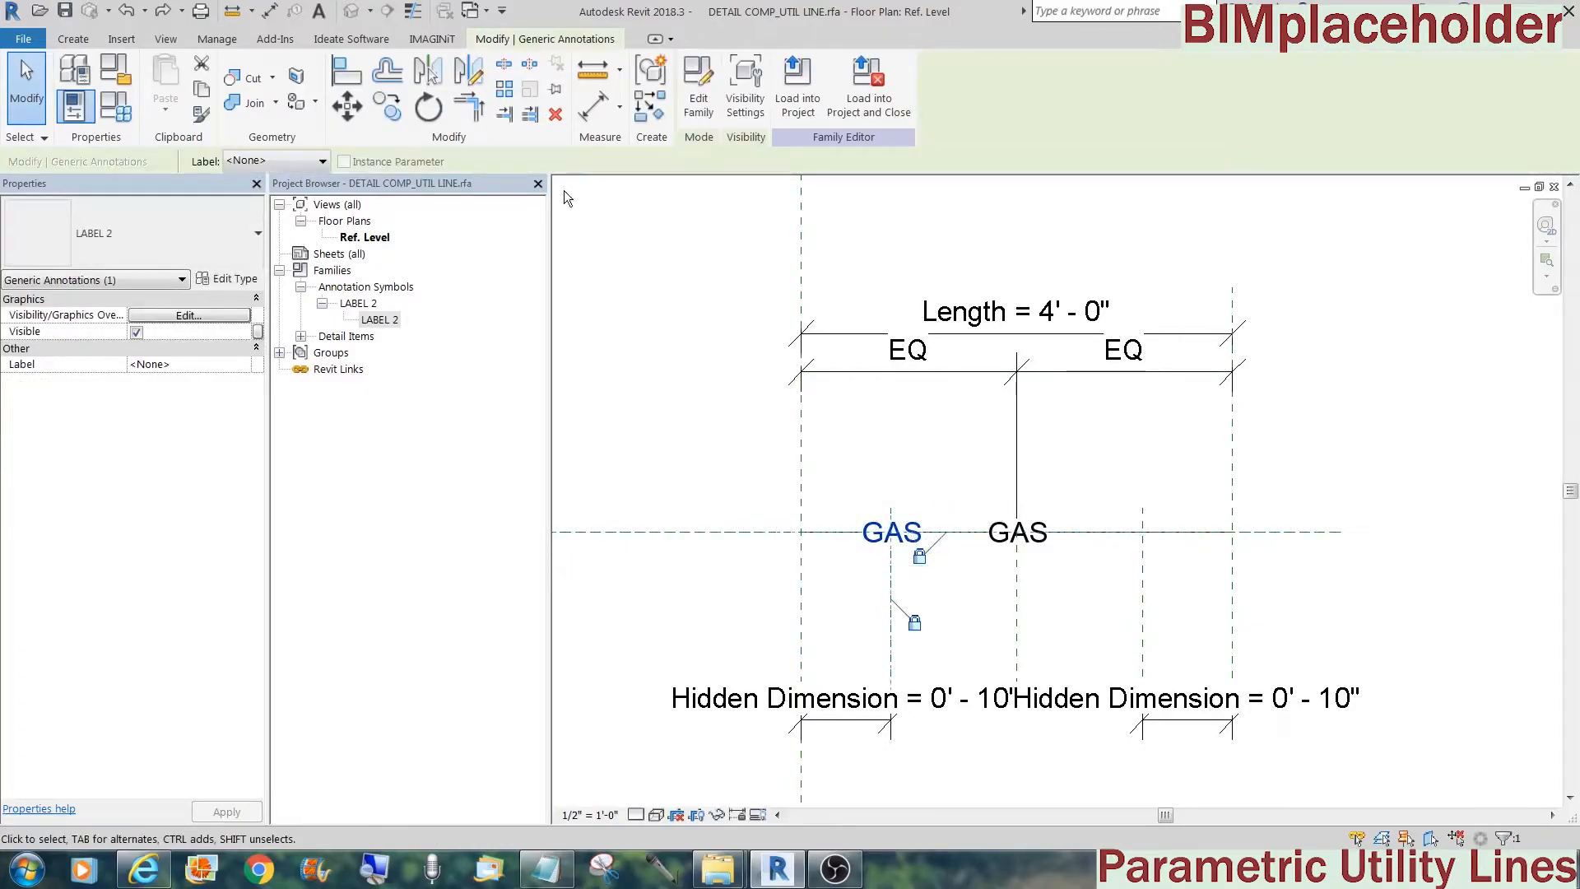
left_click(504, 90)
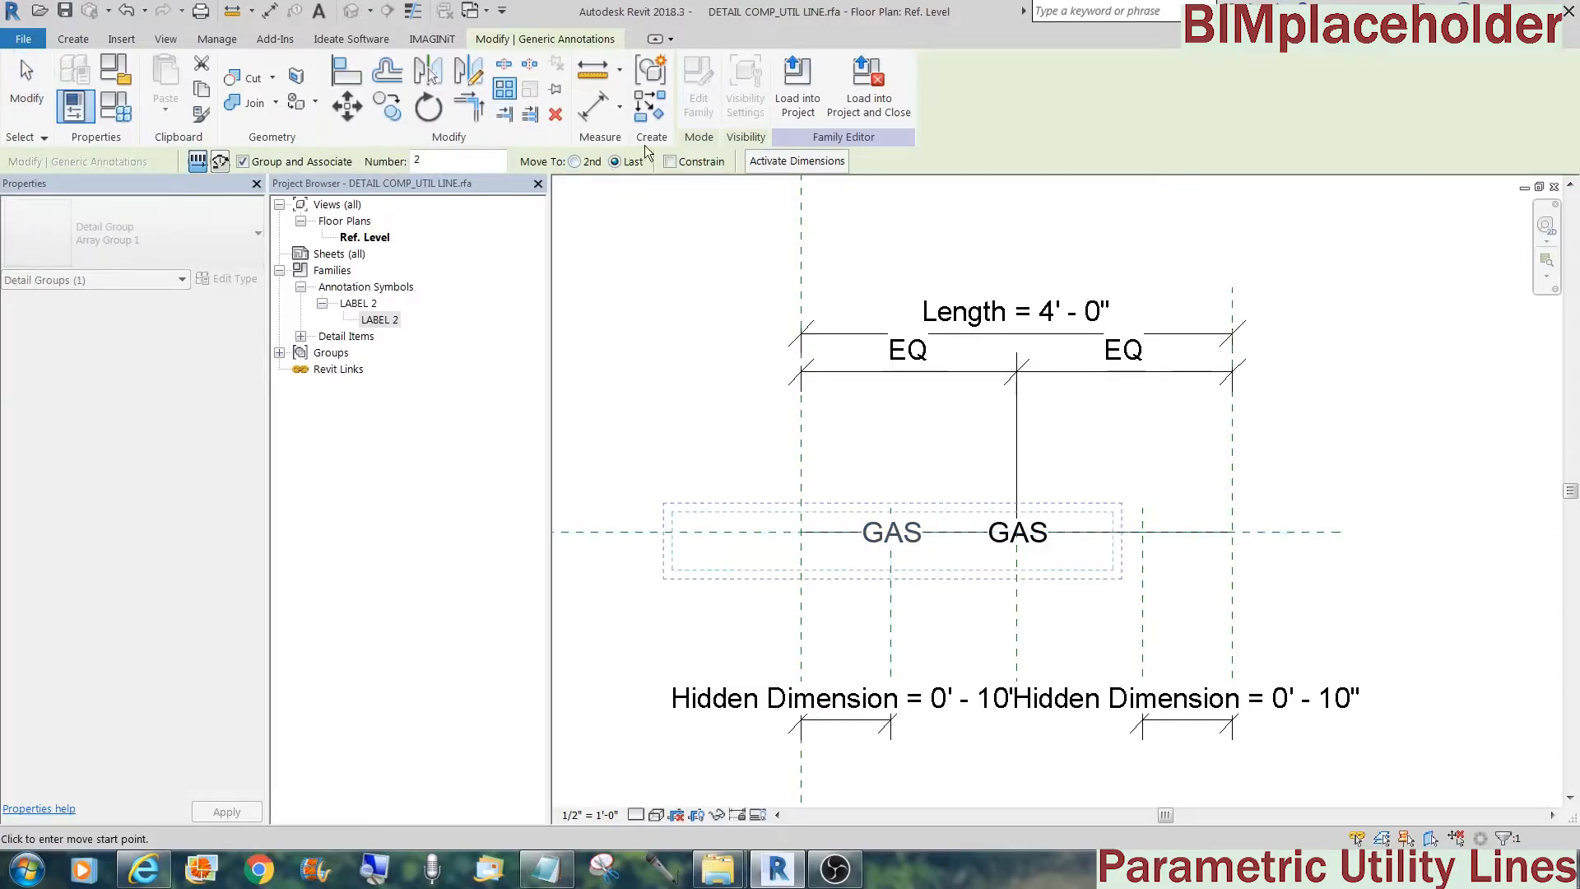
left_click(894, 491)
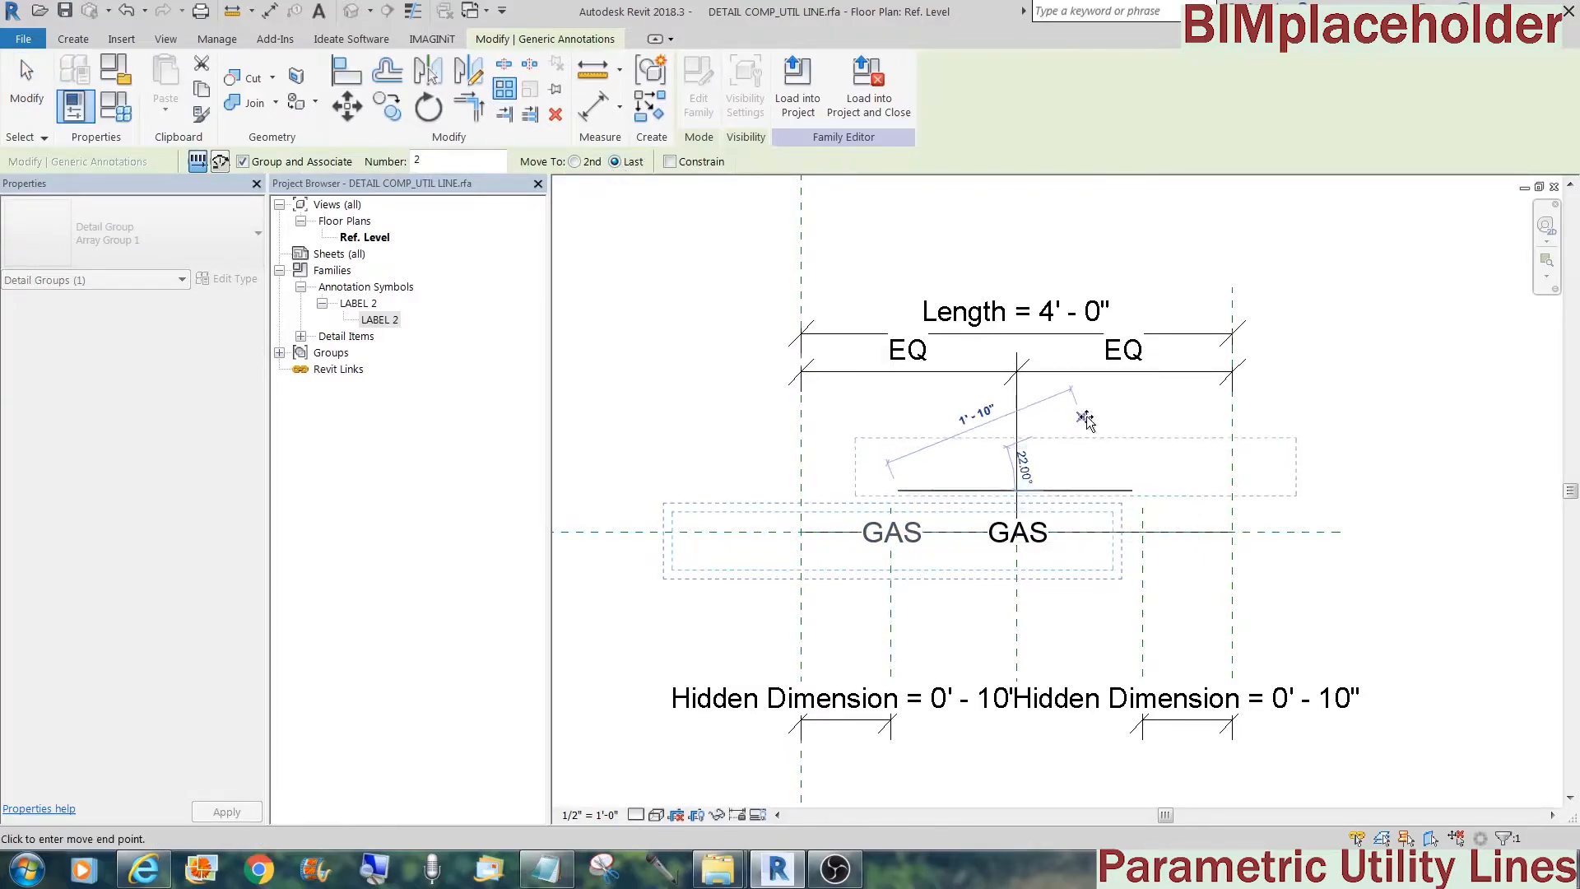
left_click(1094, 417)
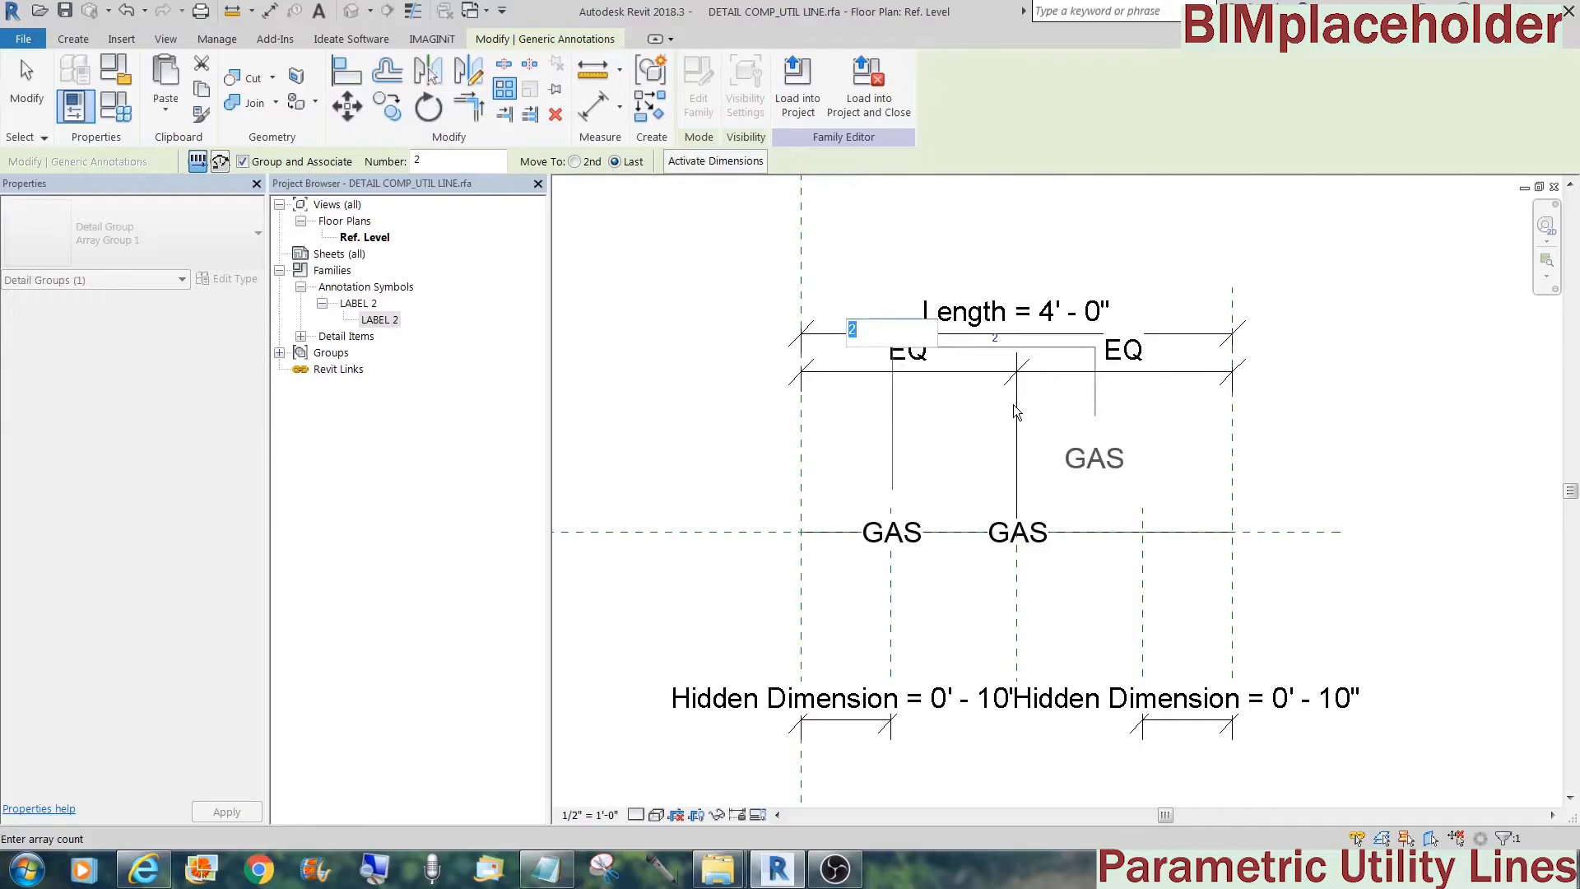
type("4")
key("Return")
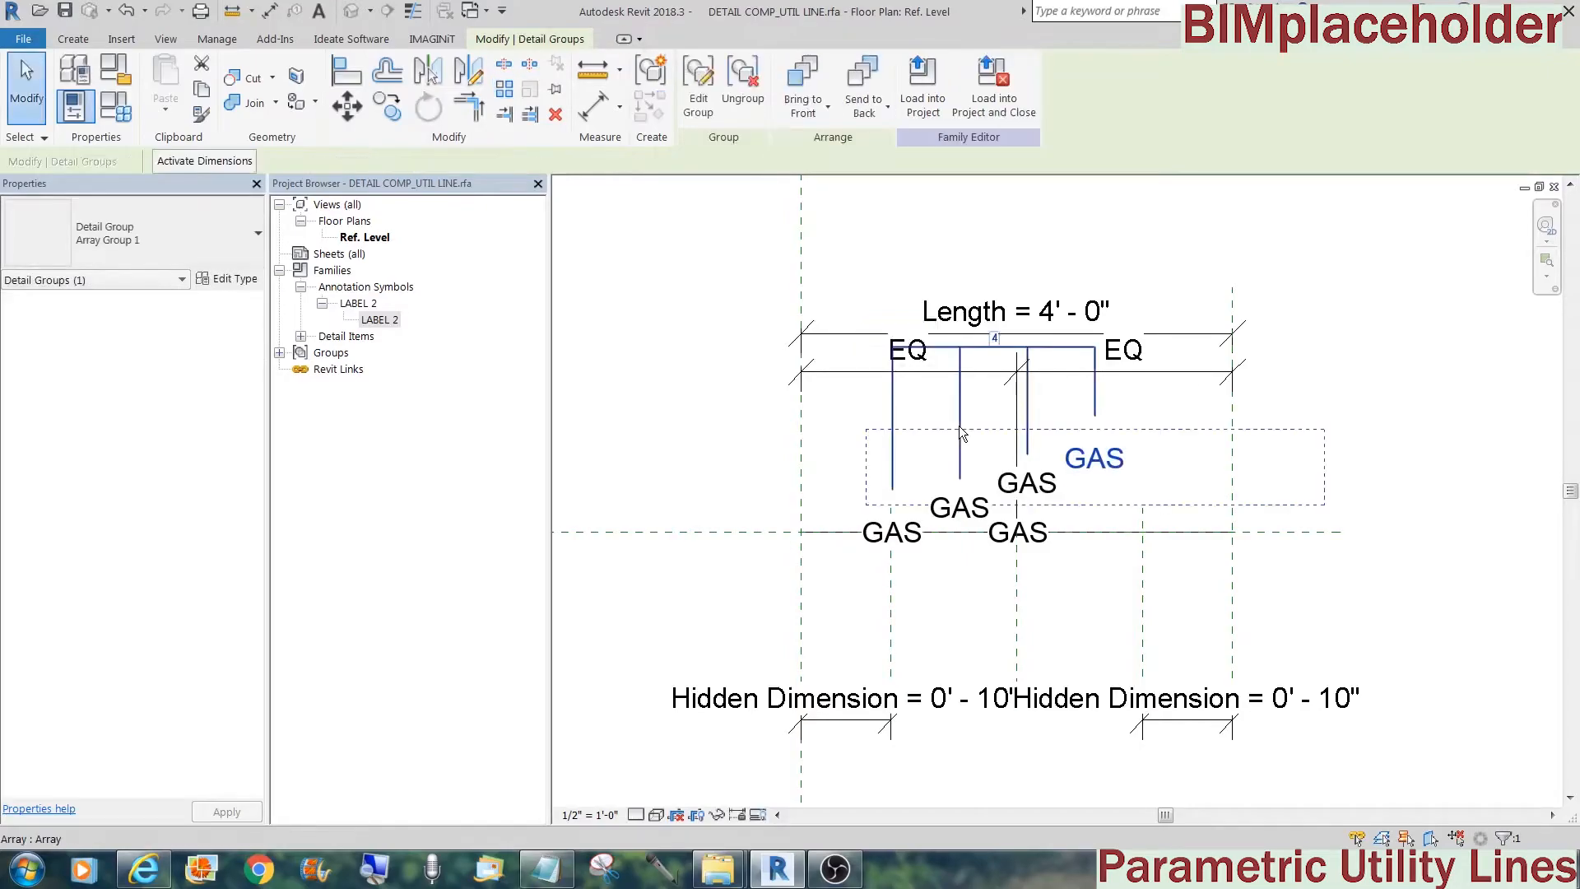
key("Escape")
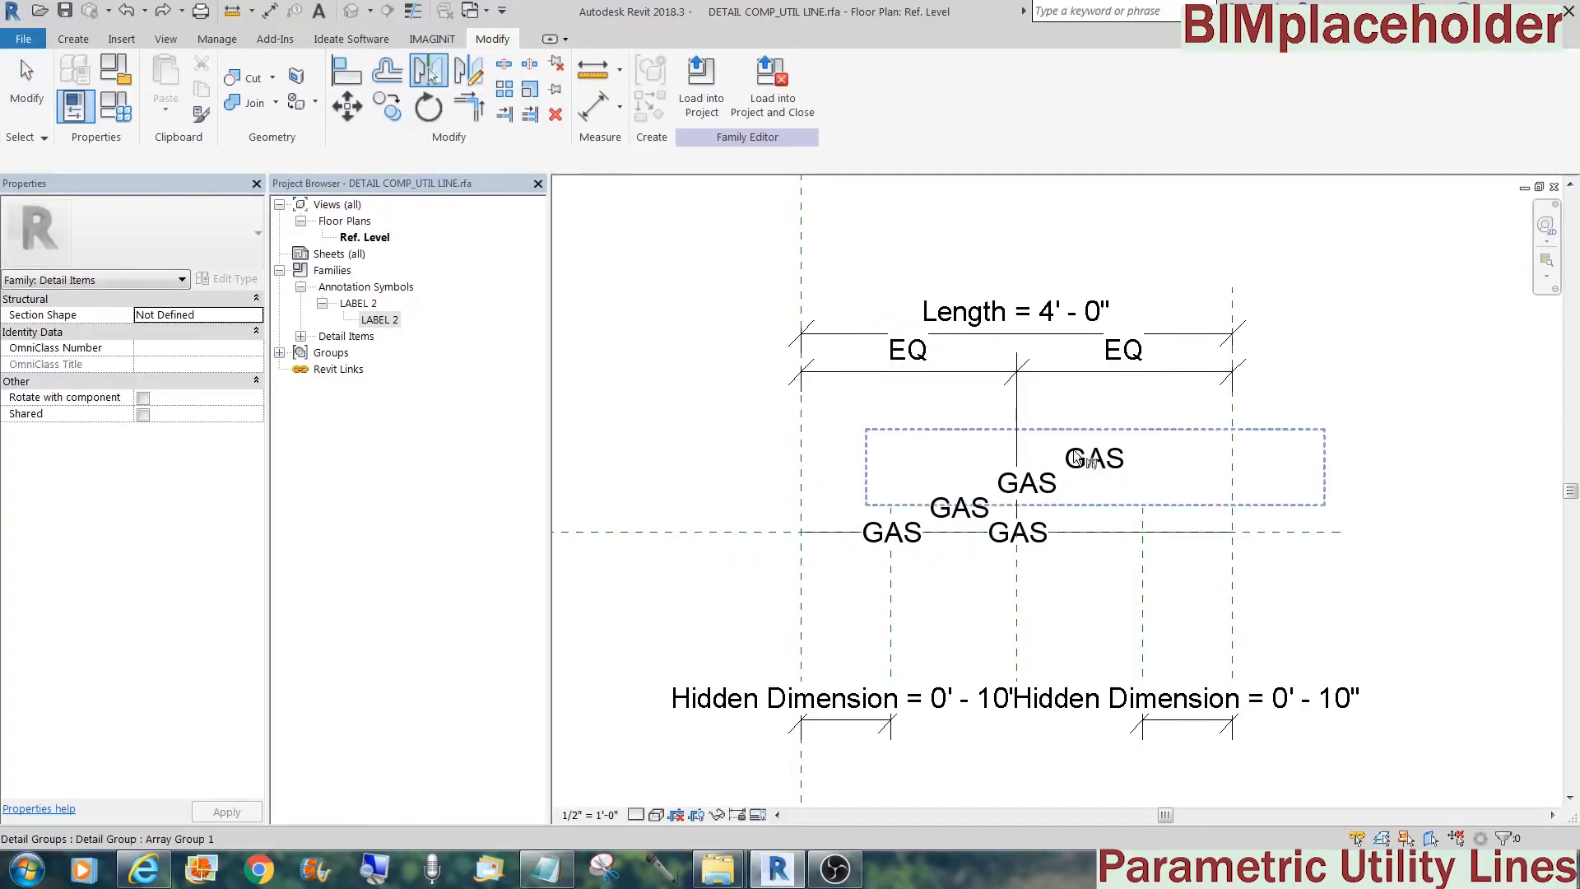
Align the last arrayed label to the right inner reference plane and the horizontal reference plane, locking both alignments
key("a")
key("l")
left_click(1144, 611)
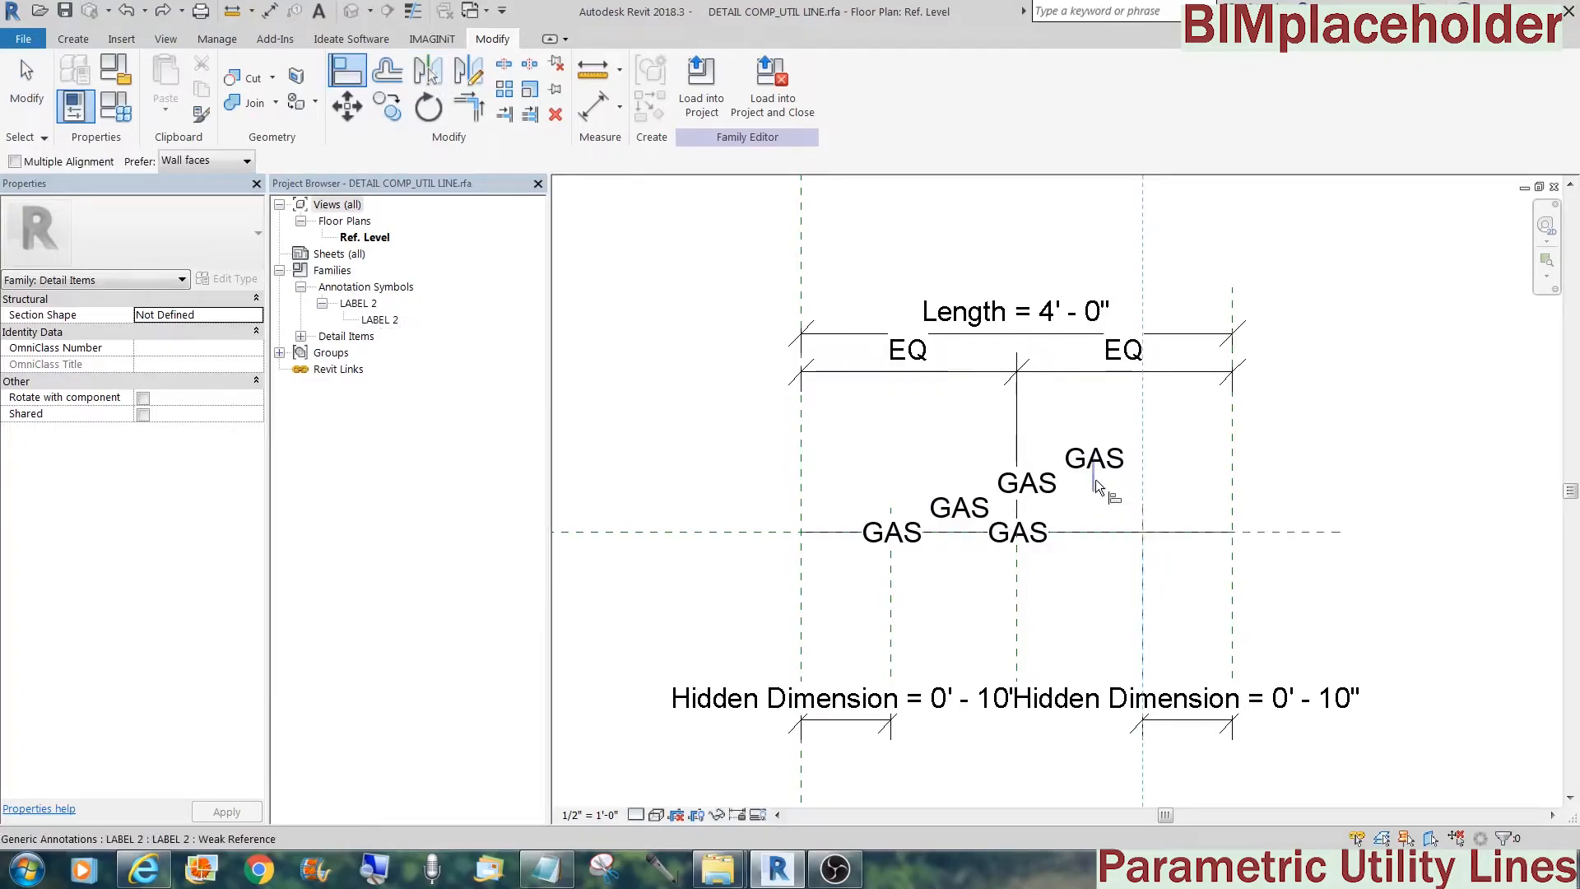
left_click(1095, 479)
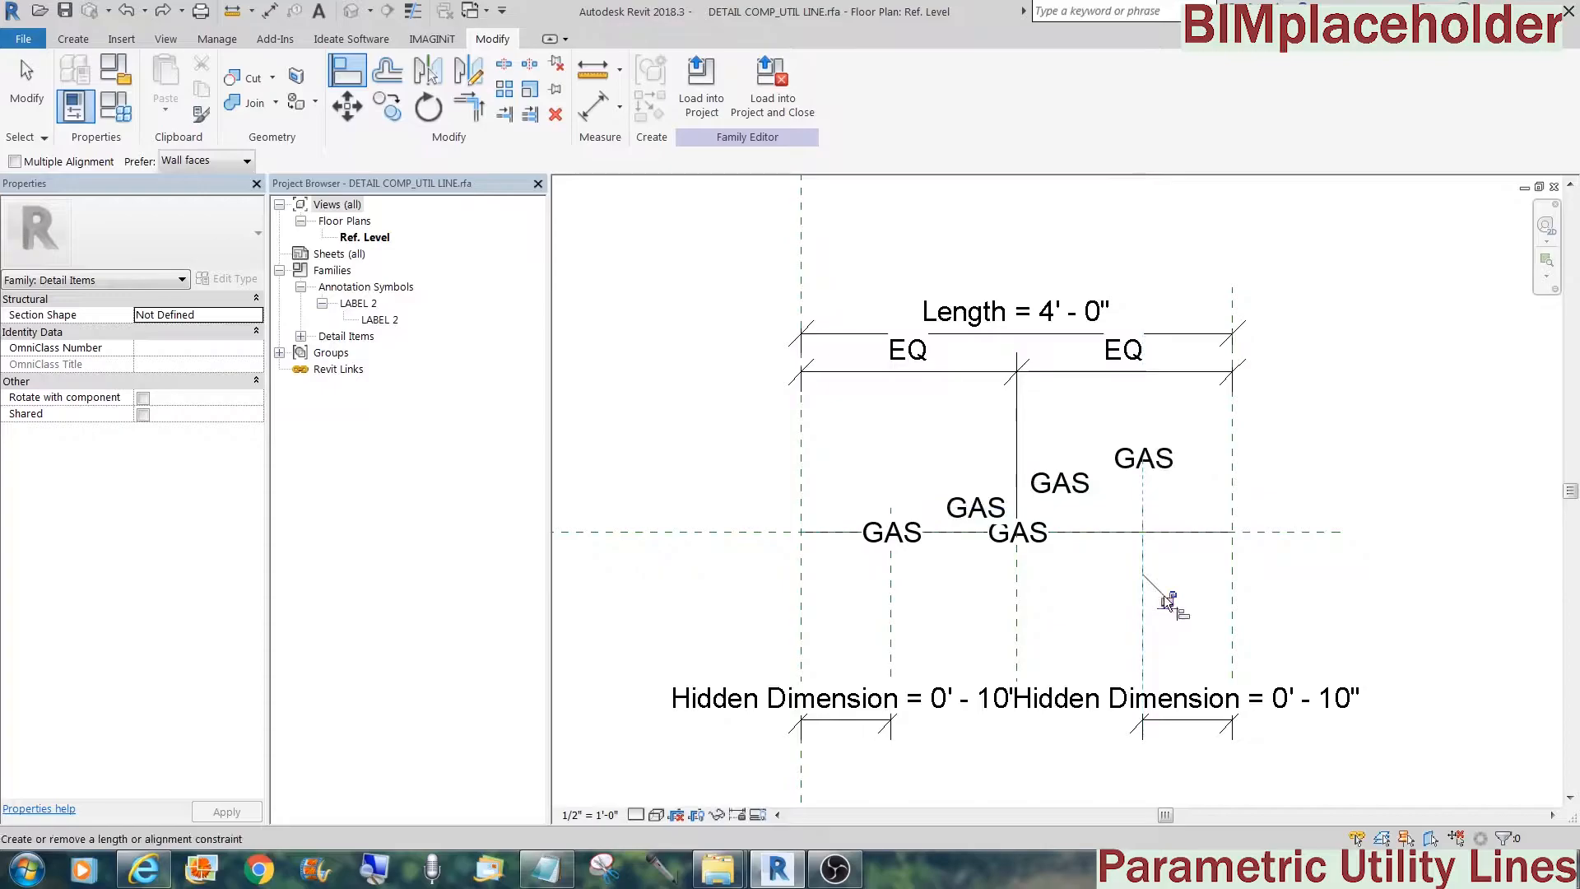
left_click(1184, 459)
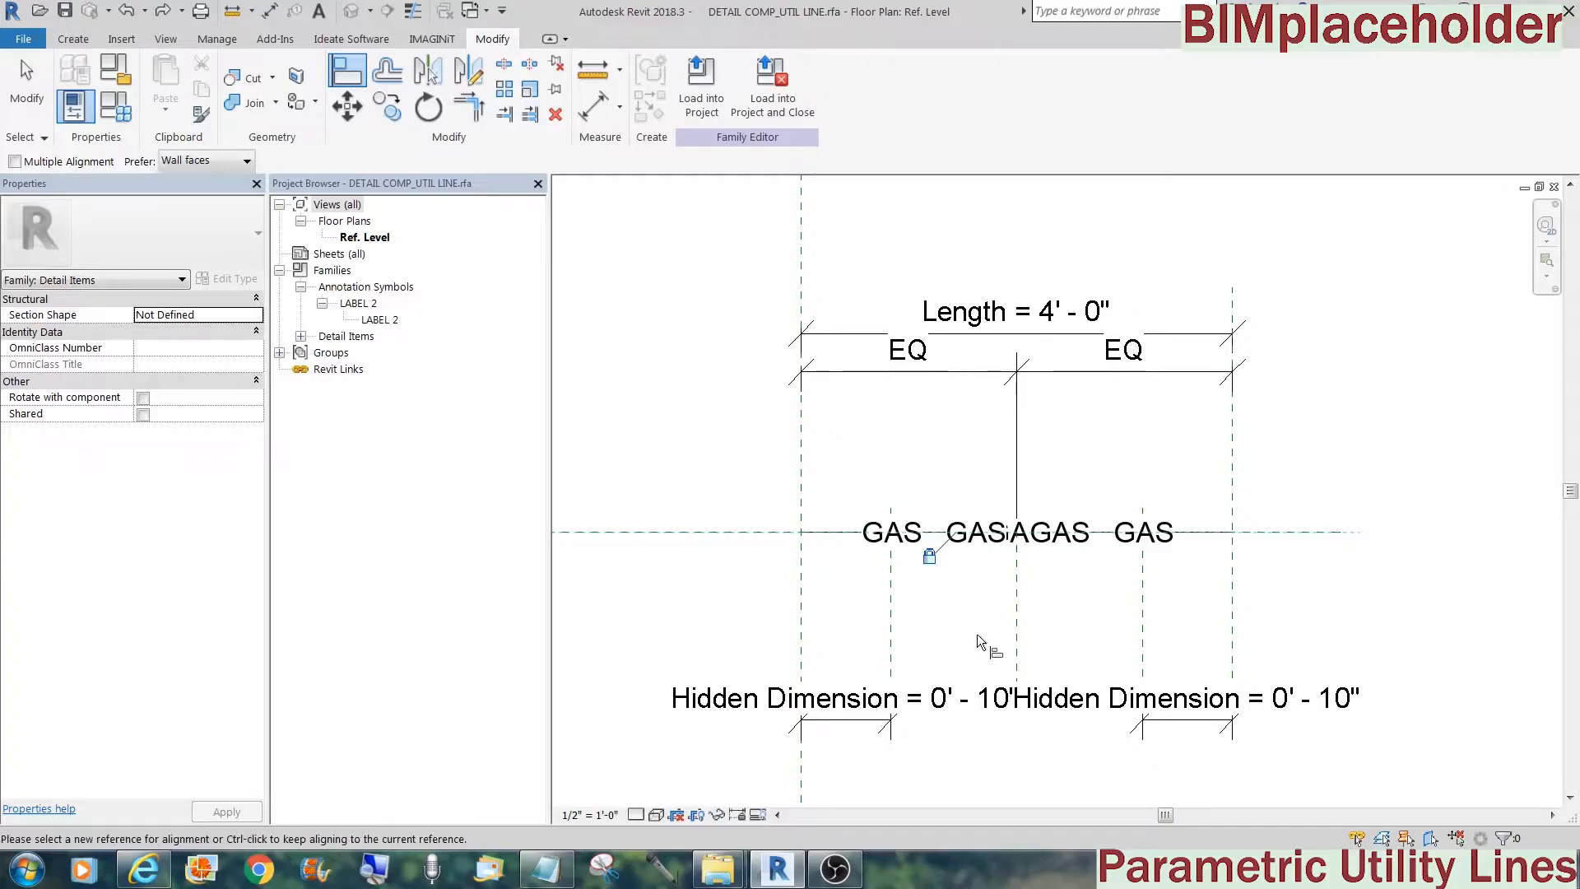
key("Escape")
Assign a new instance family parameter named Text Count to the label array's item count
left_click(1055, 531)
left_click_drag(1045, 404, 1045, 404)
left_click(1056, 464)
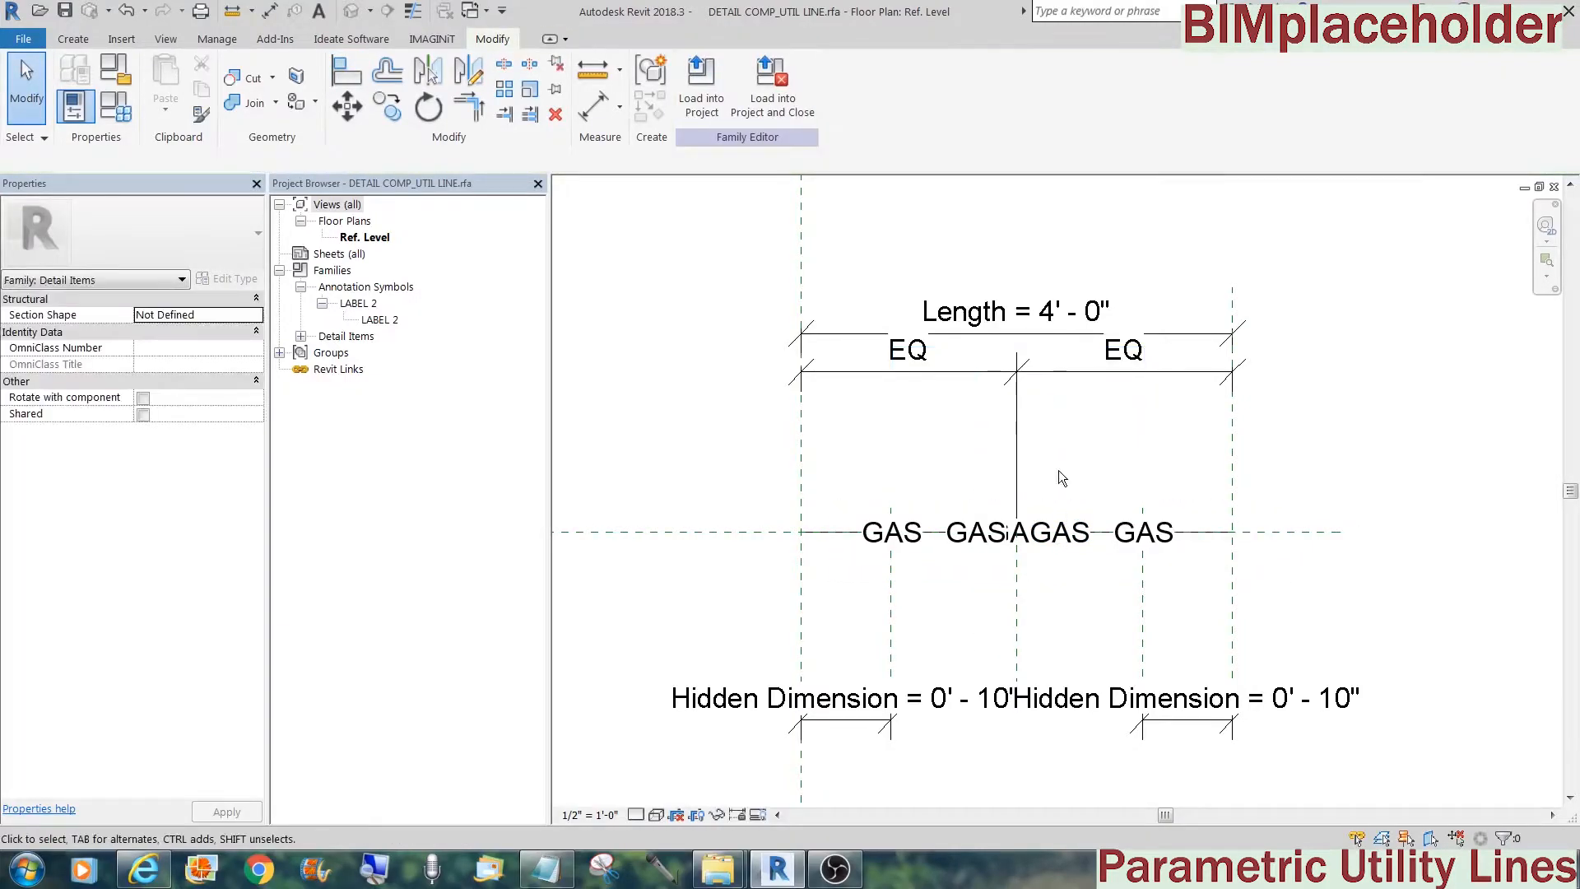
left_click(1070, 530)
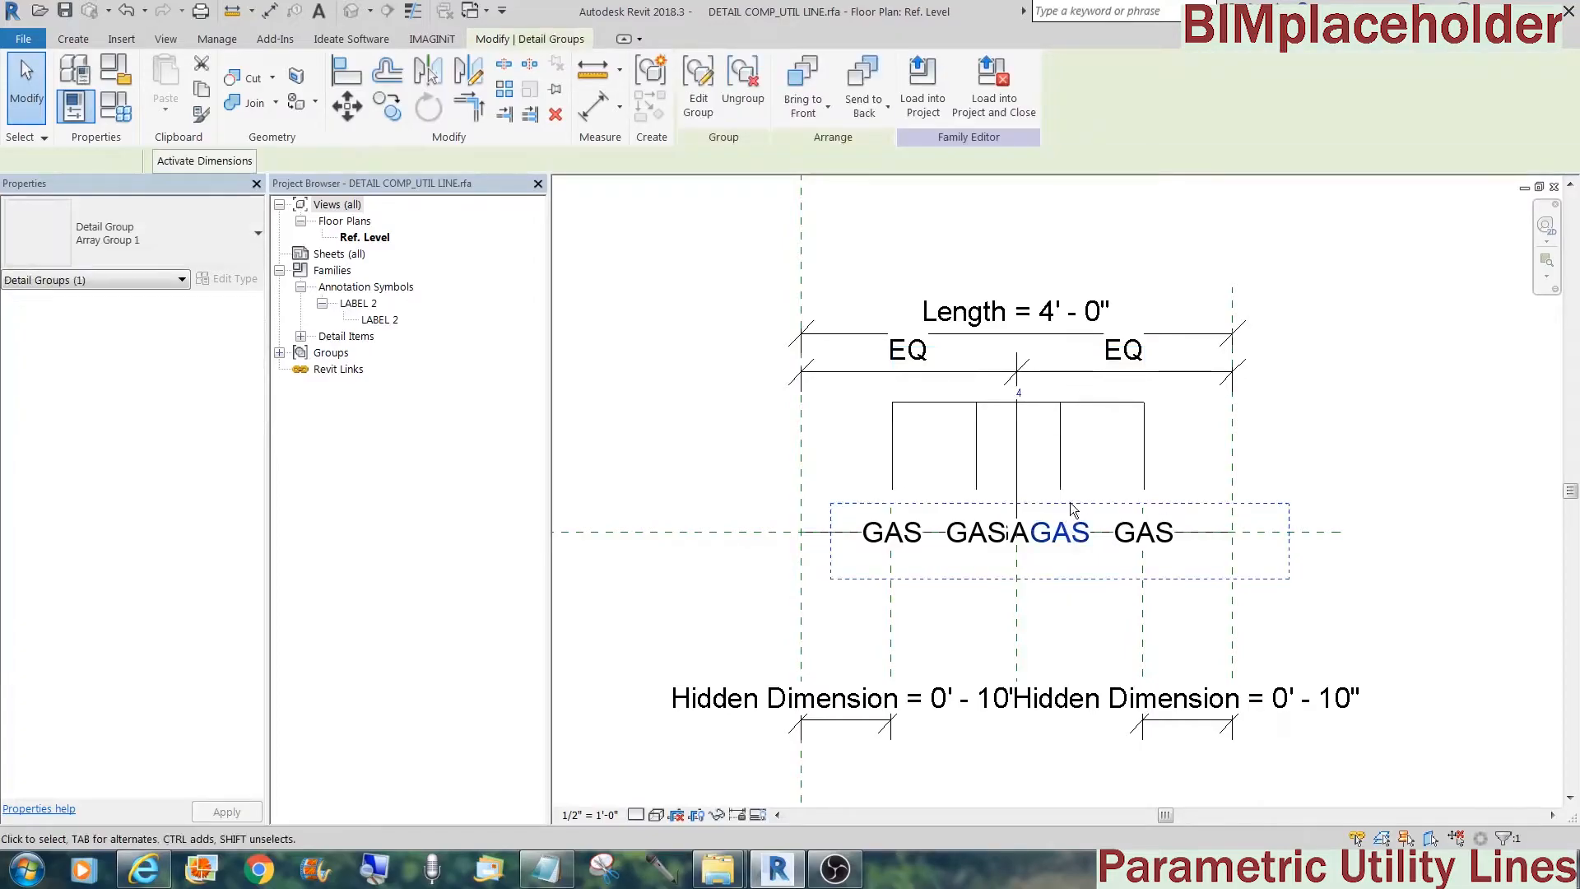
left_click(1043, 403)
left_click(343, 163)
left_click(342, 188)
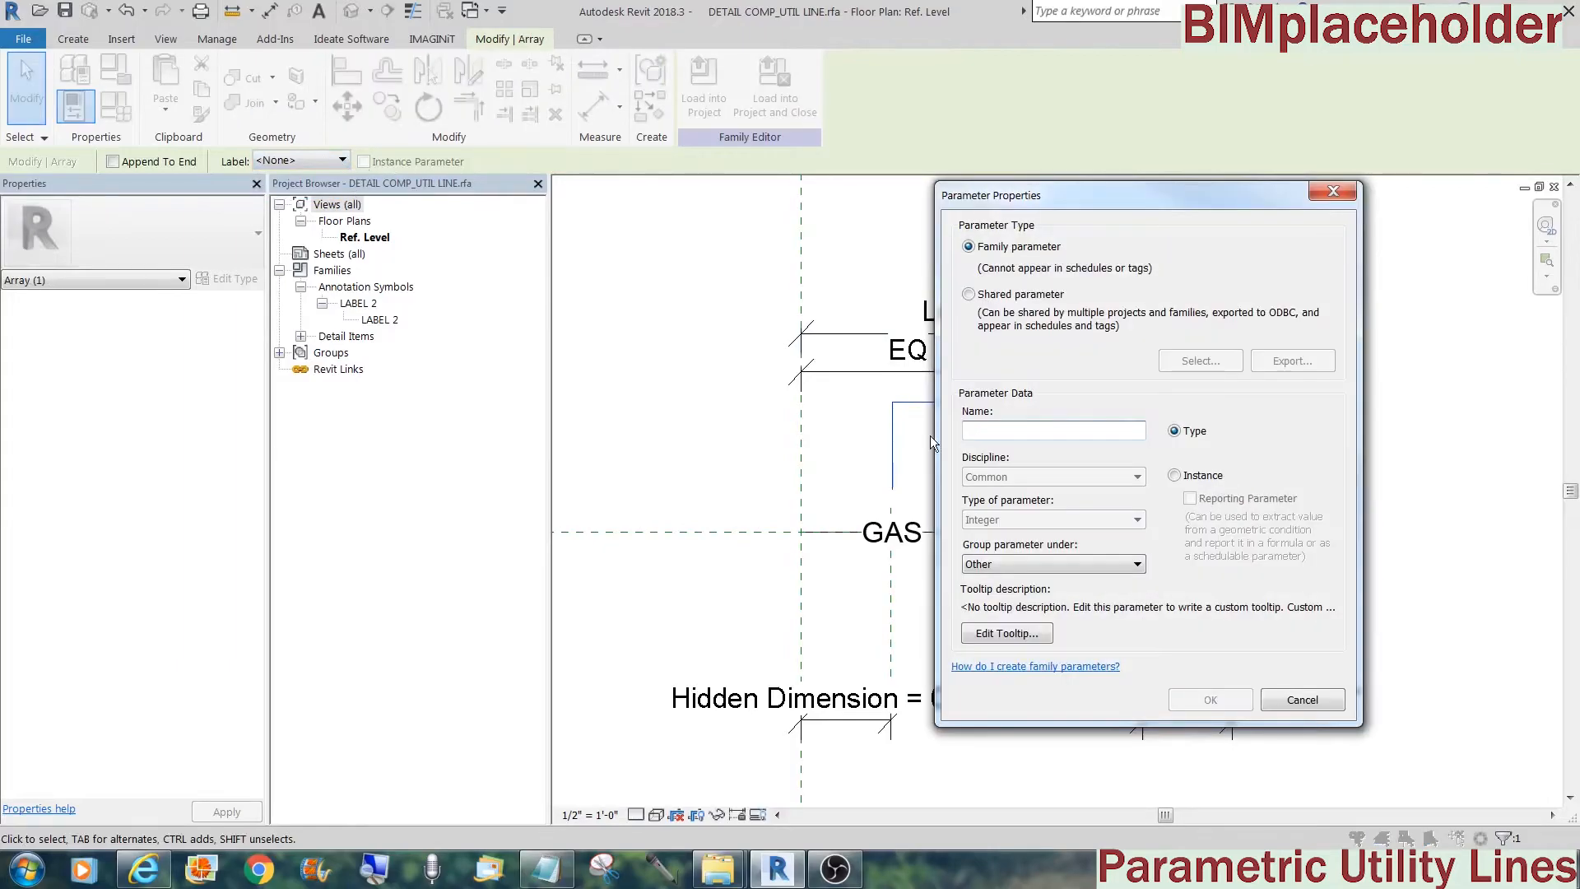
type("Text Count")
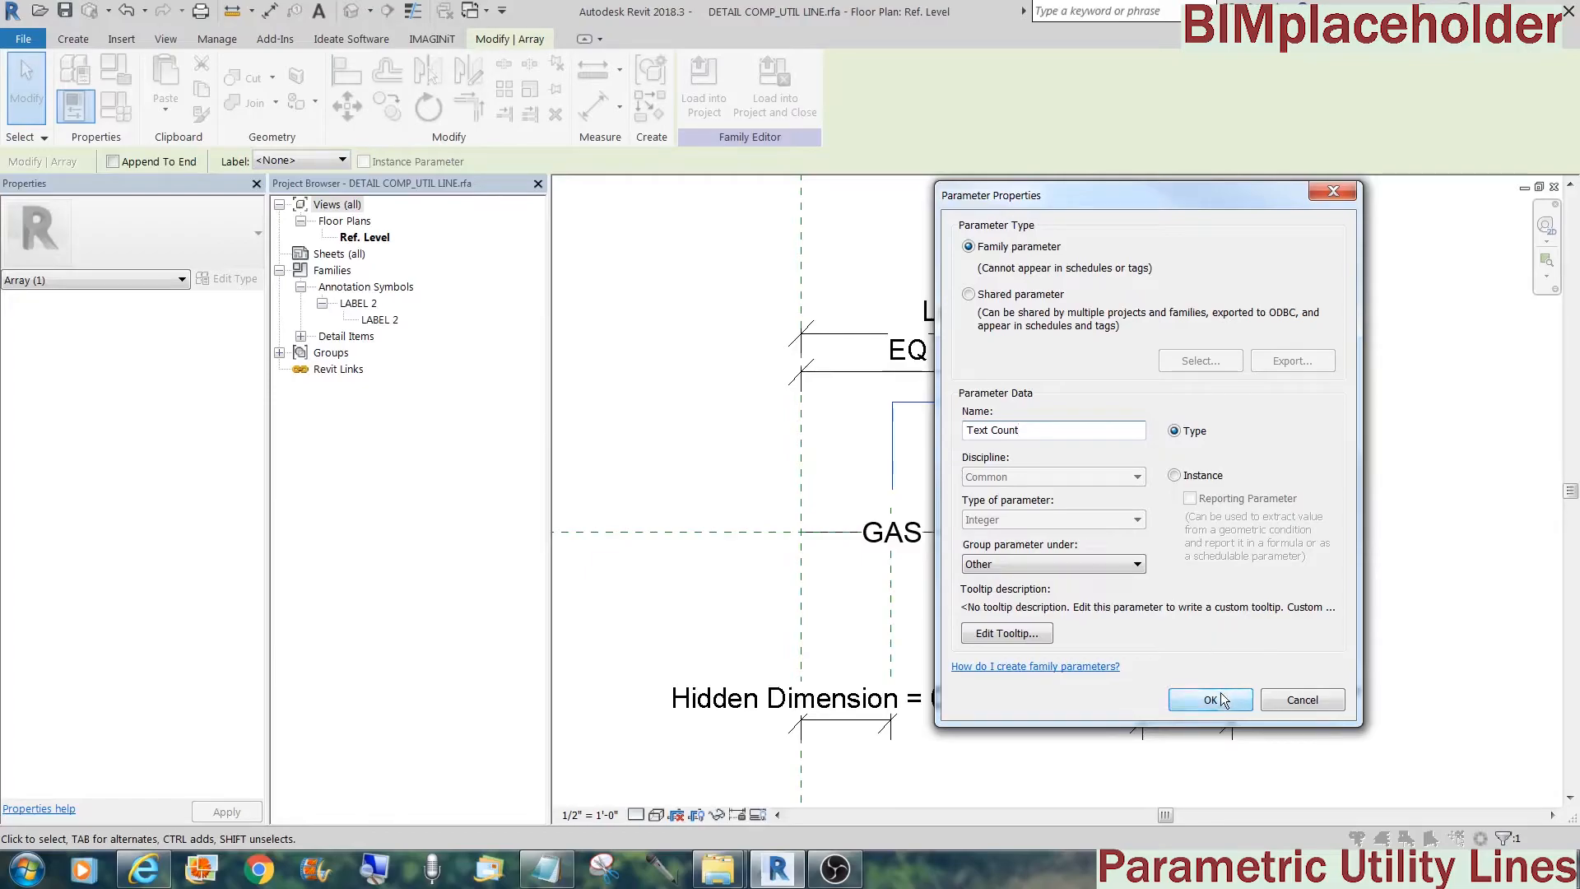
left_click(1177, 476)
left_click(1209, 701)
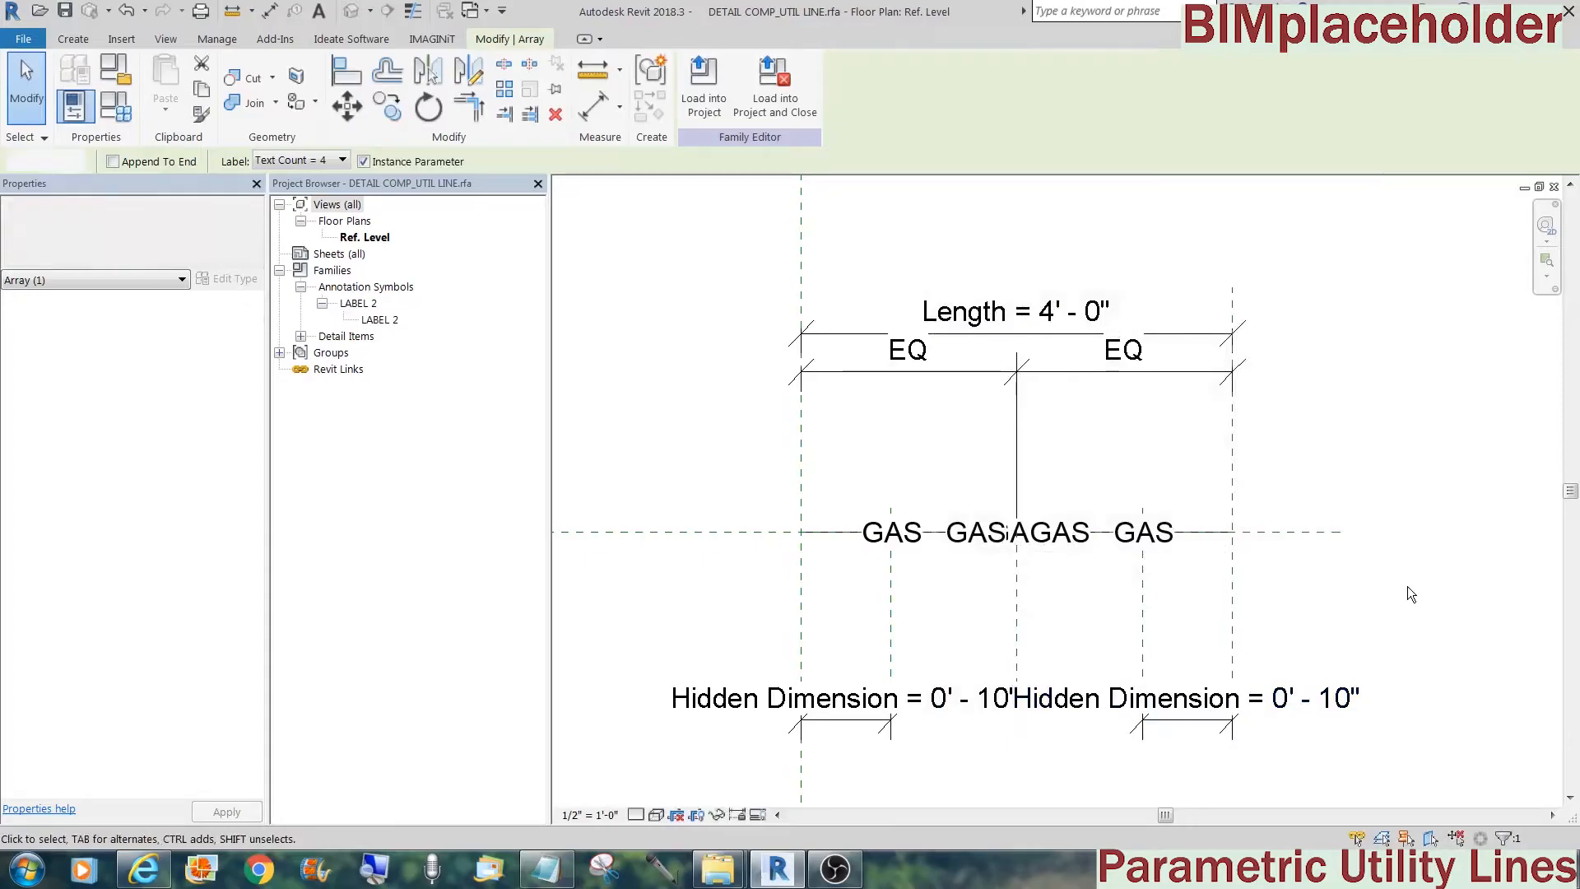
key("Escape")
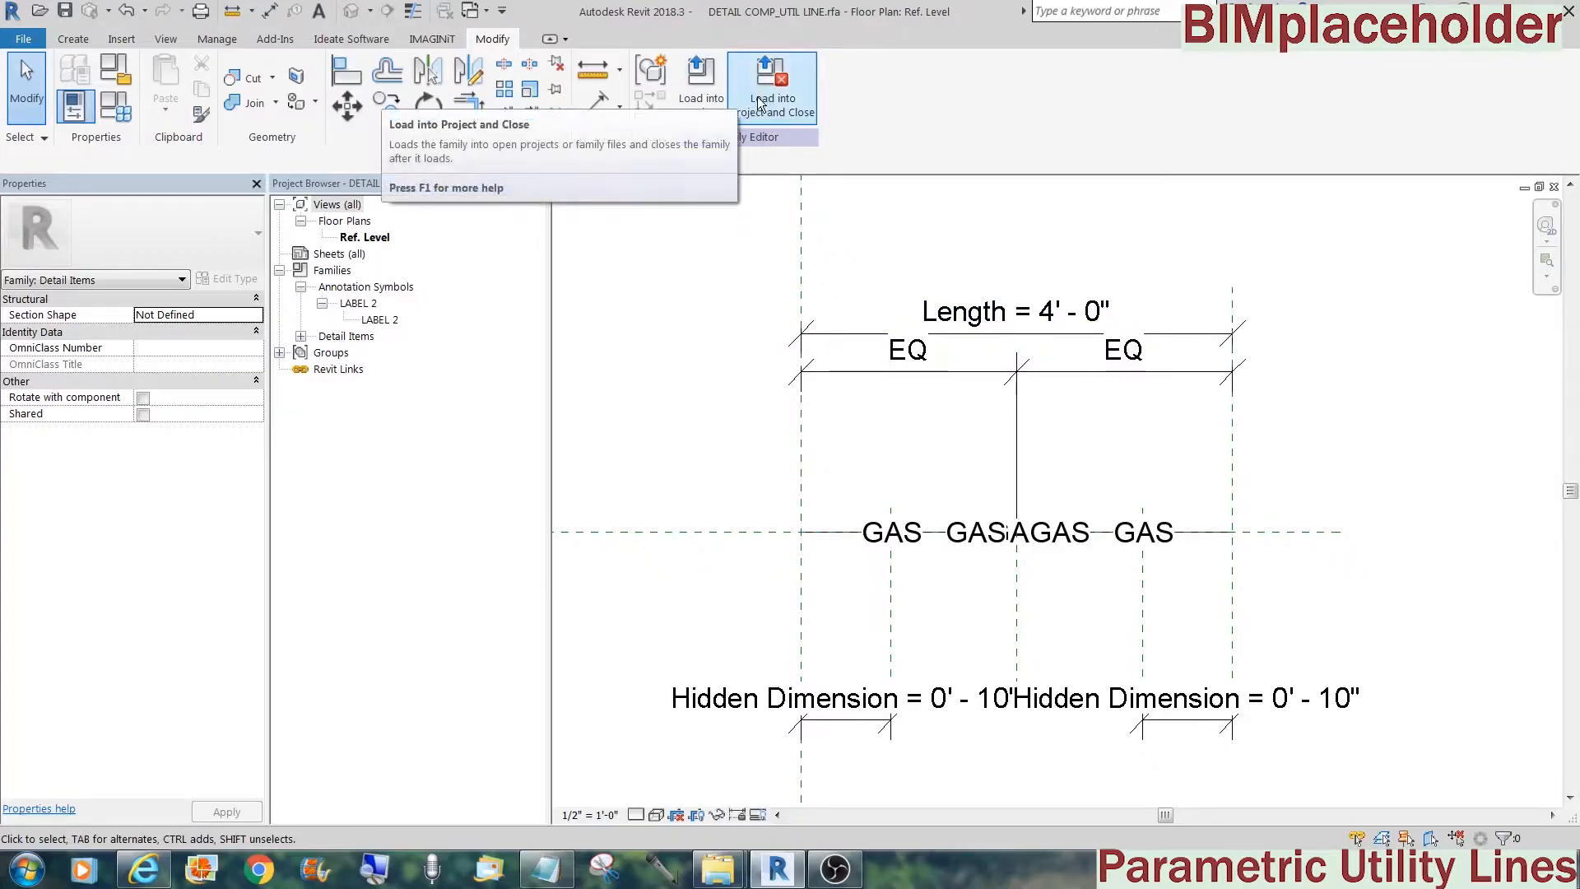
Load the family into 17-DETAIL COMPONENT GAS LINE.rvt, overwriting the existing version, and adjust the placed gas line's Hidden Dimension to about 17' 2"
left_click(708, 94)
left_click(961, 605)
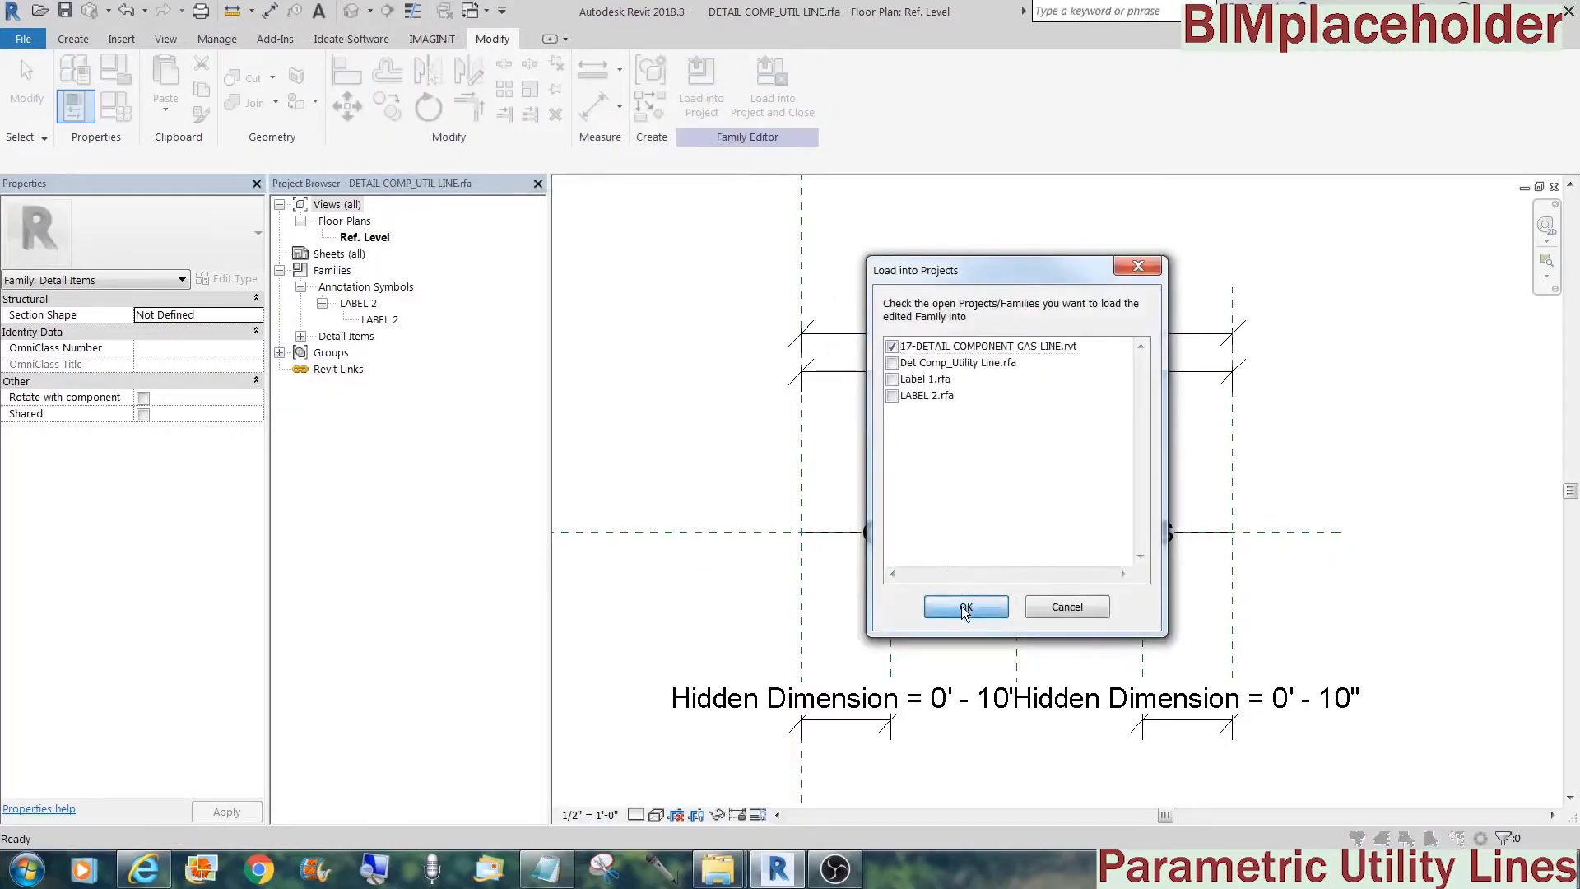
left_click(757, 393)
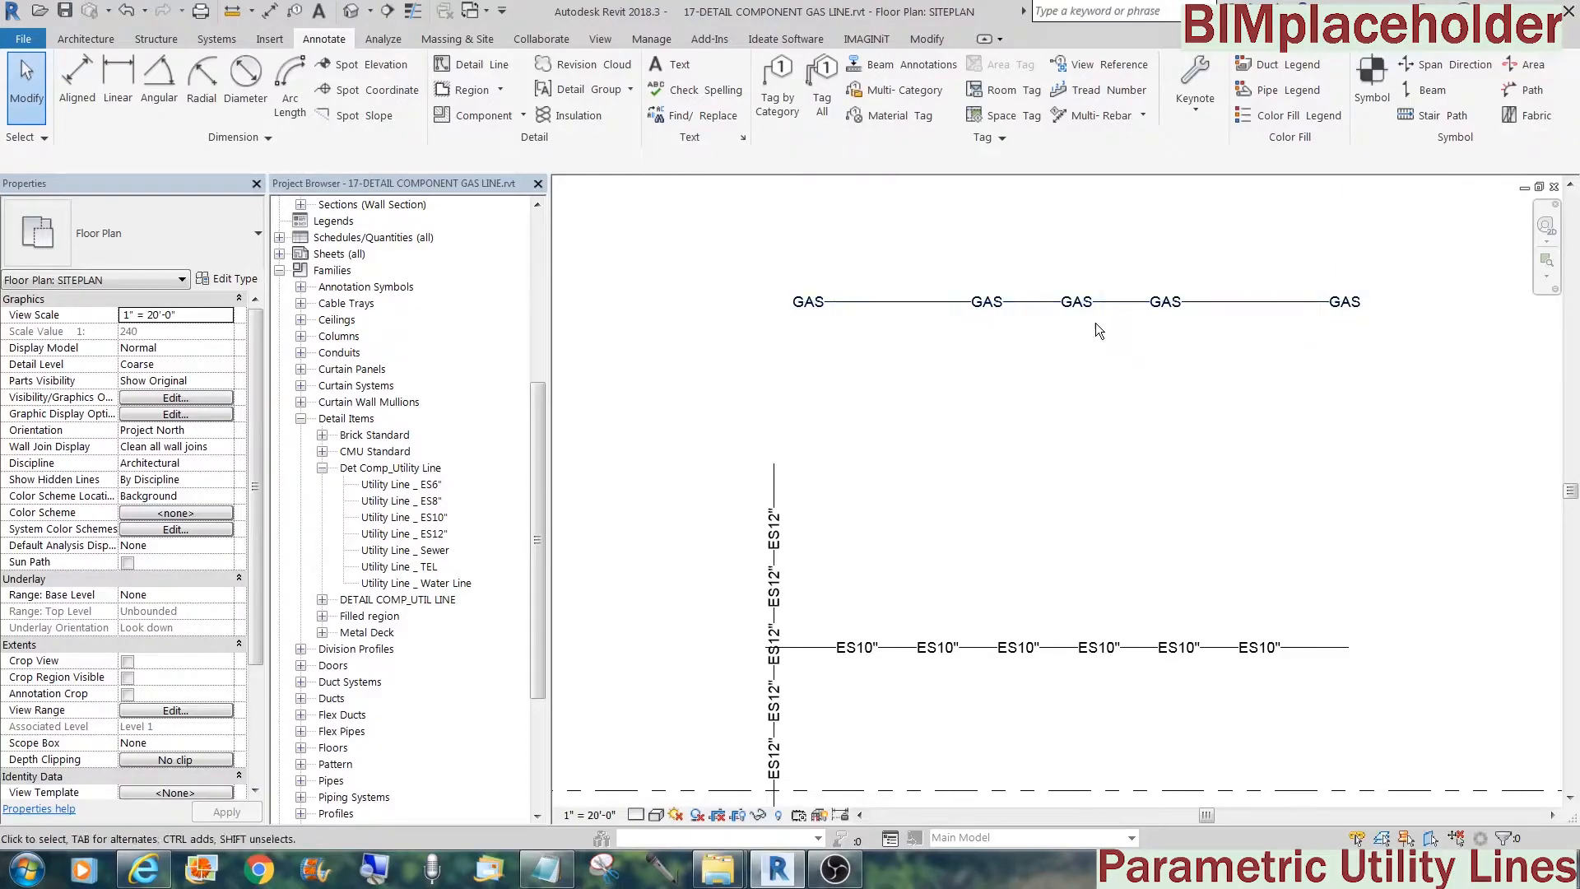
left_click(877, 304)
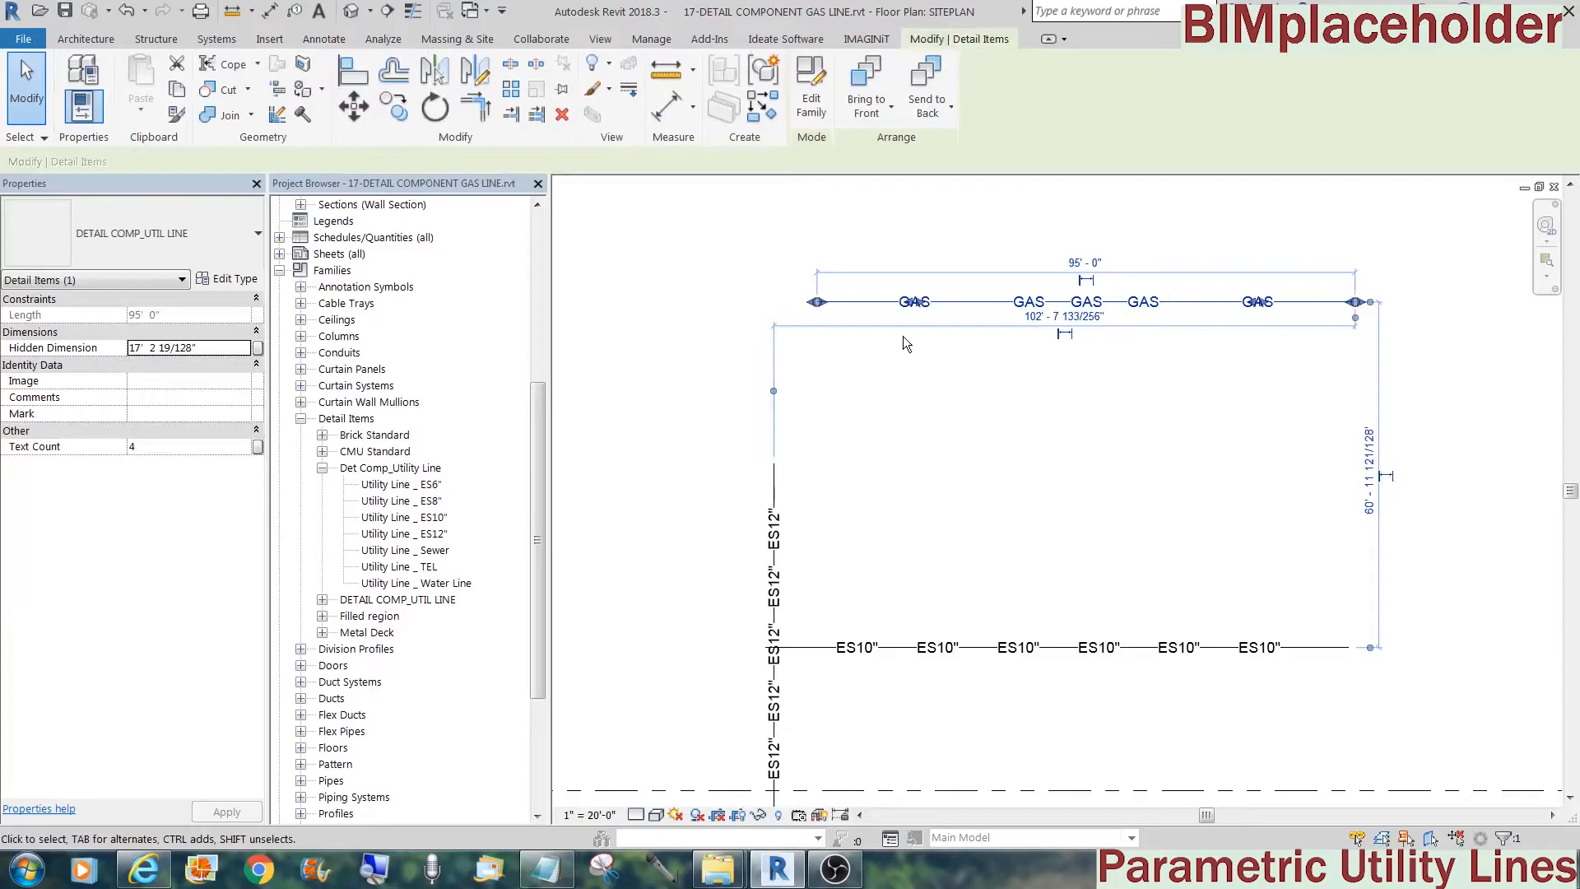
left_click(884, 408)
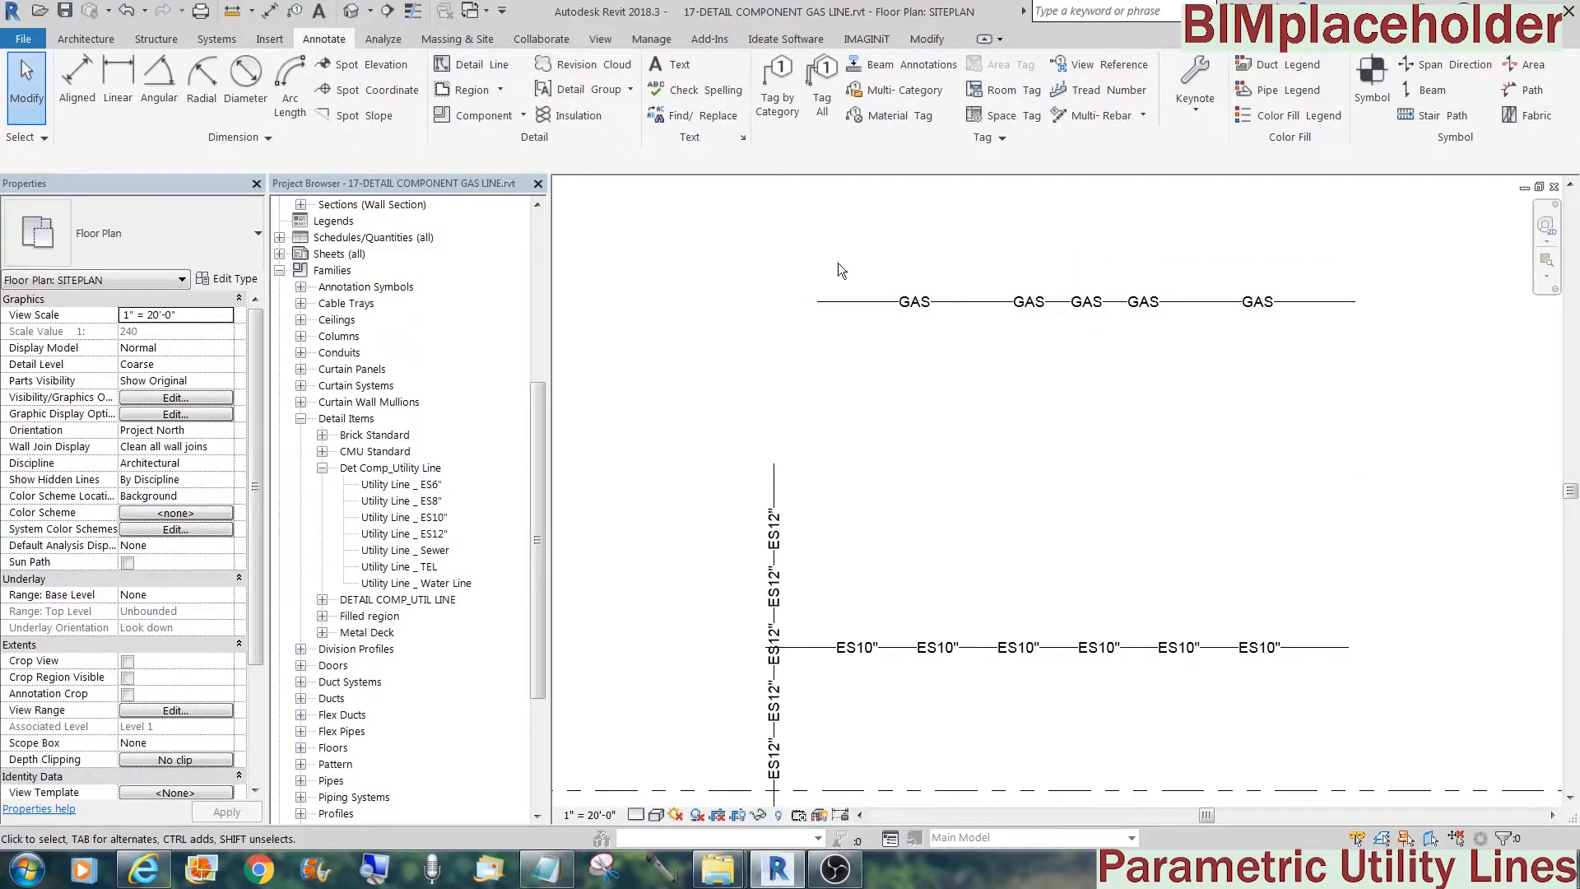
Return to the DETAIL COMP_UTIL LINE.rfa Ref. Level view and set the family's Length to 6'
left_click(473, 11)
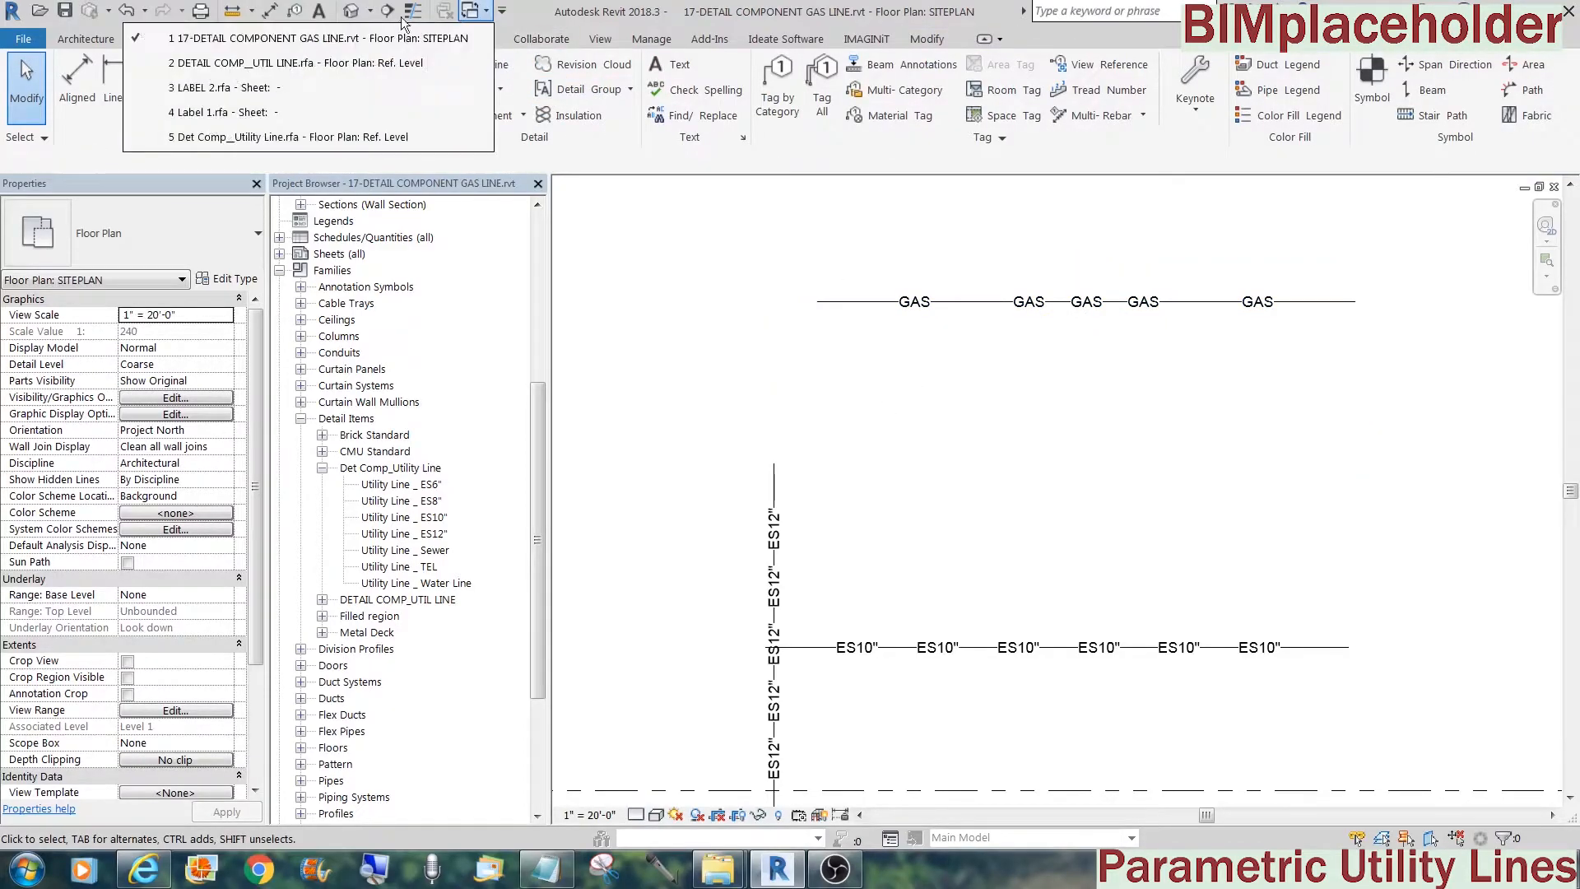
left_click(366, 62)
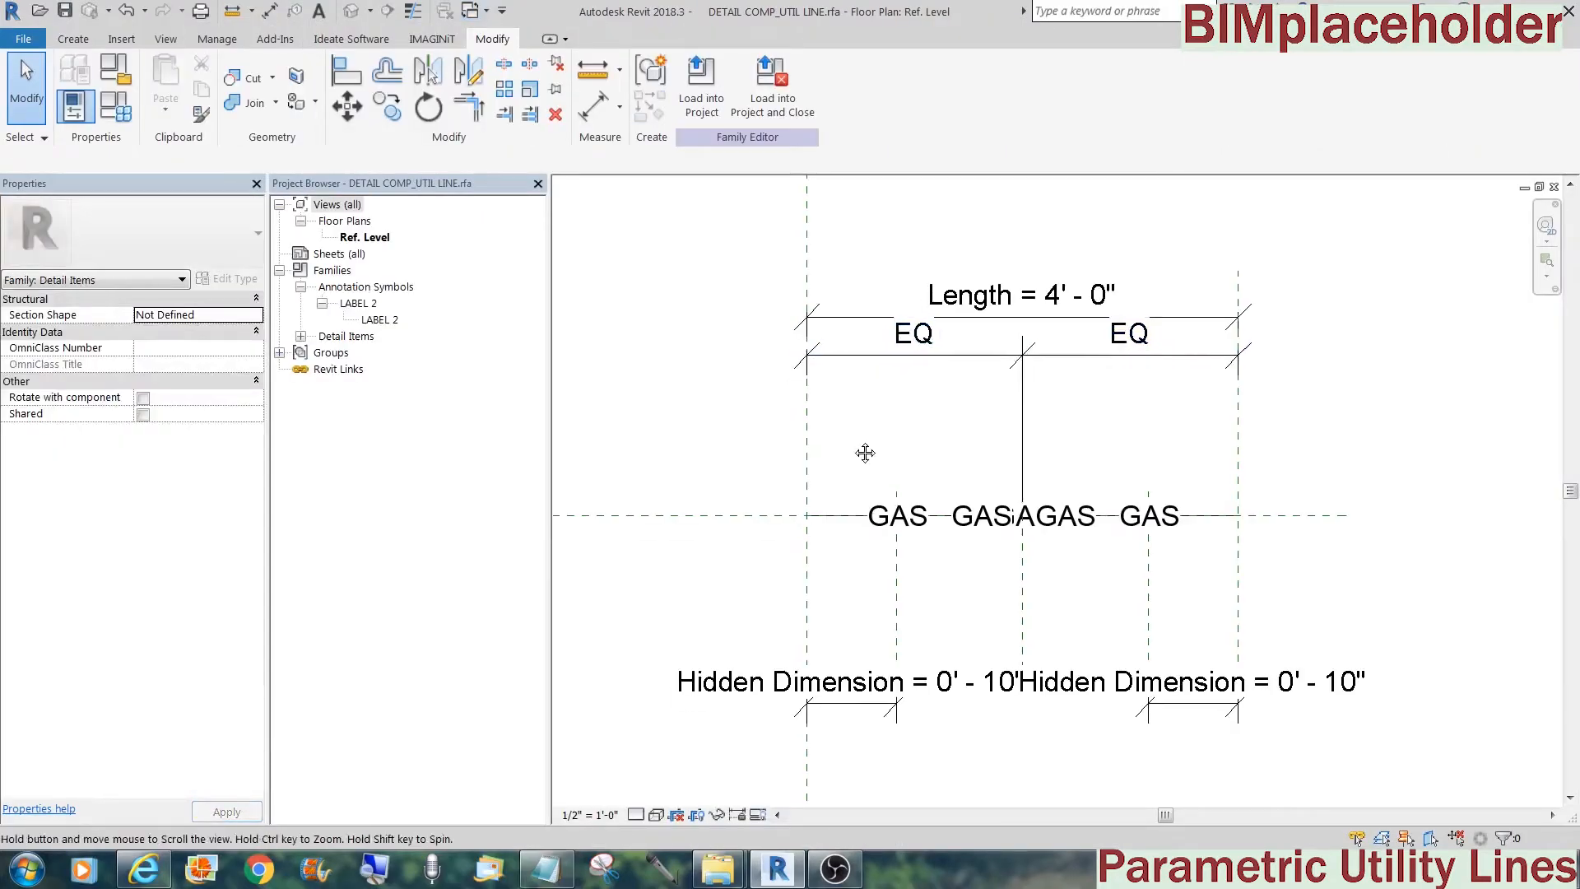
middle_click_drag(865, 453, 885, 417)
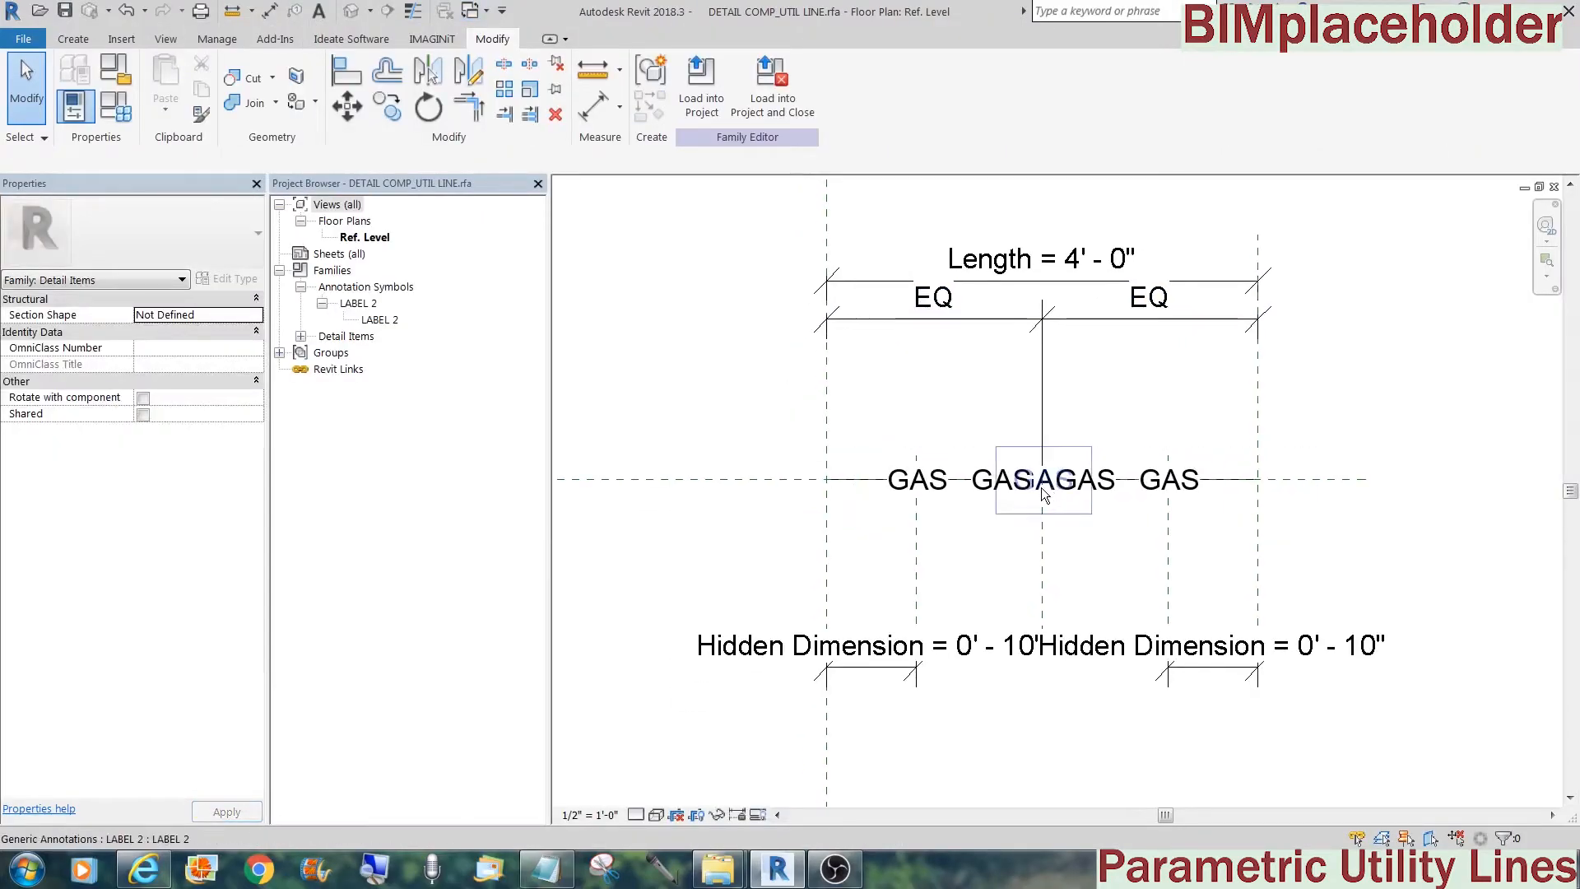
left_click(115, 106)
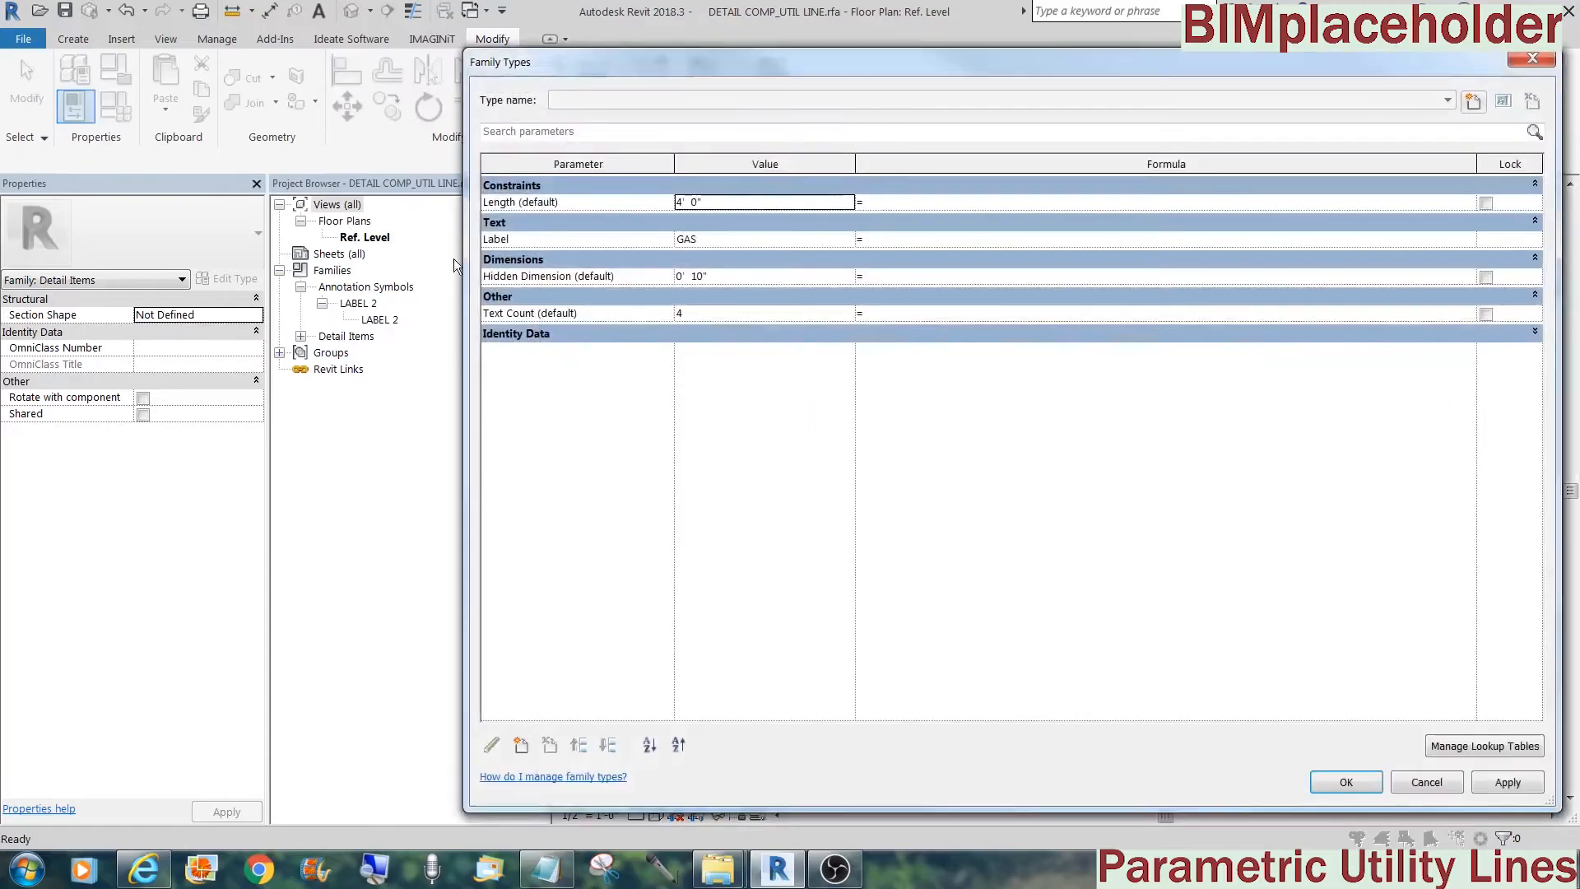
left_click(727, 203)
type("6")
left_click(1340, 788)
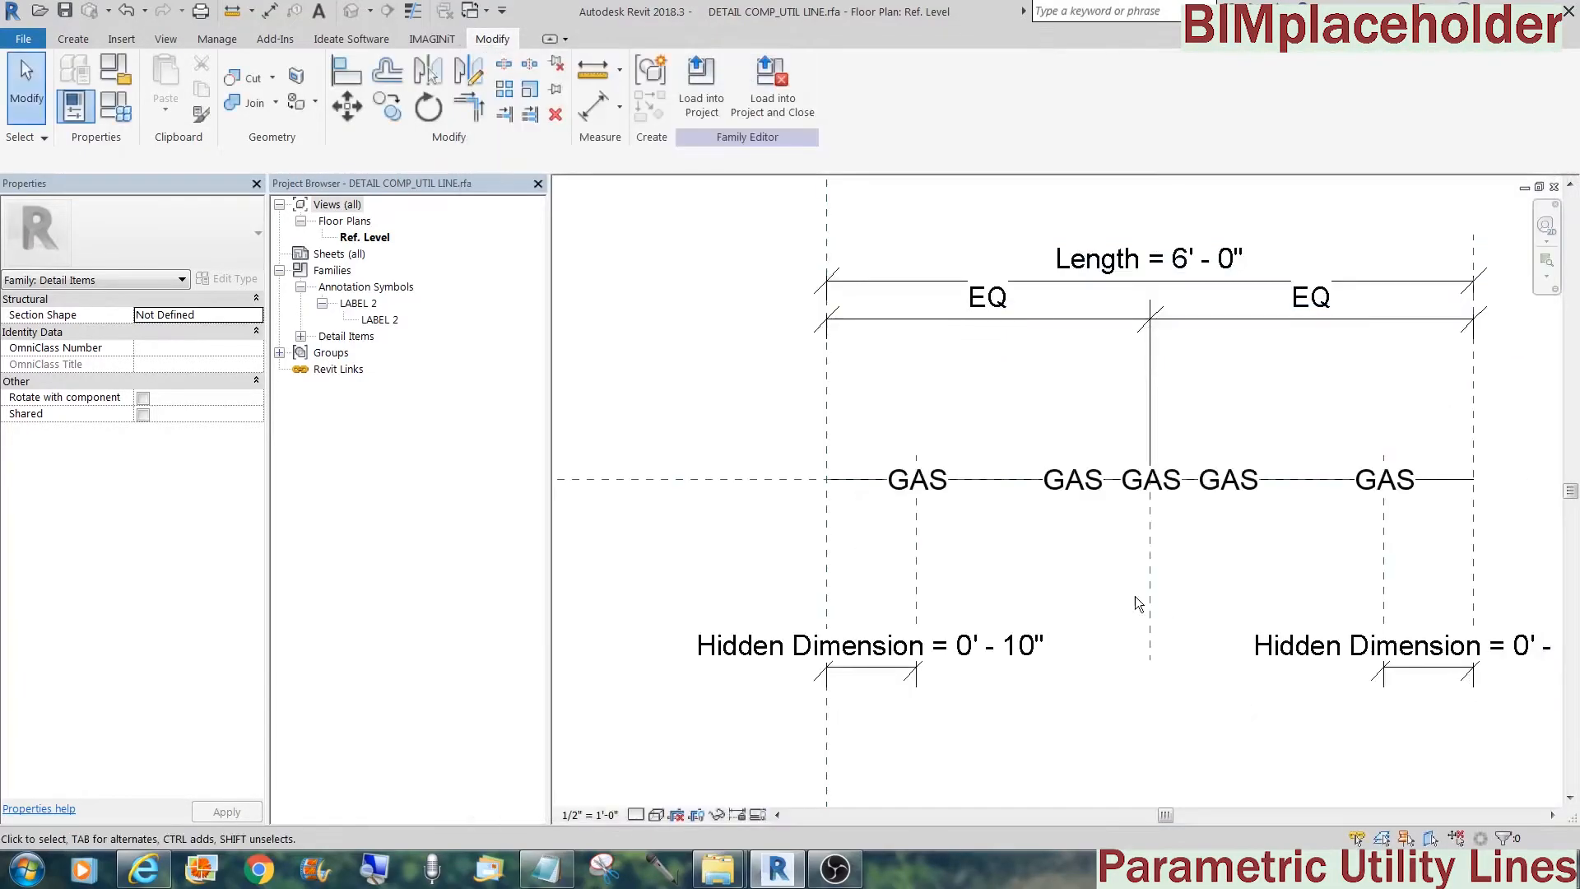
Associate the middle label's Visible property with a new Yes/No instance parameter named Middle Text
left_click(1172, 498)
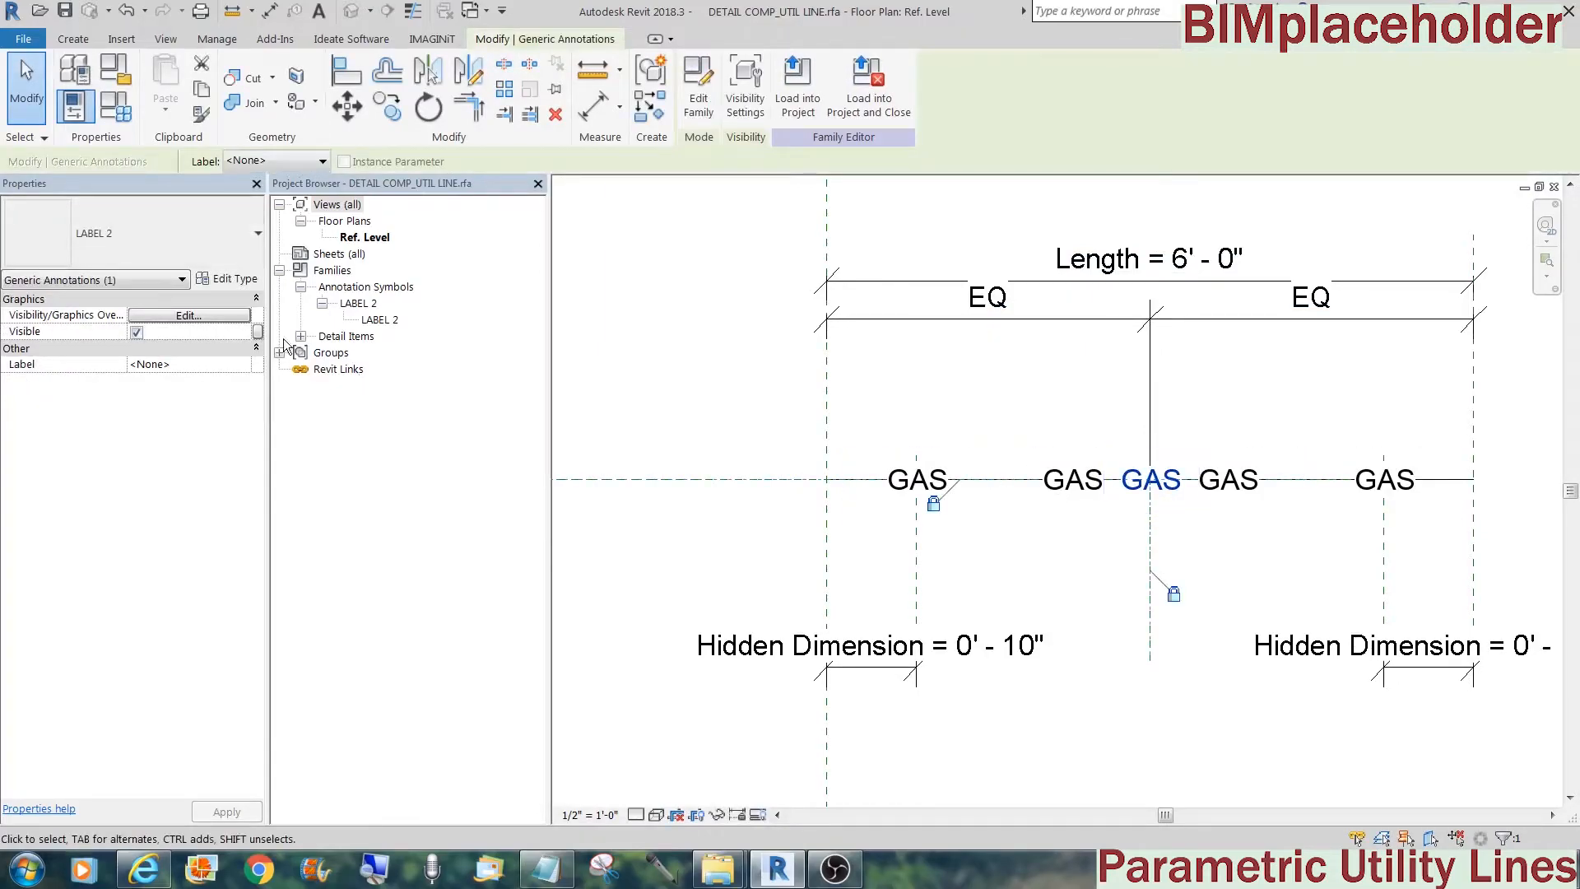
left_click(258, 332)
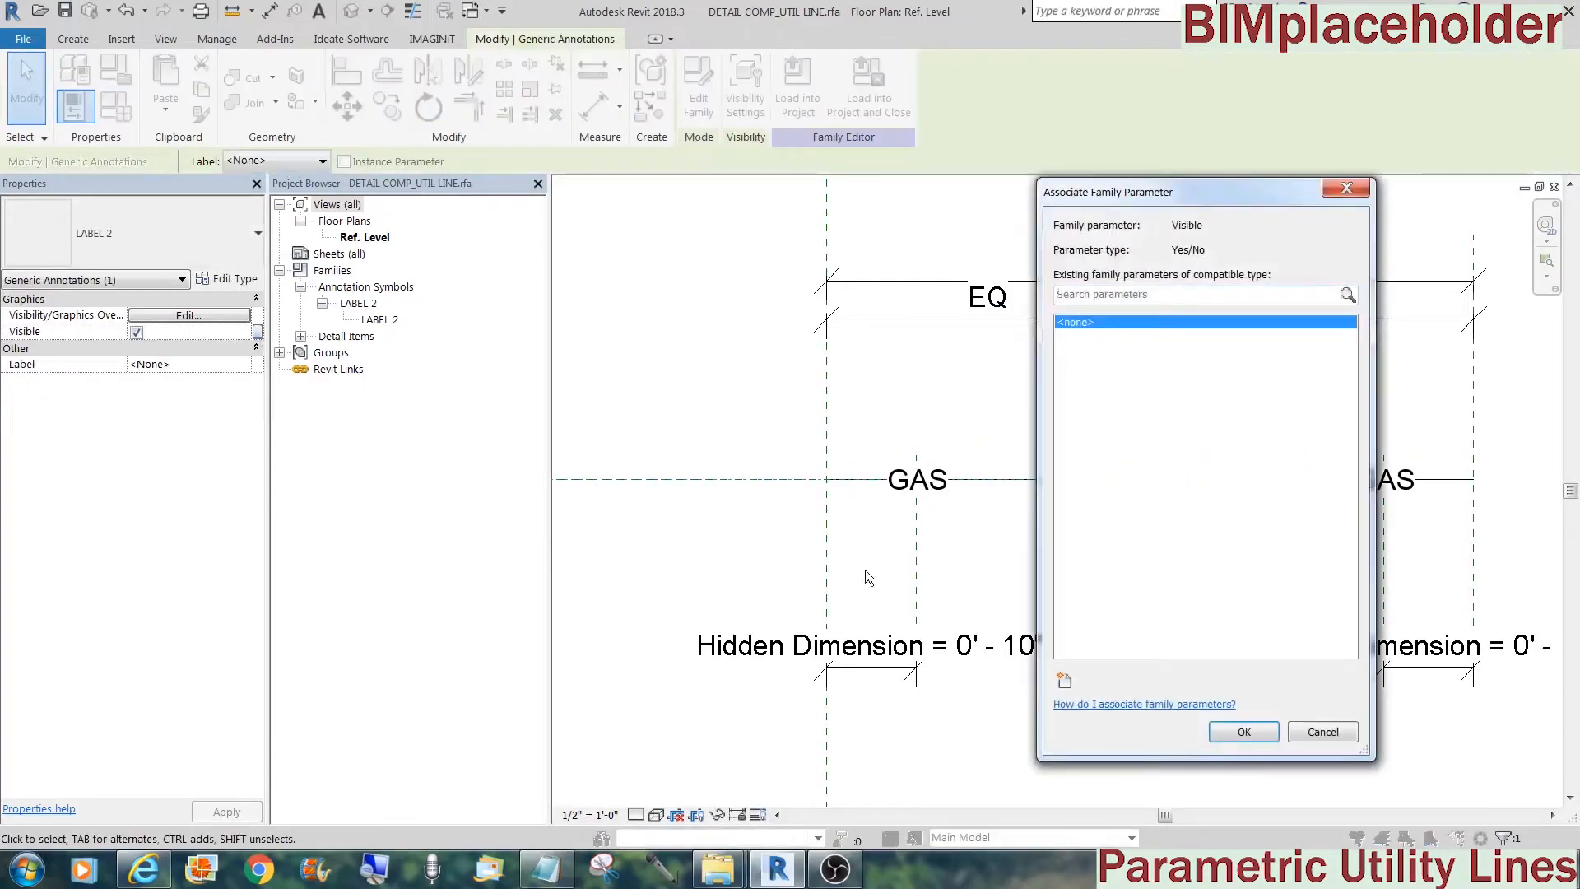
left_click(1064, 680)
type("Middle Text")
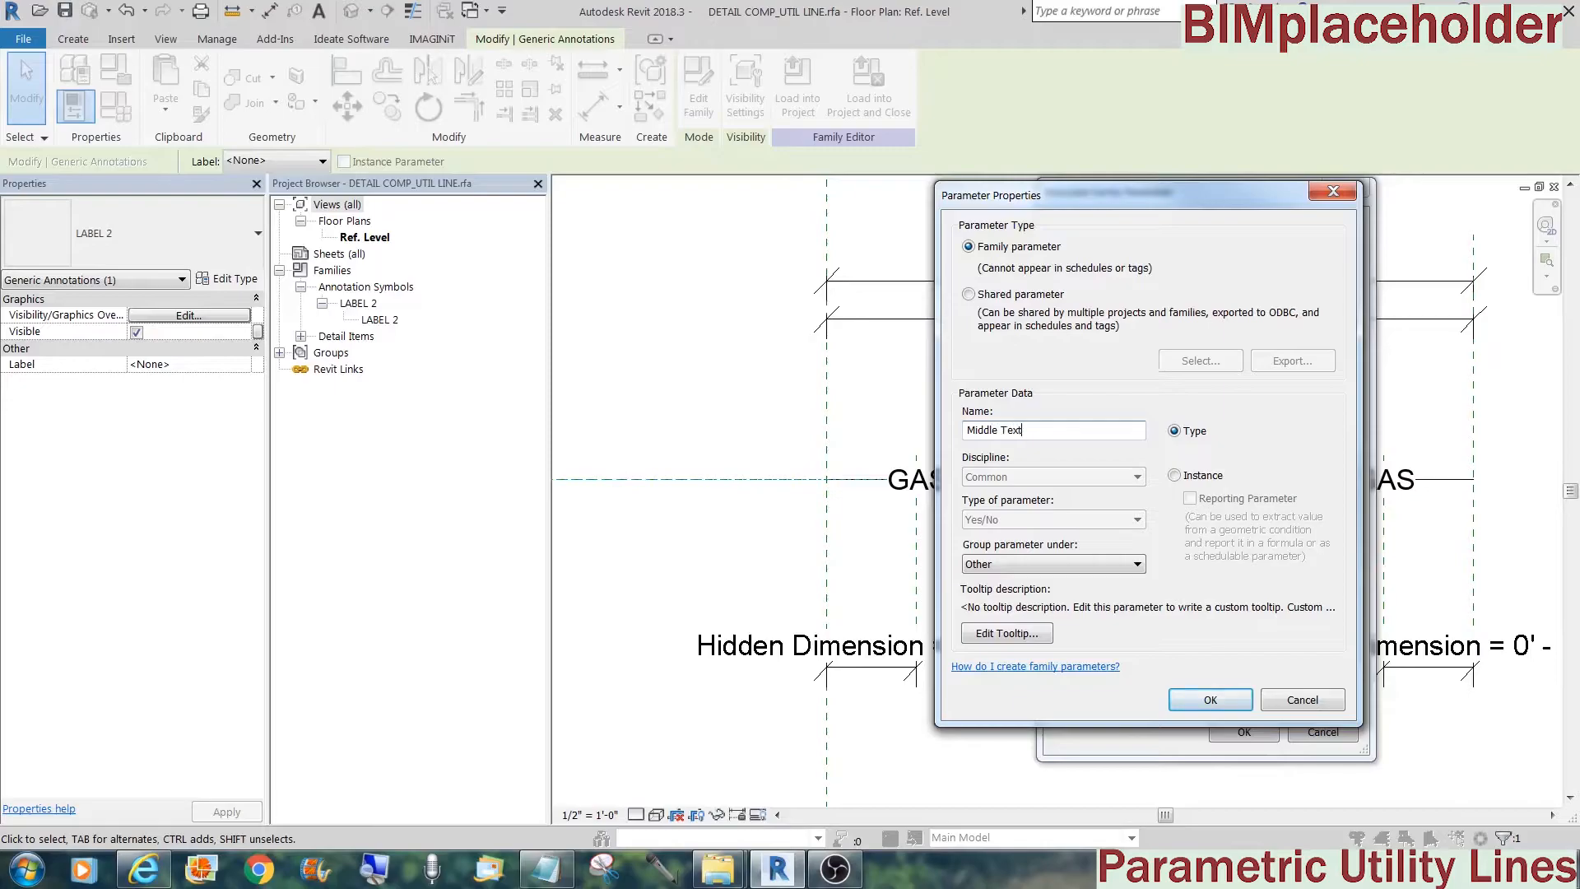
left_click(1174, 475)
left_click(1218, 701)
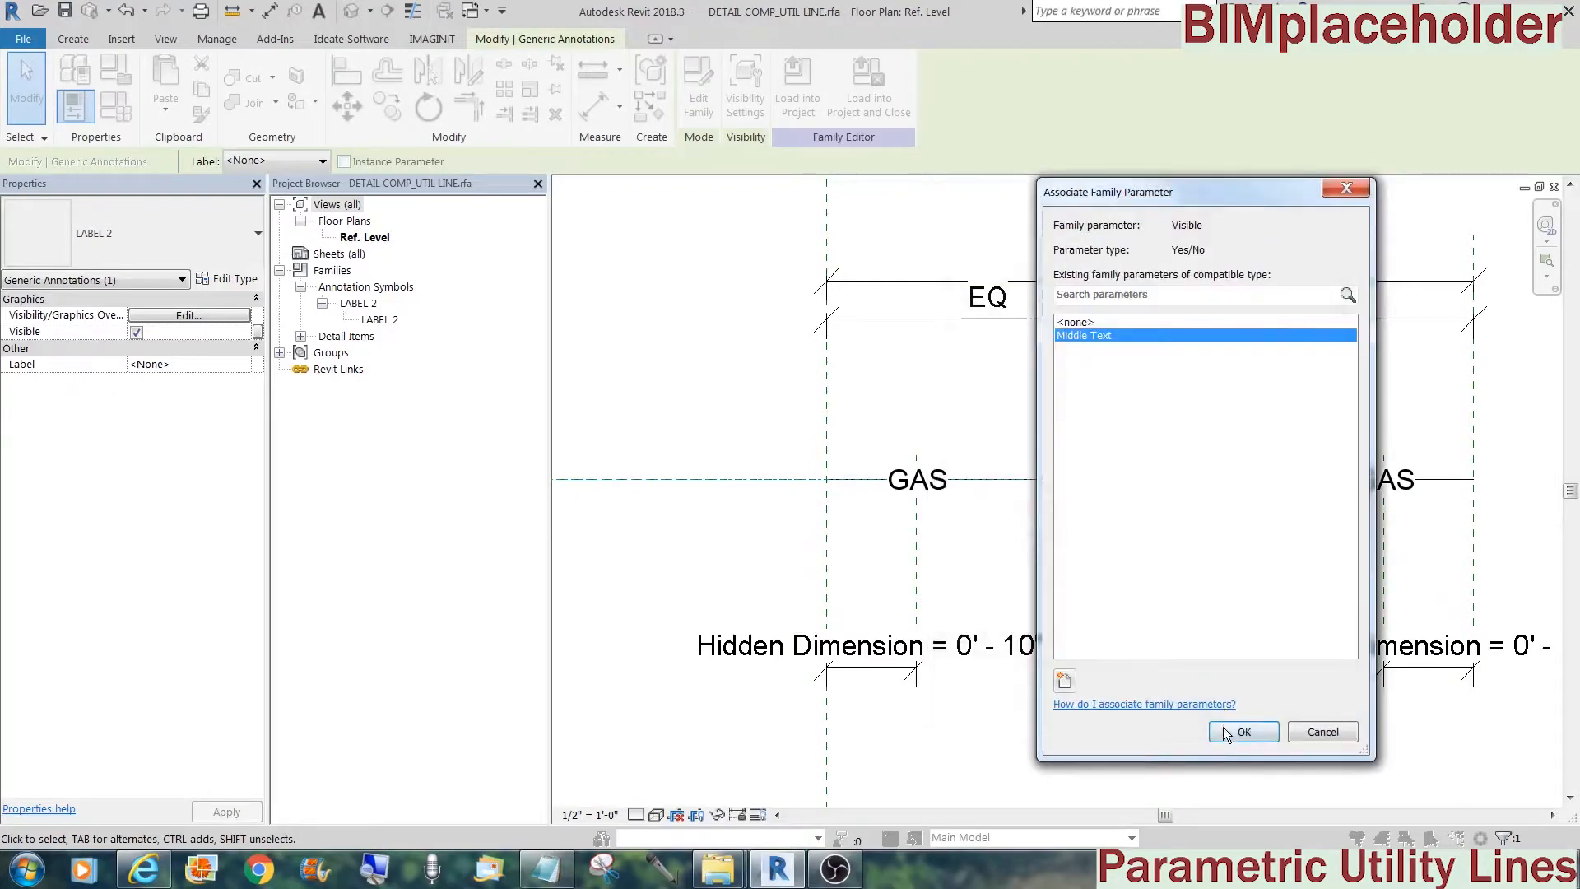
left_click(1223, 729)
left_click(1069, 594)
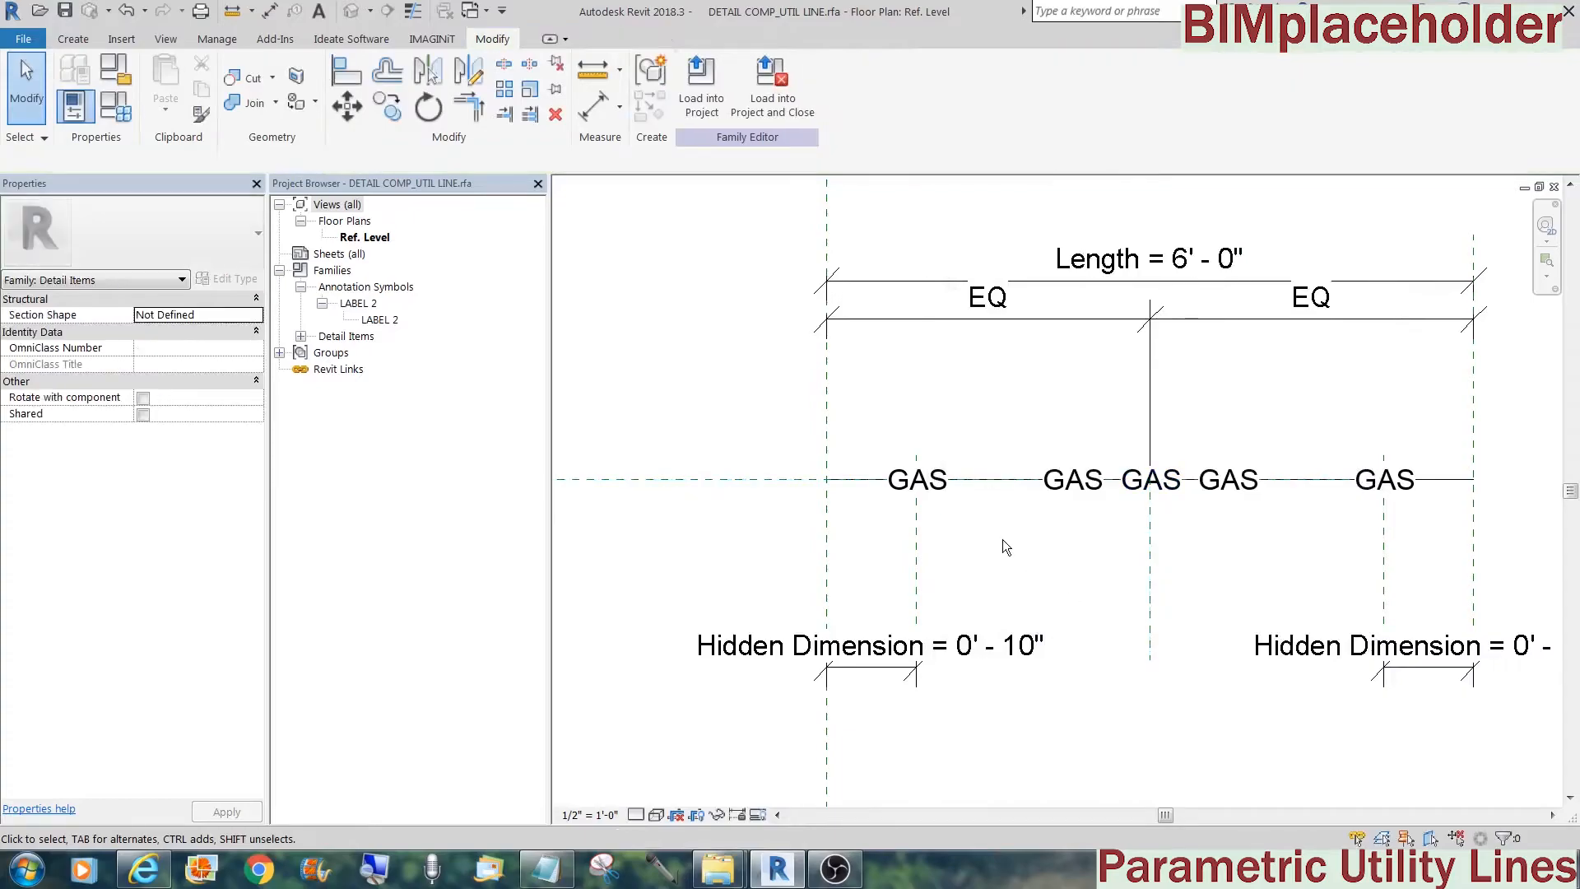
Edit the label array group and associate its label's Visible property with a new instance parameter named Arrayed Text
left_click(942, 496)
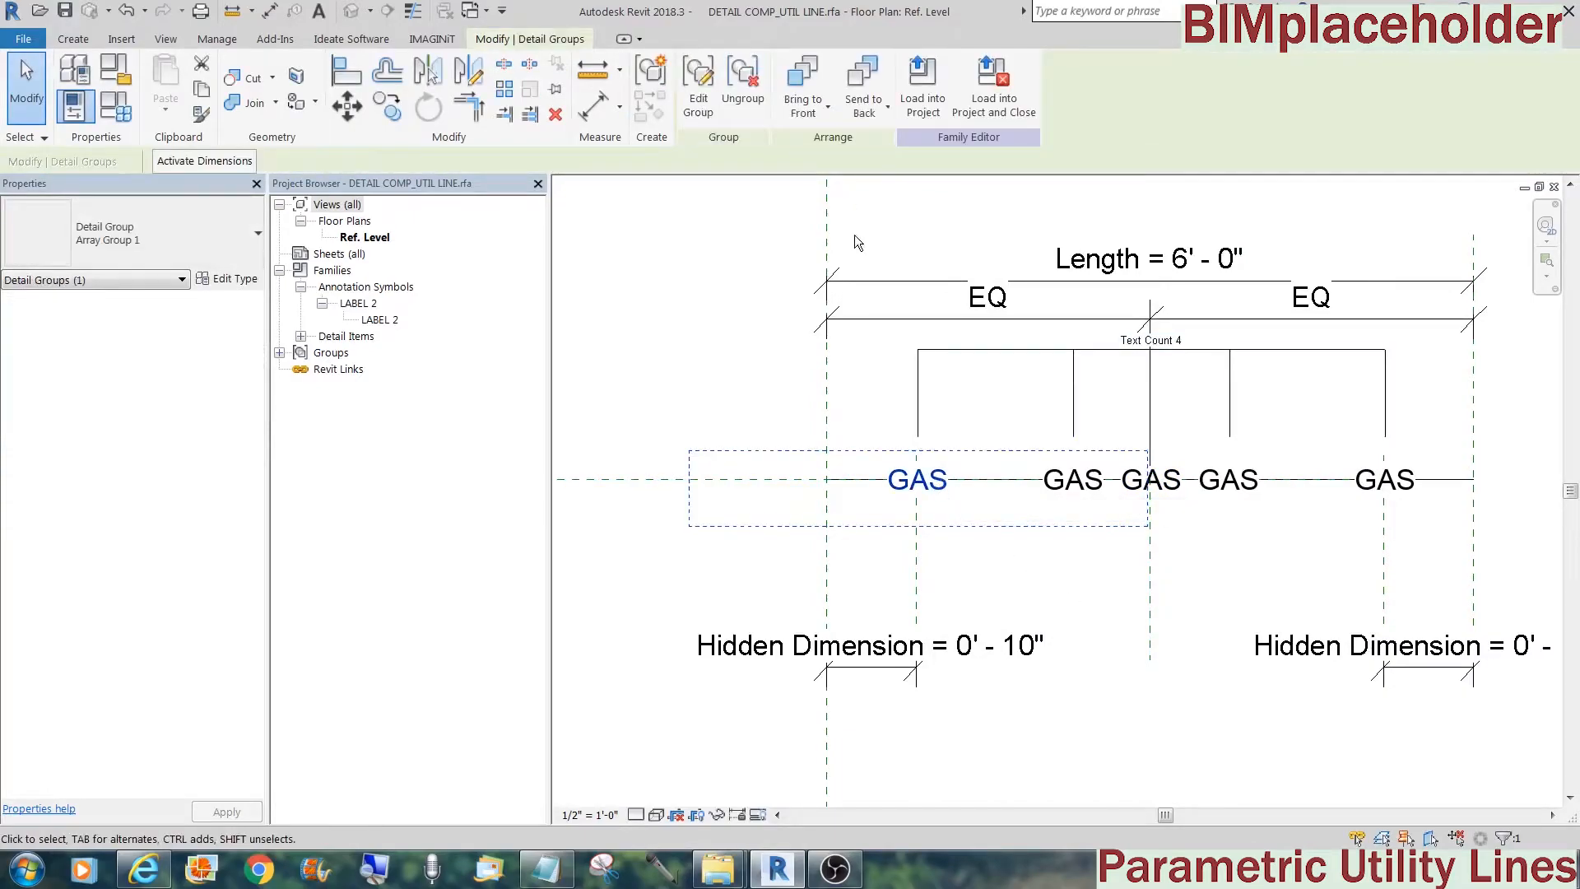
left_click(698, 92)
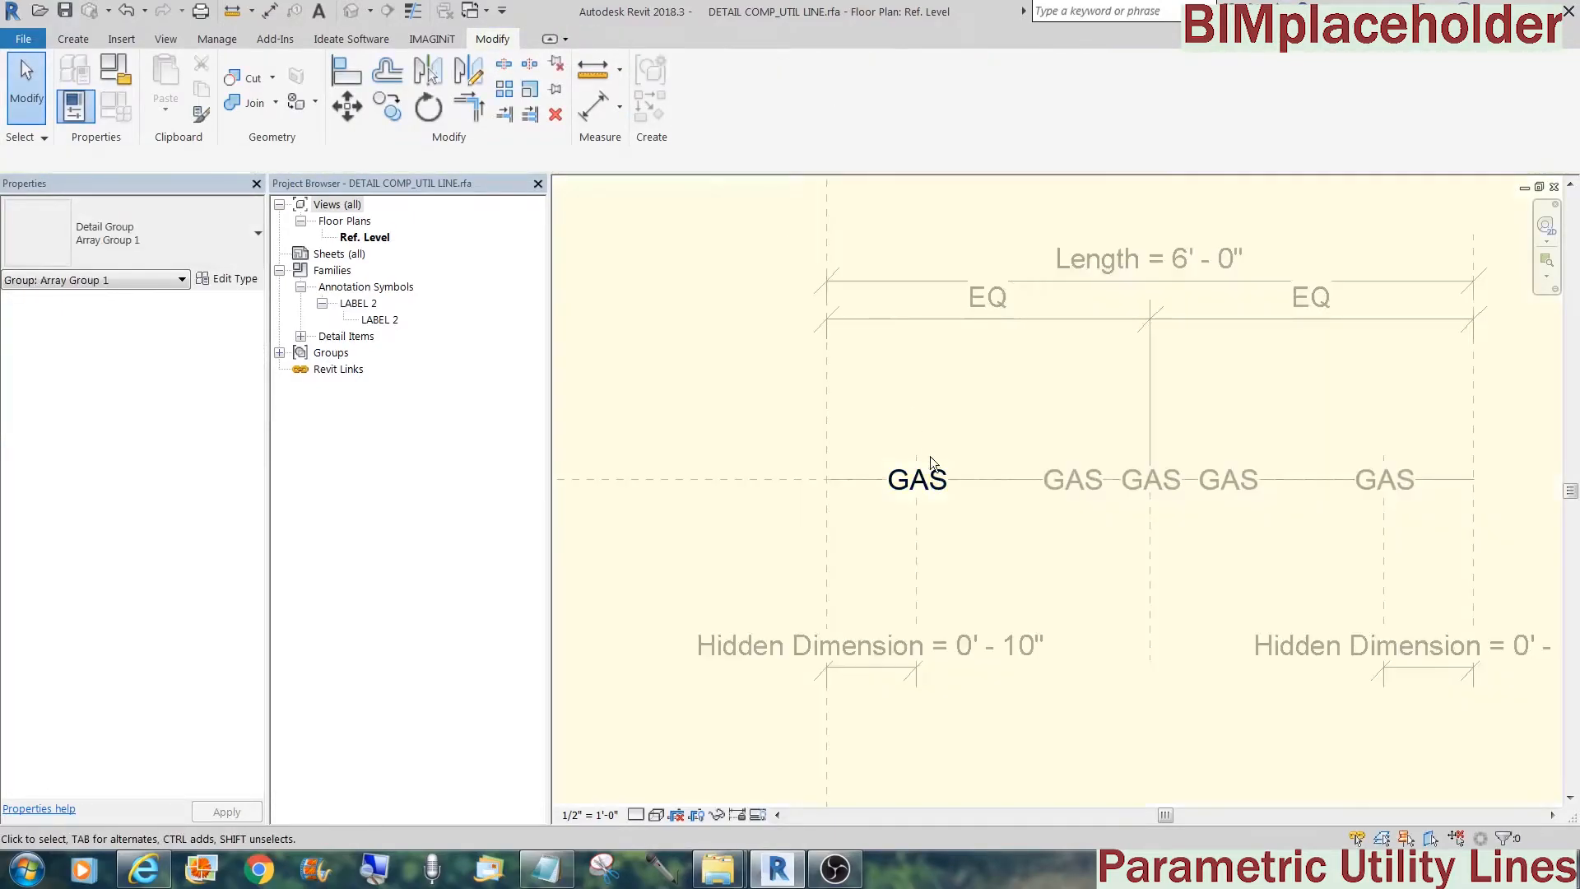
left_click(935, 482)
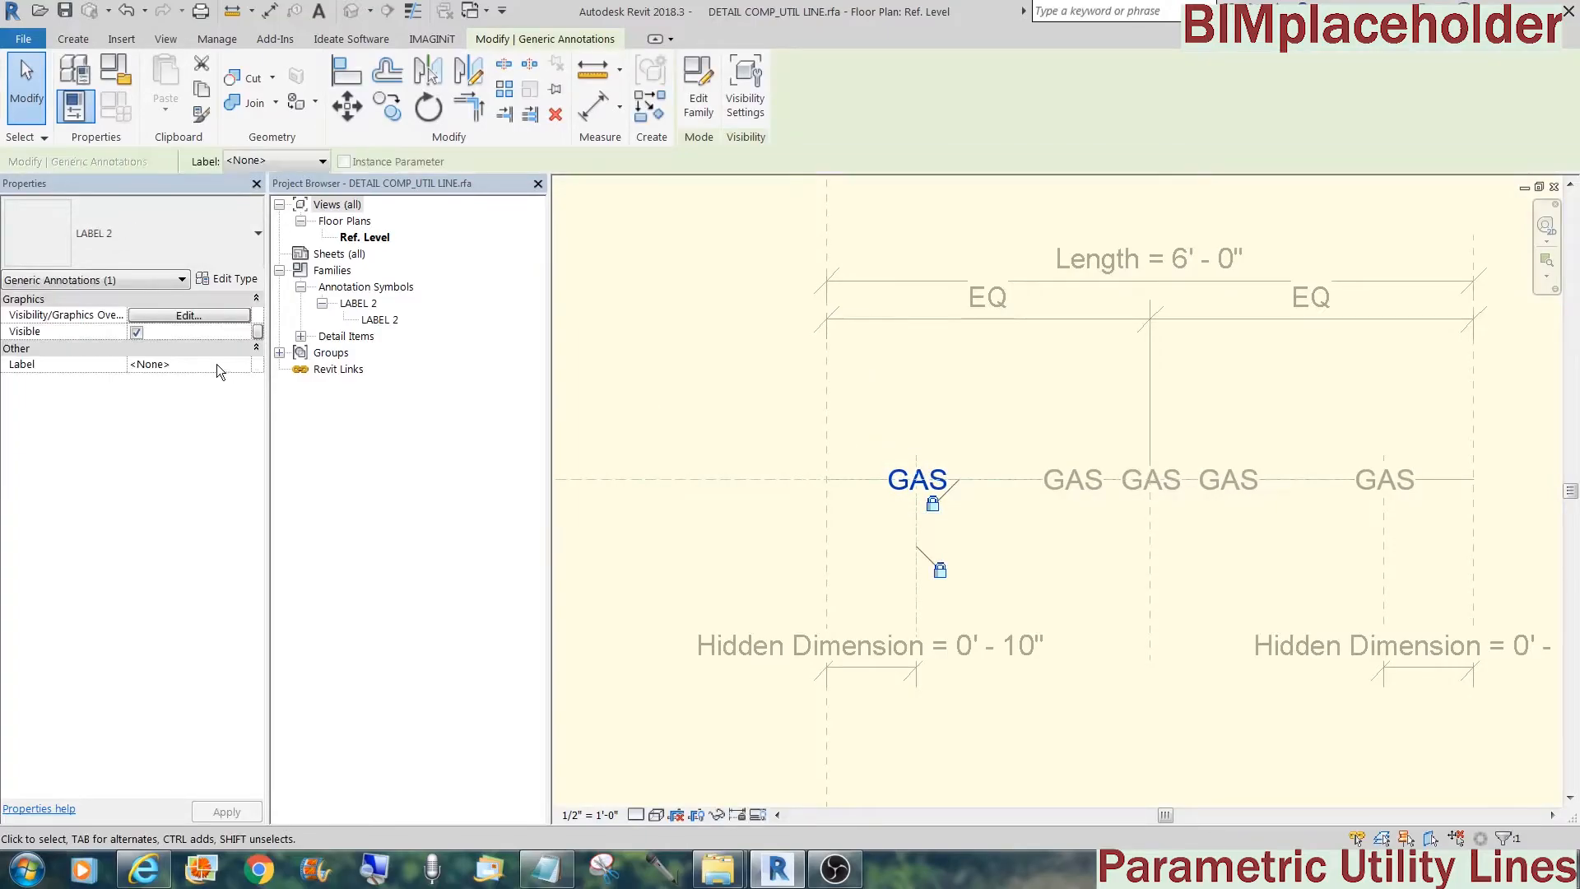
left_click(258, 331)
left_click(1064, 680)
type("Arrayed Text")
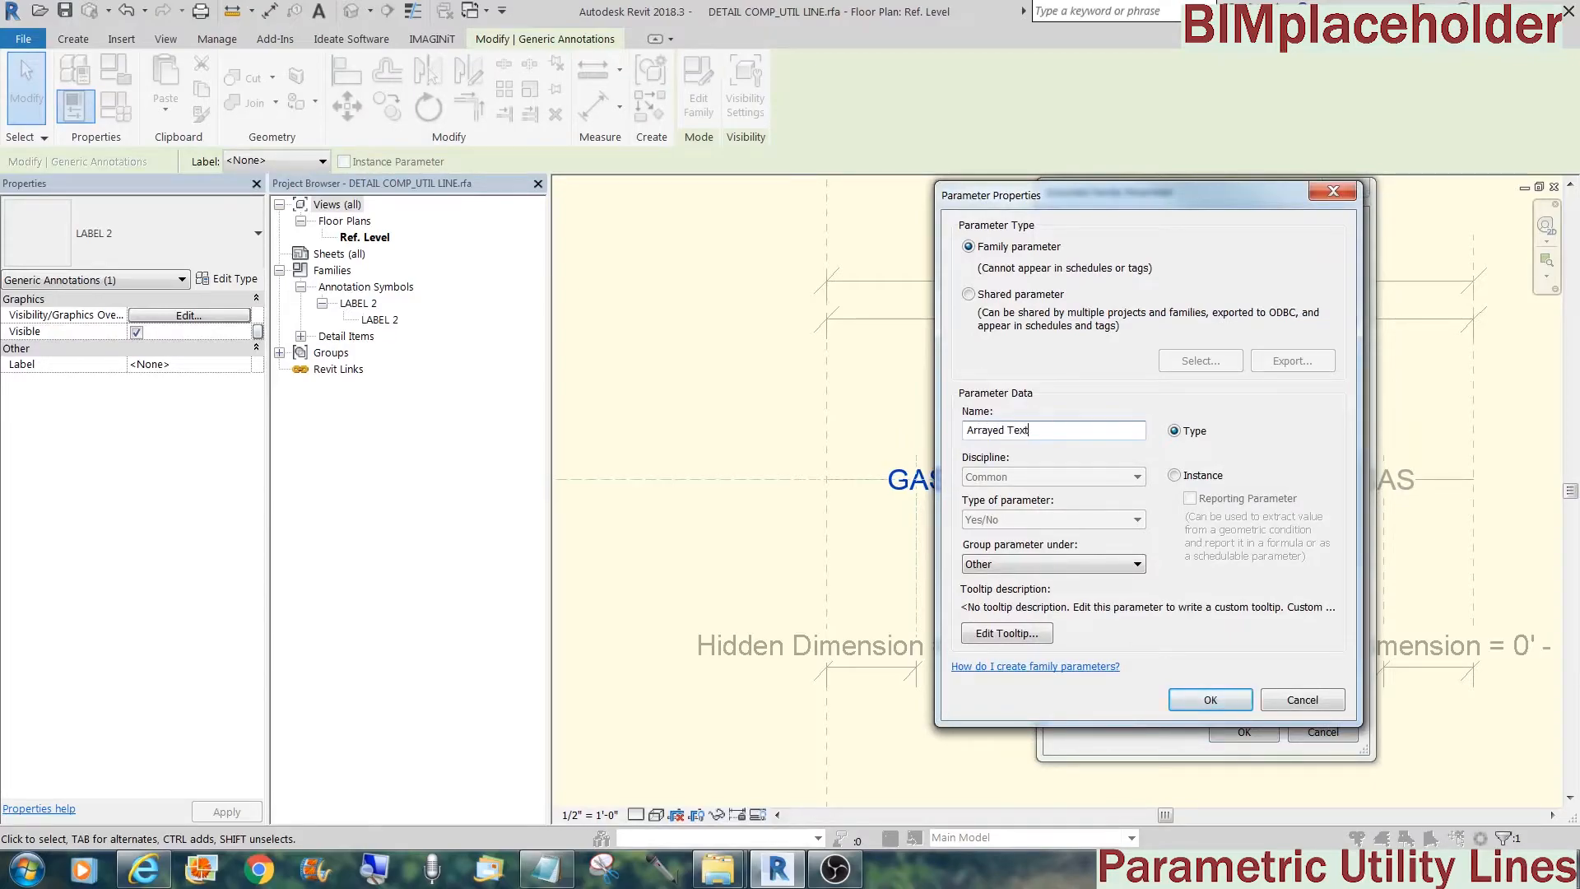
left_click(1174, 474)
left_click(1211, 702)
left_click(1234, 729)
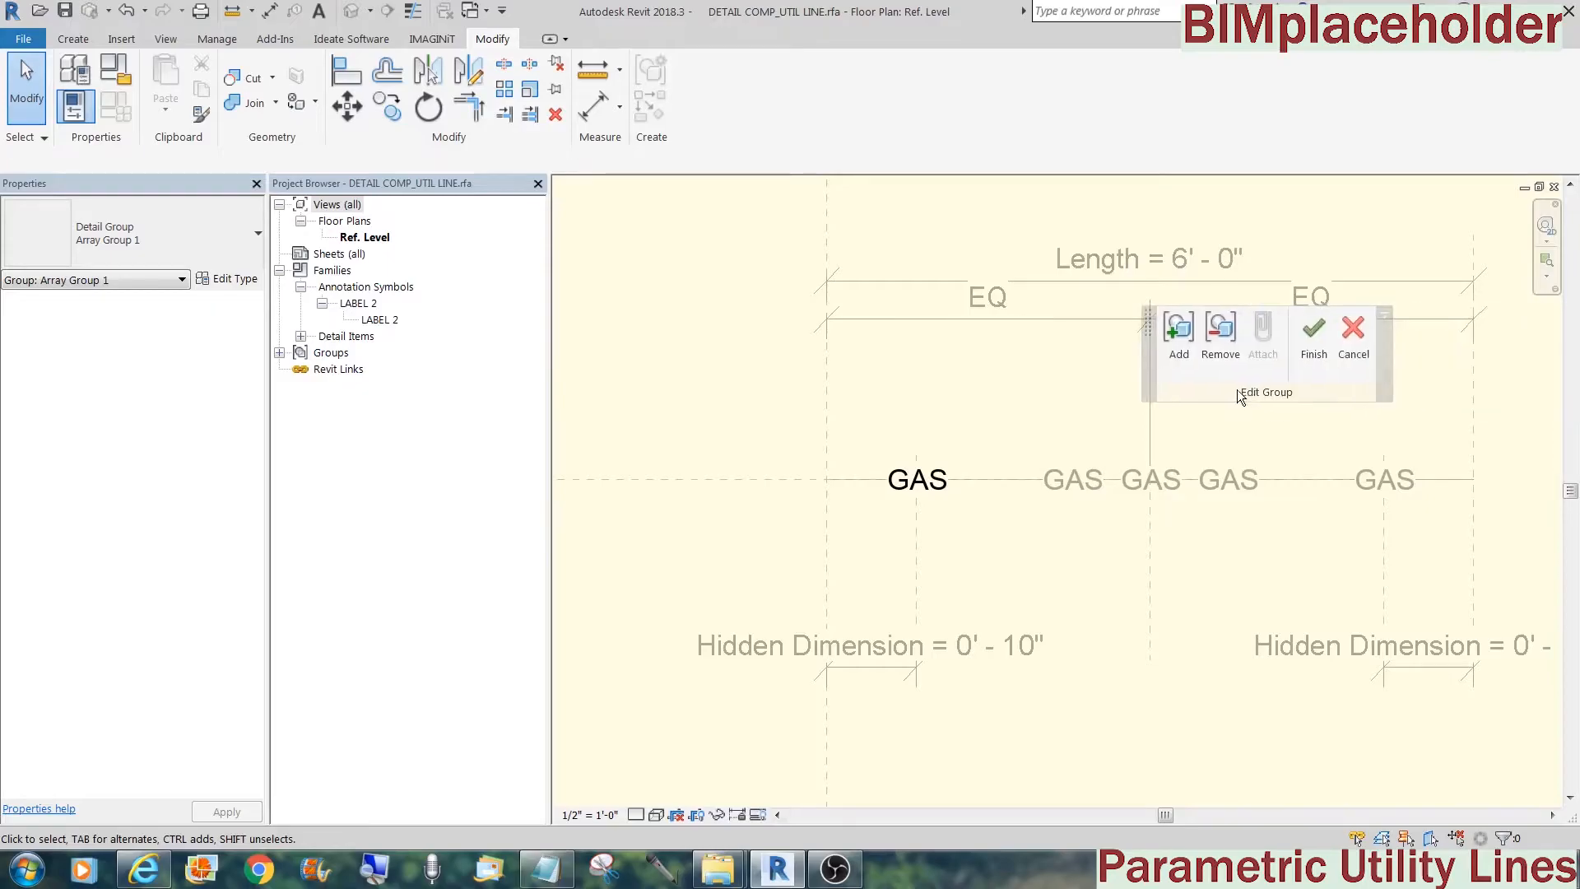
left_click(1315, 336)
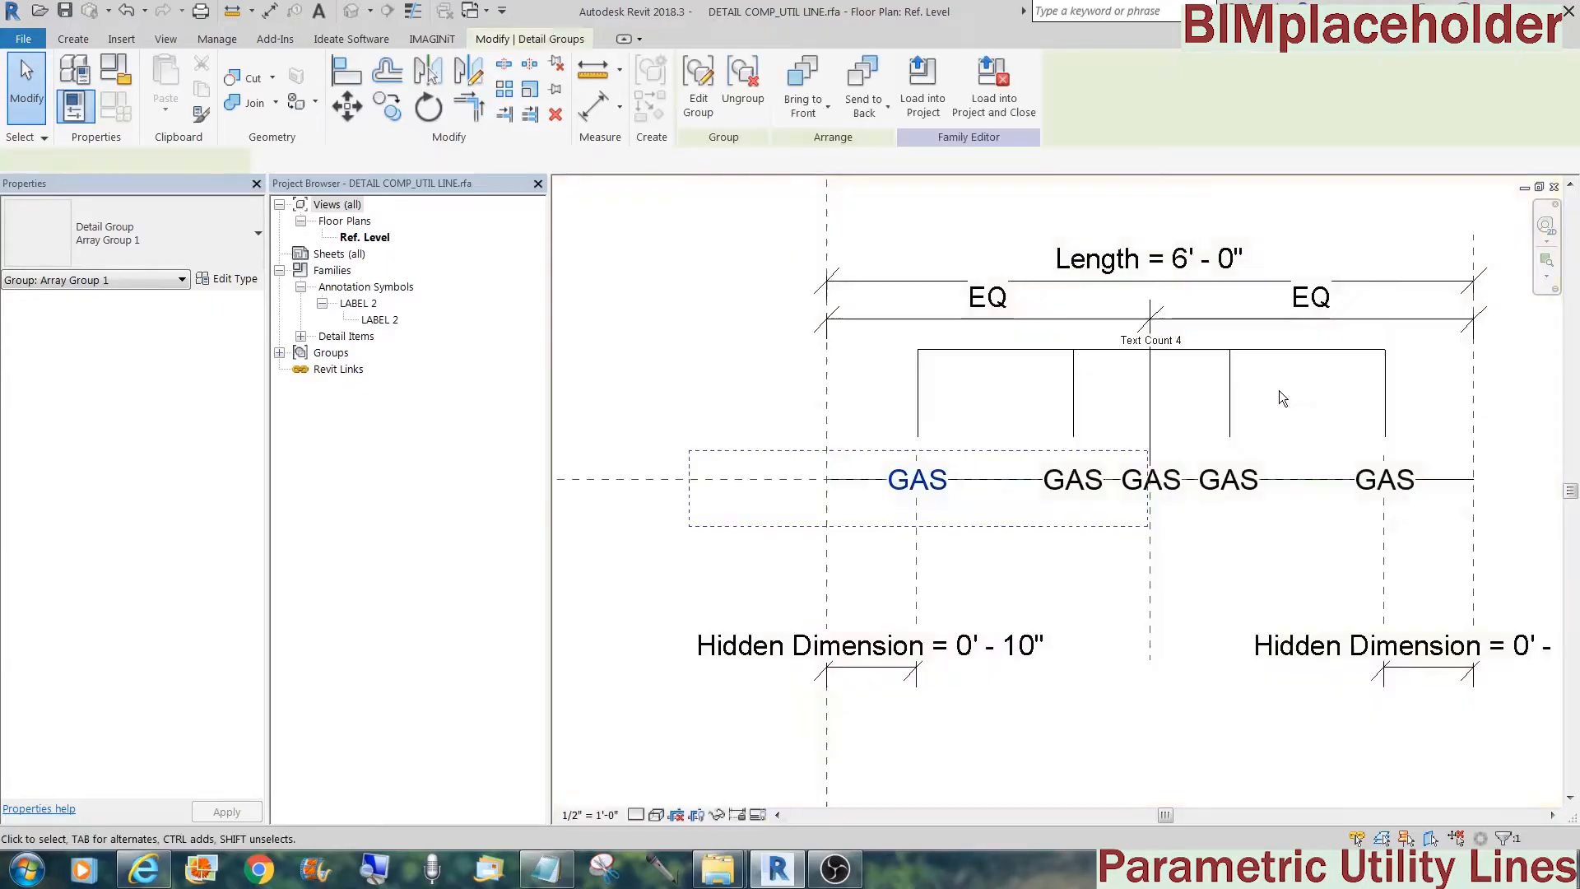
left_click(1193, 706)
Review the family's parameters and load the family into 17-DETAIL COMPONENT GAS LINE.rvt, overwriting the existing version
left_click(115, 105)
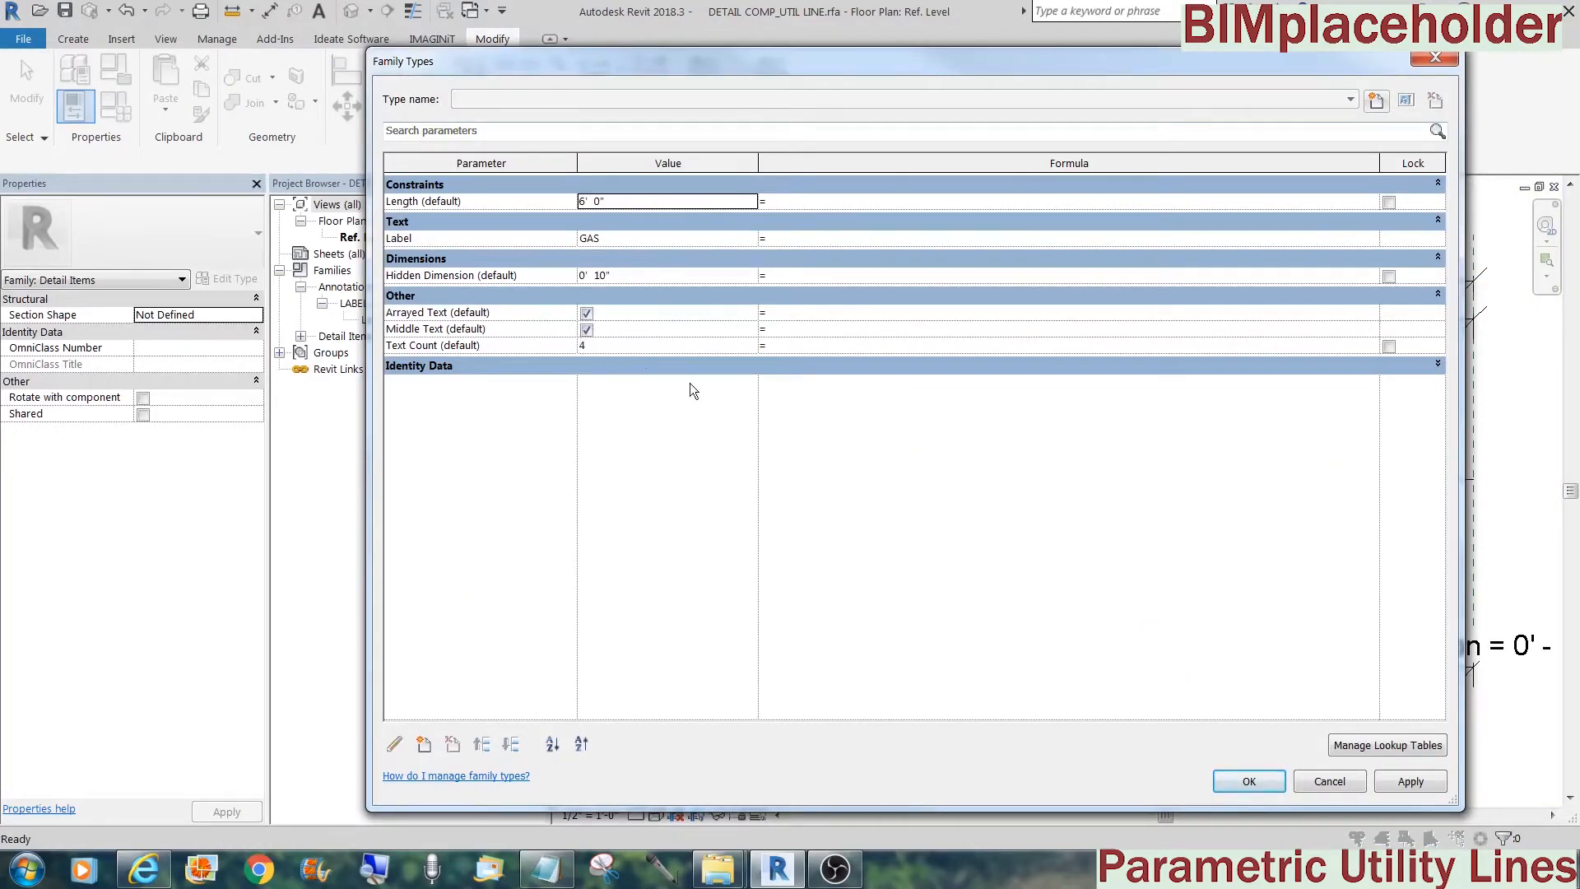
left_click(1260, 777)
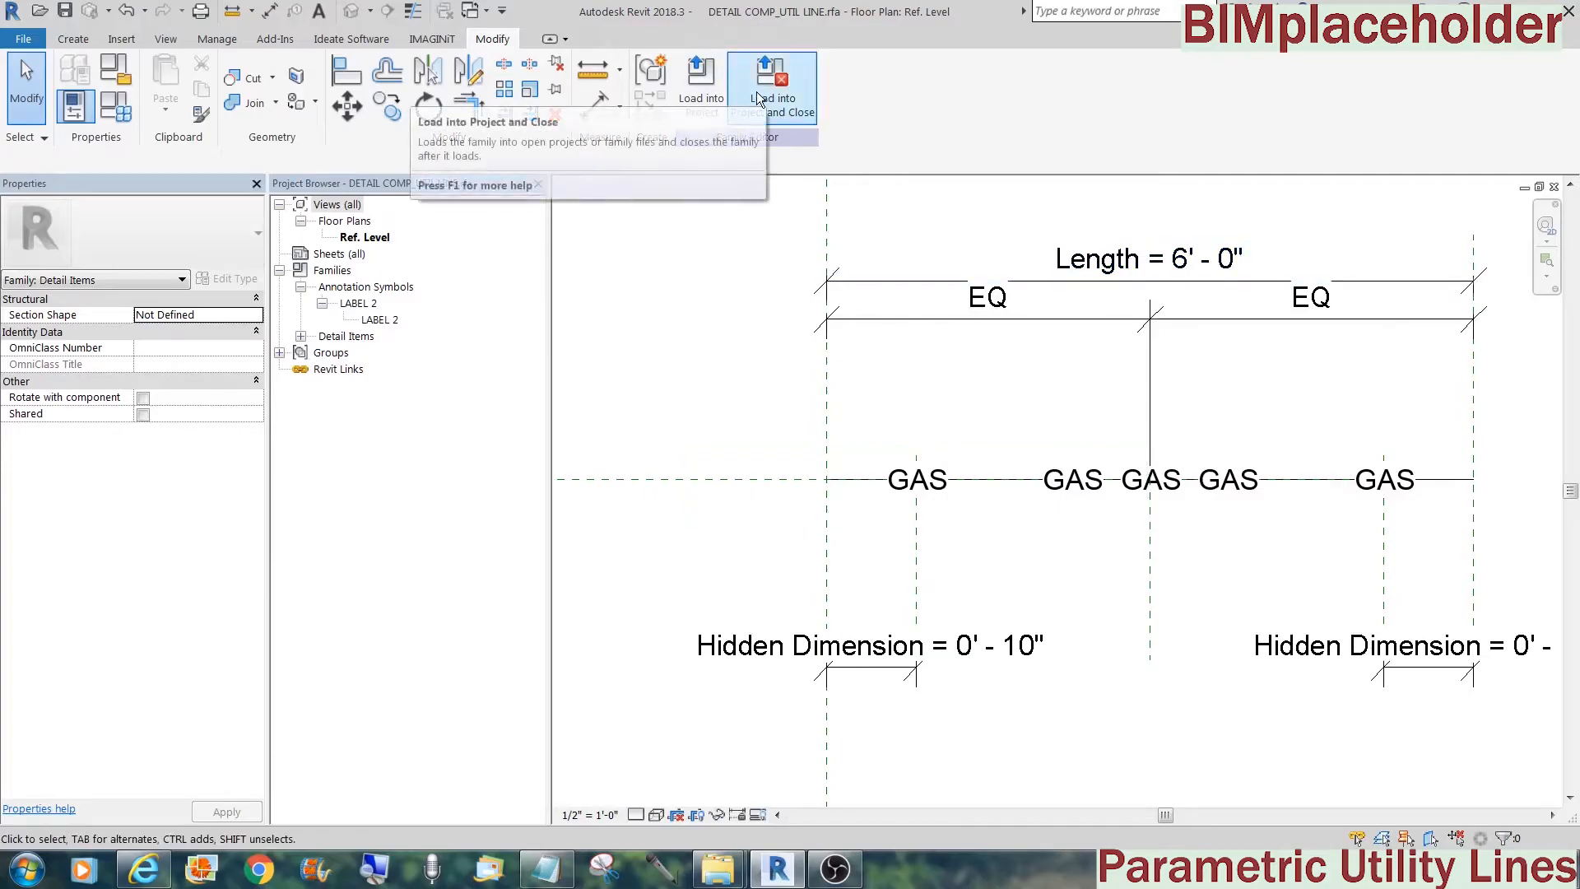
left_click(705, 91)
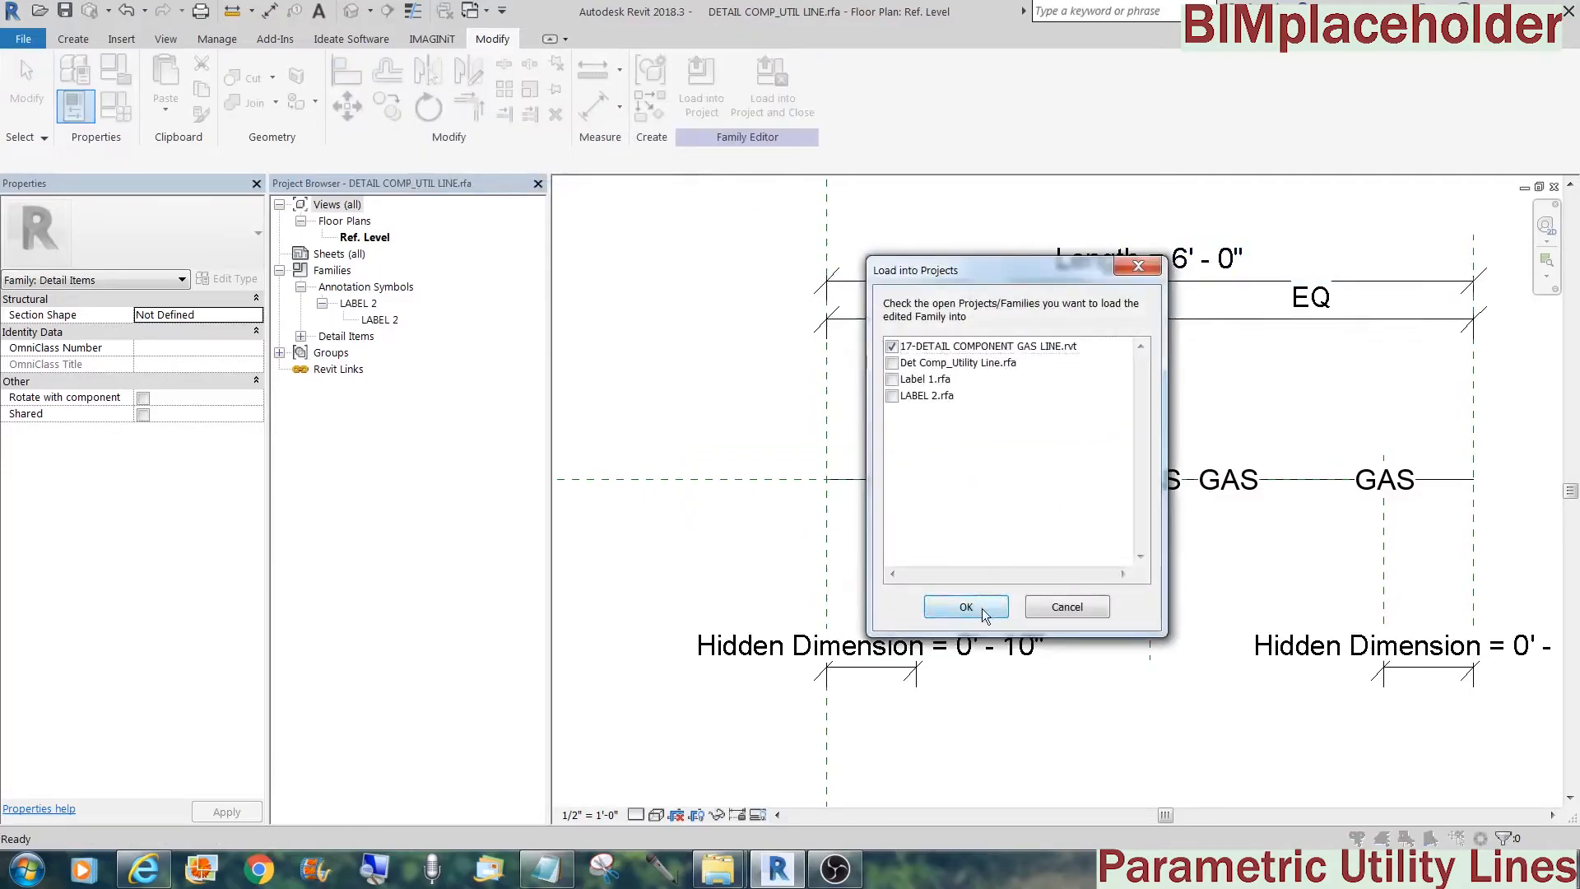
left_click(981, 608)
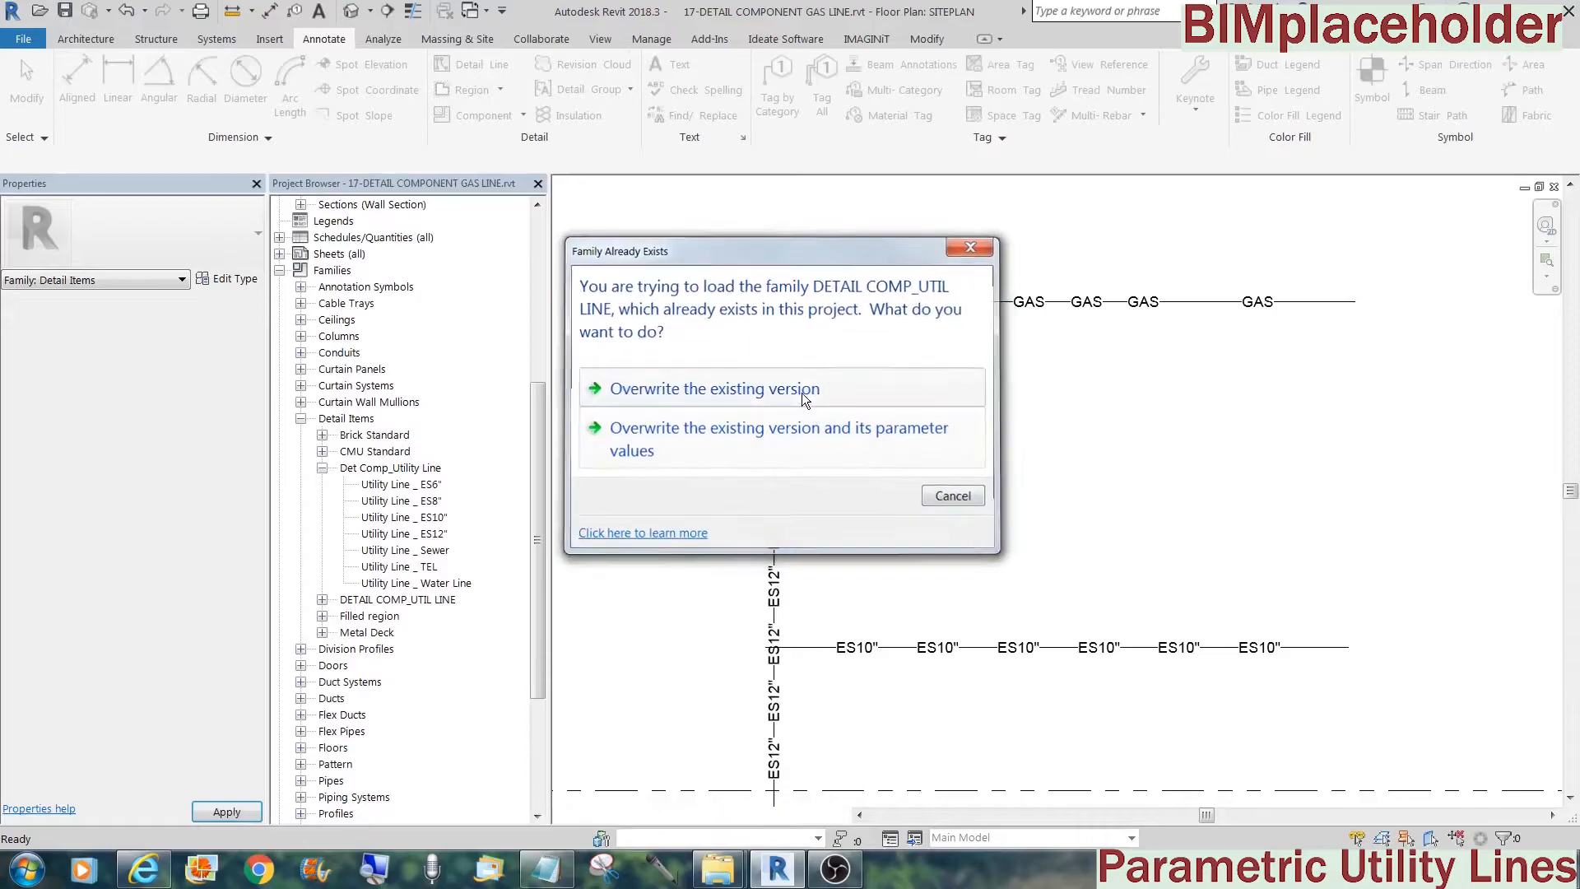
left_click(801, 393)
Turn off Middle Text for the placed gas line in the site plan
left_click(981, 302)
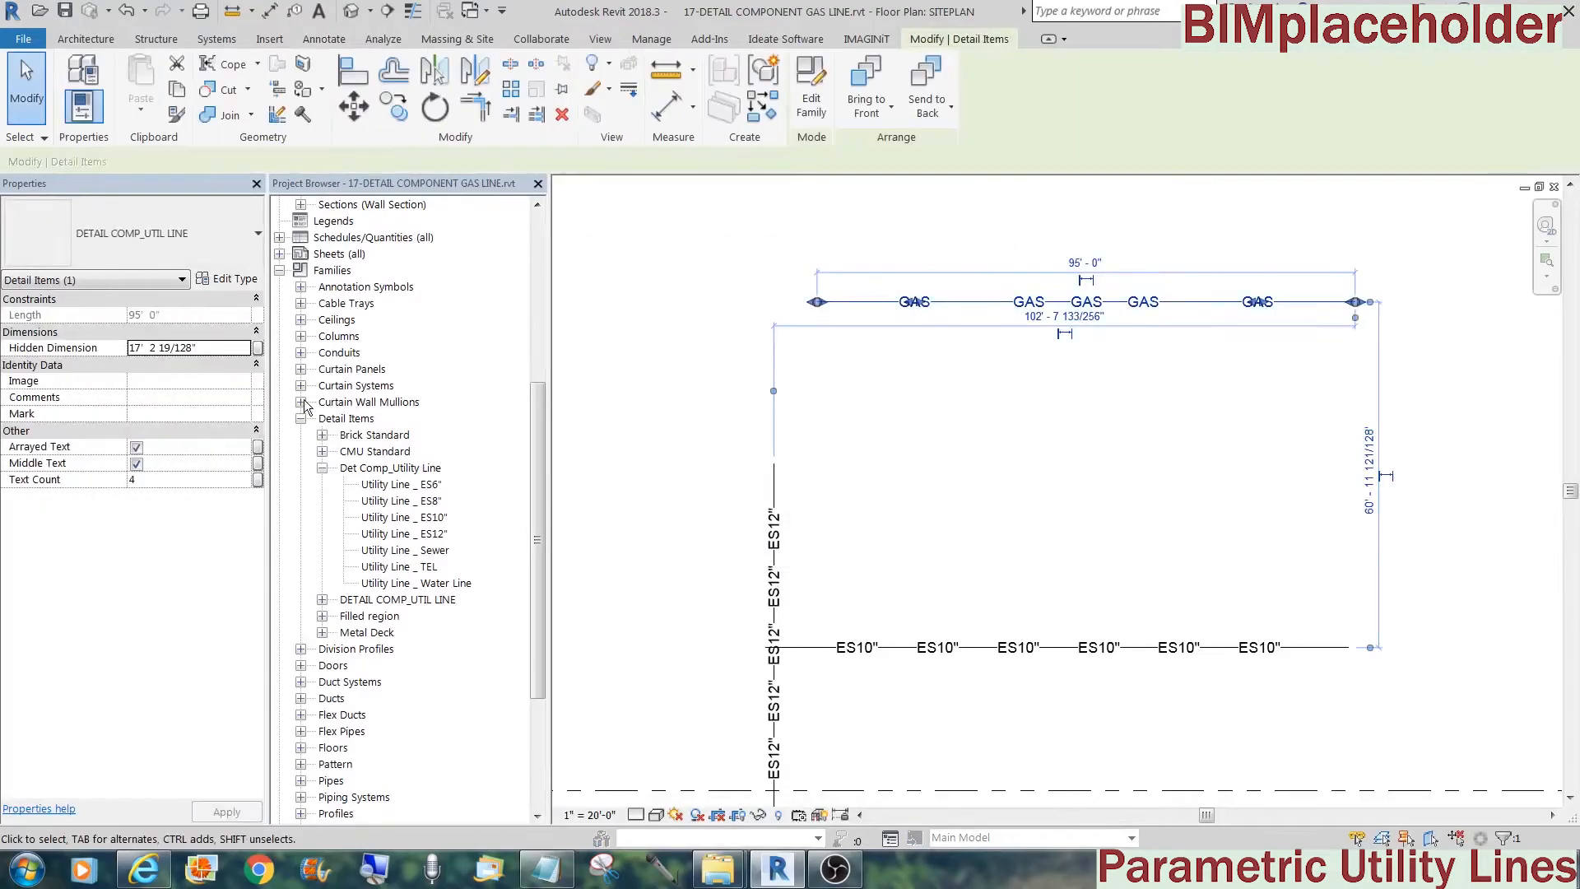
left_click(136, 463)
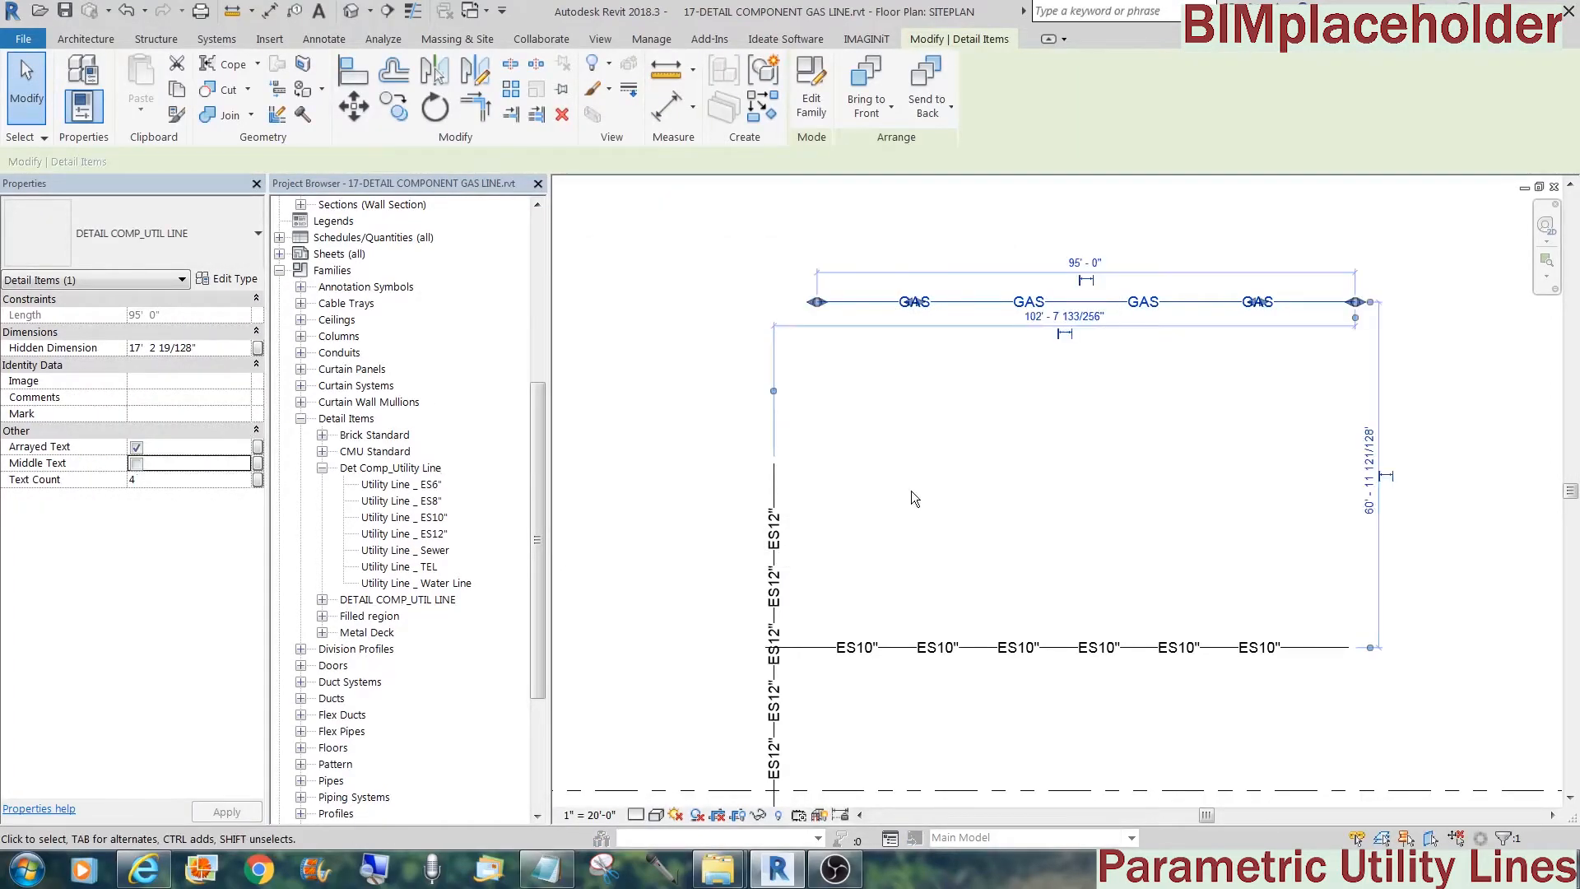
Set the upper gas line's Text Count to 6 and adjust its Hidden Dimension to about 7' 9"
left_click(946, 500)
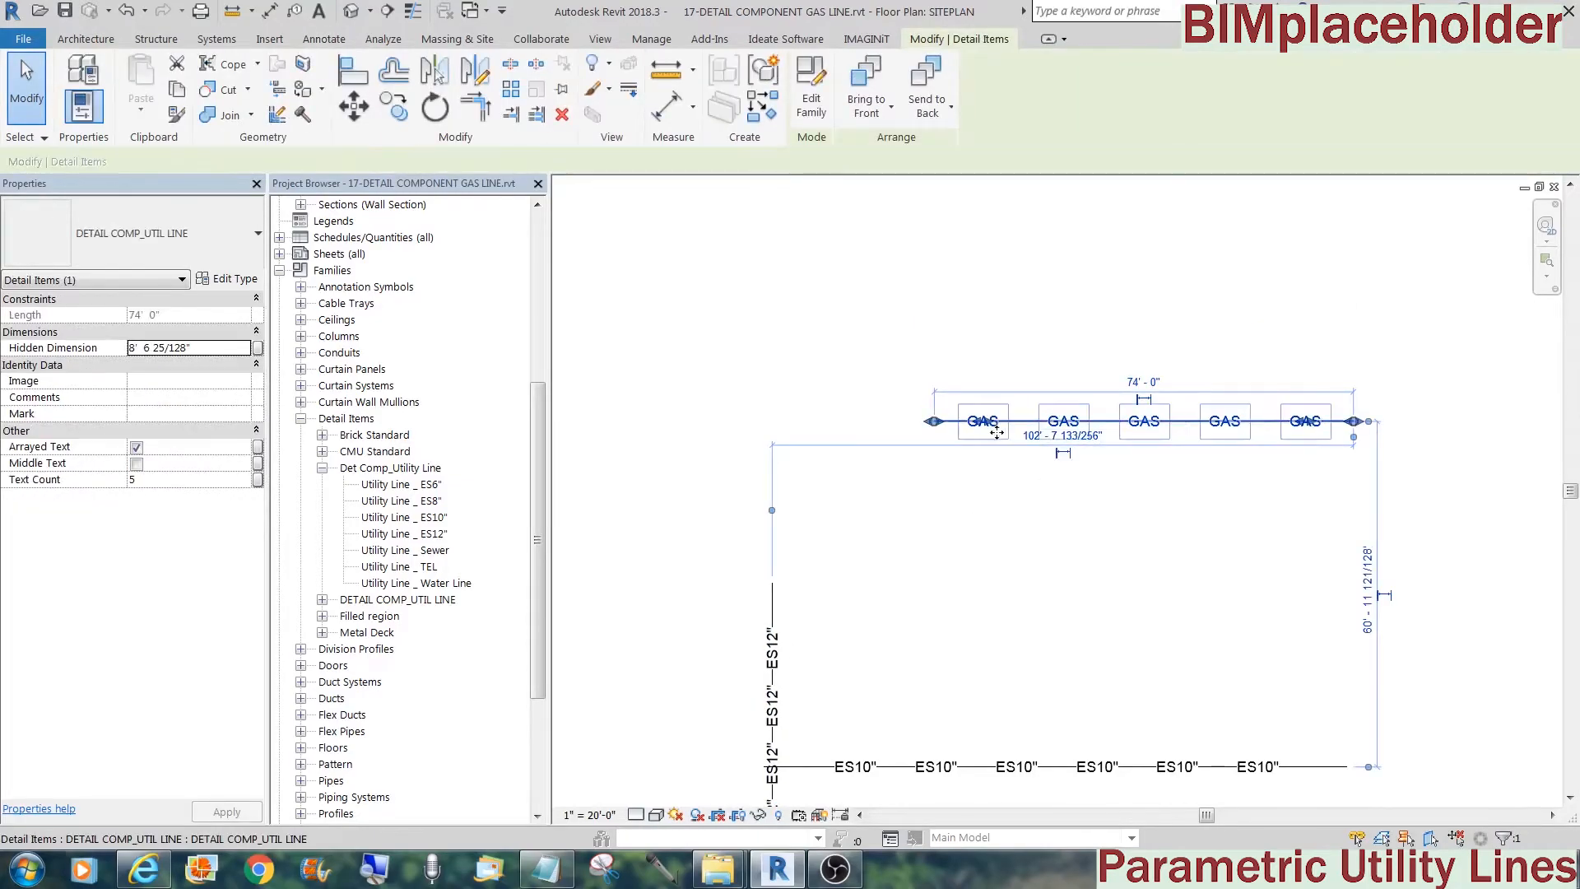
left_click(177, 481)
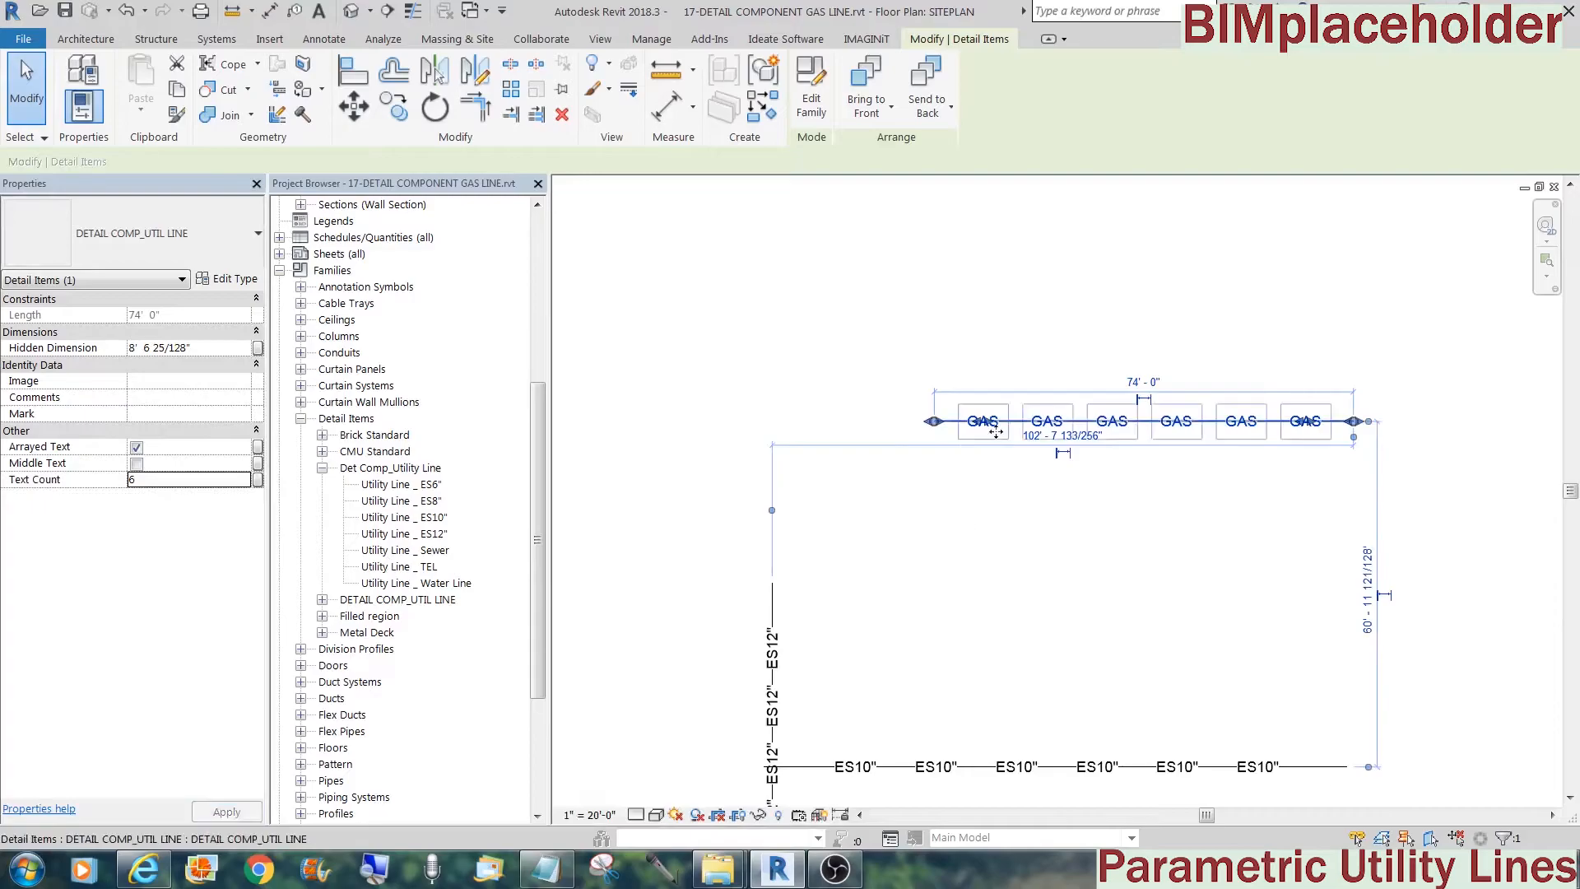
left_click_drag(995, 423, 1004, 425)
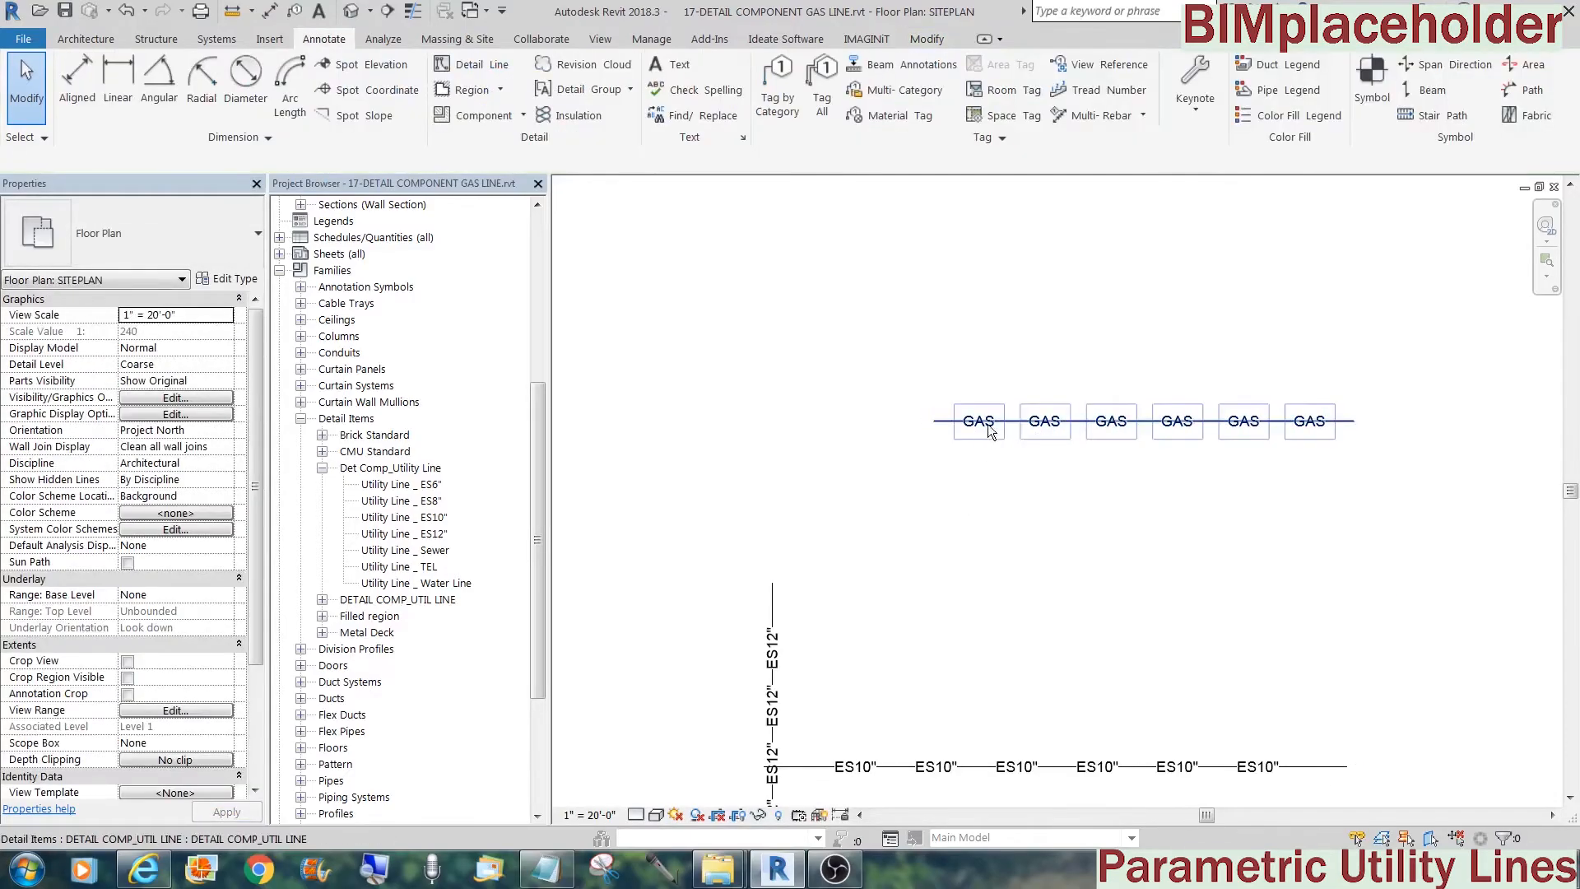
left_click(980, 475)
left_click(993, 422)
left_click(977, 436)
Copy the gas line as a vertical segment 11' 6" long that shows Middle Text instead of Arrayed Text
left_click(979, 423)
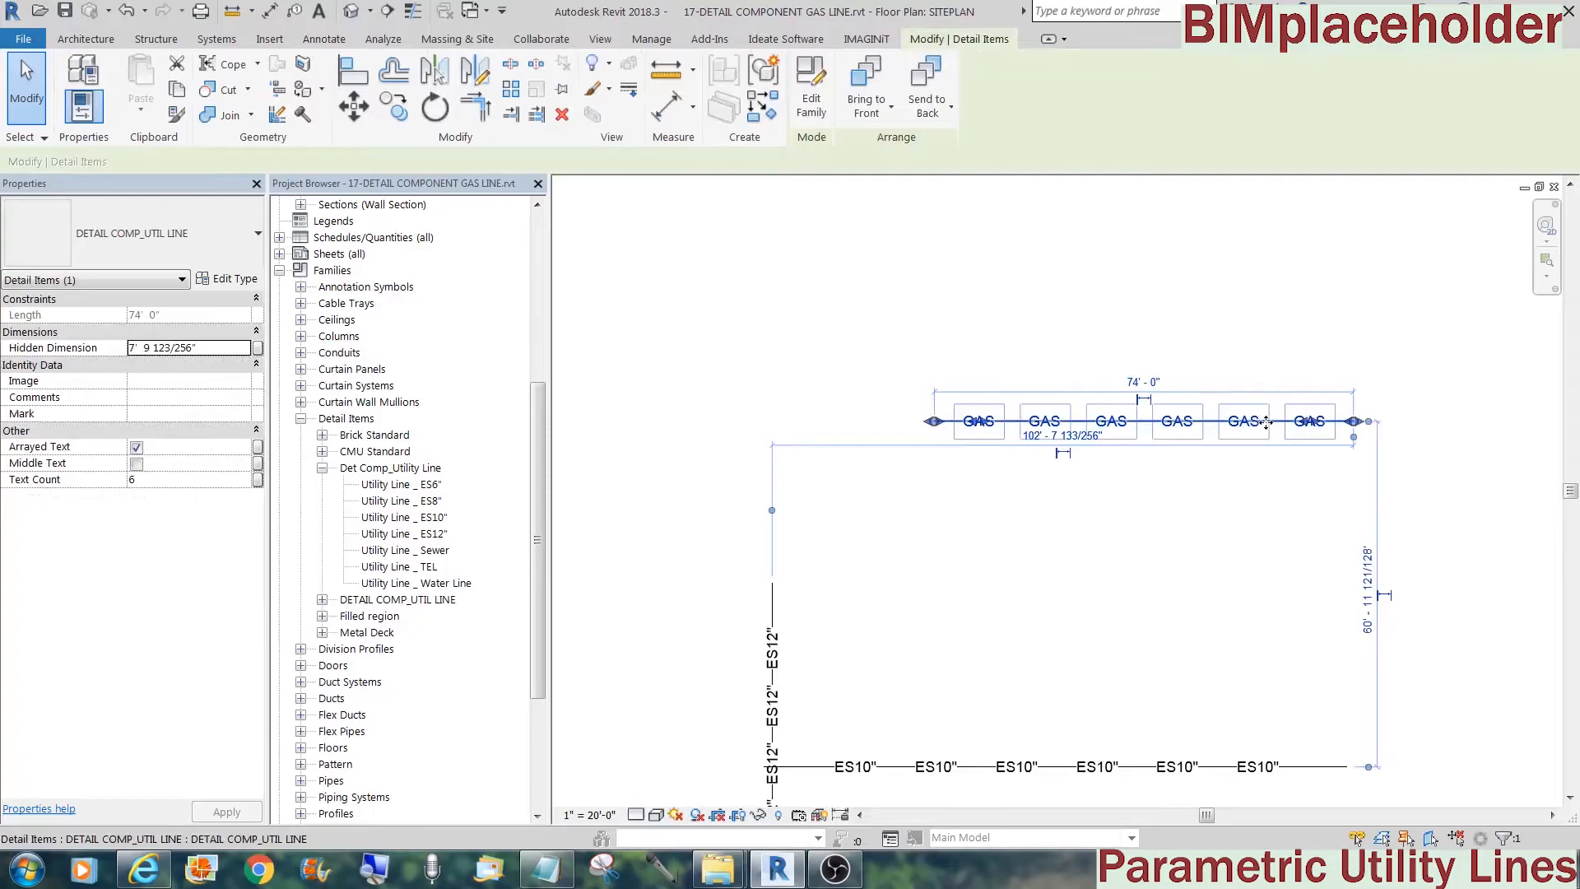
left_click_drag(1269, 425, 702, 192, "ctrl")
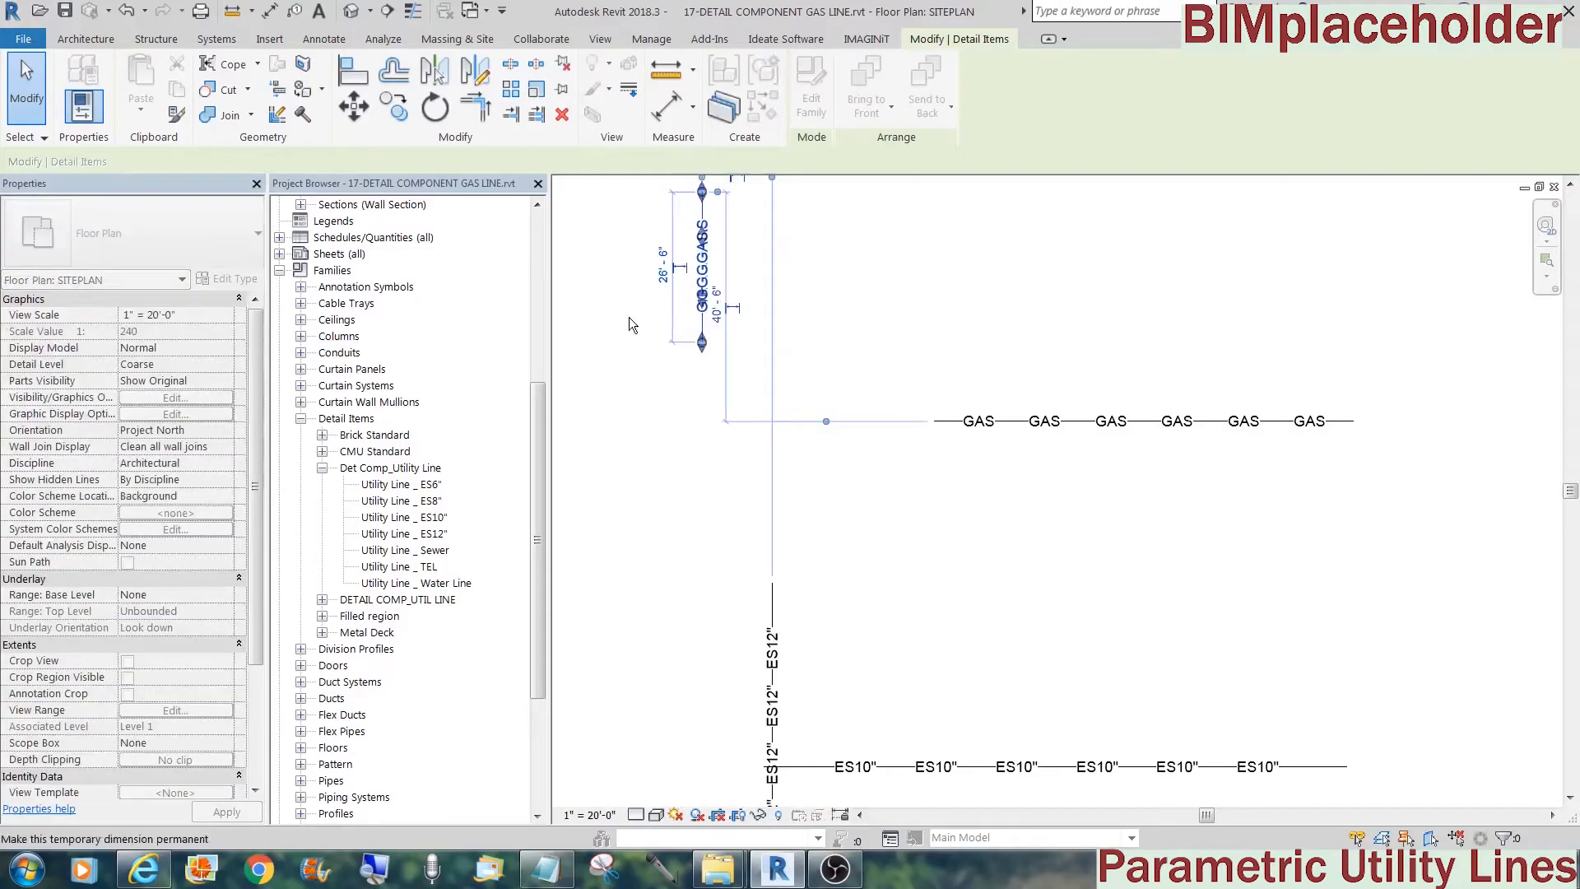
left_click(136, 463)
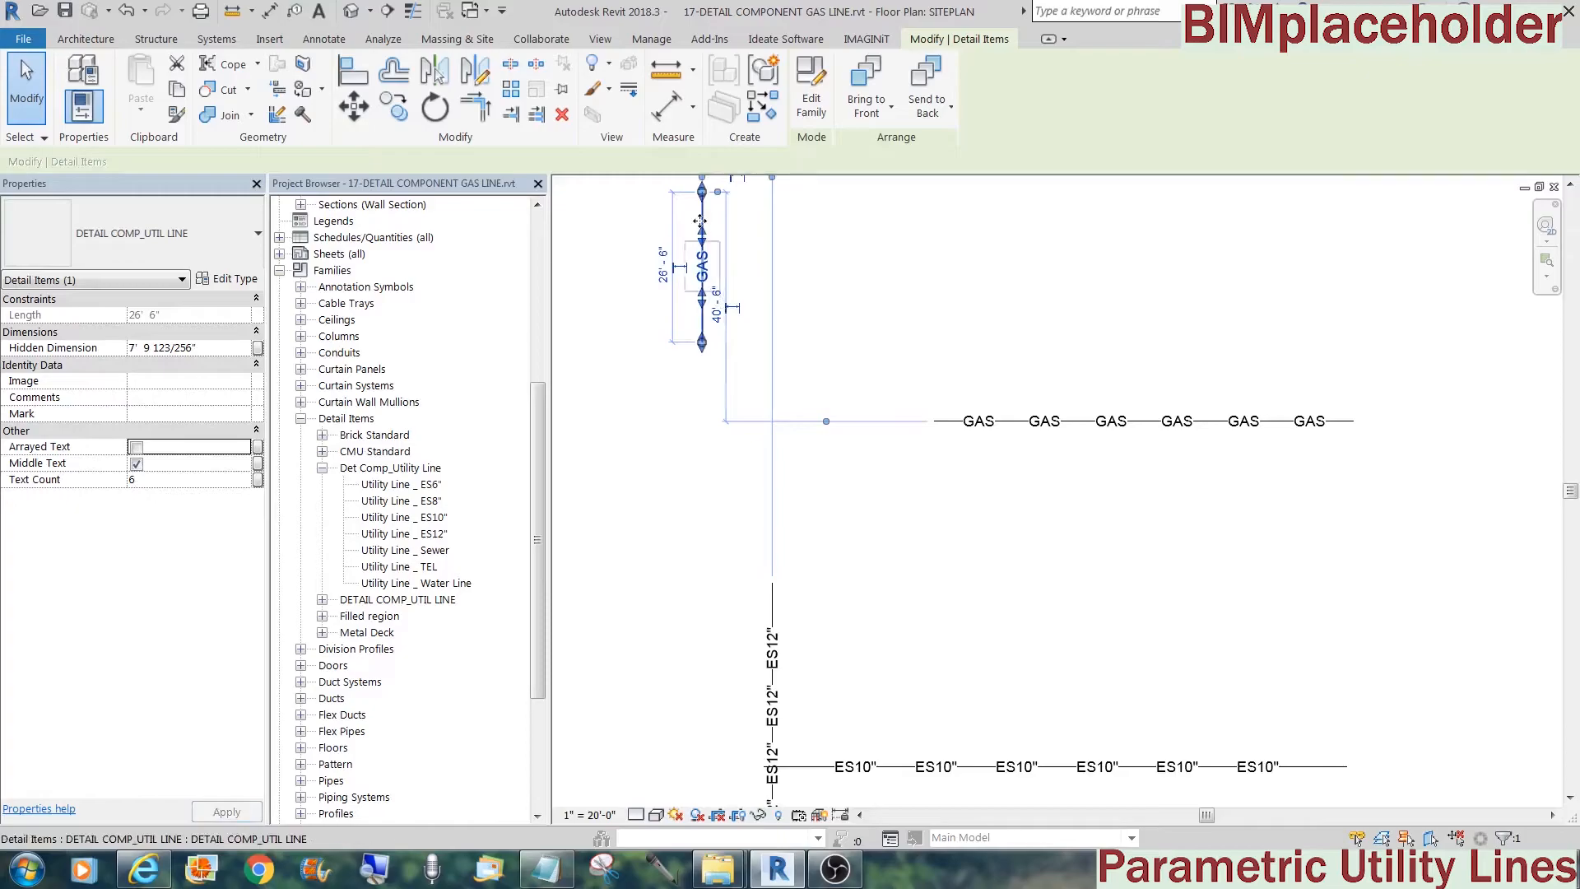
left_click_drag(702, 252, 702, 277)
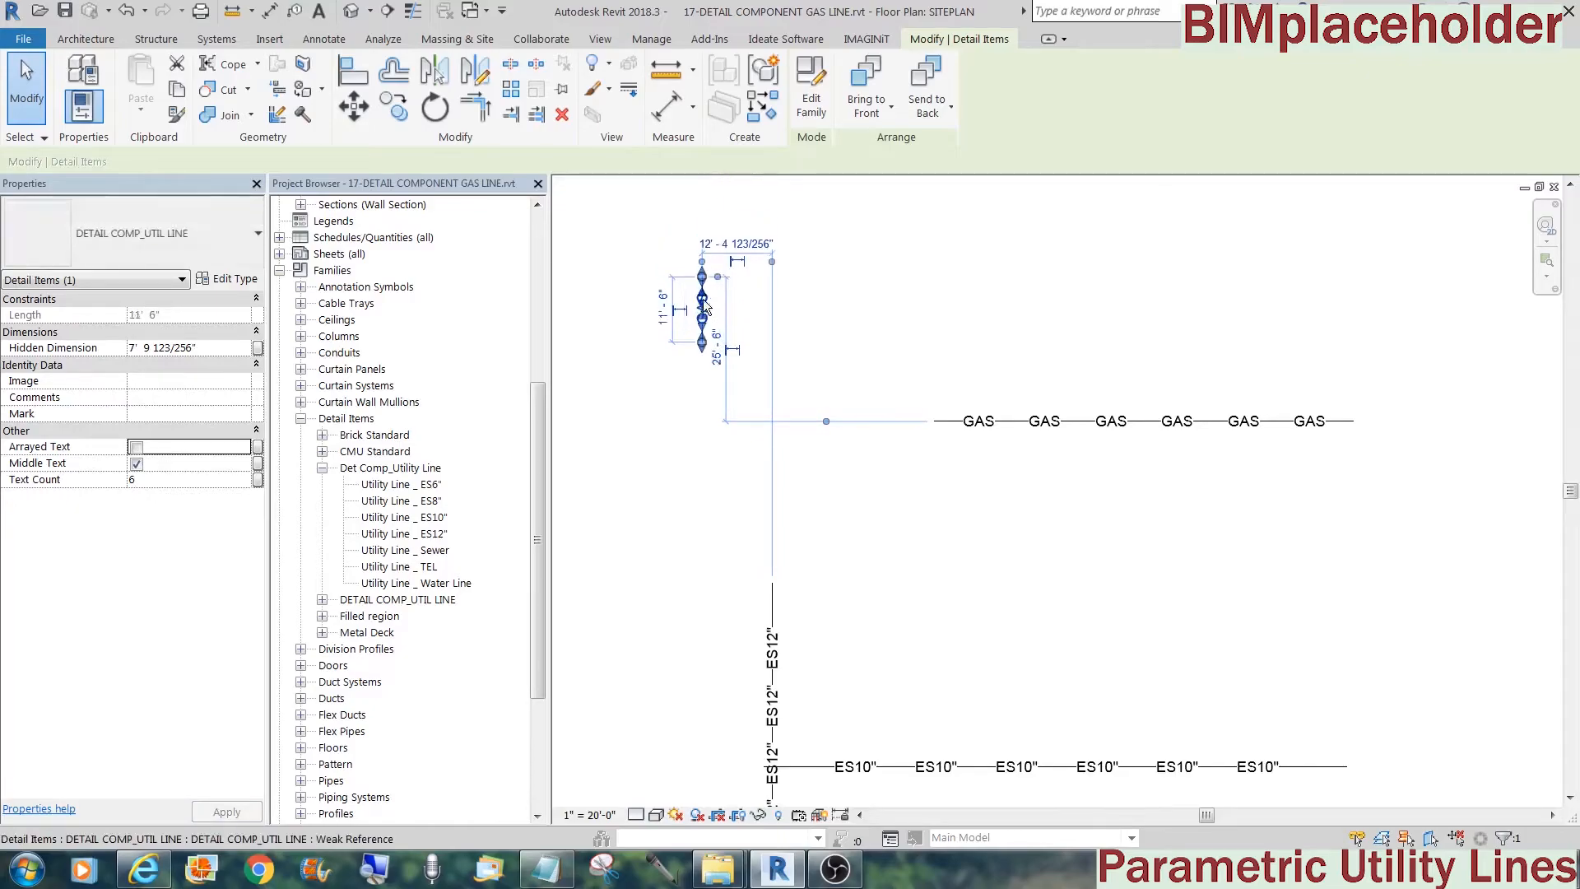
Move the vertical gas segment so its lower end meets the left end of the horizontal gas line
left_click(734, 284)
left_click(704, 289)
key("m")
key("v")
left_click(699, 347)
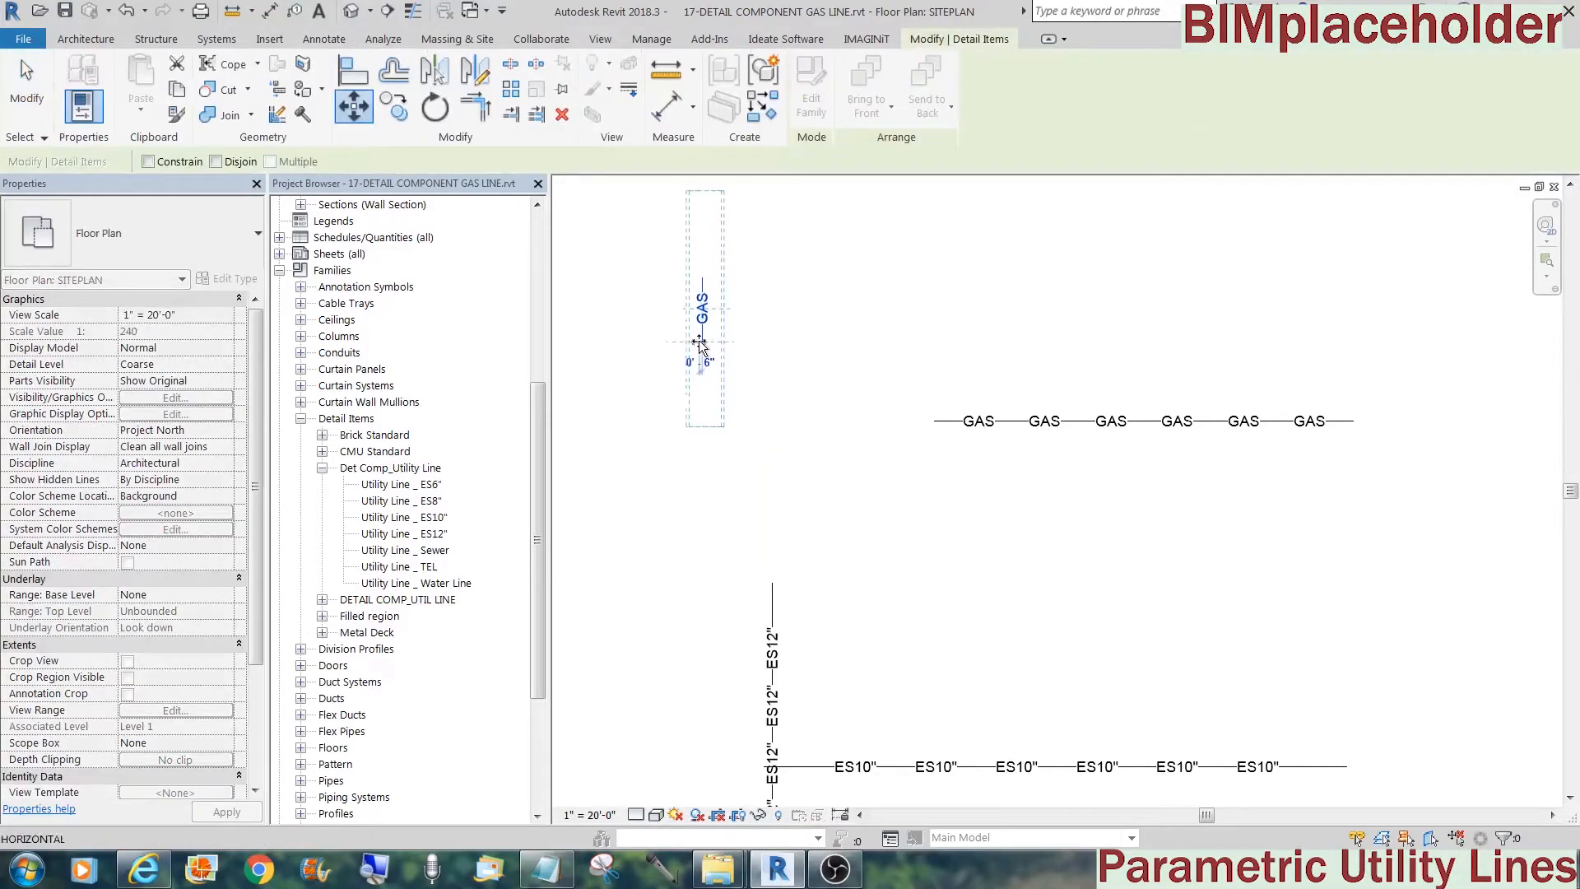
left_click(935, 418)
left_click(813, 486)
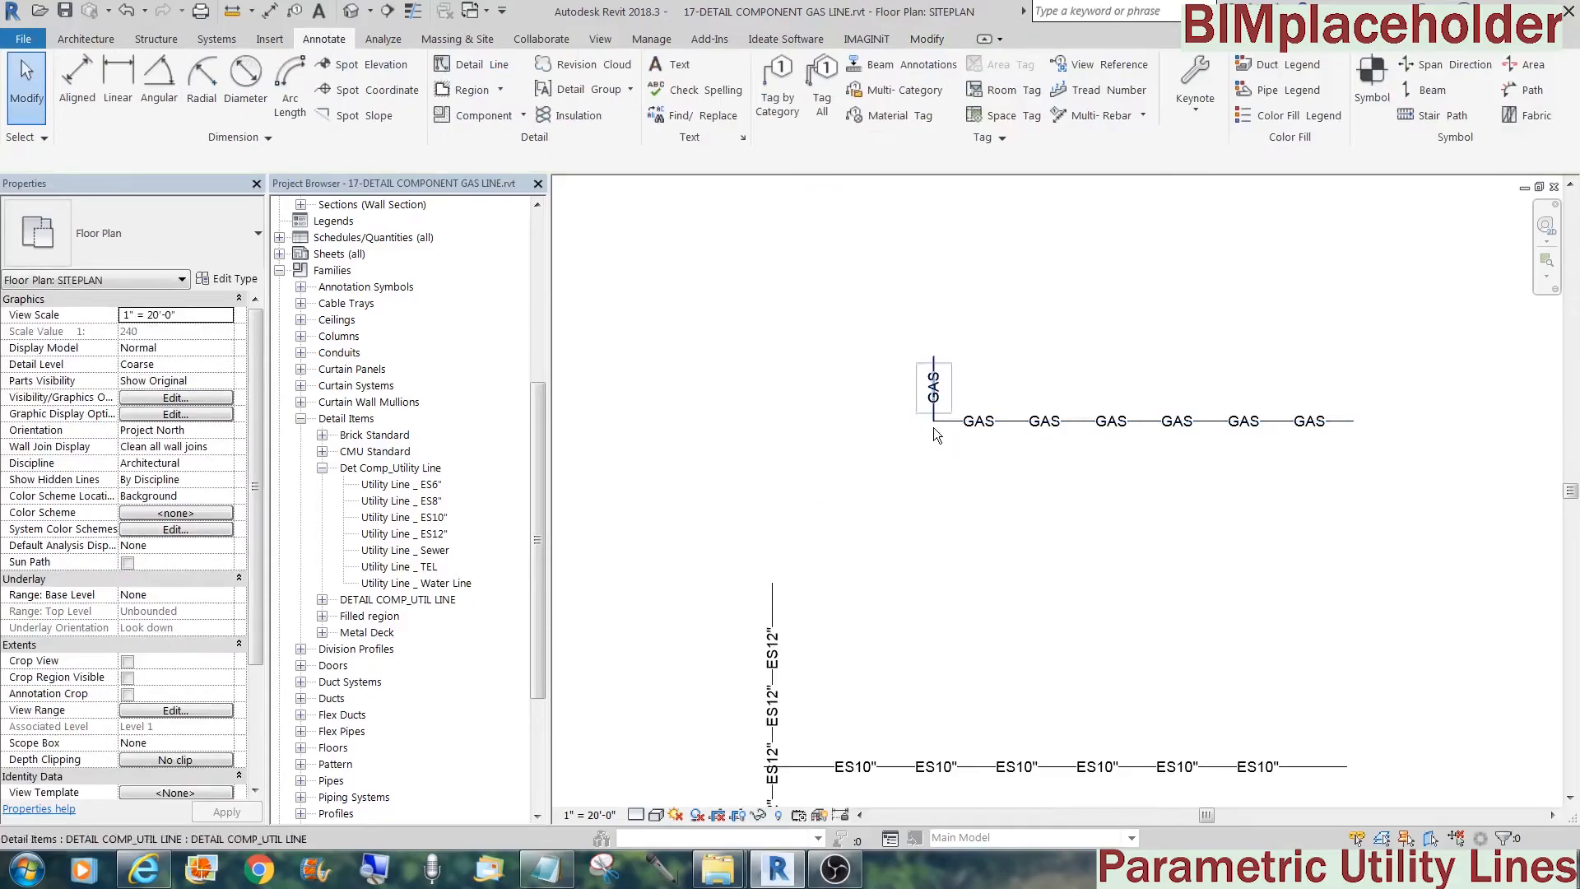
Duplicate the horizontal gas line's type under the name DETAIL COMP_ES3" LINE
left_click(1182, 430)
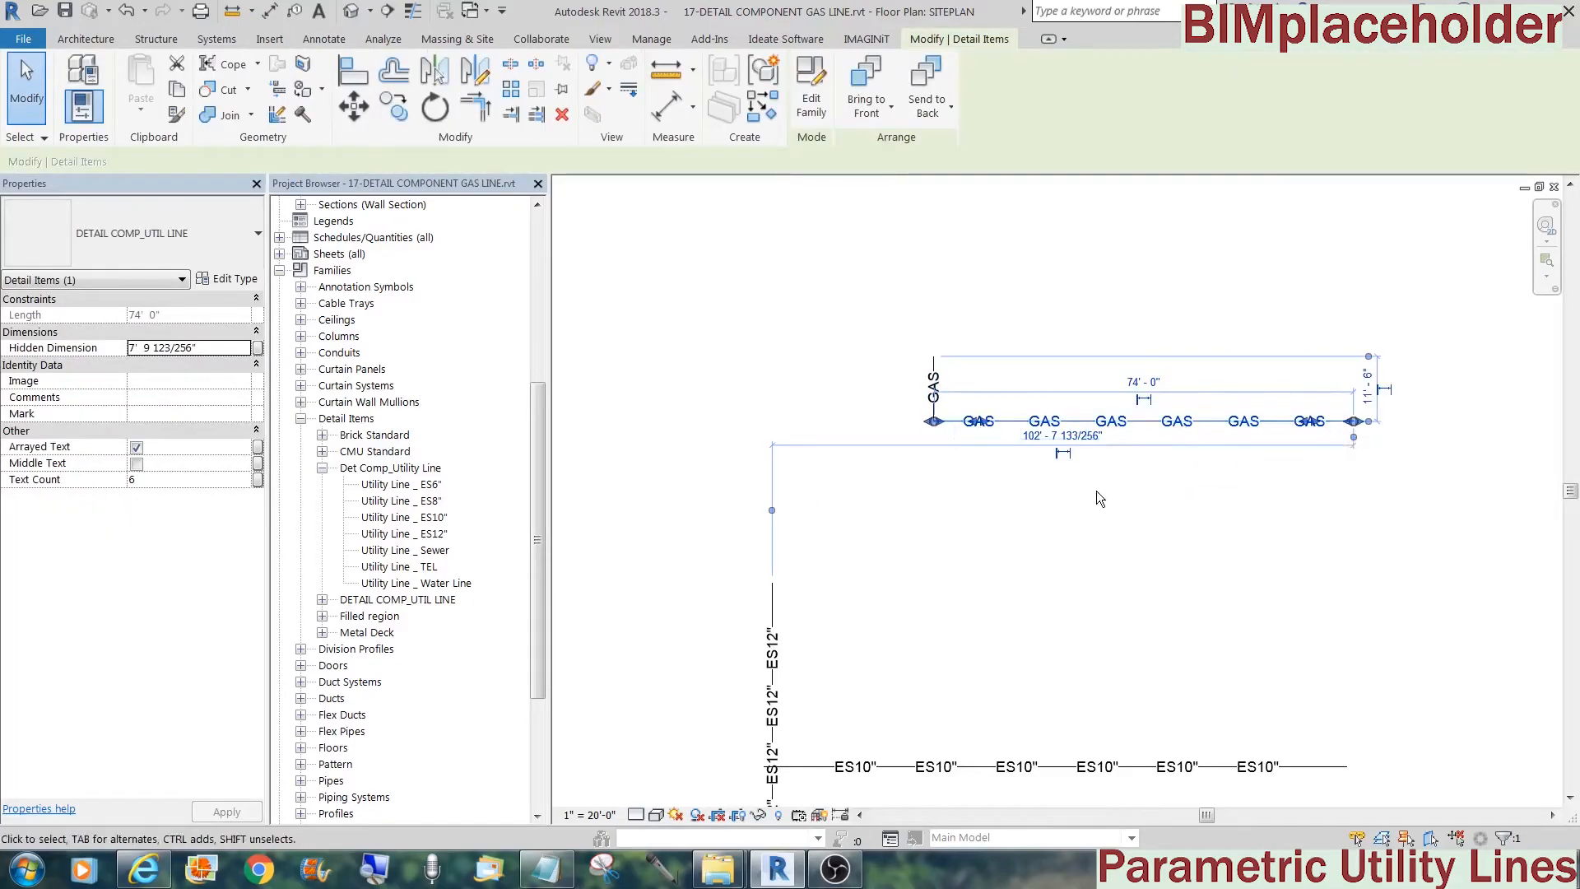
left_click(229, 279)
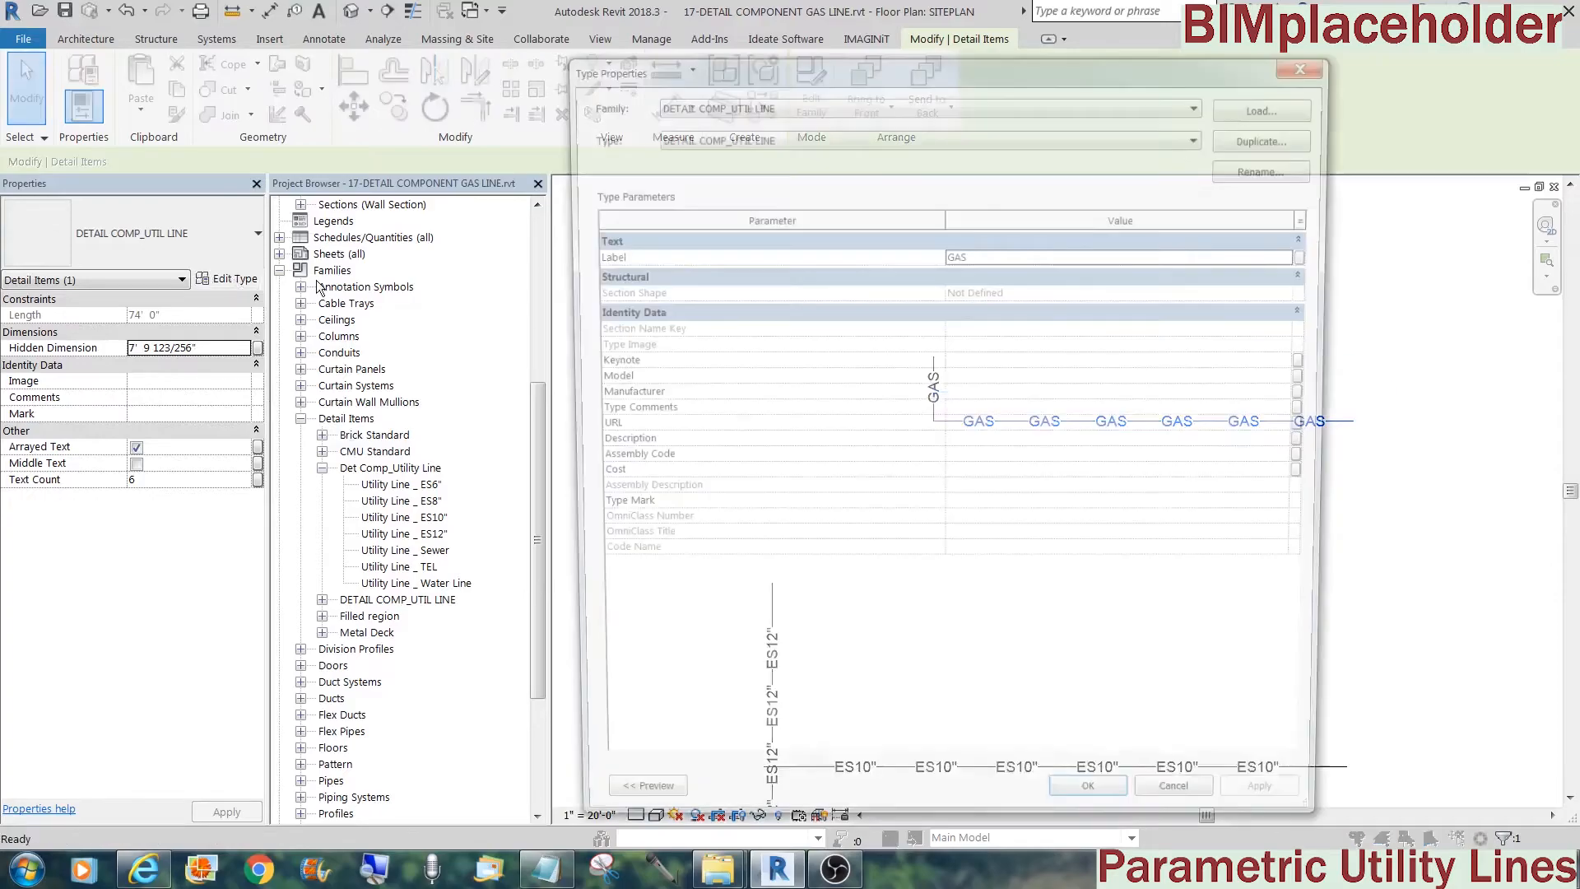
left_click(1264, 135)
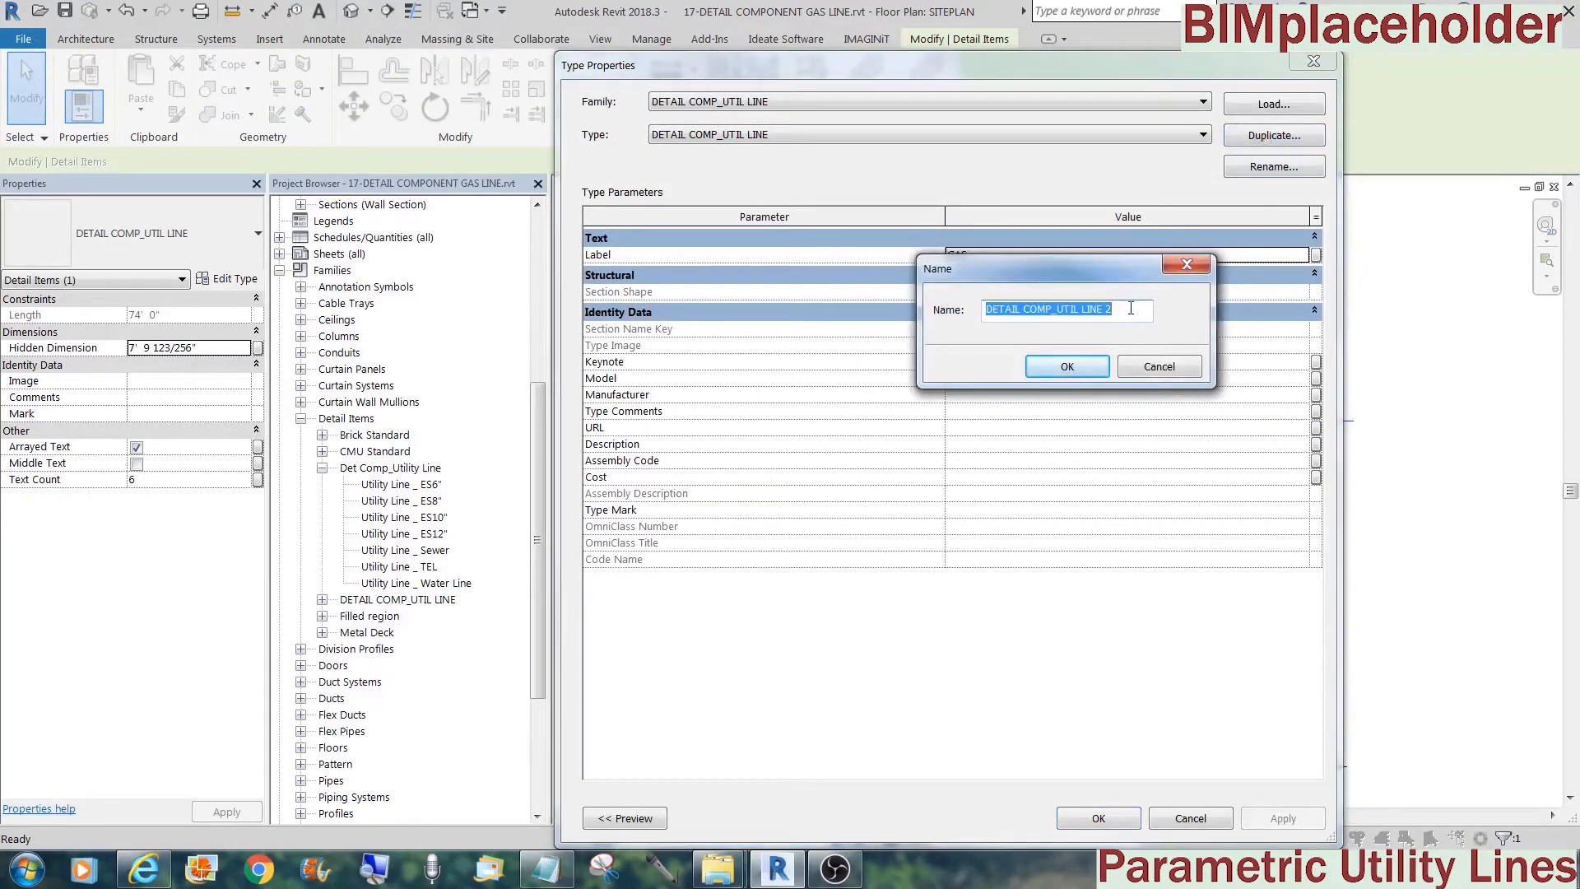
left_click_drag(1131, 308, 1058, 313)
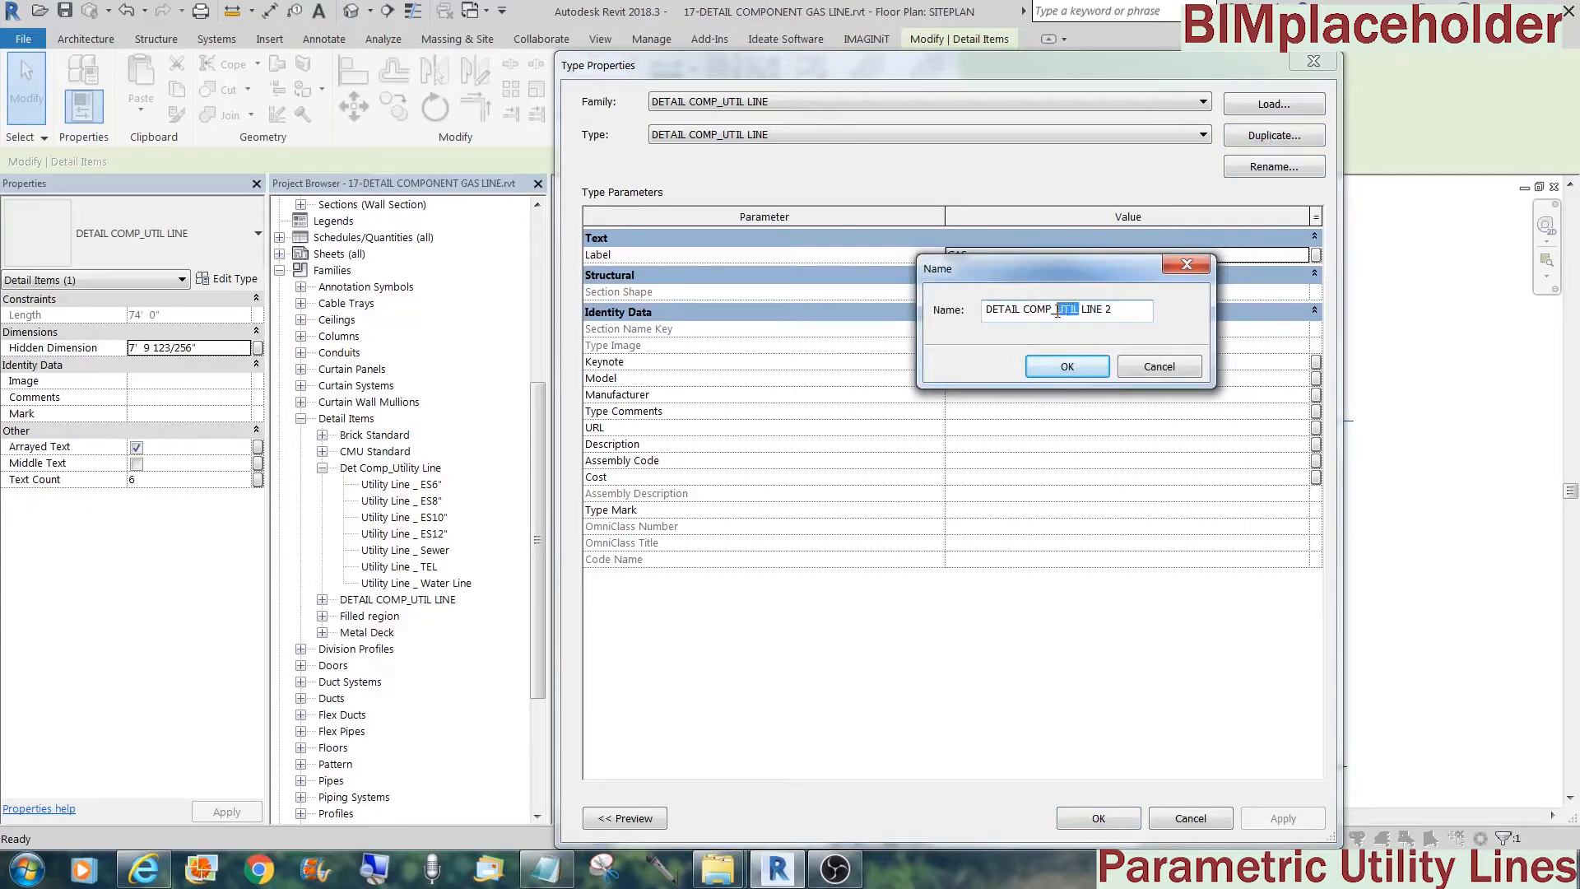
type("ES3\"")
left_click_drag(1081, 311, 1058, 312)
key("ctrl+c")
left_click(1068, 366)
Set the duplicated type's Label to ES3" and apply the type changes
left_click(1044, 262)
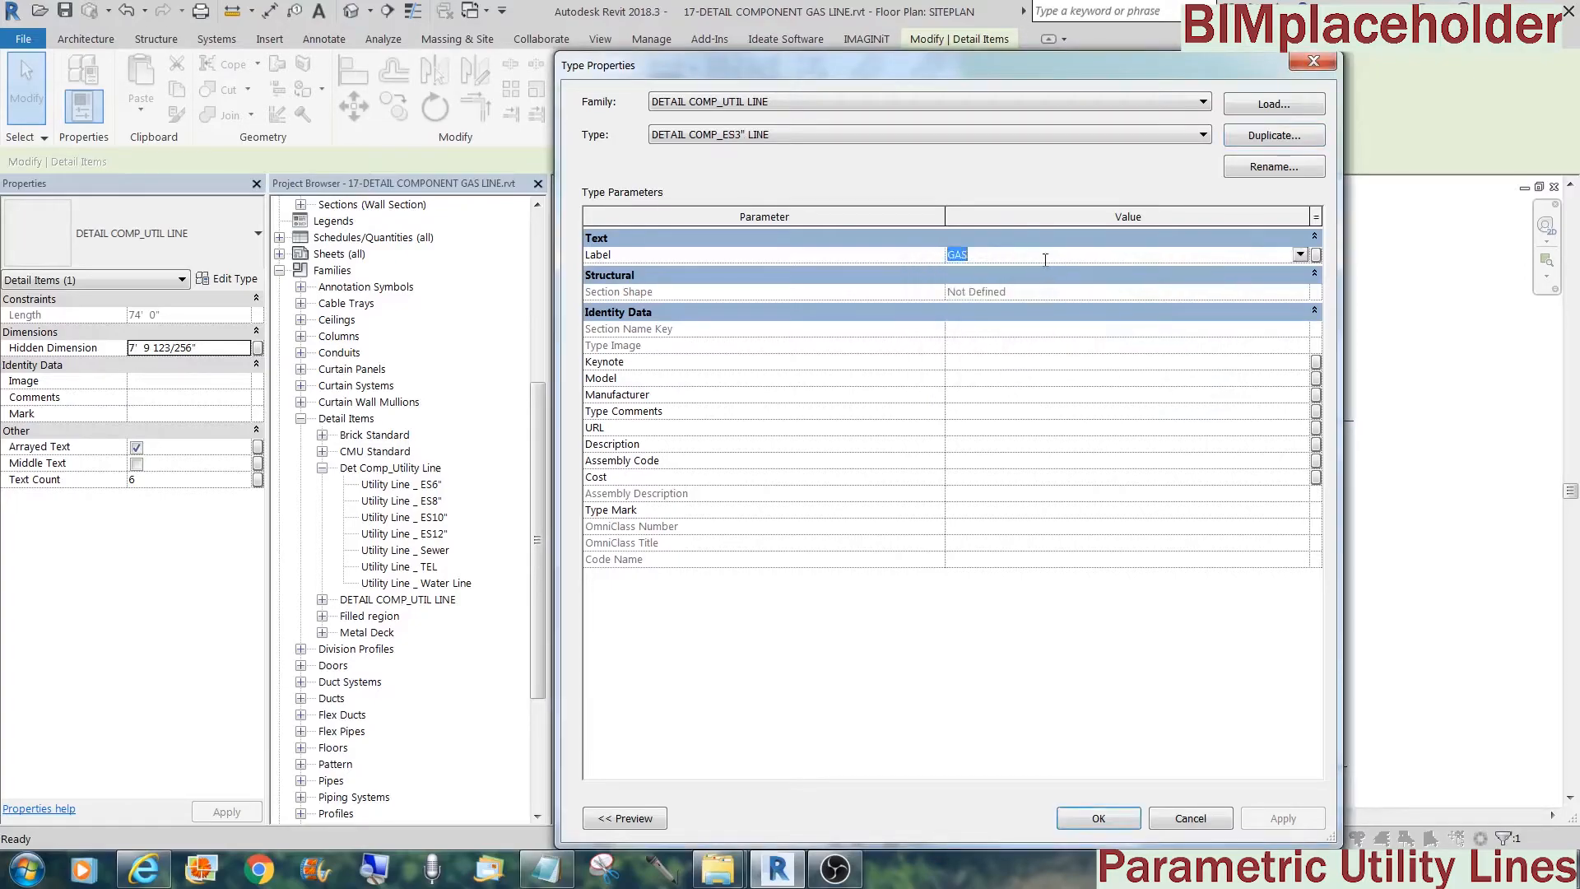
key("ctrl+v")
left_click(1115, 822)
left_click(1105, 818)
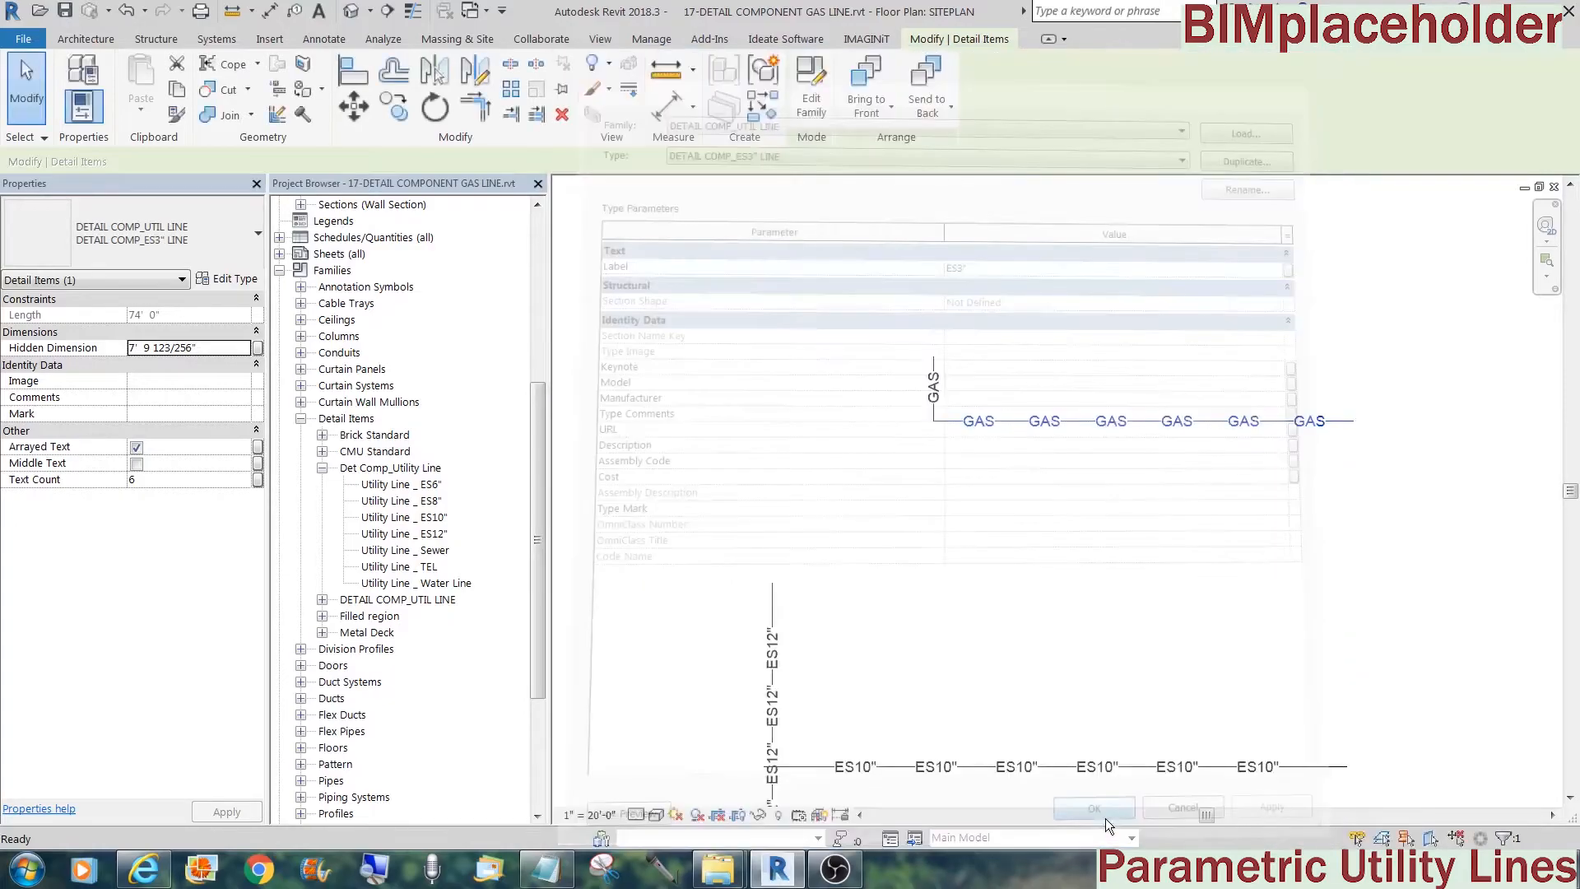
left_click(986, 517)
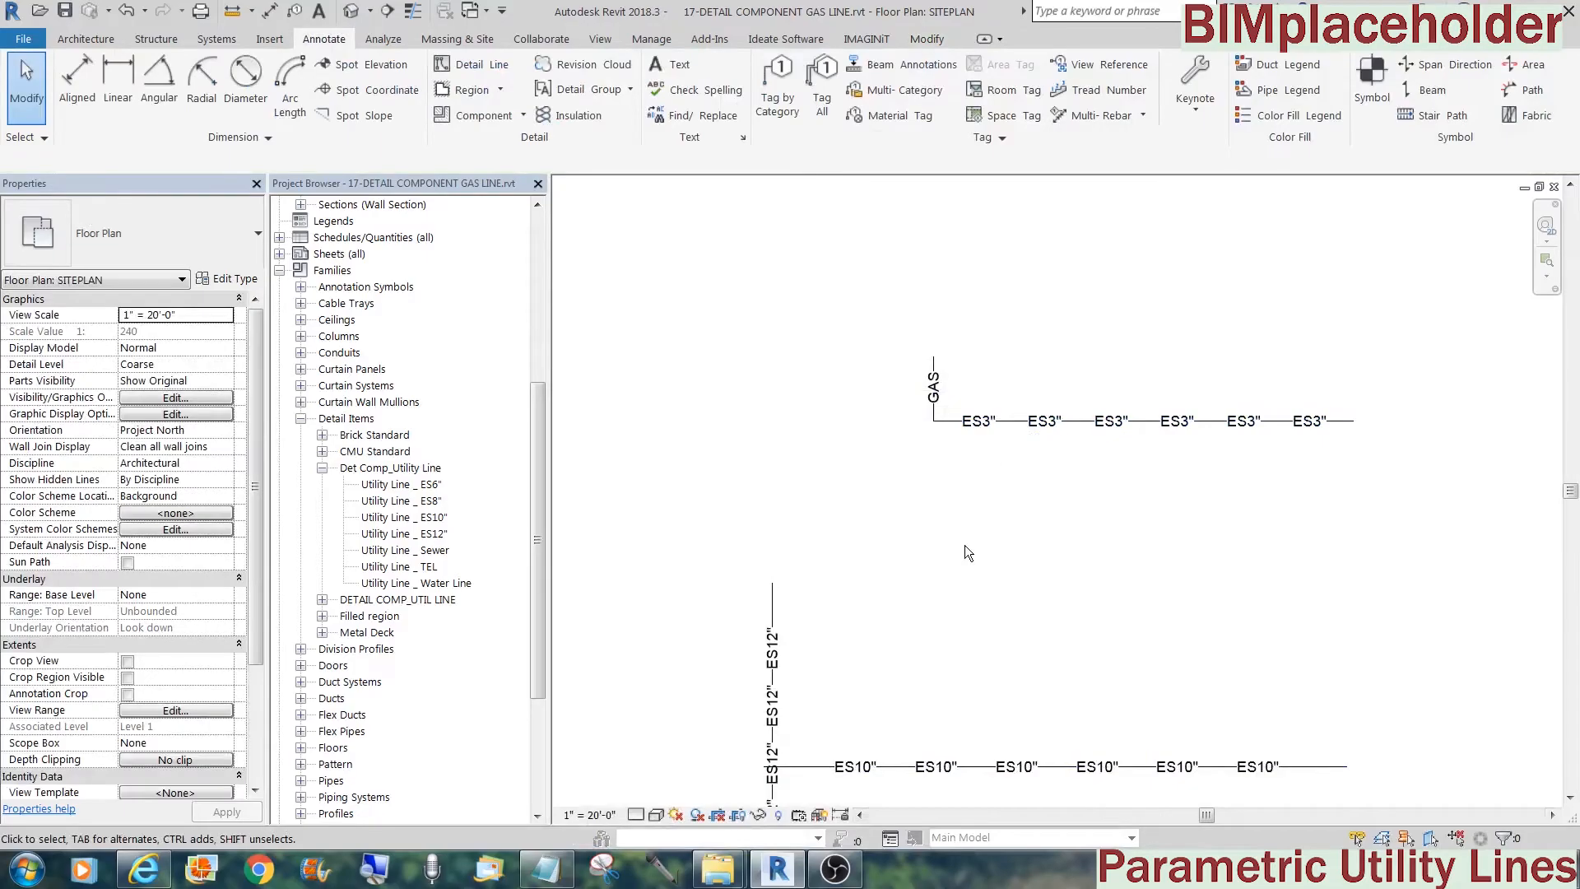
Place a copy of the ES3" line about 10' 6" below the original
left_click(994, 427)
left_click_drag(995, 427, 985, 473, "ctrl")
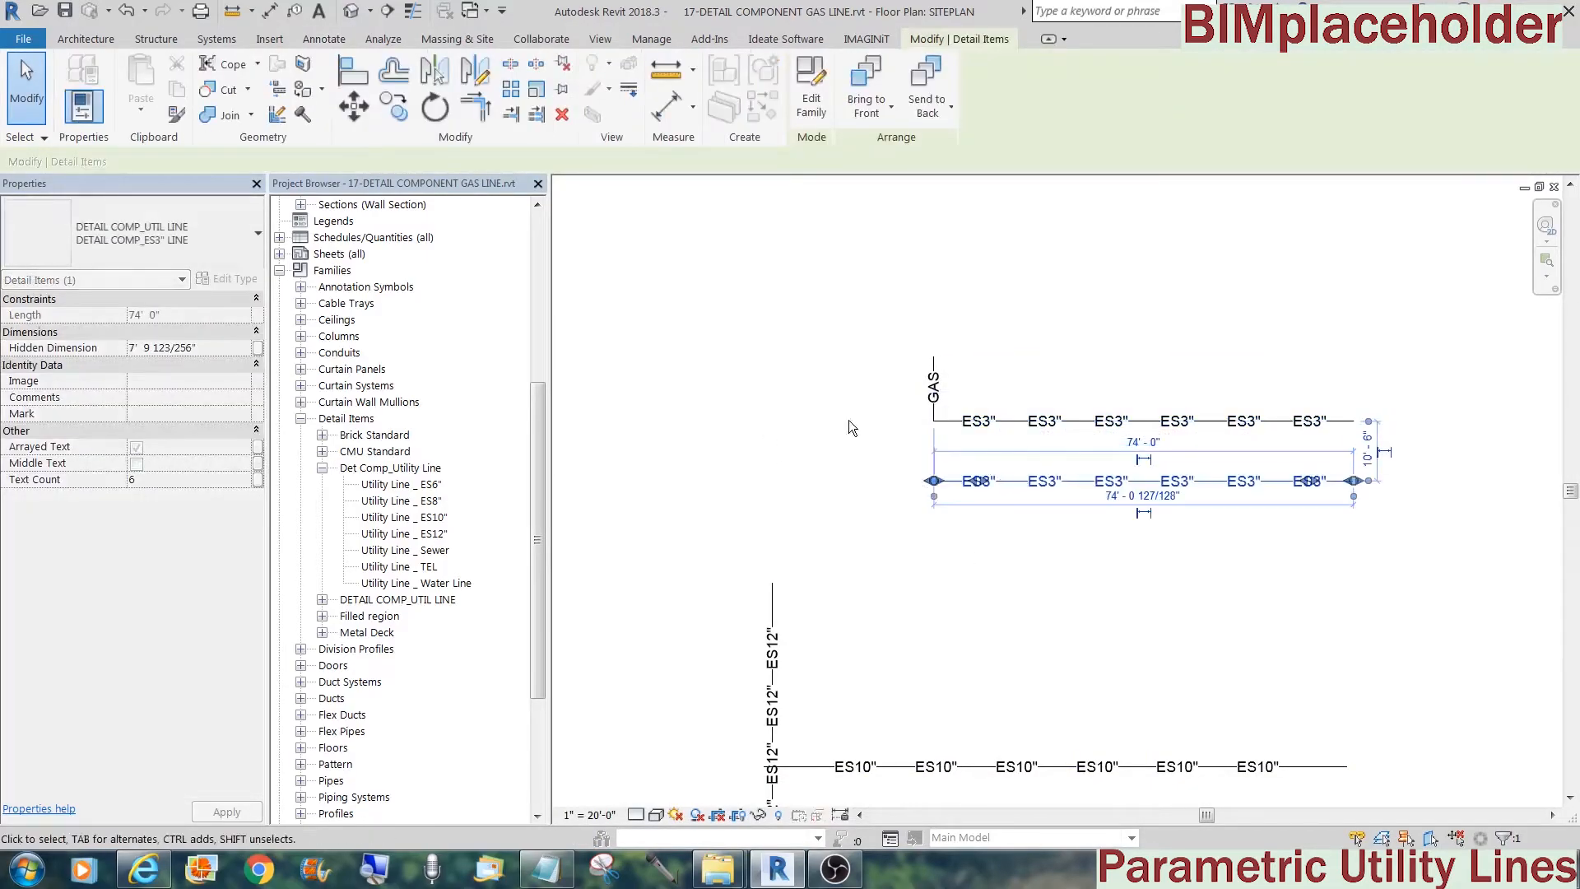
key("Escape")
Match the copied lower ES3" line to the type of the vertical gas segment
key("m")
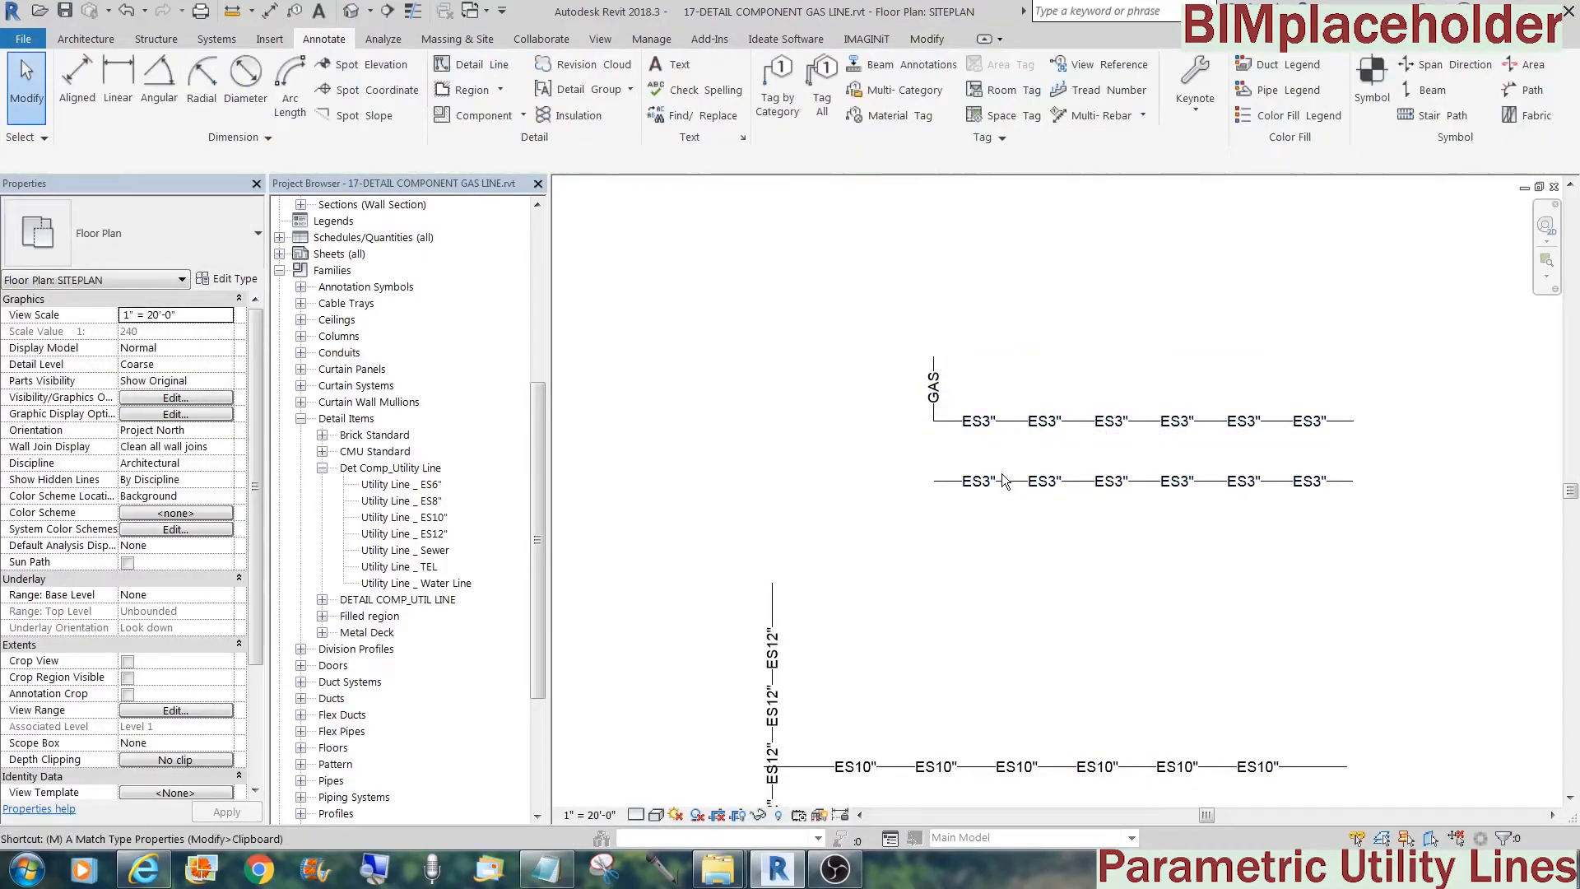
key("a")
key("Escape")
left_click(941, 391)
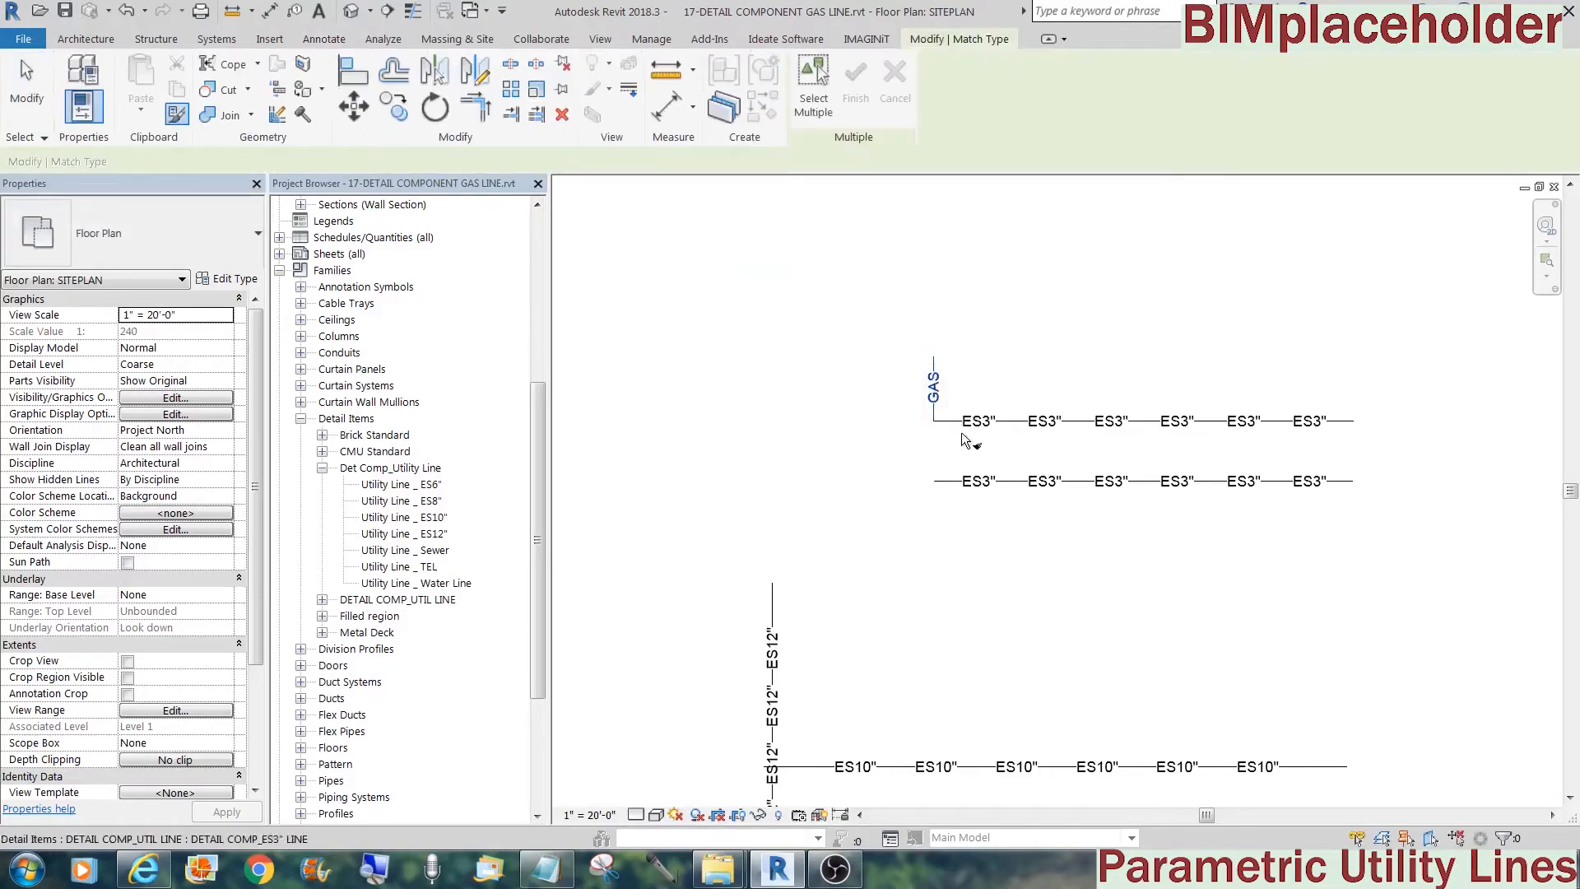
left_click(992, 482)
key("Escape")
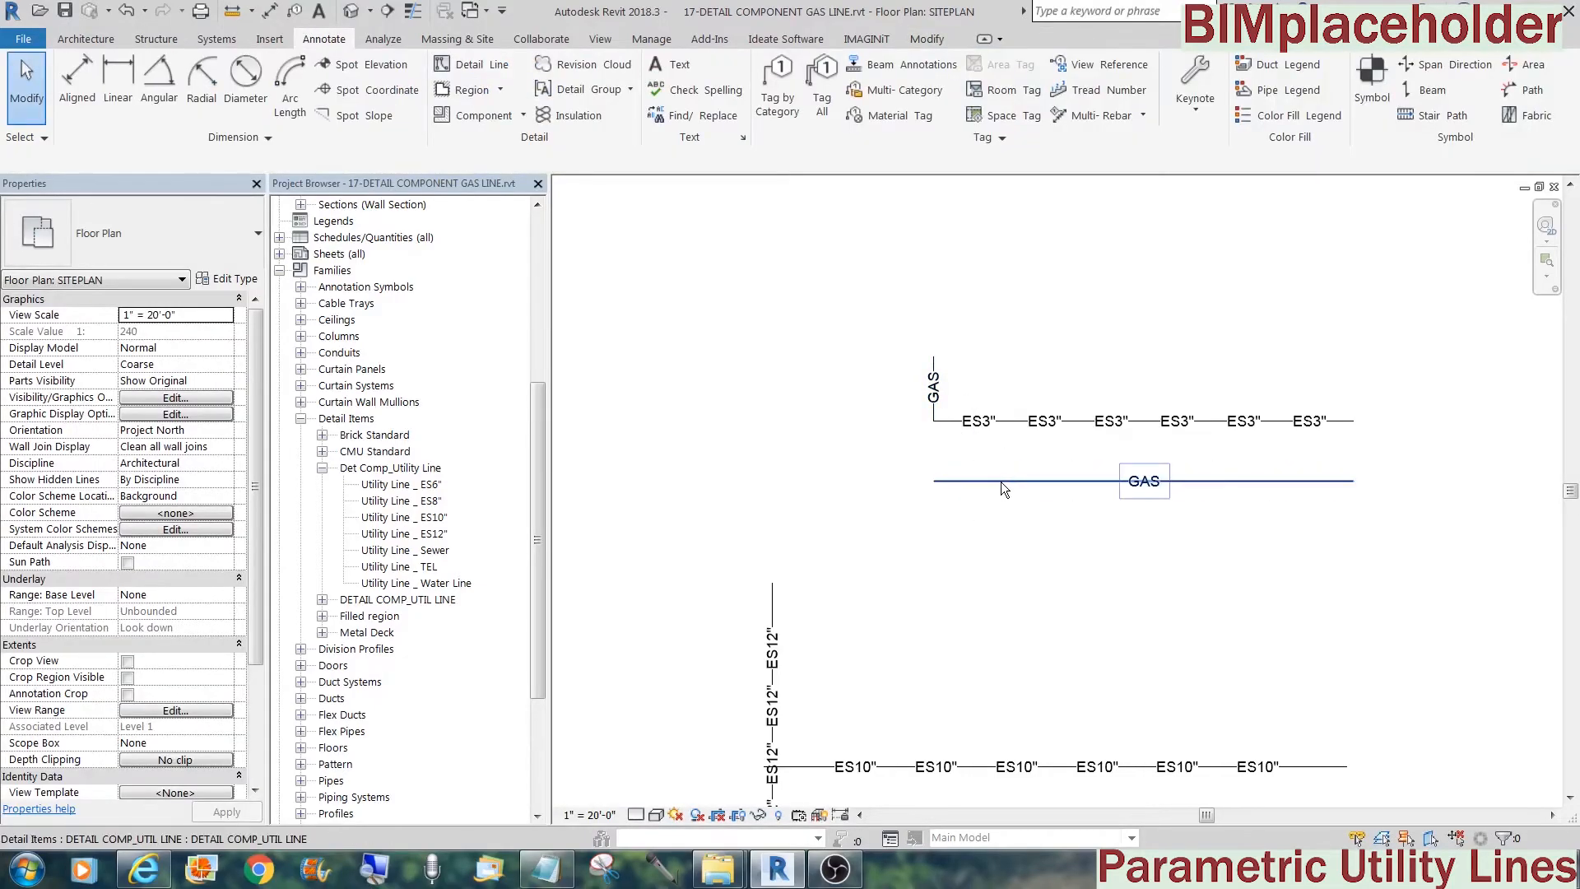
Turn on Arrayed Text and turn off Middle Text for the lower gas line
left_click(1001, 481)
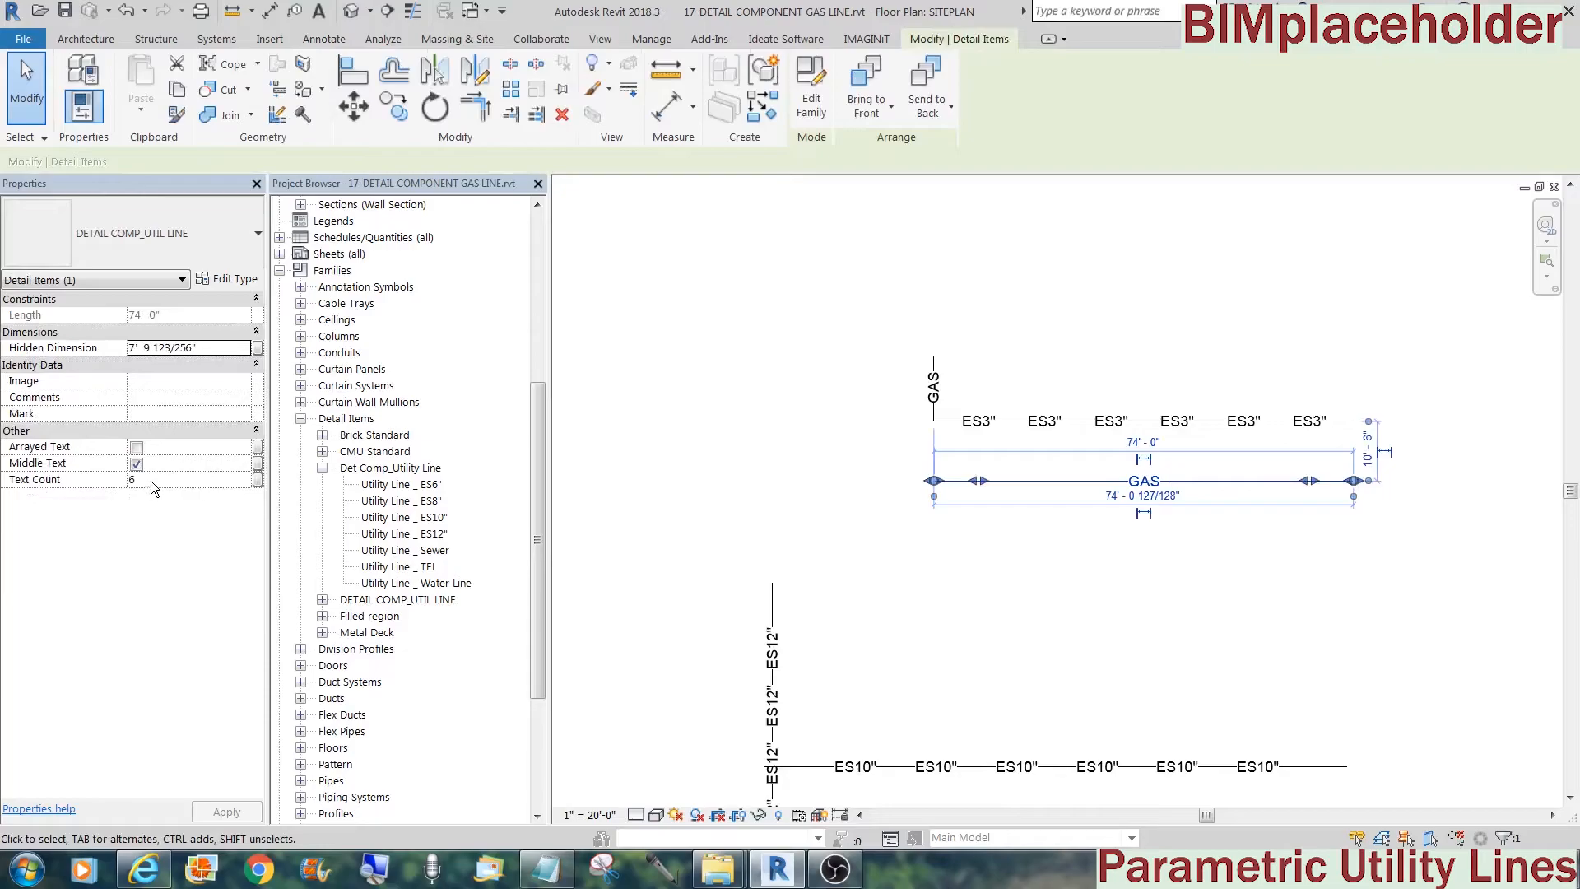
left_click(136, 447)
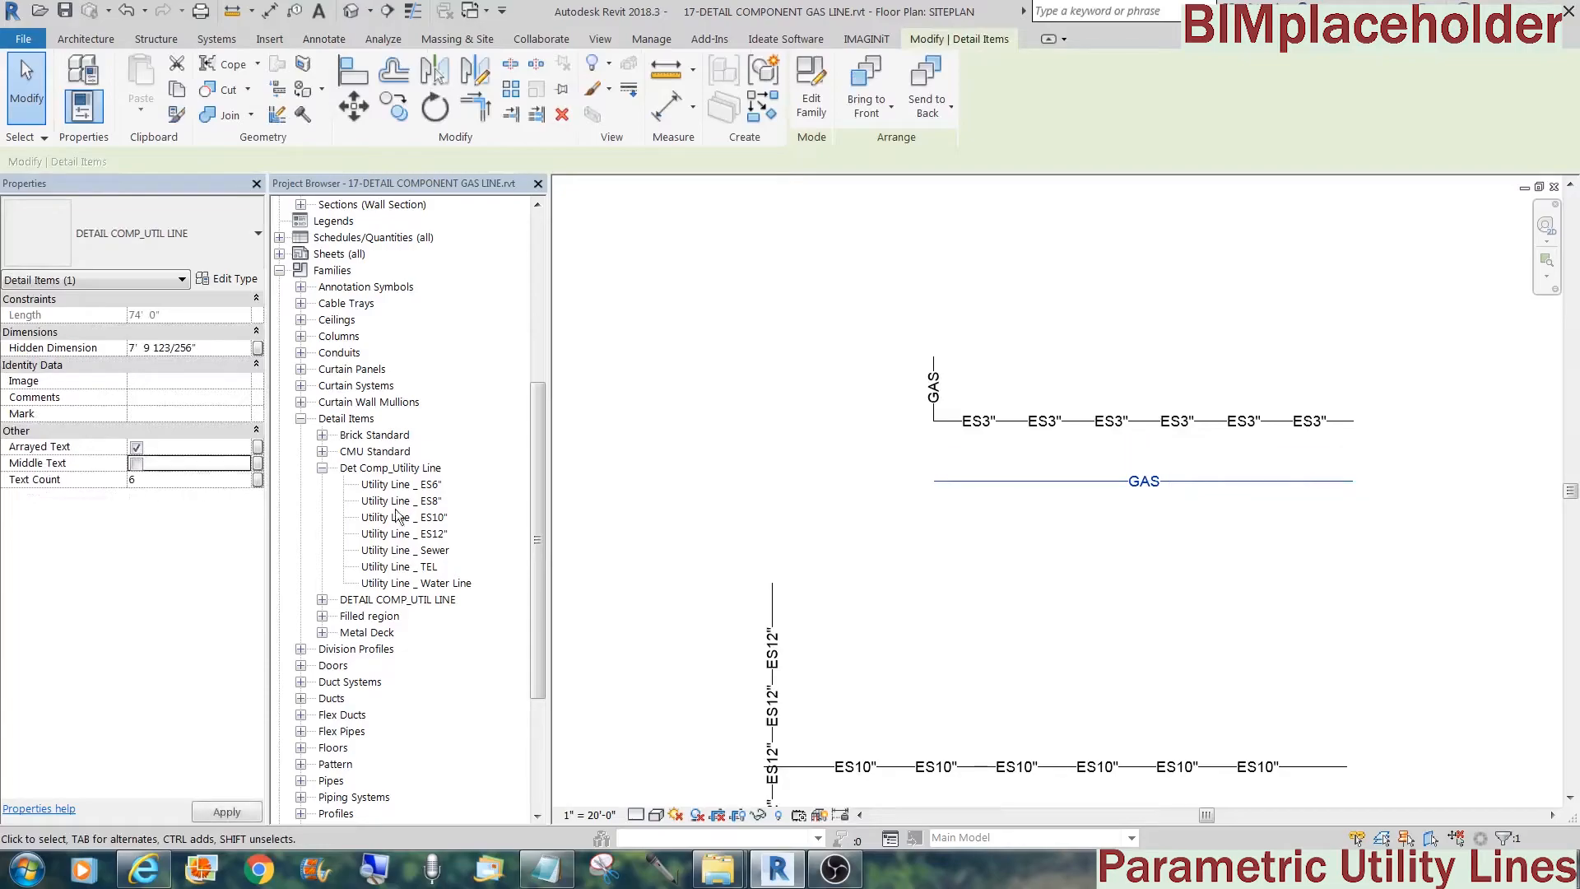
left_click(986, 619)
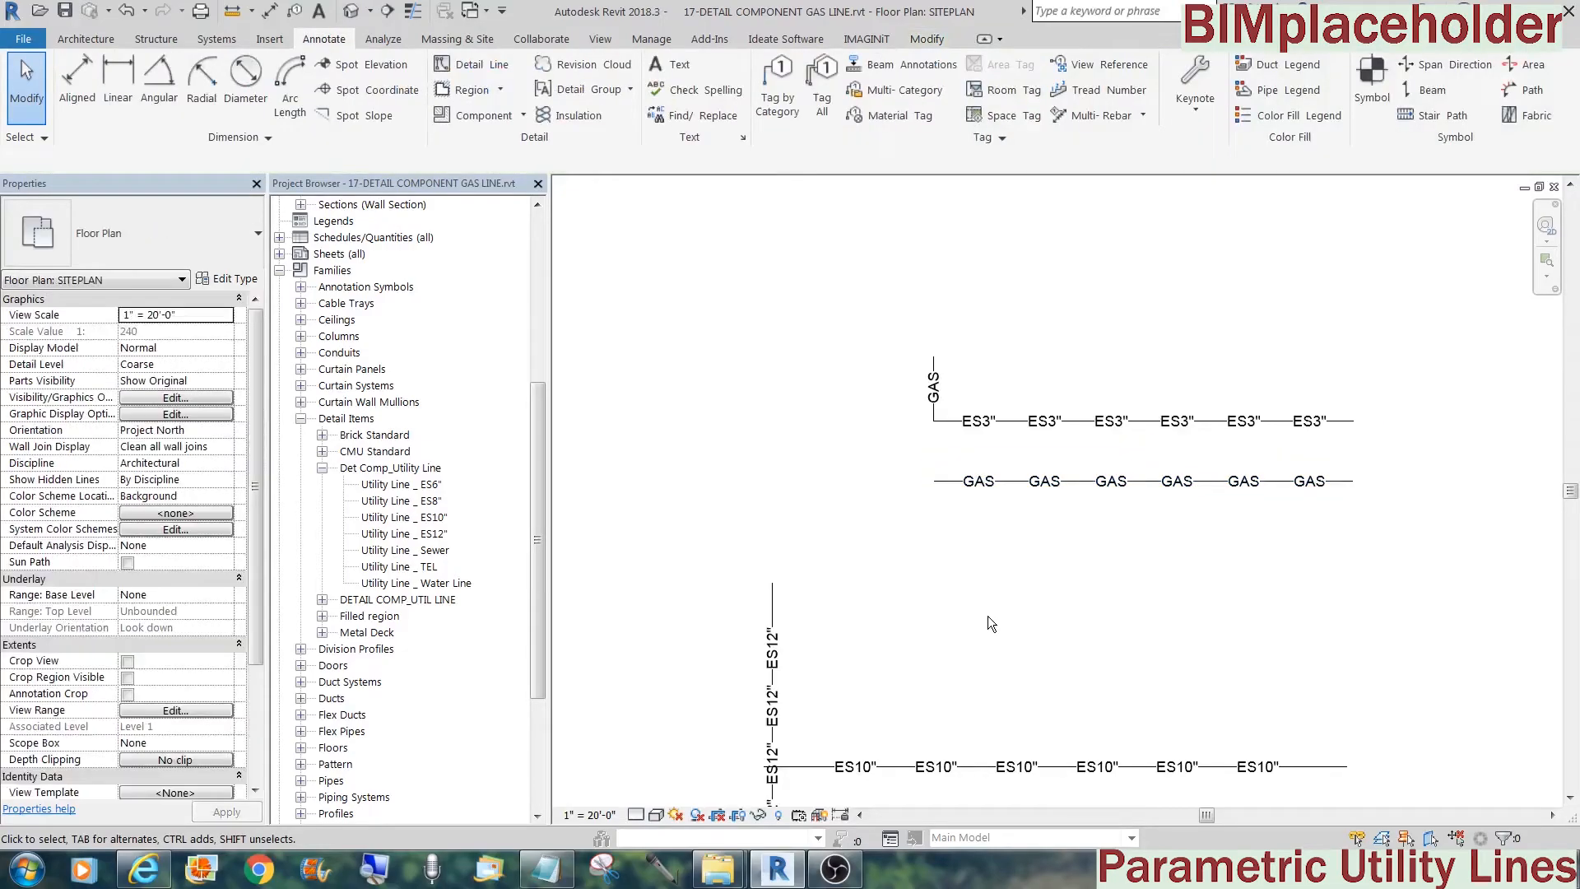
left_click(1004, 484)
left_click(956, 588)
Stretch the ES10" utility line to 143' 6" and set its Text Spacing to 13
scroll(945, 681, "down", 1)
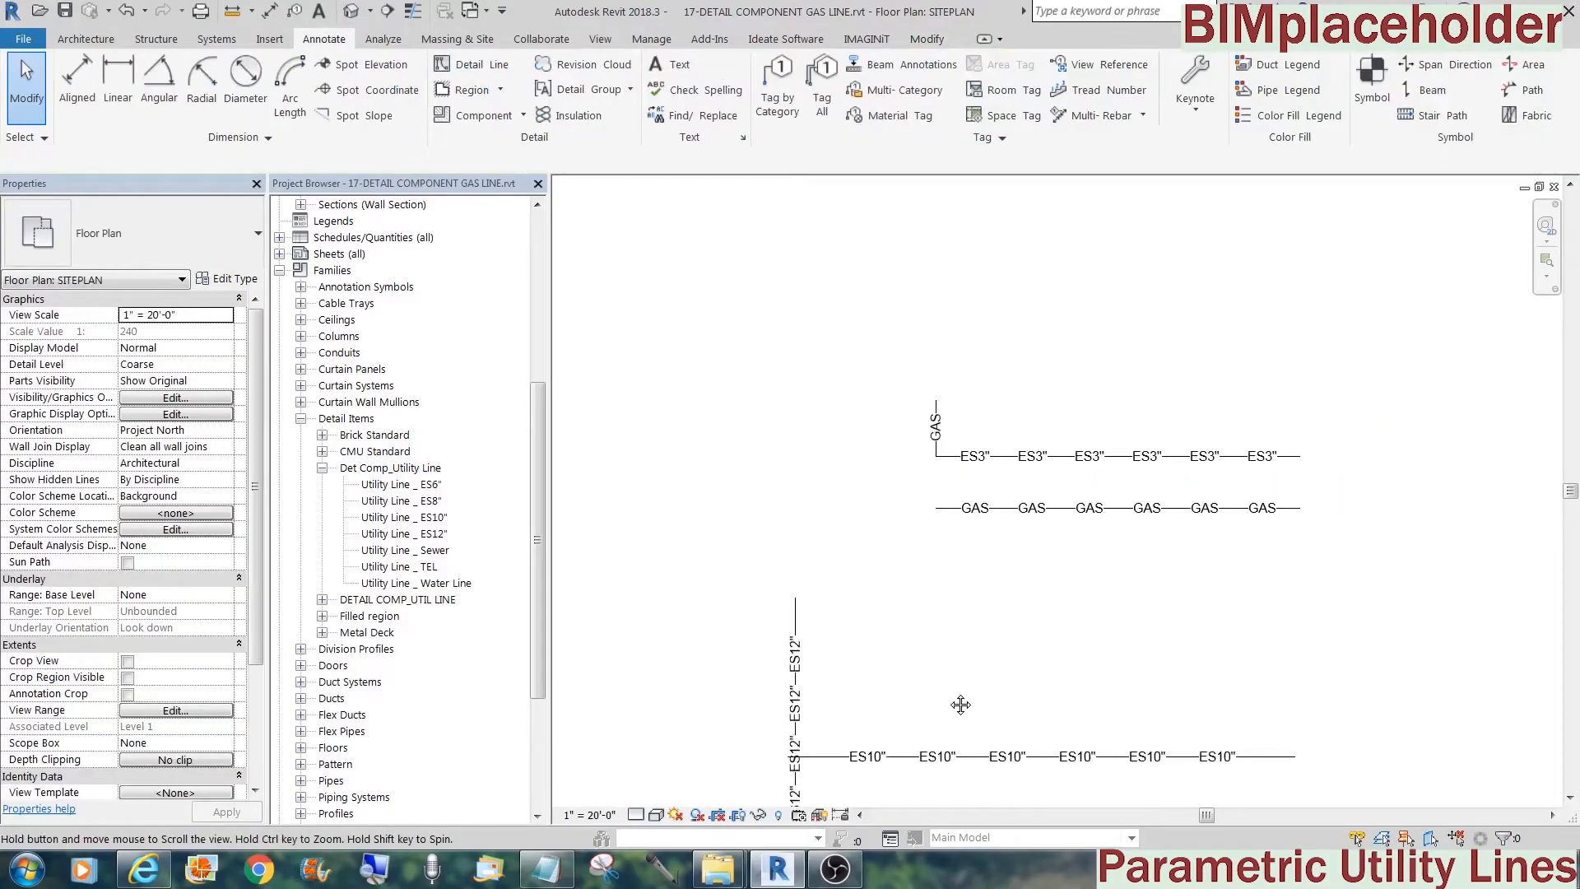
middle_click_drag(960, 706, 955, 539)
left_click(945, 593)
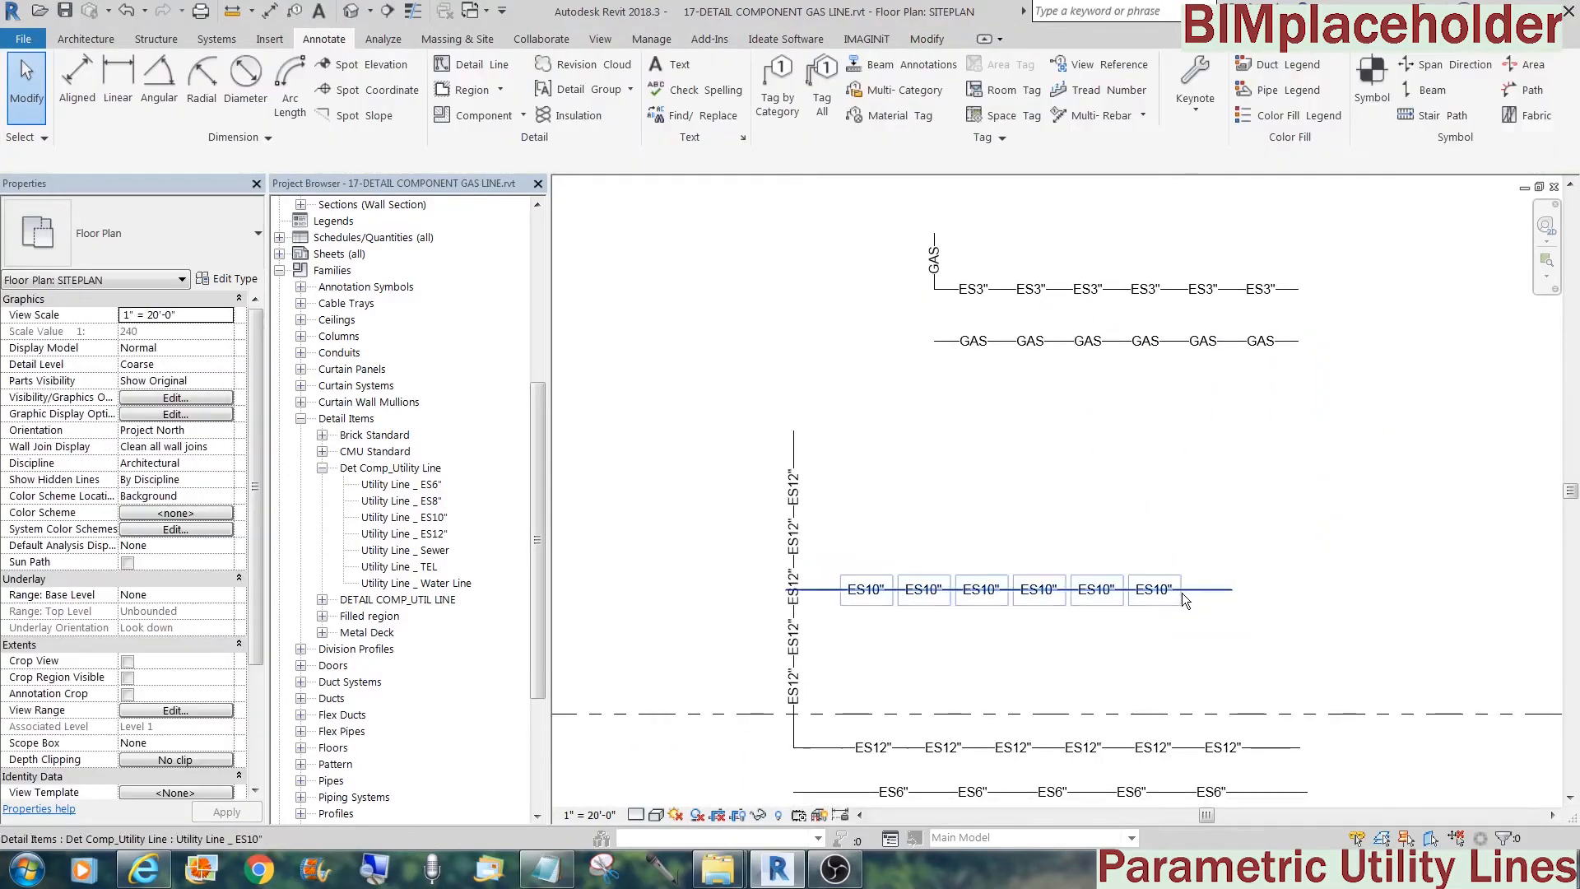
left_click(1184, 592)
left_click_drag(1232, 590, 1492, 590)
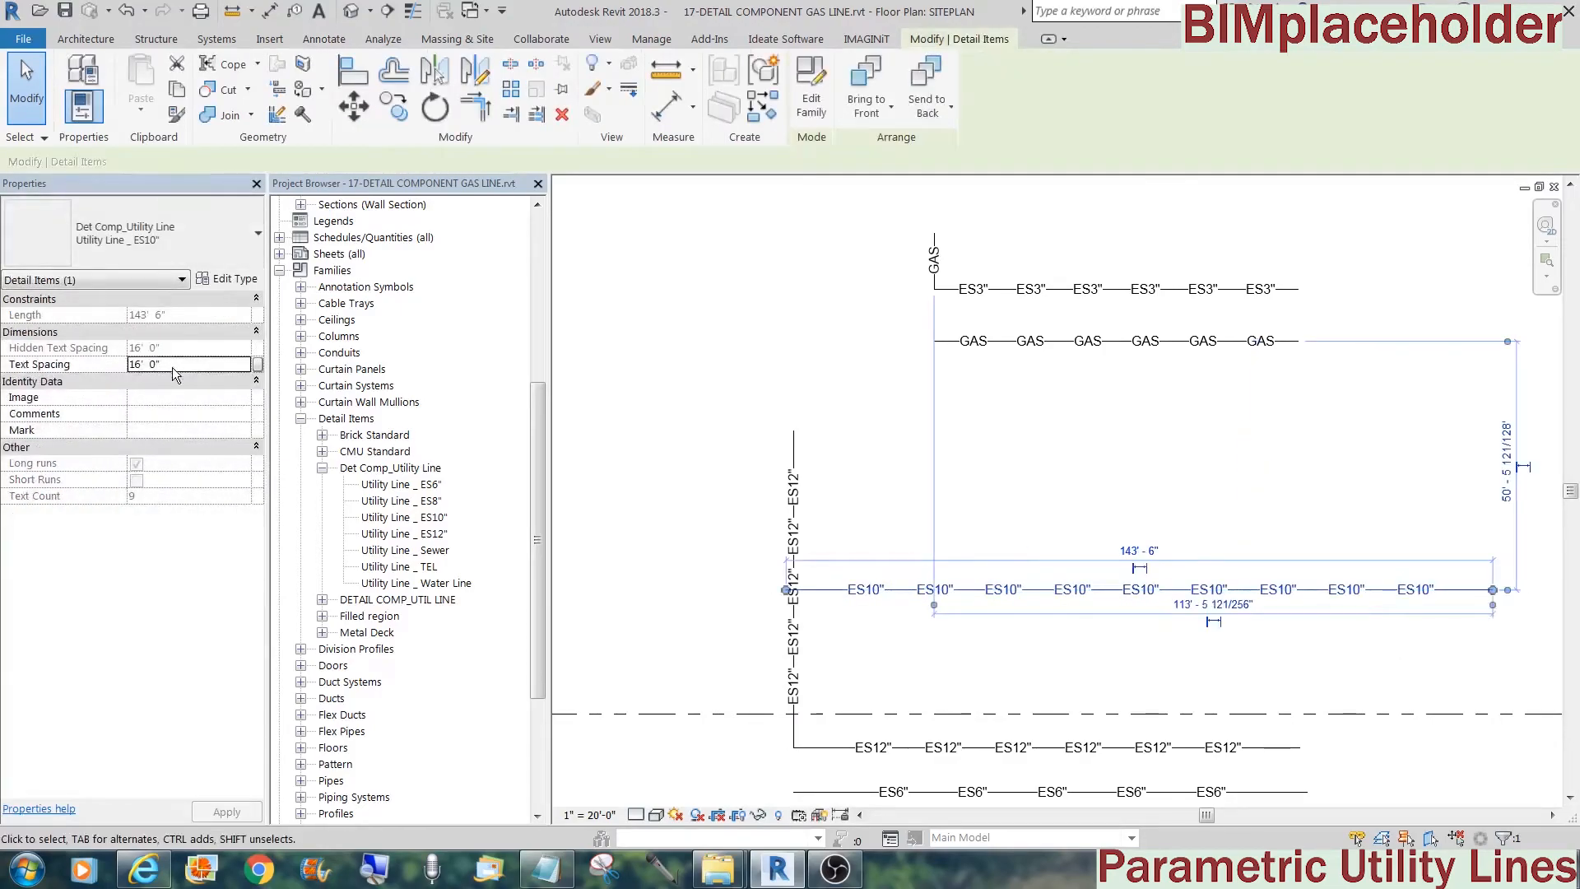
left_click(172, 365)
type("13")
Open the DETAIL COMP_UTIL LINE family for editing from the placed lower gas line
left_click(986, 342)
left_click(987, 364)
left_click(984, 344)
left_click(778, 360)
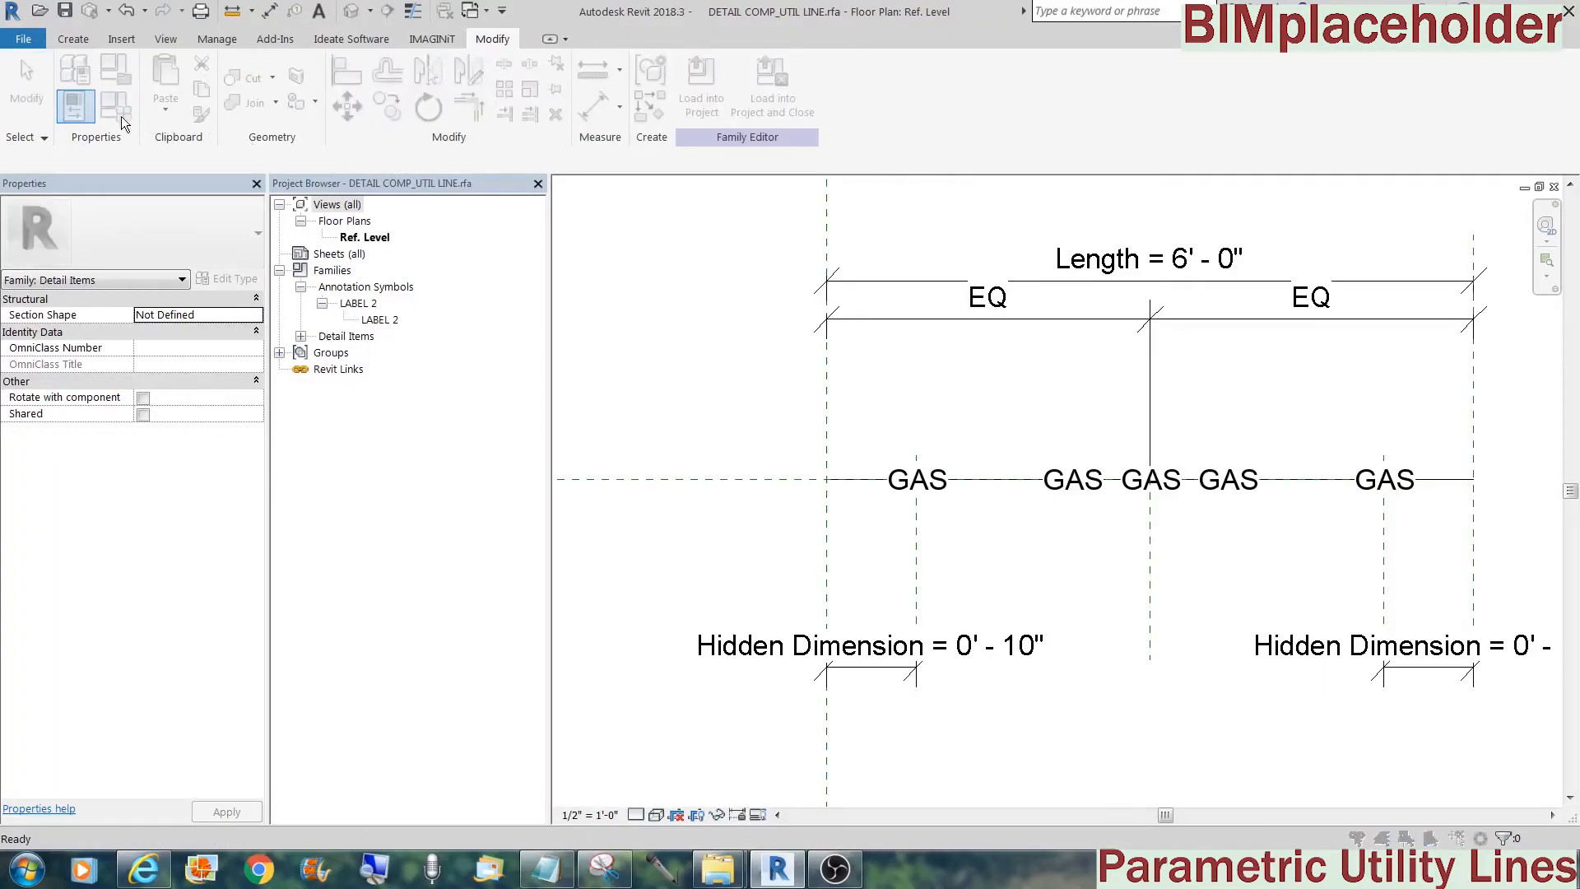
Add a Length instance parameter named Text Spacing, grouped under Dimensions, and set it to 1' 0"
left_click(117, 107)
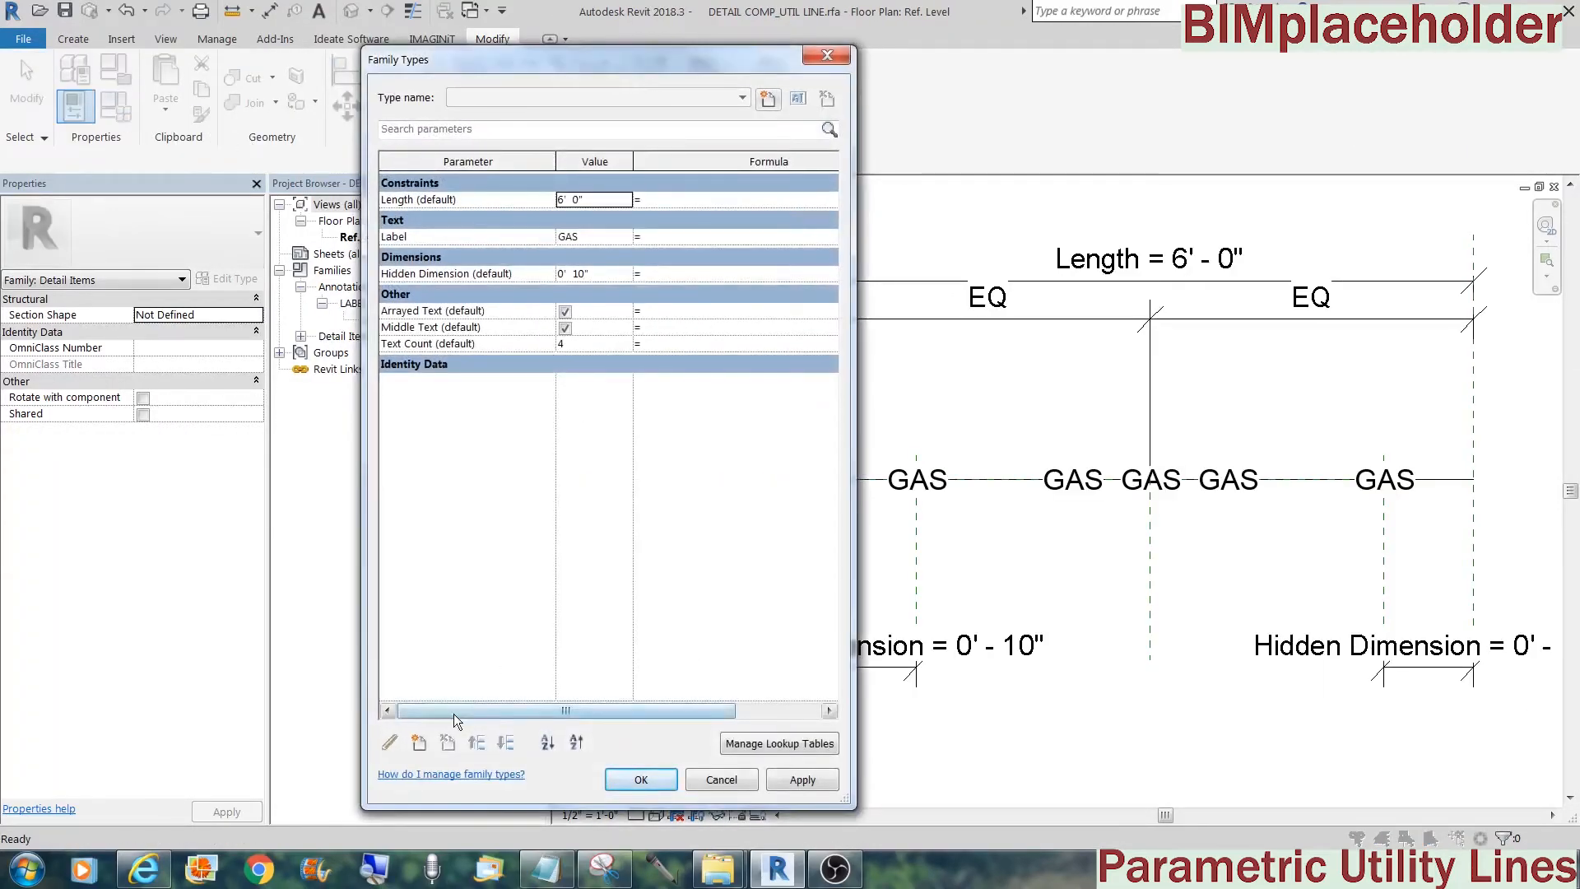
left_click(419, 743)
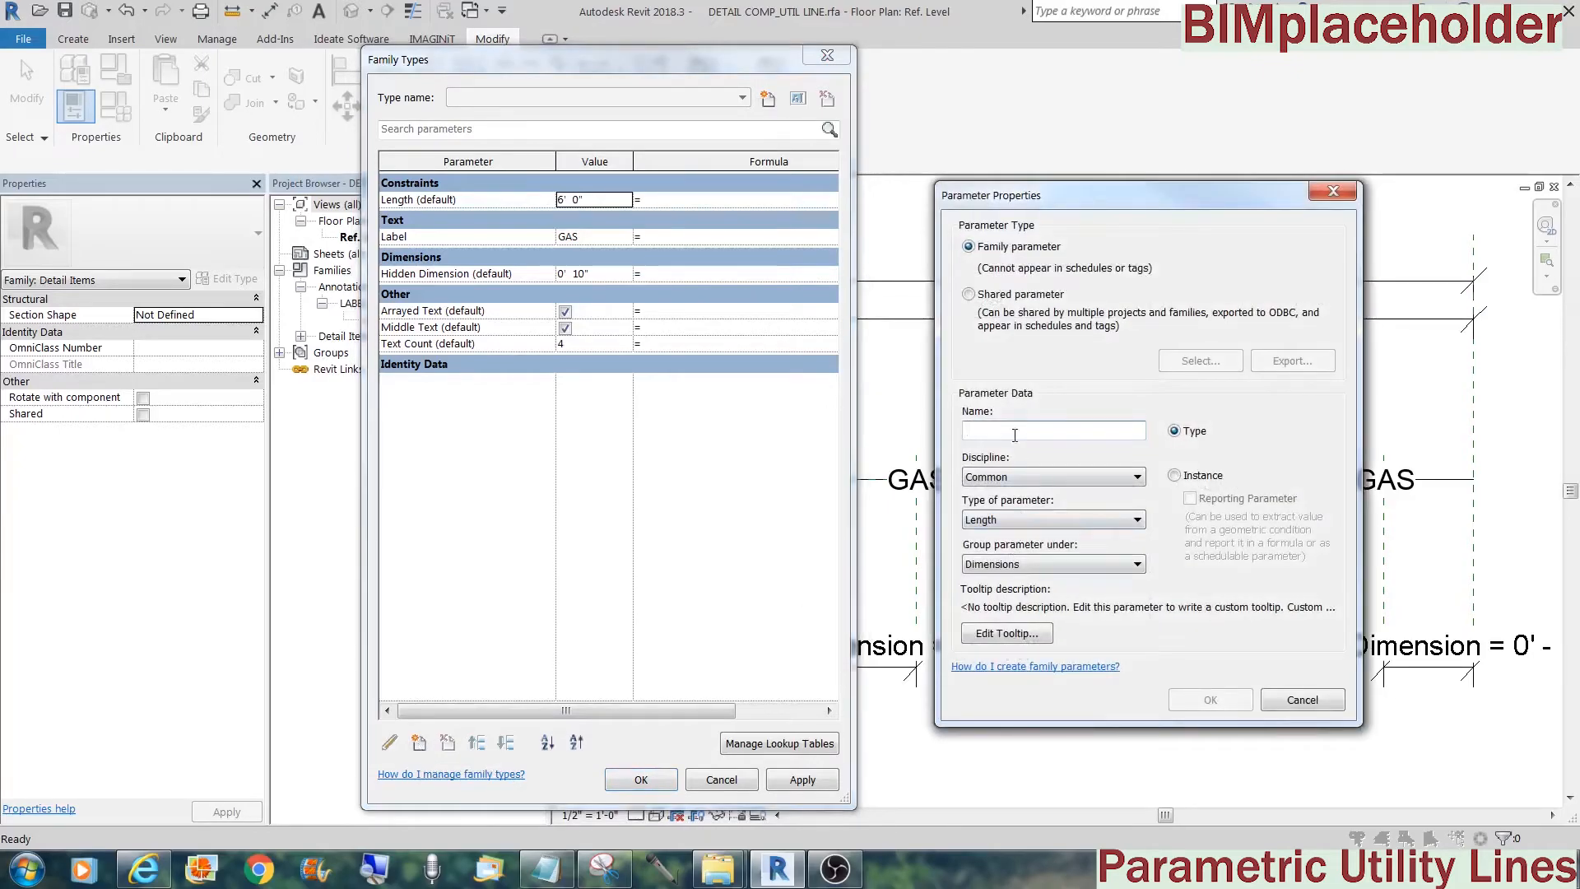
type("Text Spacing")
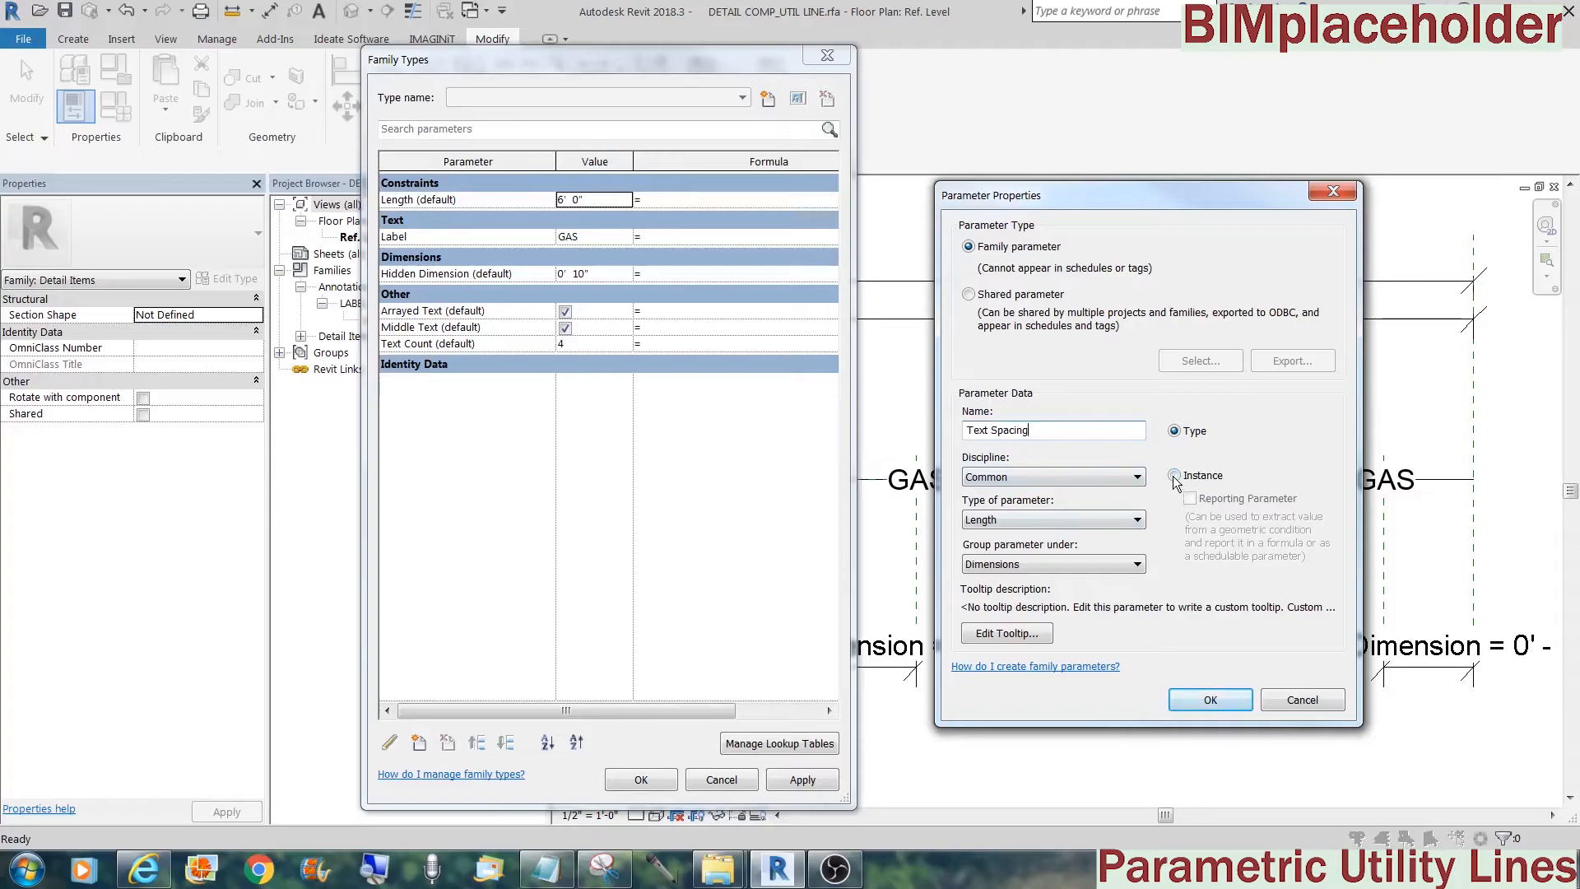
left_click(1173, 476)
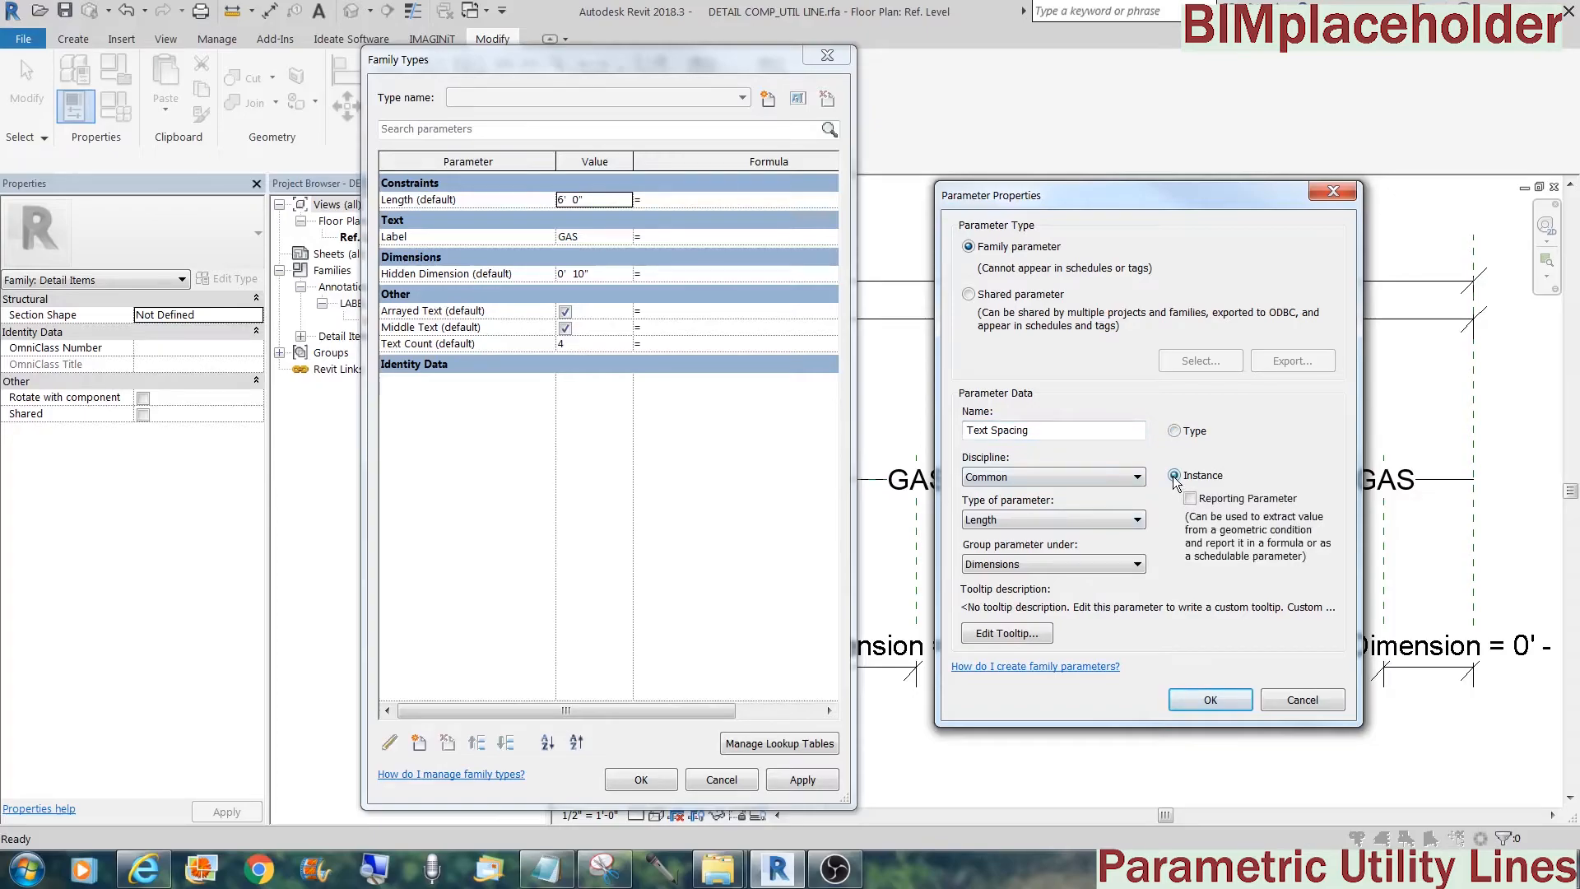
left_click(1211, 701)
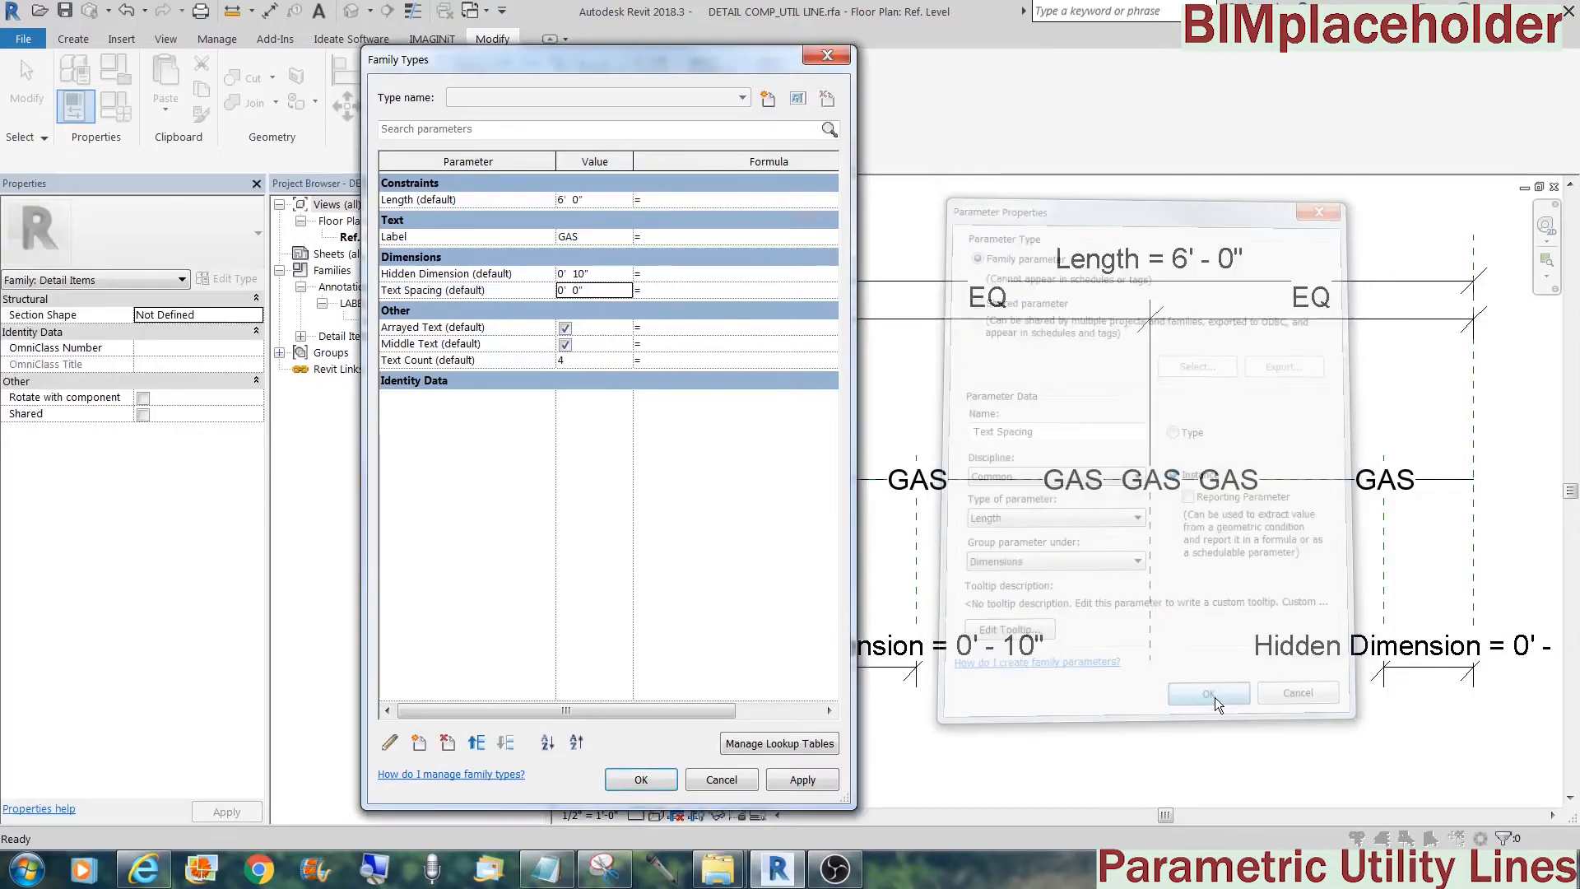
left_click(602, 291)
type("1")
key("Tab")
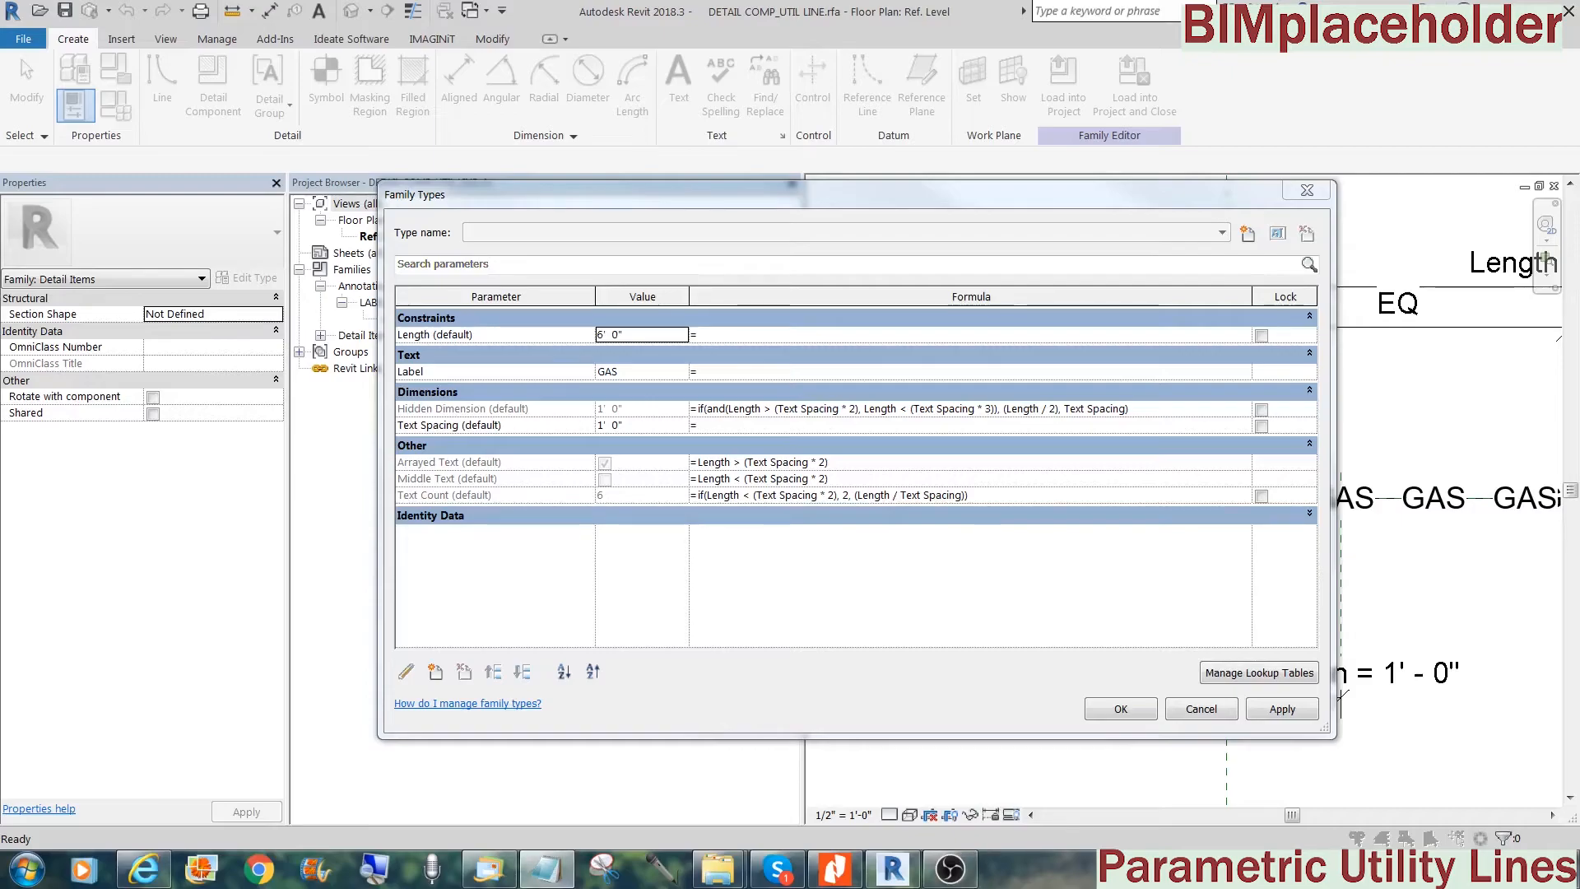
In the Notepad notes, examine the and-condition of the Hidden Dimension formula, comparing Length against Text Spacing * 2 and Text Spacing * 3
left_click_drag(1579, 116, 1269, 135)
left_click_drag(1179, 222, 676, 221)
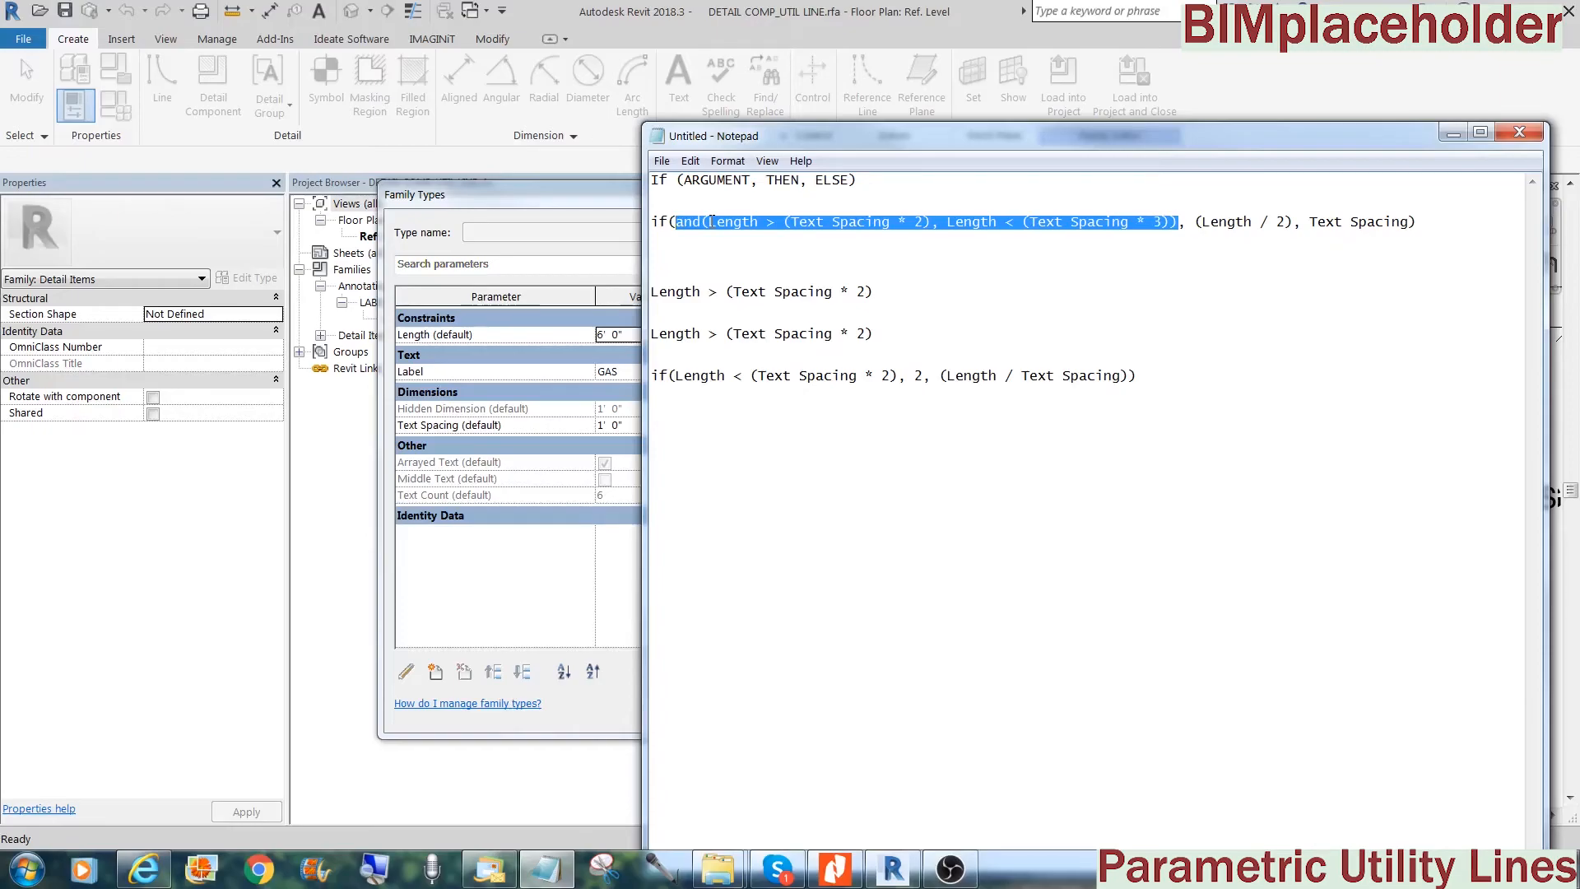
left_click_drag(931, 222, 704, 223)
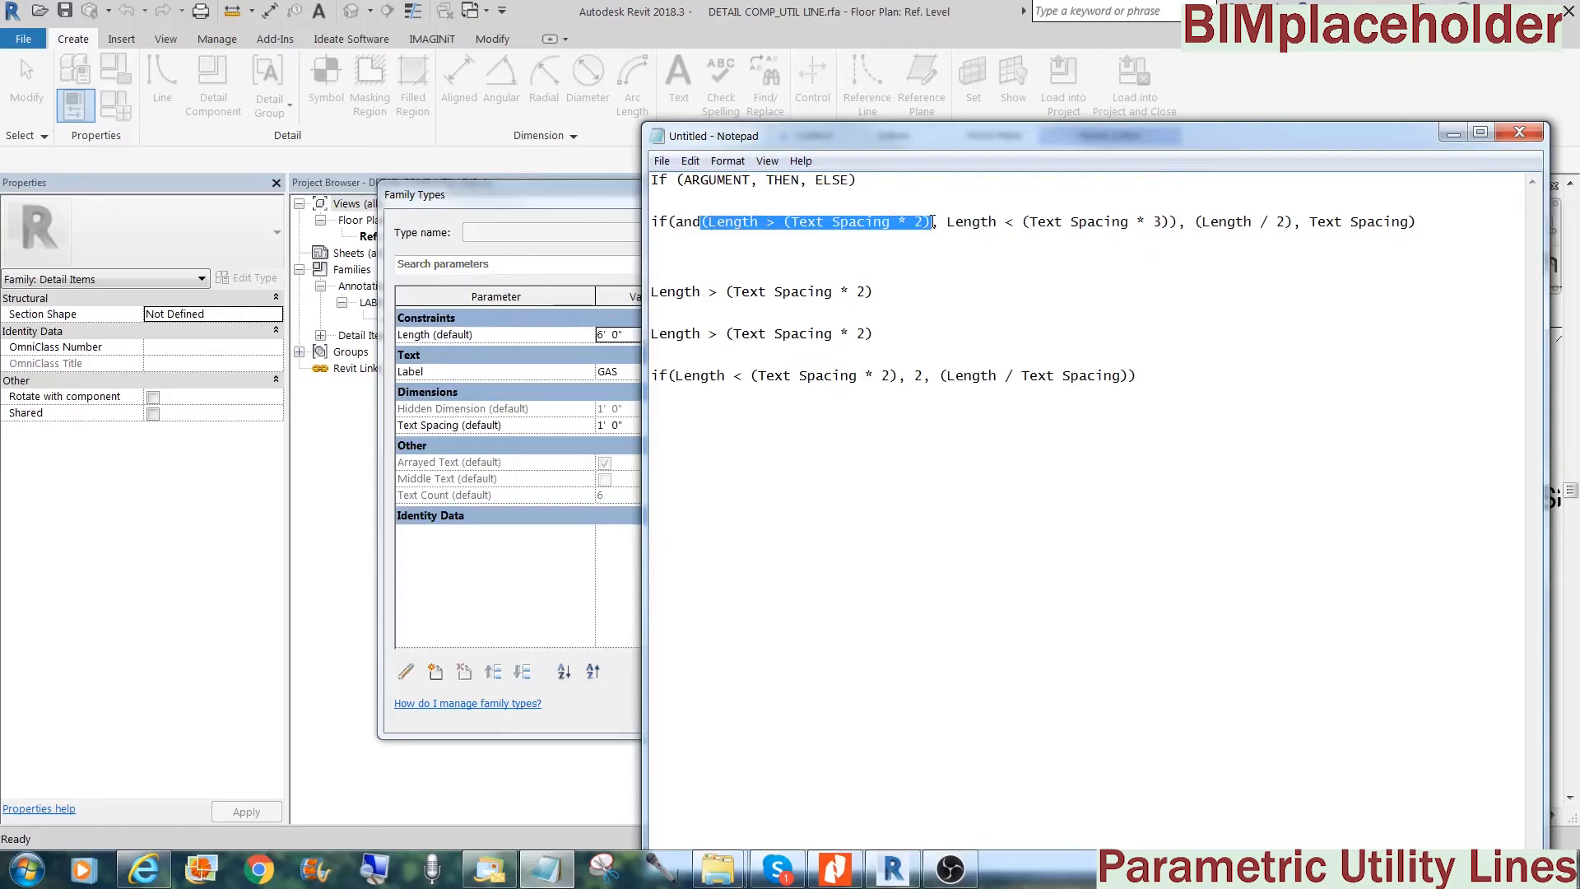
left_click_drag(940, 222, 1169, 221)
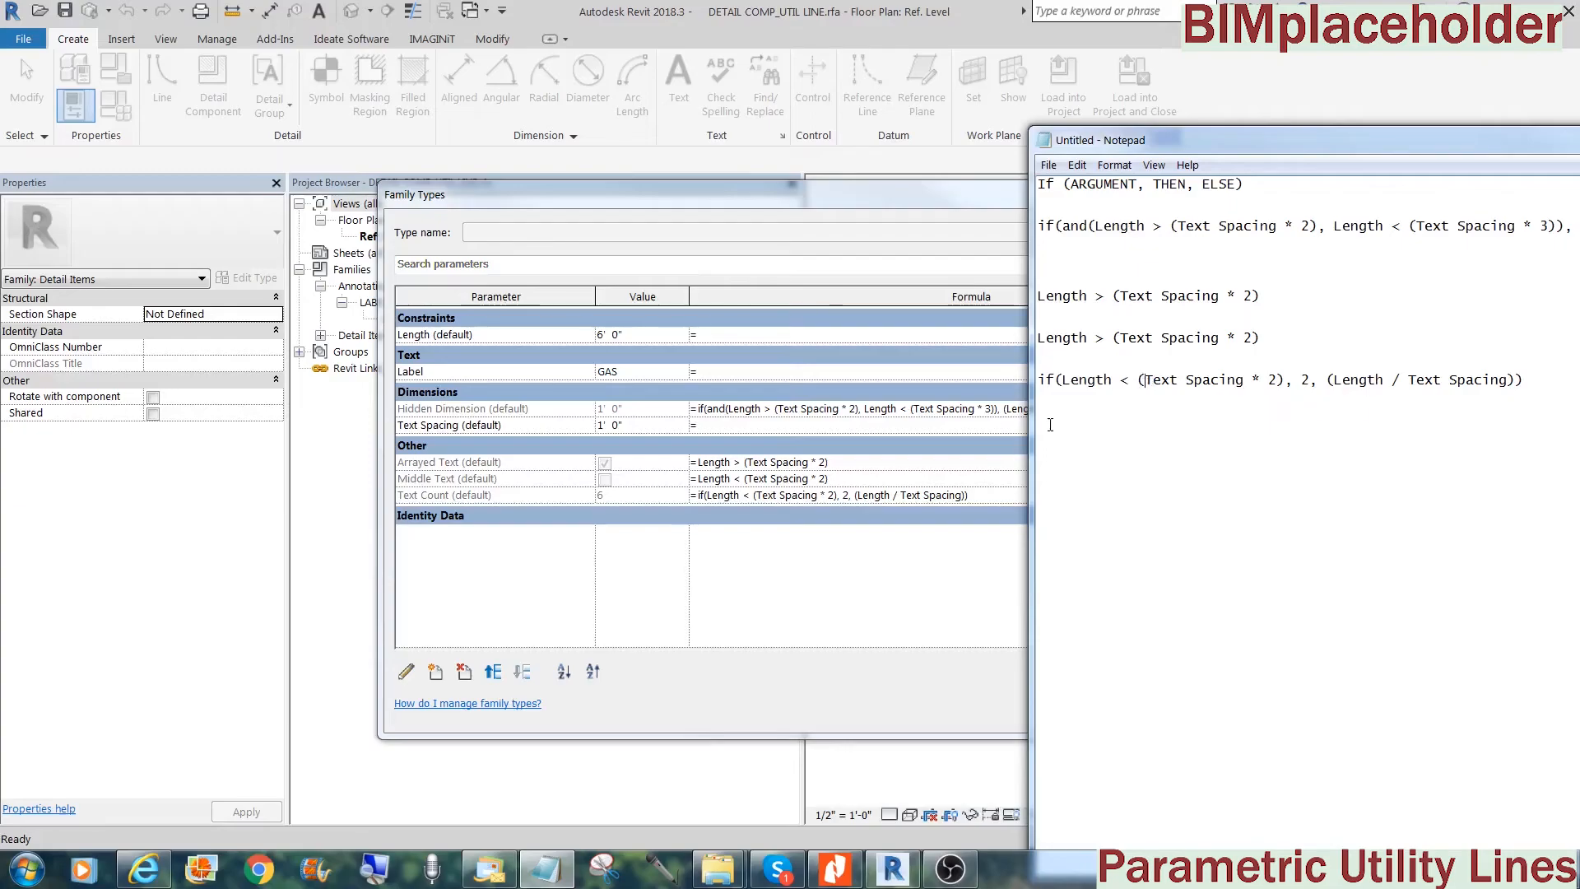
Accept the family's parameter formulas and load DETAIL COMP_UTIL LINE into the 17-DETAIL COMPONENT GAS LINE project
left_click(922, 202)
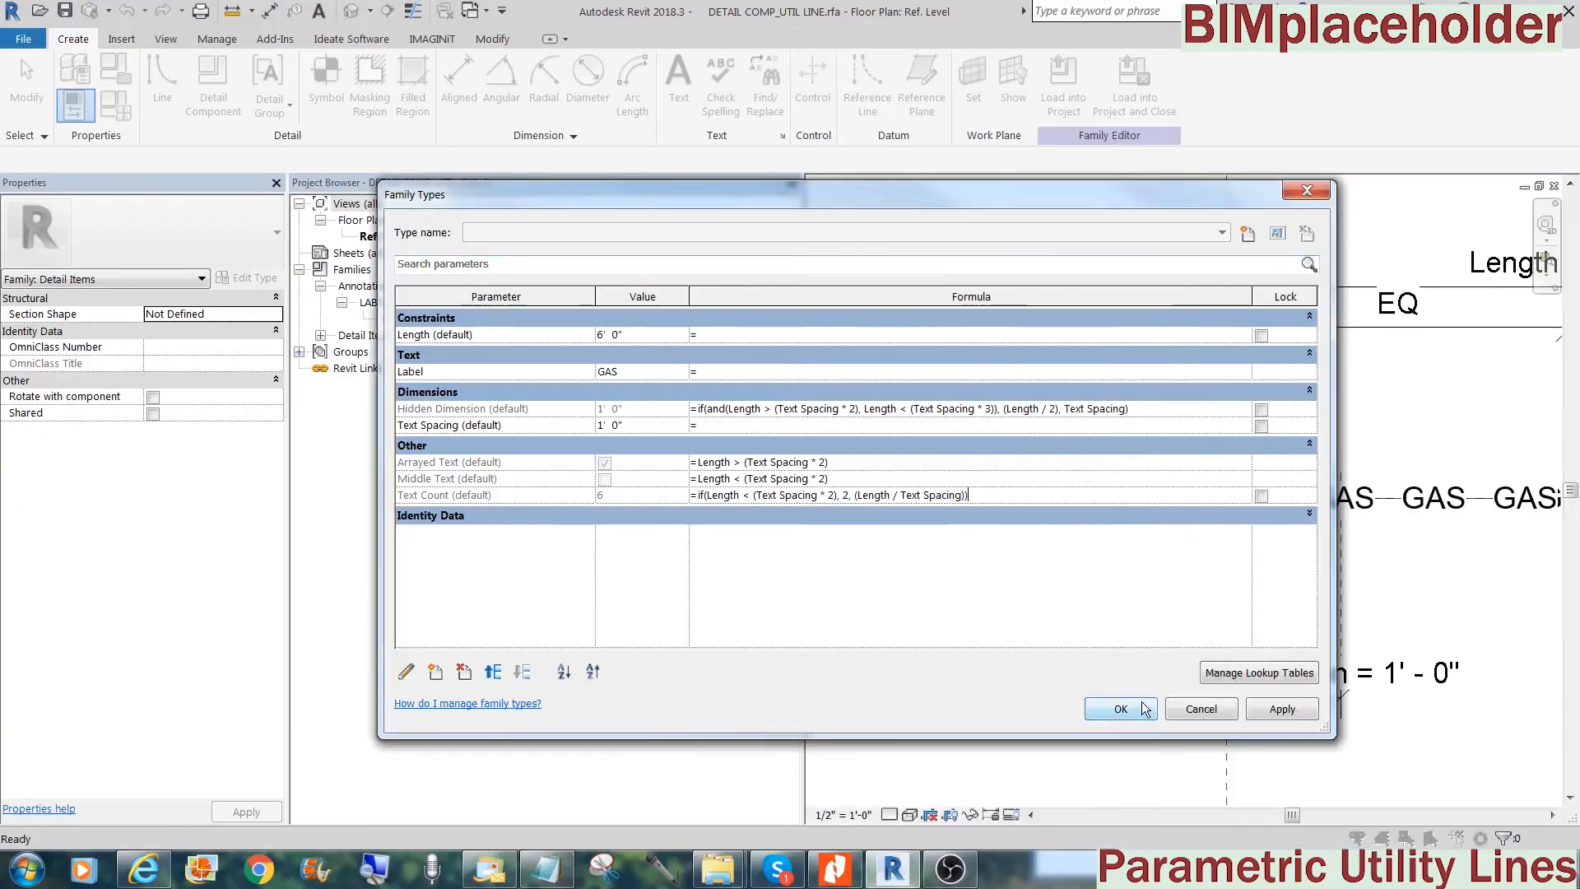
left_click(1143, 709)
scroll(1061, 412, "down", 2)
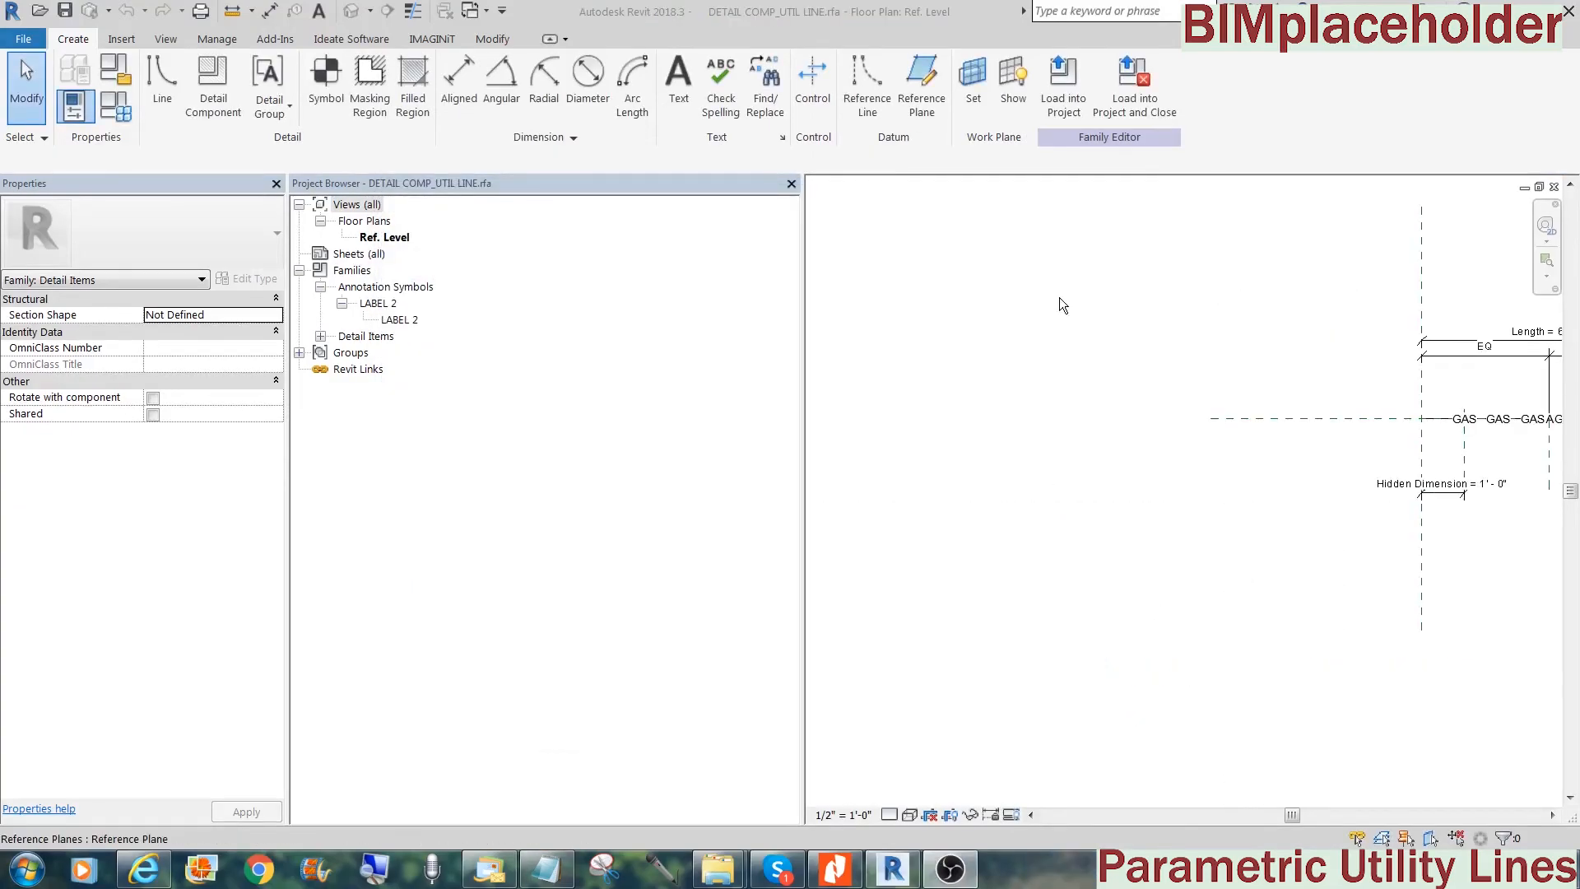
left_click(1063, 78)
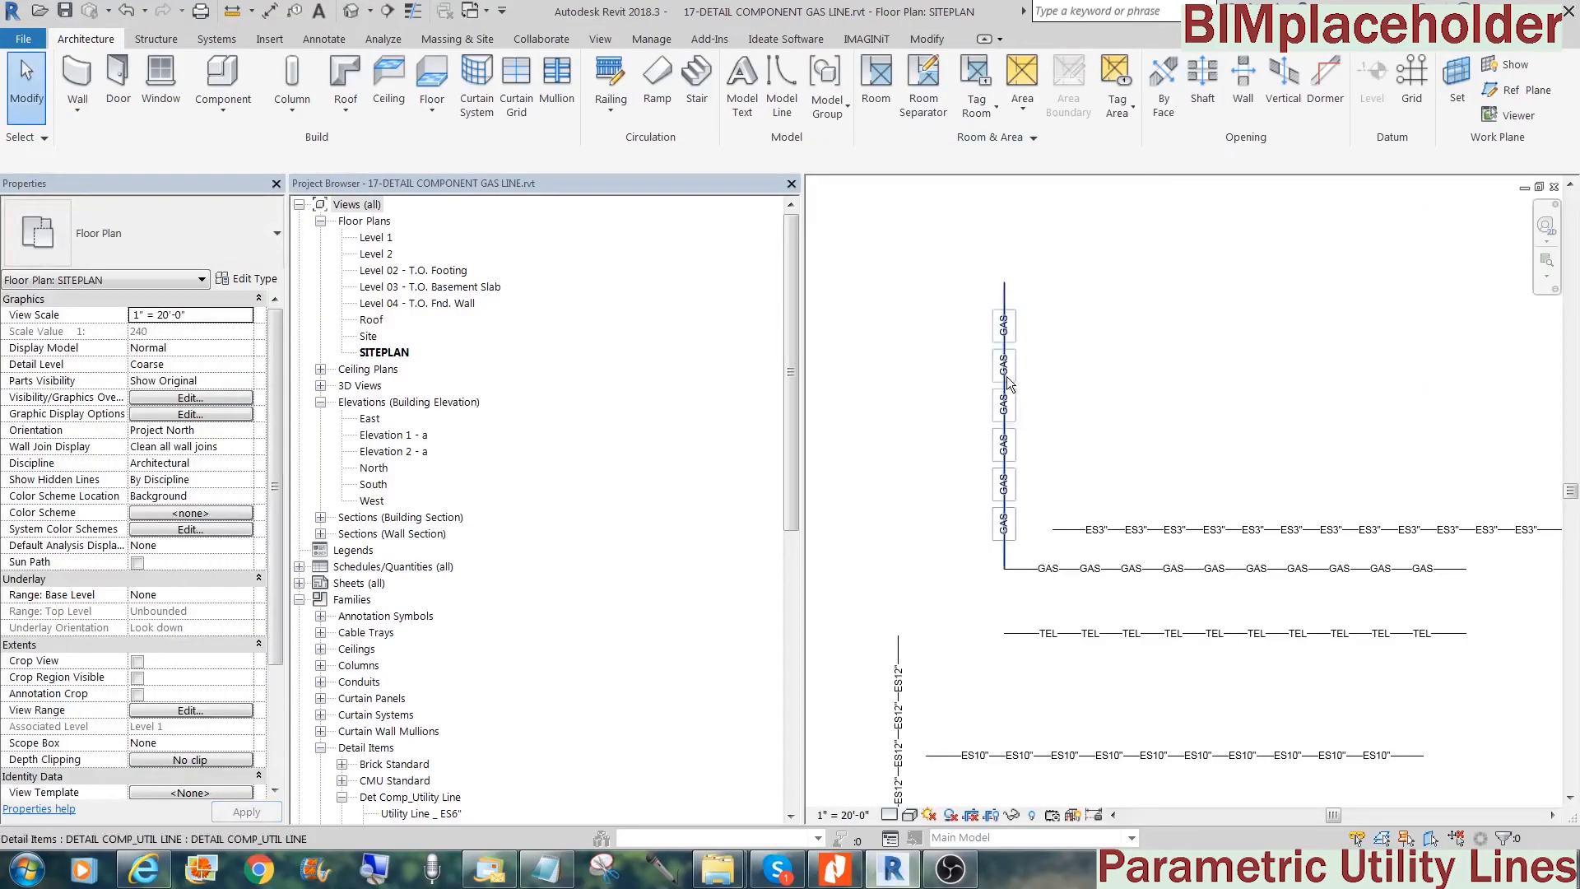
Shorten the vertical gas line on the SITEPLAN view by stretching its upper end downward, then deselect it
left_click(1005, 461)
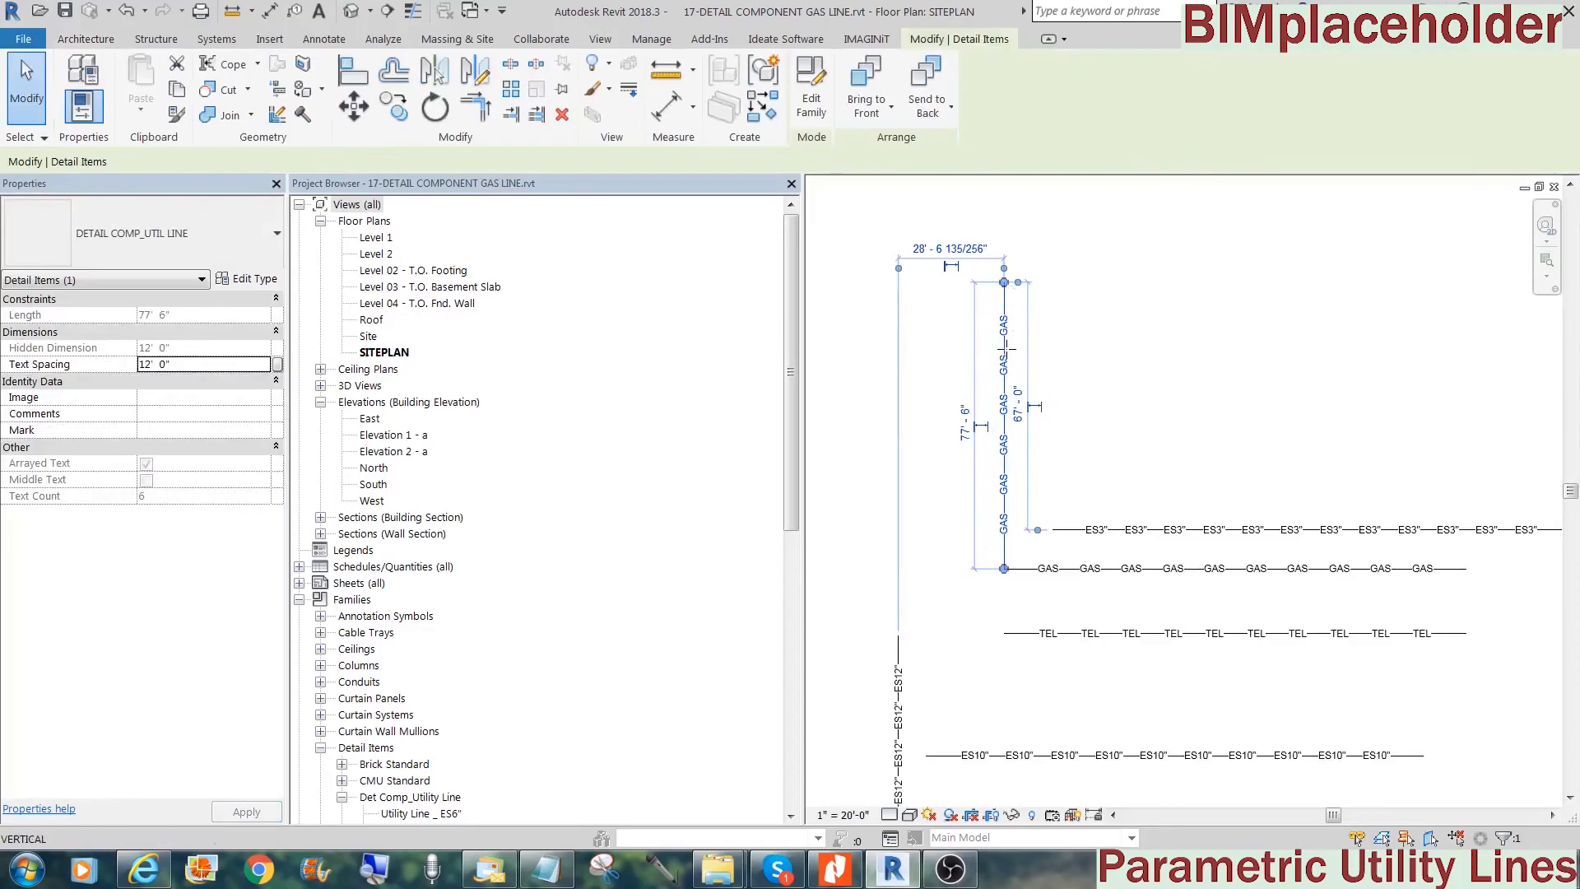
left_click_drag(1003, 476, 1004, 306)
left_click(1094, 527)
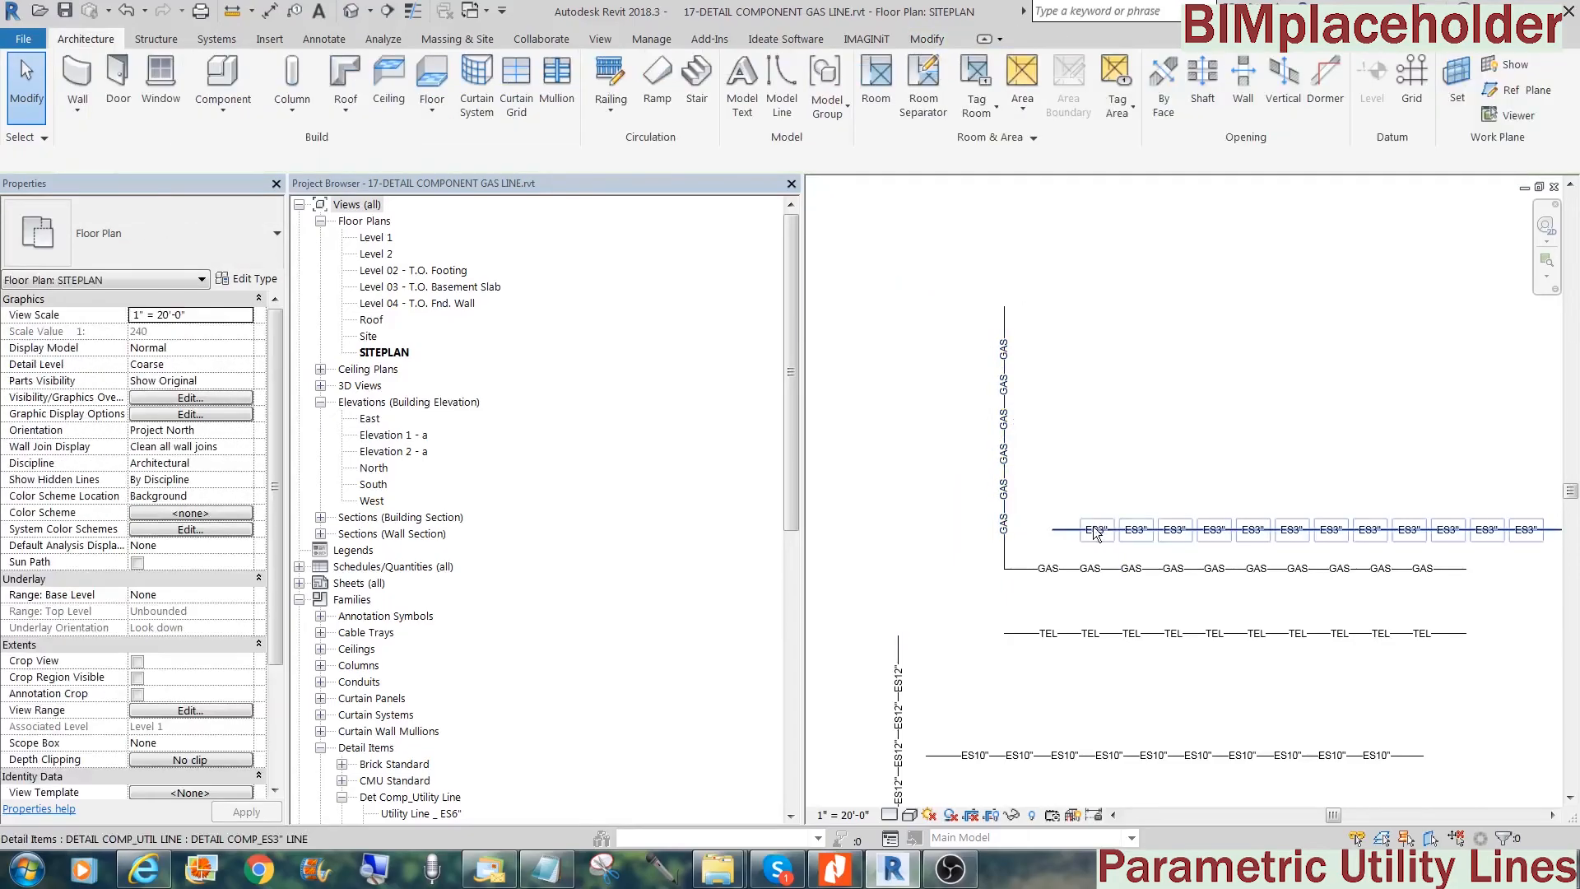
left_click(1113, 426)
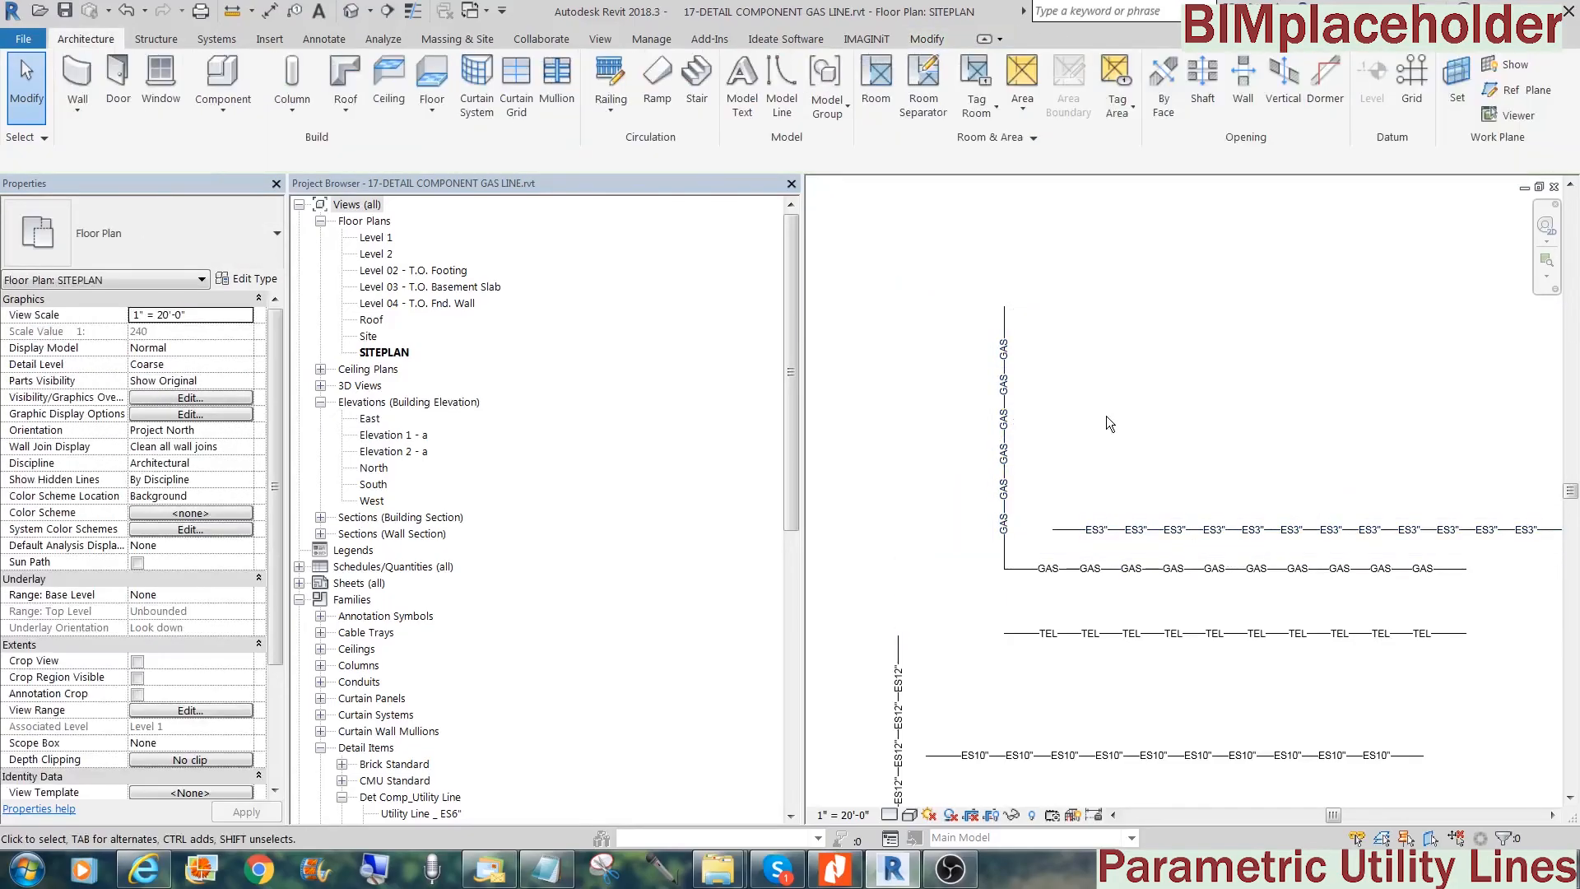
Switch back to the DETAIL COMP_UTIL LINE family's Ref. Level view and open its Family Types
left_click(485, 12)
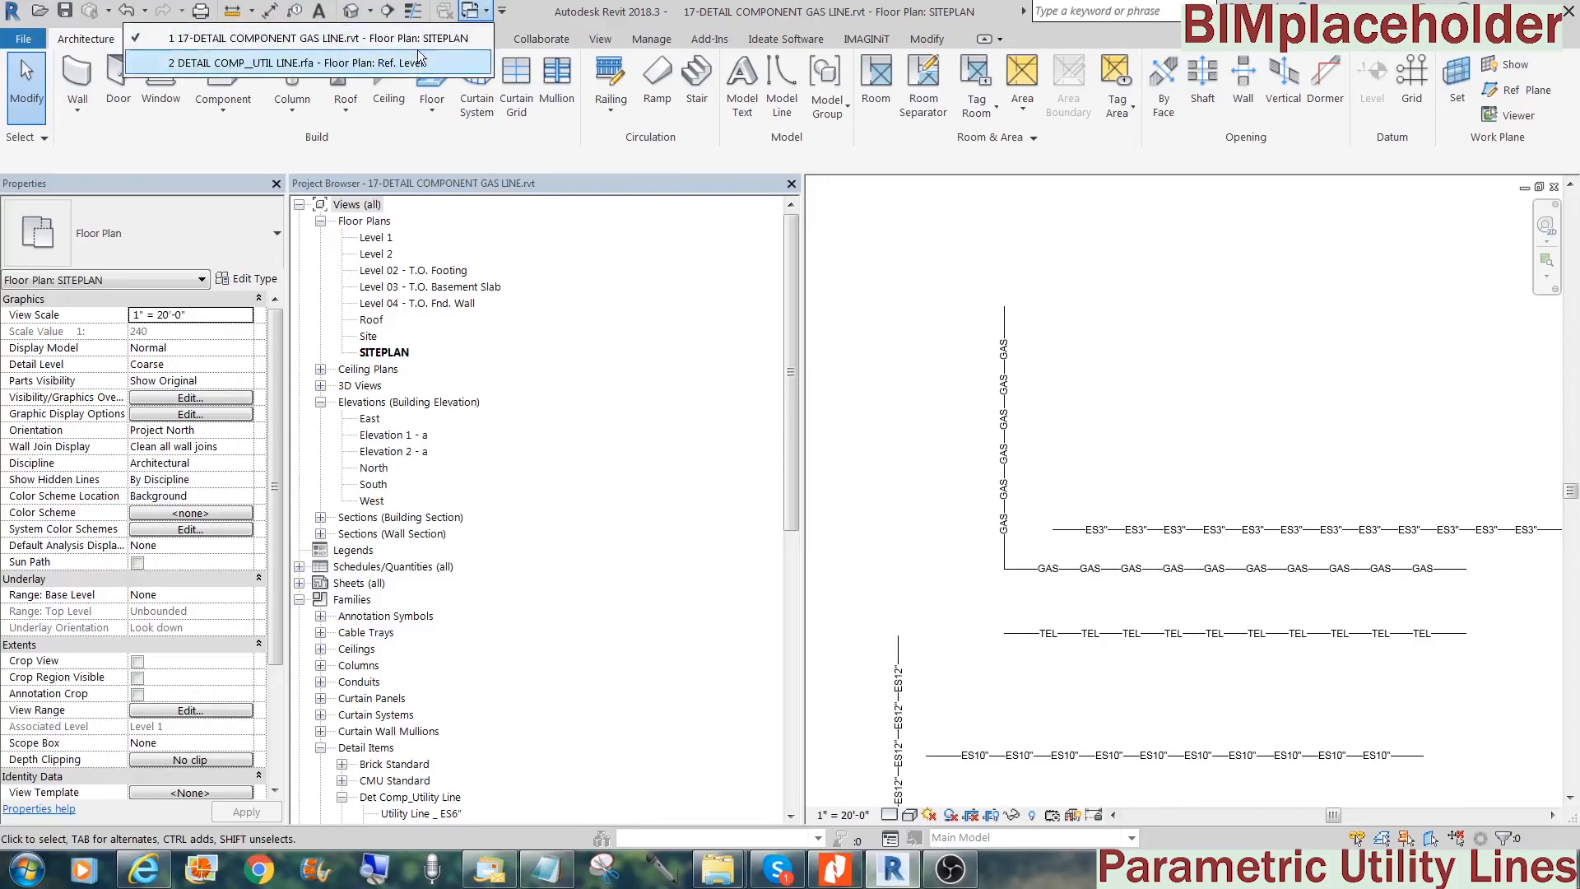
left_click(411, 63)
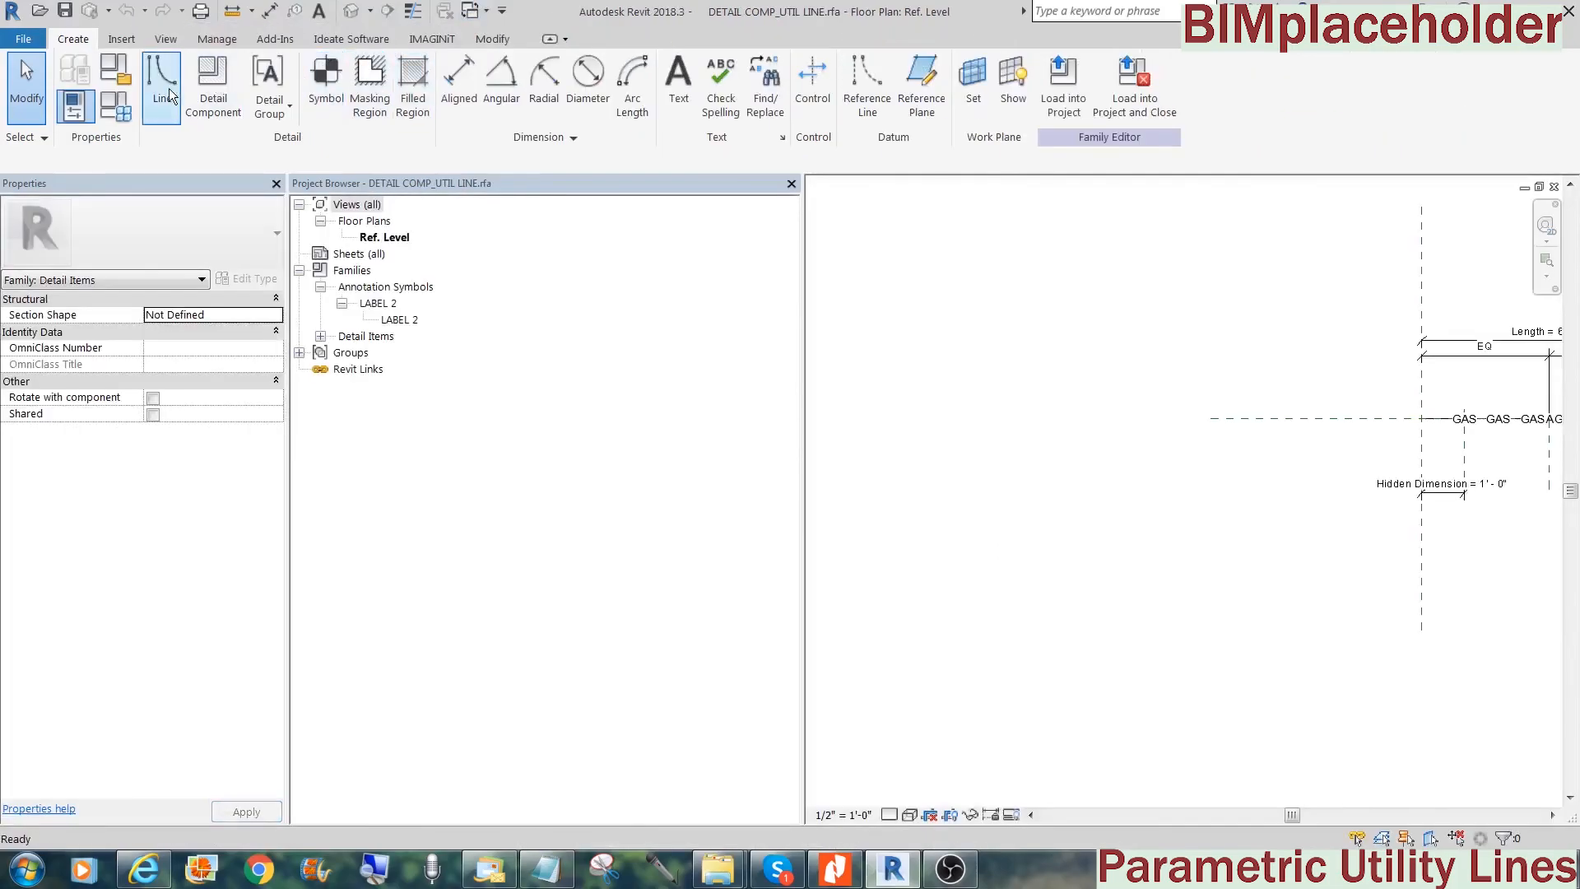
left_click(123, 105)
Move and narrow the Family Types dialog, and place the Notepad formula notes beside it for comparison
left_click_drag(754, 209, 588, 107)
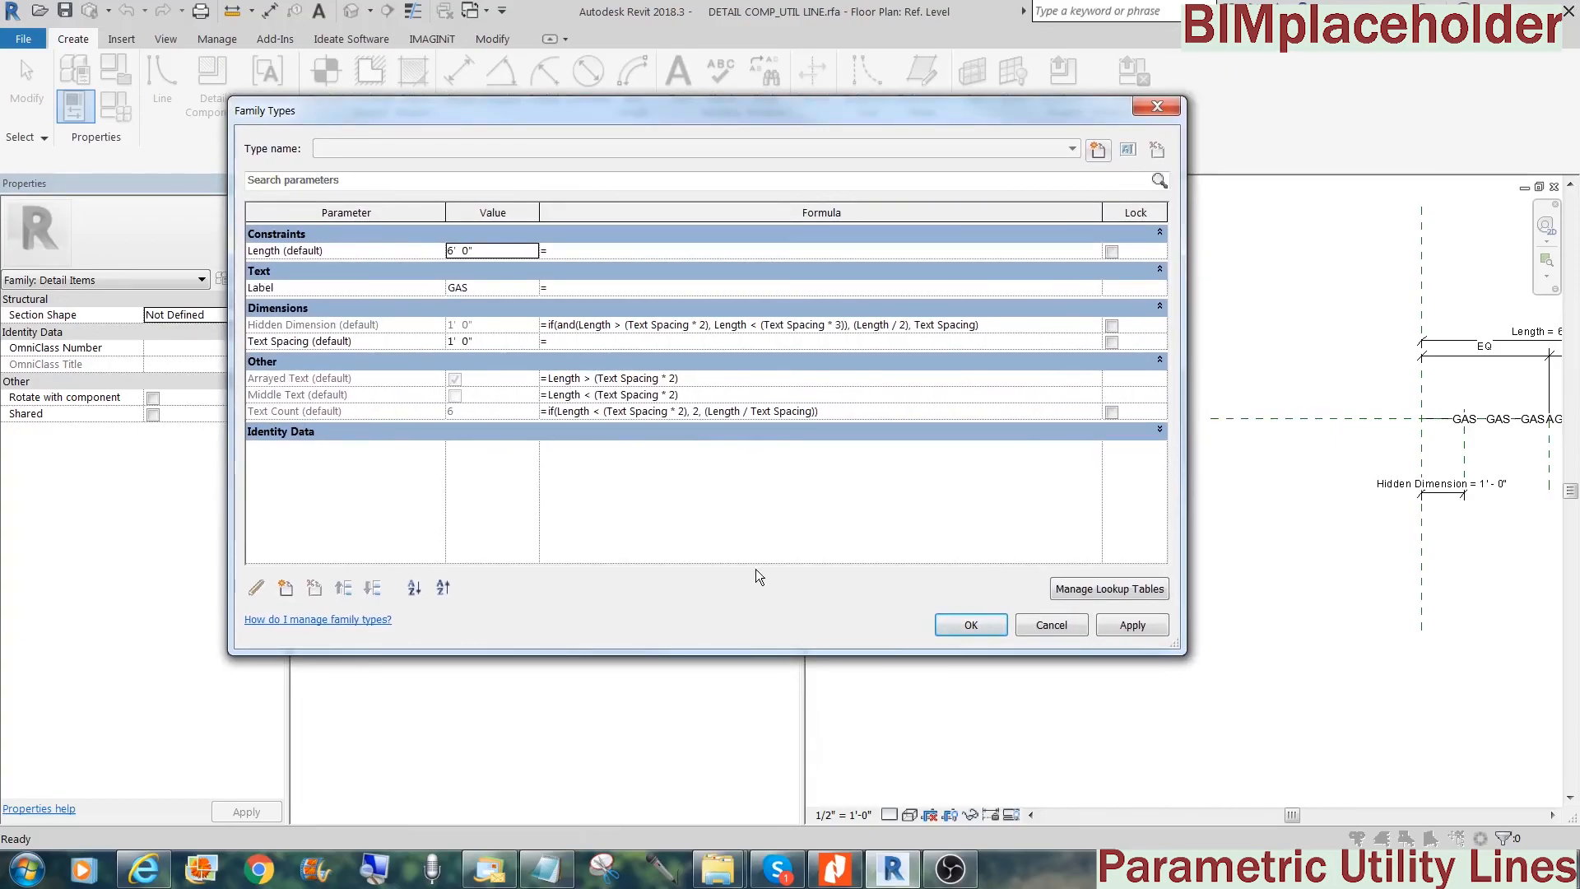
left_click_drag(865, 116, 683, 58)
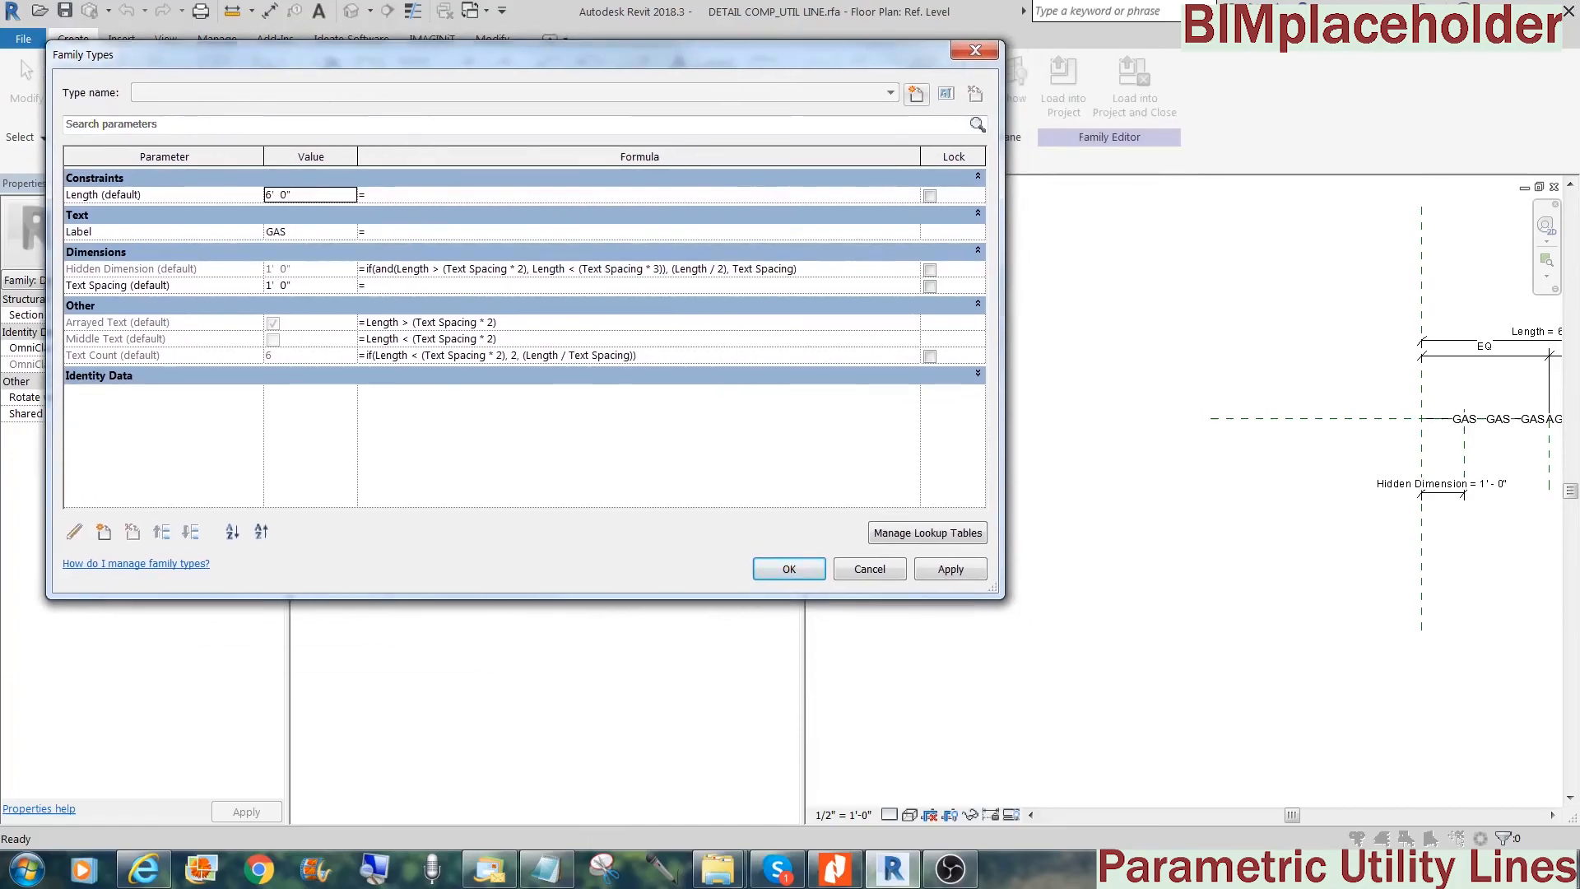
left_click_drag(997, 487, 866, 490)
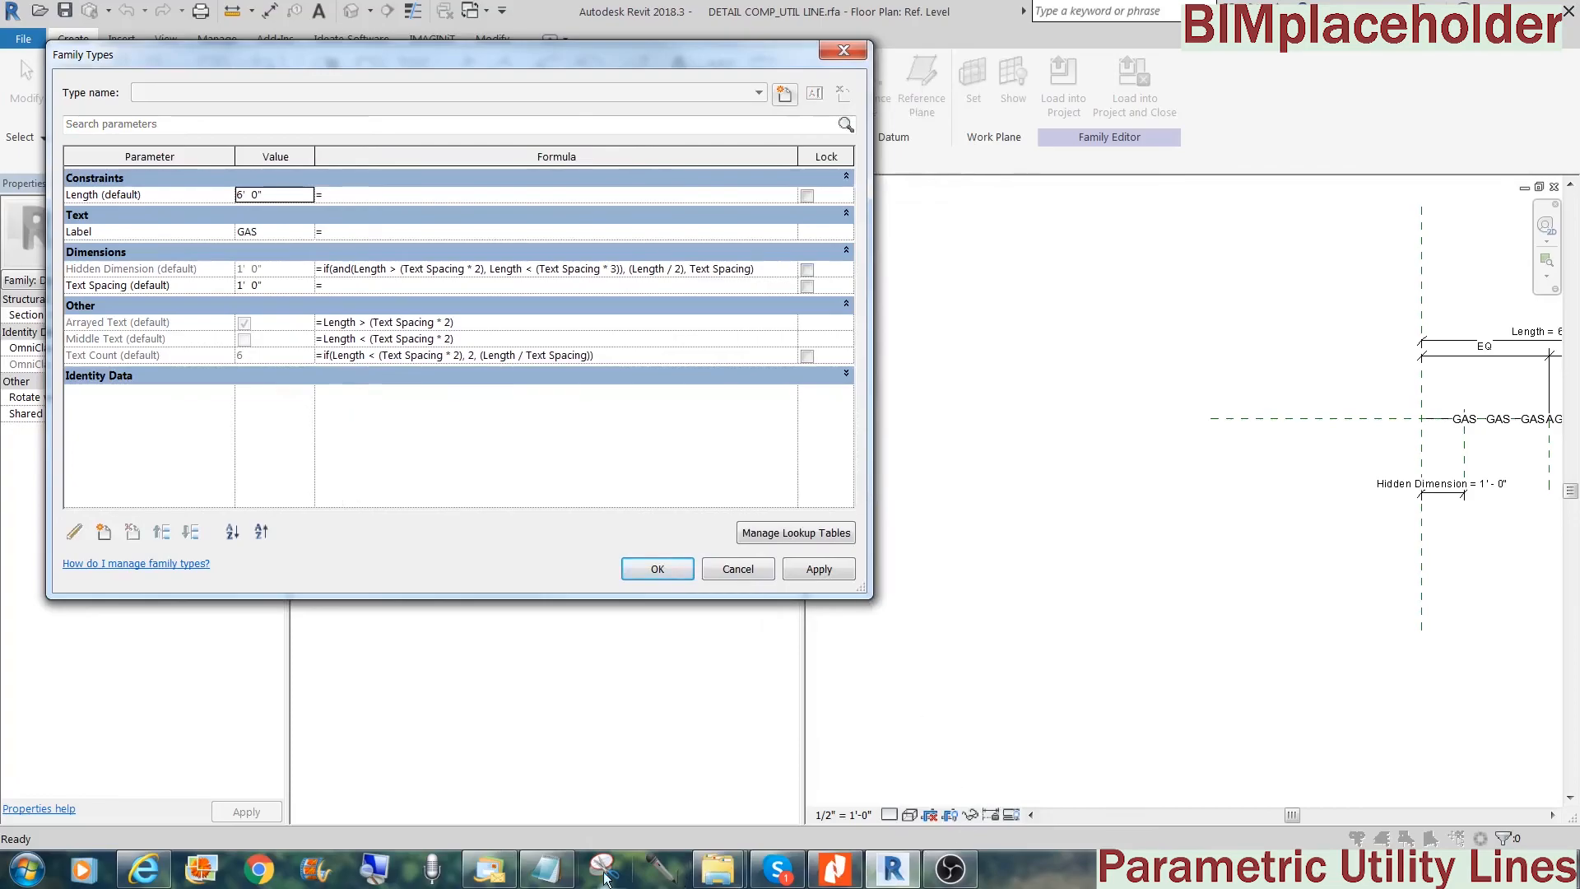
left_click(554, 873)
left_click_drag(1579, 65, 1025, 50)
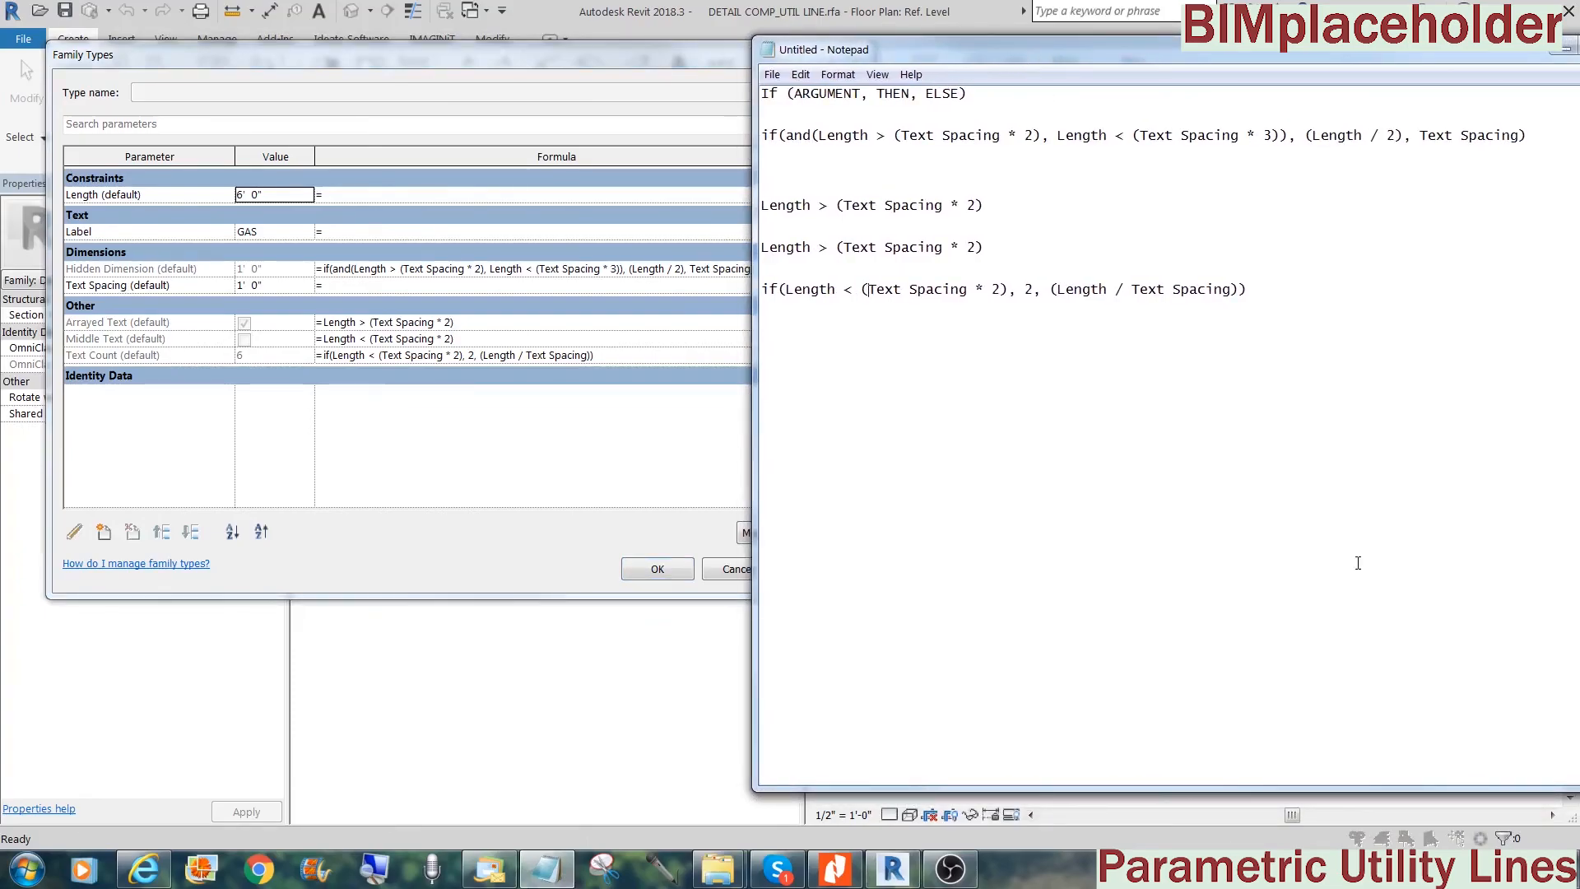